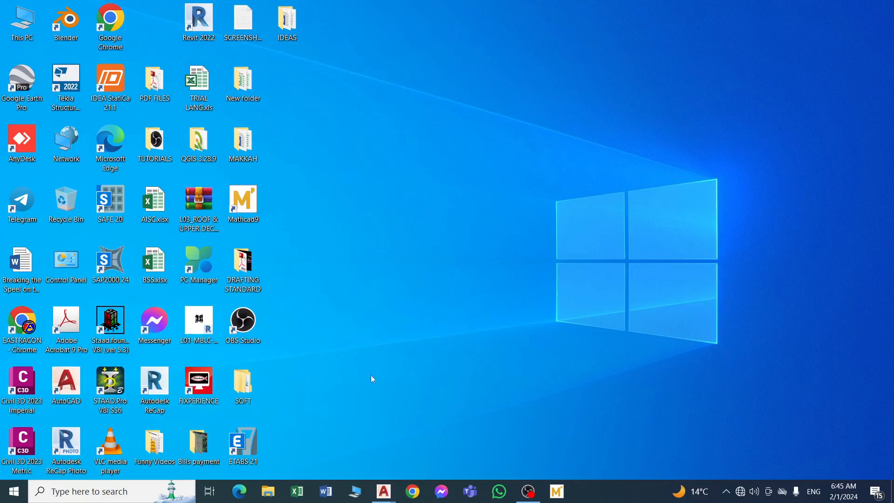
# - Switch to AutoCAD and open the drawing S-300a.dwg from the DRAFTING STANDARD folder
pyautogui.hotkey('alt', 'Tab')
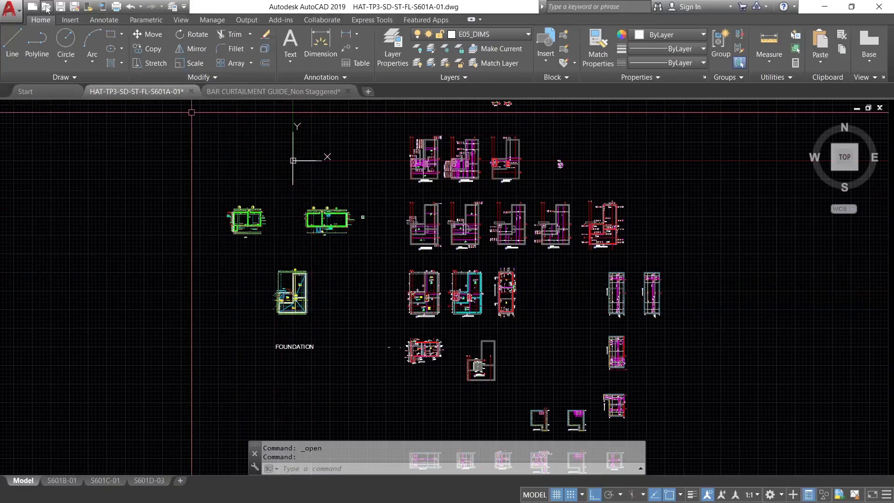
pyautogui.click(47, 8)
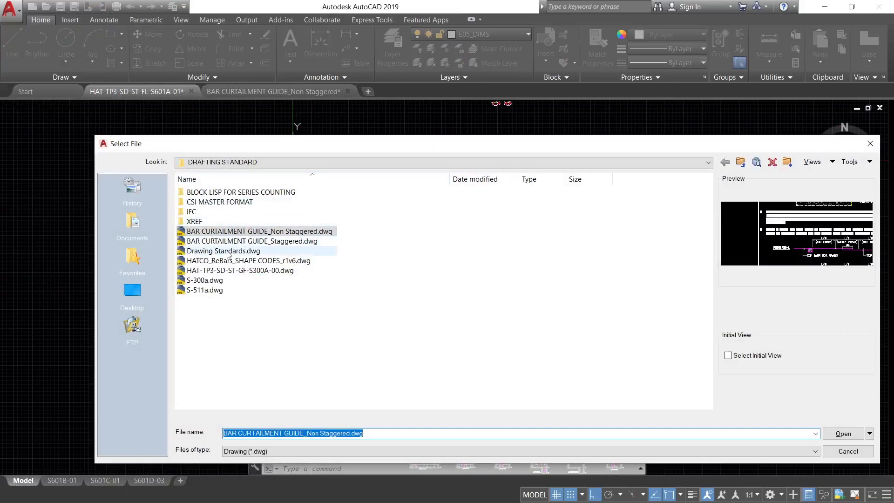
pyautogui.click(229, 289)
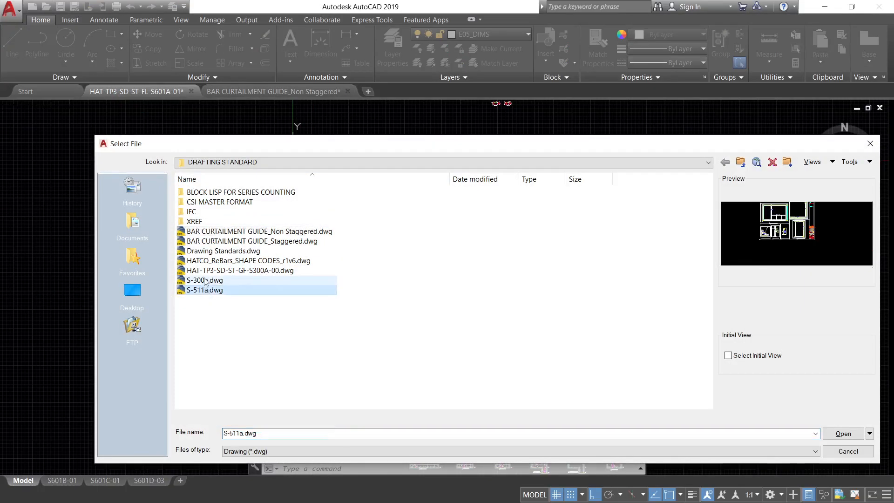
pyautogui.click(205, 274)
pyautogui.click(208, 280)
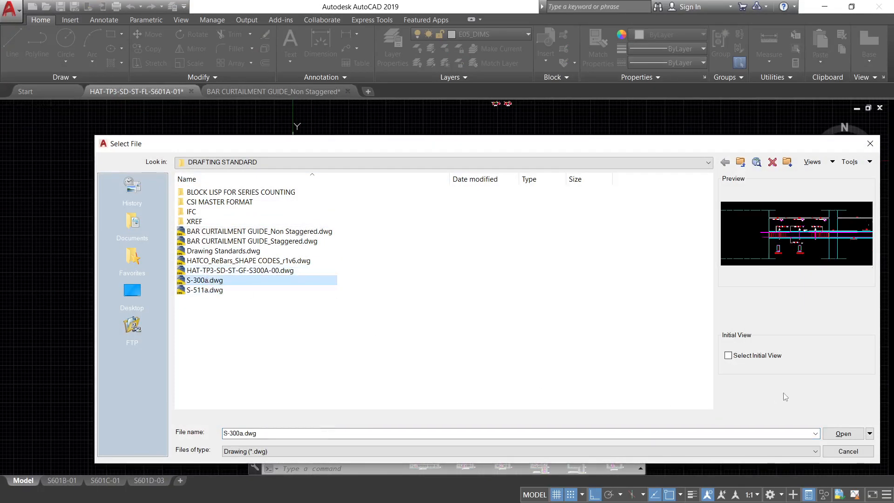
pyautogui.click(852, 436)
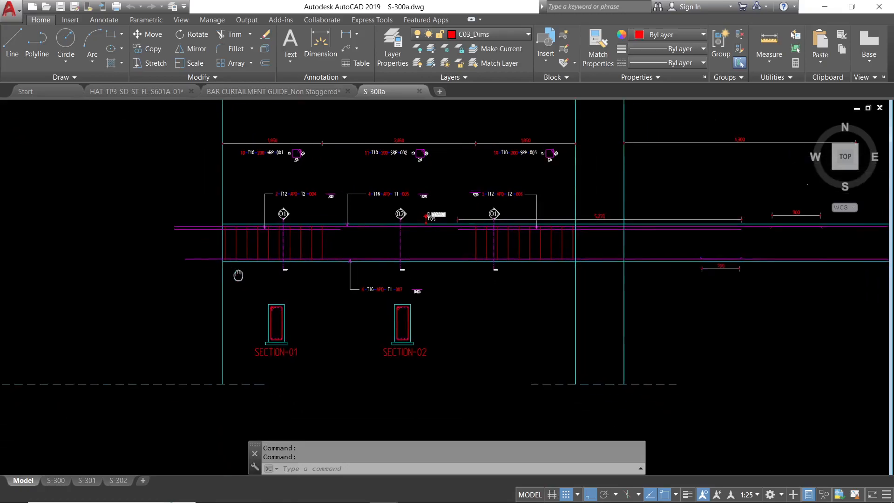
# - Examine the long grade beam elevation in model space and the title block sheet on layout S-300
pyautogui.scroll(-8, 236, 277)
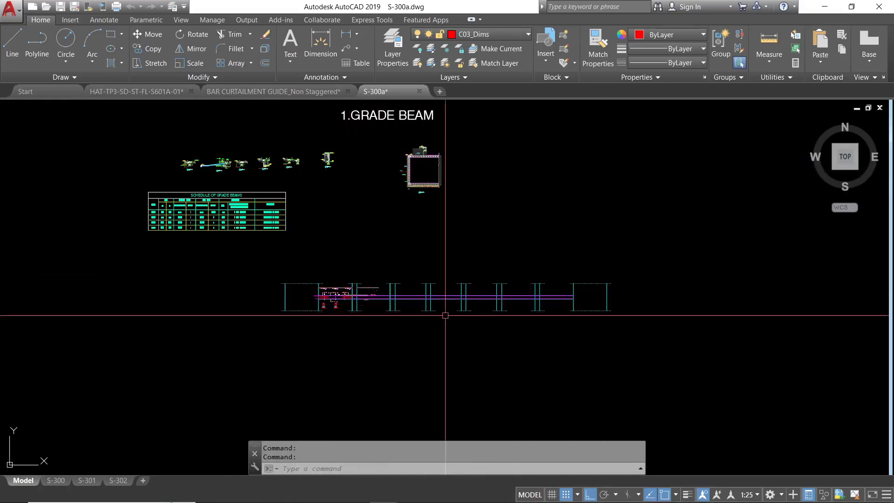
pyautogui.scroll(3, 355, 299)
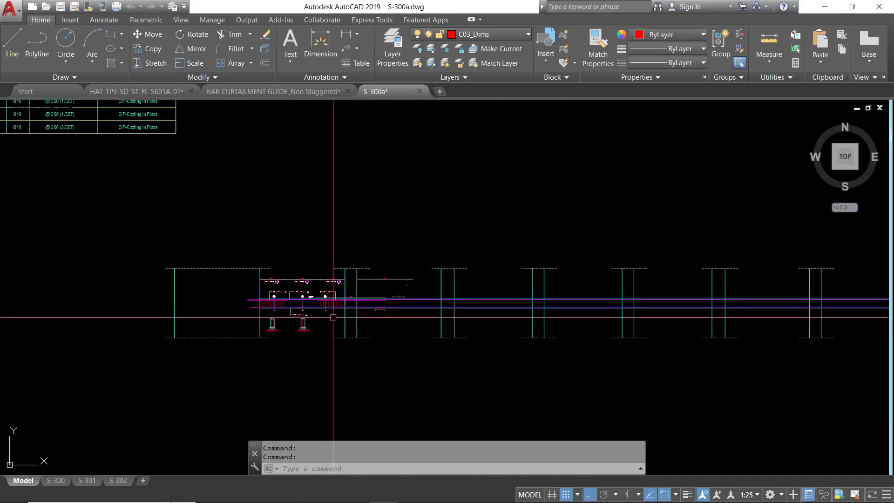
pyautogui.scroll(4, 345, 309)
pyautogui.moveTo(570, 287); pyautogui.dragTo(323, 285, button='middle')
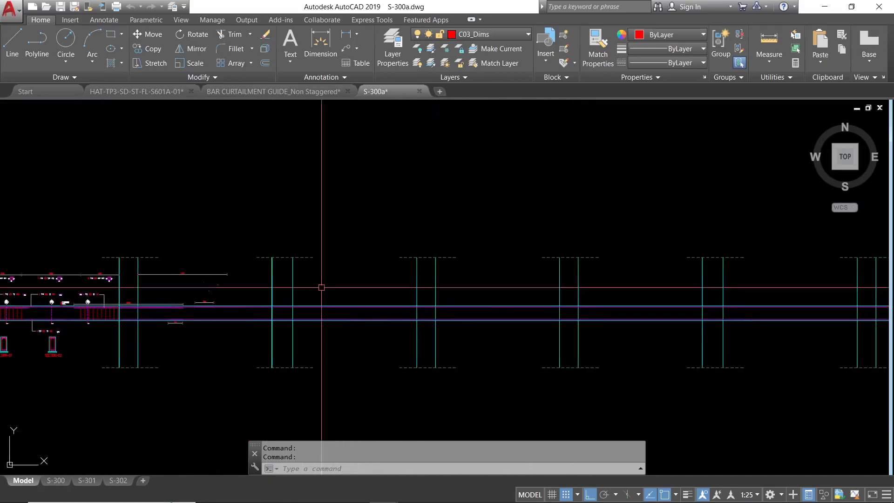
pyautogui.moveTo(645, 300); pyautogui.dragTo(205, 295, button='middle')
pyautogui.scroll(-3, 591, 303)
pyautogui.scroll(-4, 303, 320)
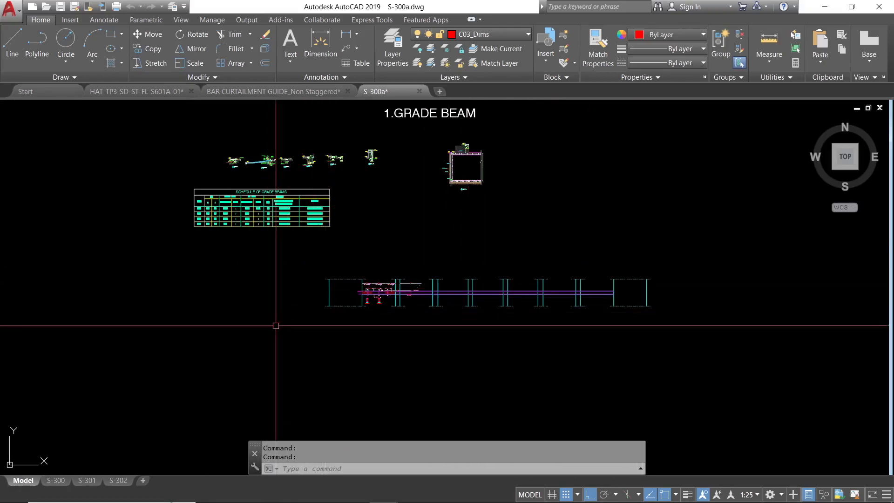
pyautogui.click(57, 481)
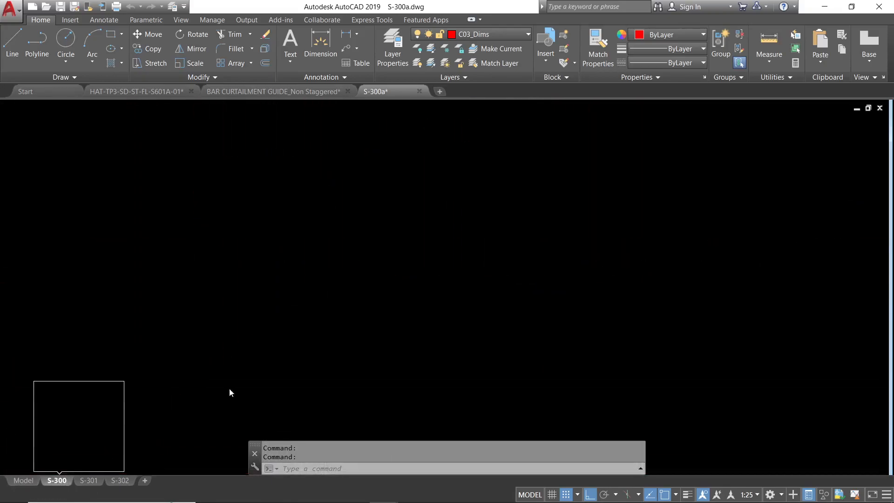
pyautogui.moveTo(240, 309); pyautogui.dragTo(331, 299, button='middle')
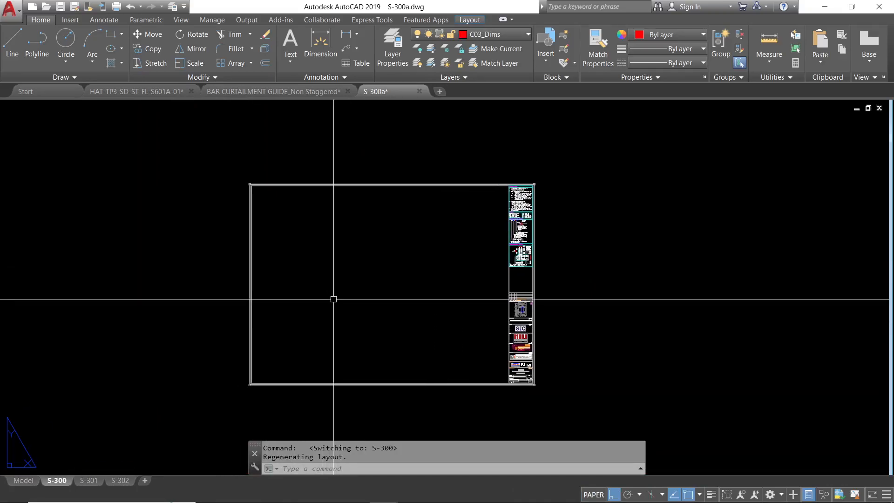
pyautogui.scroll(2, 291, 251)
pyautogui.moveTo(297, 260); pyautogui.dragTo(283, 303, button='middle')
pyautogui.click(23, 481)
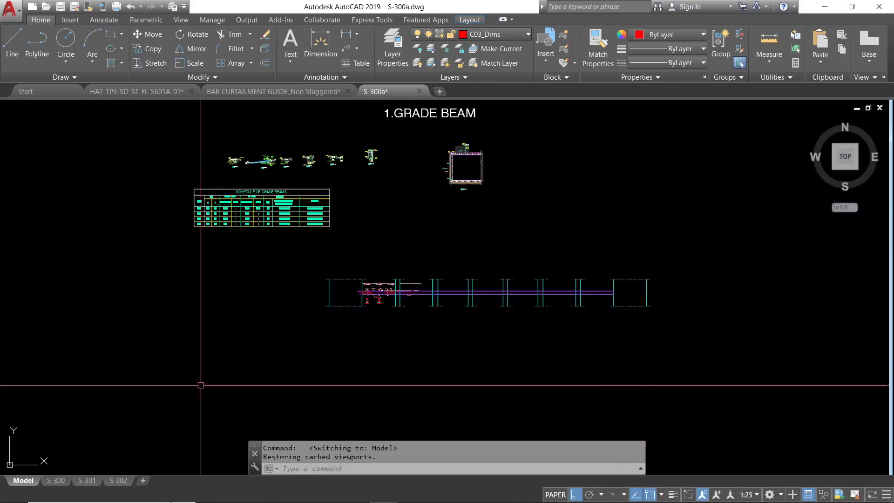
# - Check the annotative scale of the T16 bar callout 007 below the beam in its block properties
pyautogui.scroll(4, 289, 299)
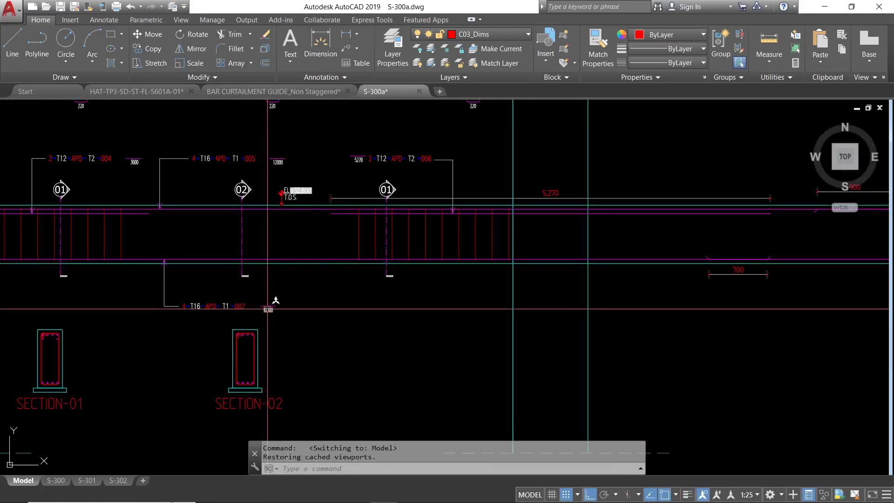
pyautogui.click(269, 310)
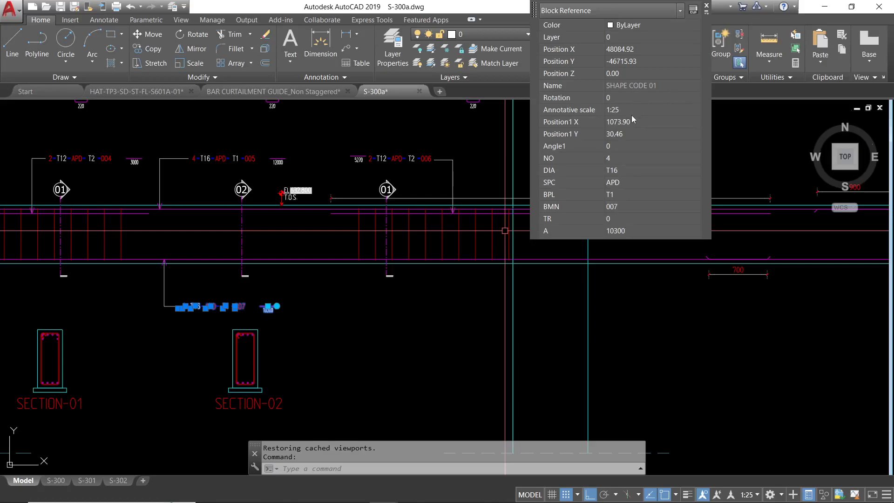
pyautogui.click(707, 7)
pyautogui.press('Escape')
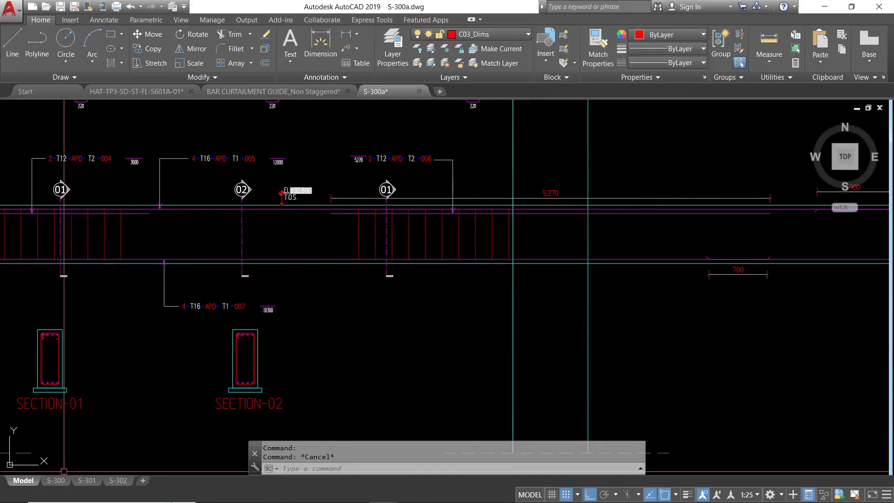
# - On layout S-300, create a rectangular viewport across the upper part of the sheet, from the inner frame corner to the title block
pyautogui.click(60, 483)
pyautogui.scroll(-2, 323, 303)
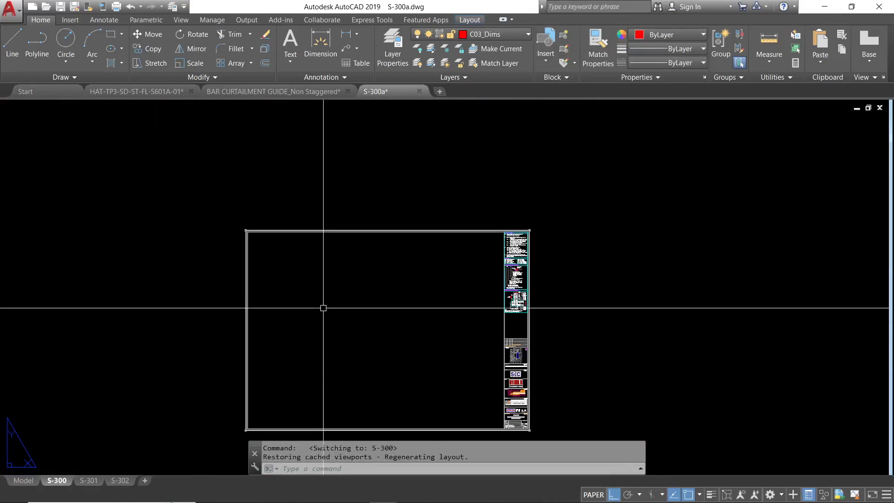
pyautogui.scroll(4, 333, 261)
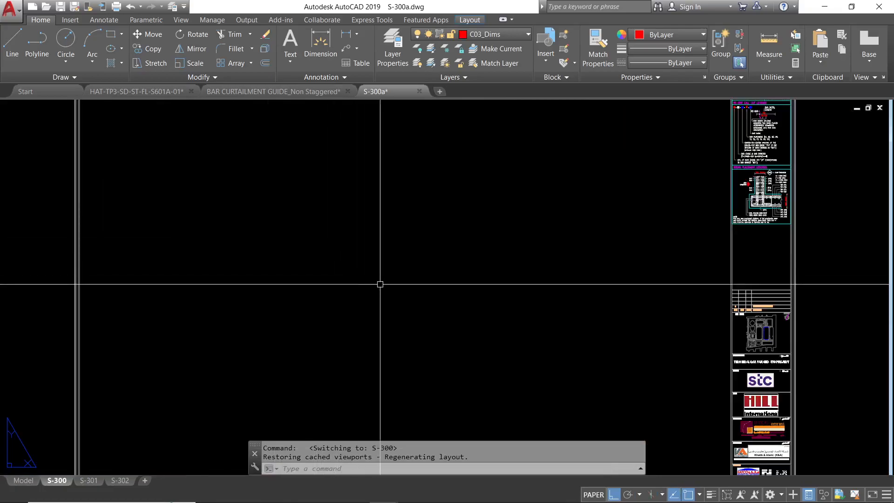
pyautogui.scroll(-4, 379, 286)
pyautogui.scroll(2, 326, 244)
pyautogui.moveTo(303, 230); pyautogui.dragTo(274, 247, button='middle')
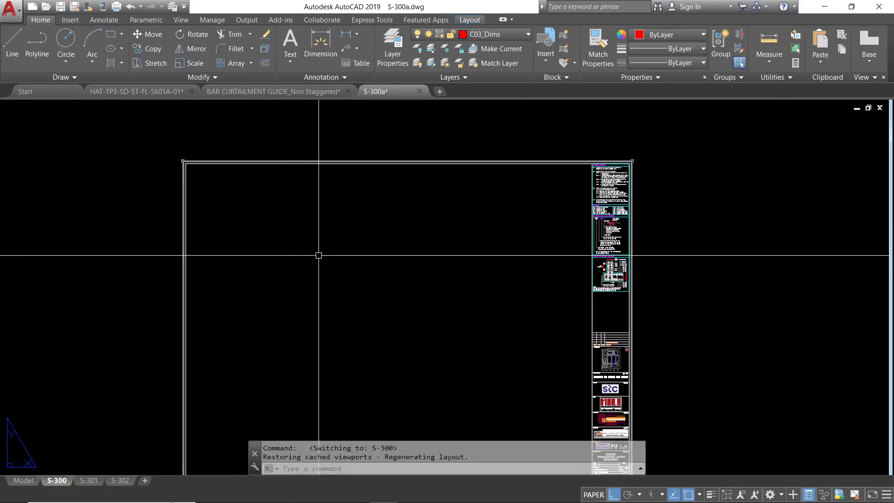
pyautogui.write('MV')
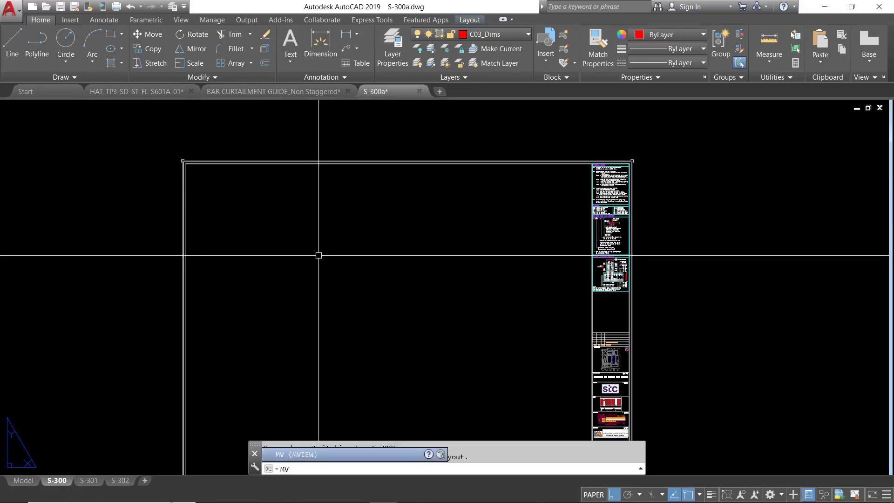
pyautogui.press('Return')
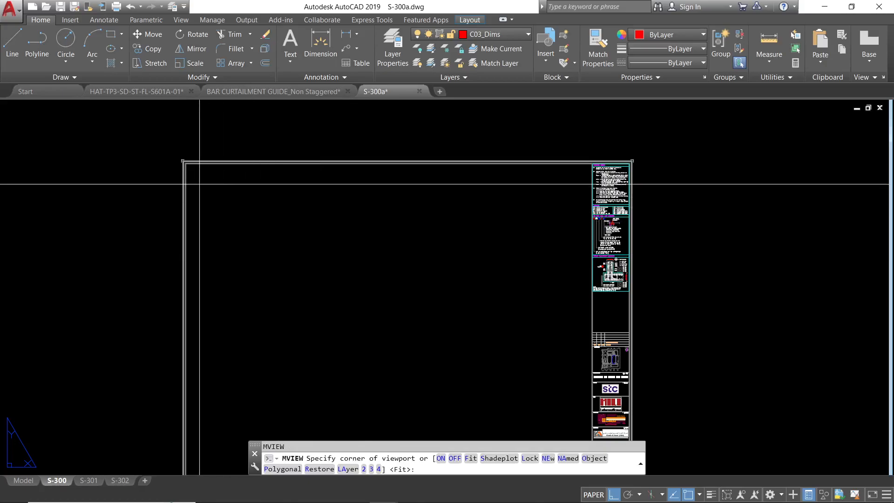
pyautogui.scroll(5, 182, 135)
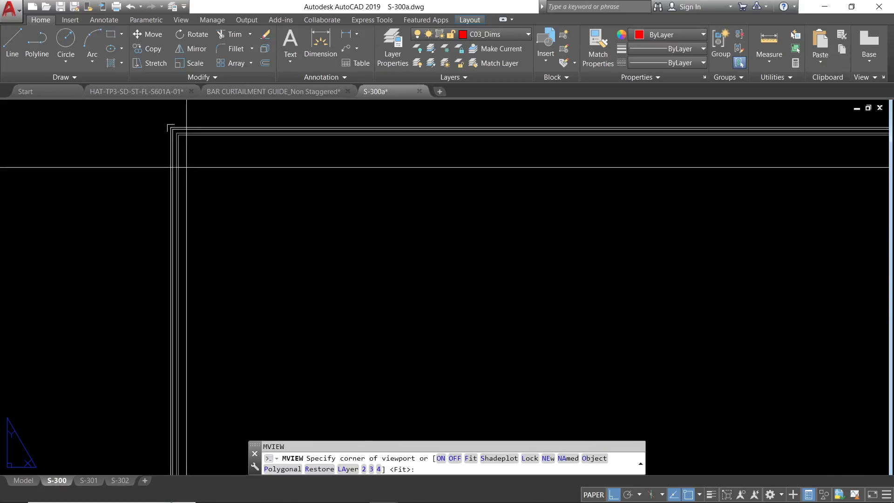
pyautogui.click(182, 135)
pyautogui.scroll(-5, 419, 245)
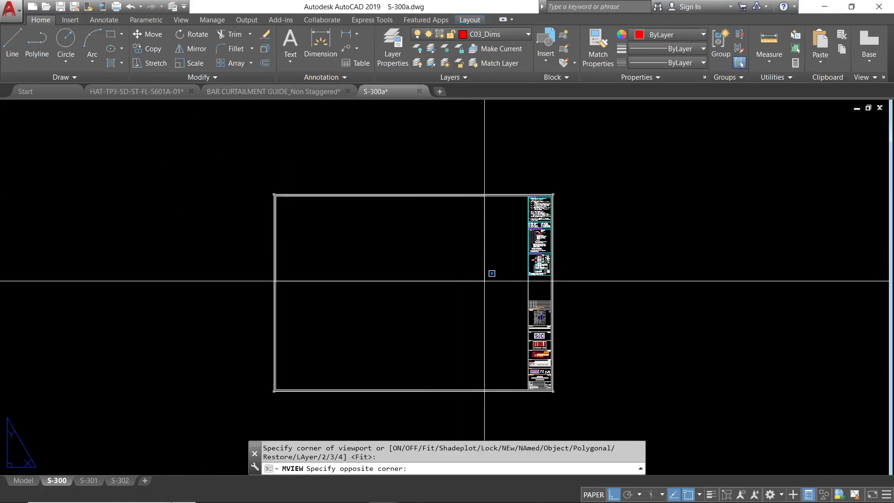
pyautogui.click(529, 274)
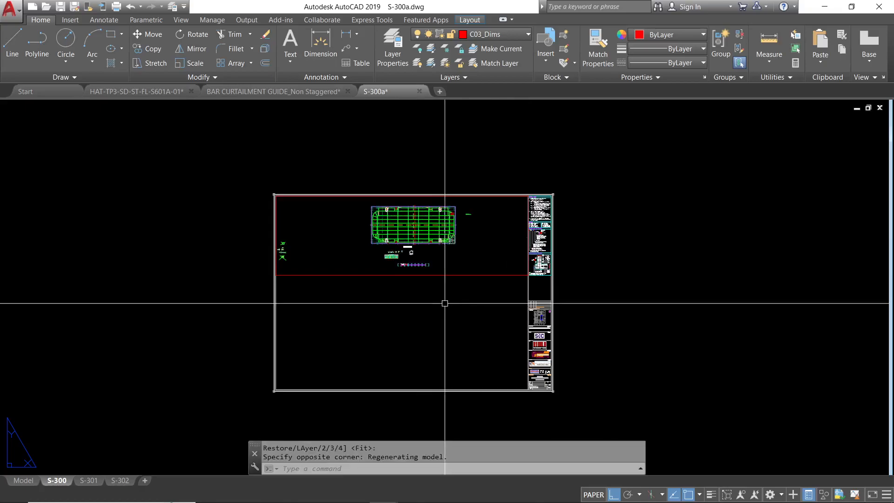
# - Activate the new viewport and frame the long beam elevation with its sections inside it
pyautogui.click(375, 261)
pyautogui.doubleClick(375, 261)
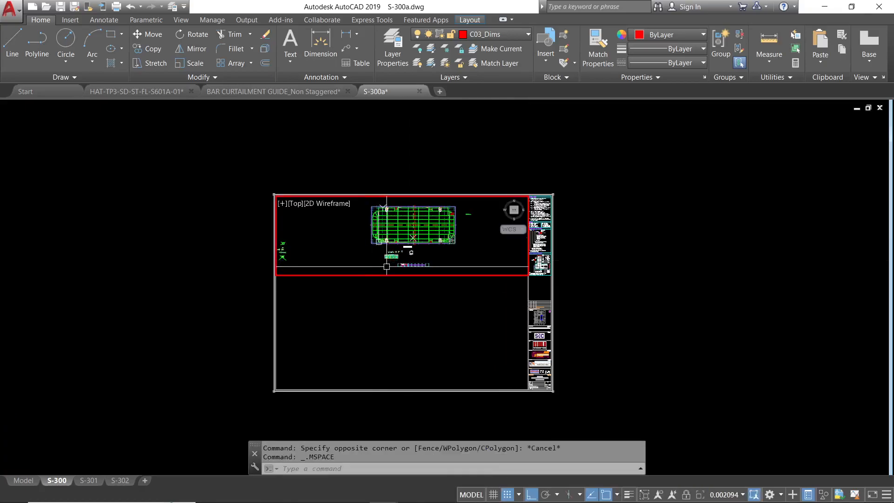
pyautogui.scroll(6, 390, 260)
pyautogui.scroll(3, 390, 260)
pyautogui.moveTo(390, 260); pyautogui.dragTo(350, 242, button='middle')
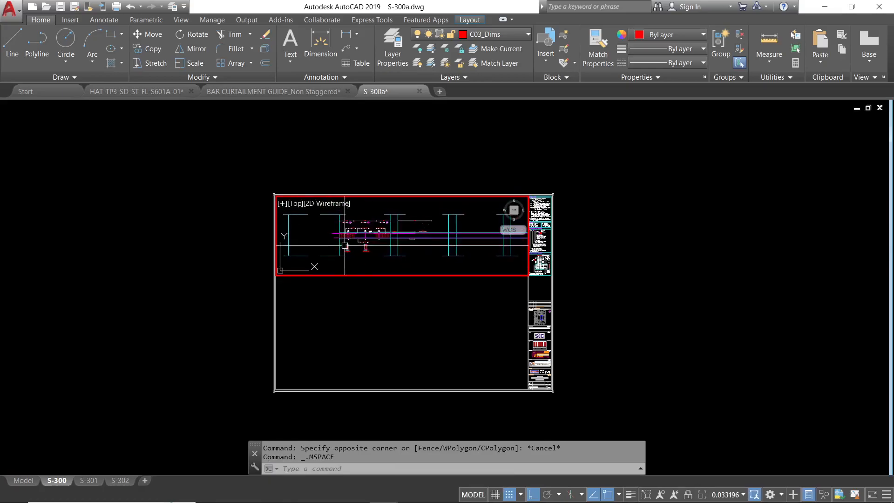
# - Try viewport scales of 1:25 and 1:40 and reposition the beam elevation in the viewport
pyautogui.click(727, 496)
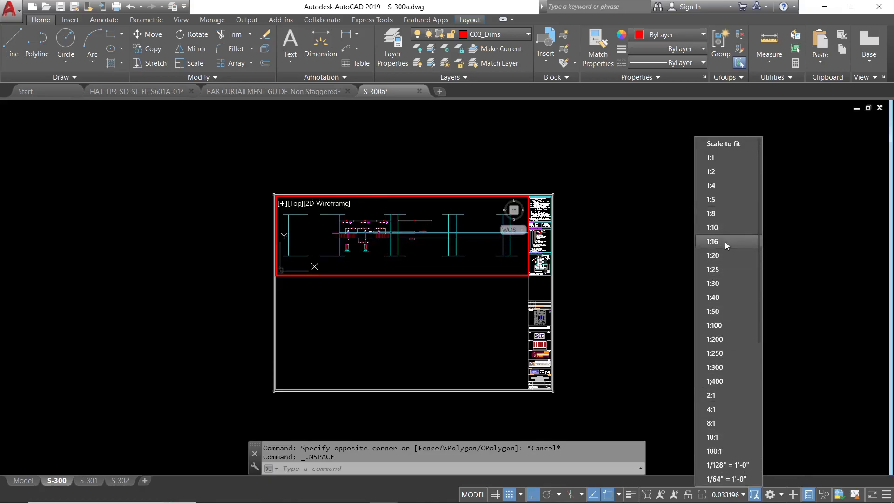
pyautogui.click(712, 270)
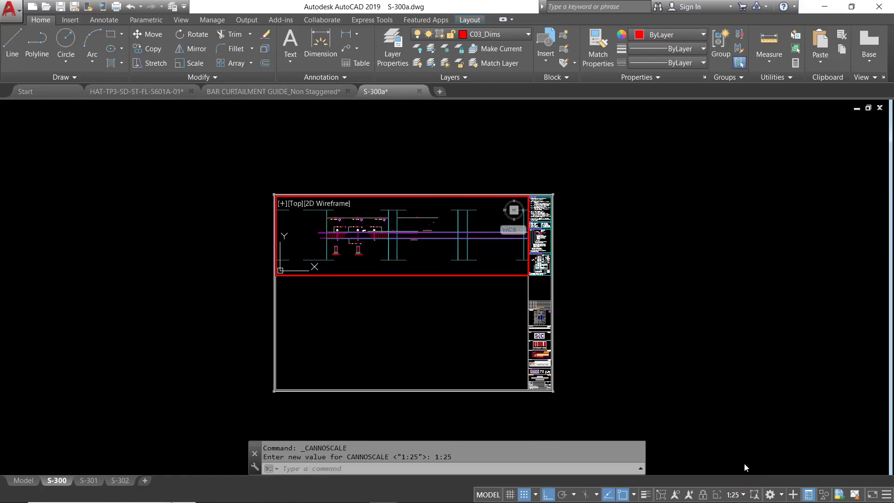
pyautogui.click(738, 495)
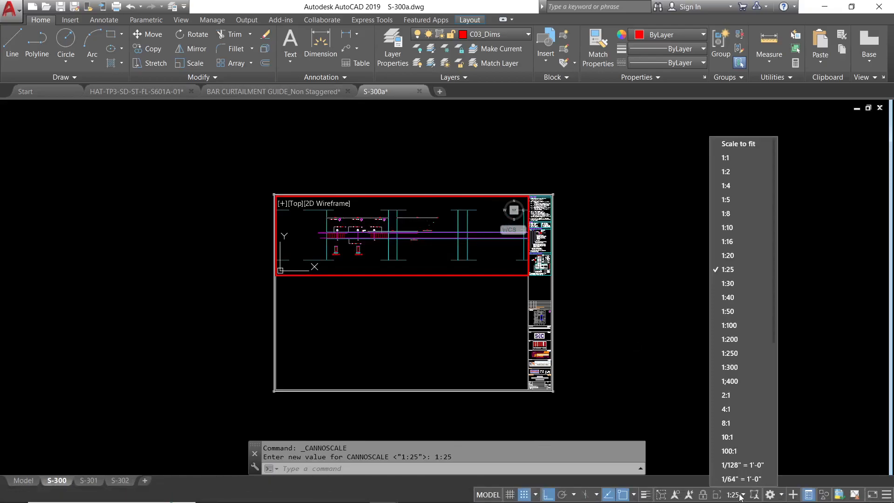
pyautogui.click(734, 297)
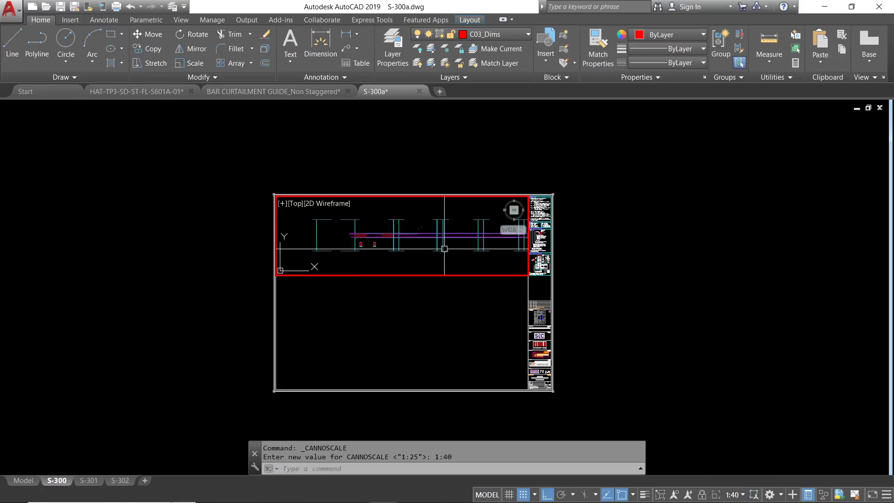
pyautogui.moveTo(432, 244)
pyautogui.mouseDown(button='middle')
pyautogui.moveTo(399, 242)
pyautogui.moveTo(396, 231)
pyautogui.mouseUp(button='middle')
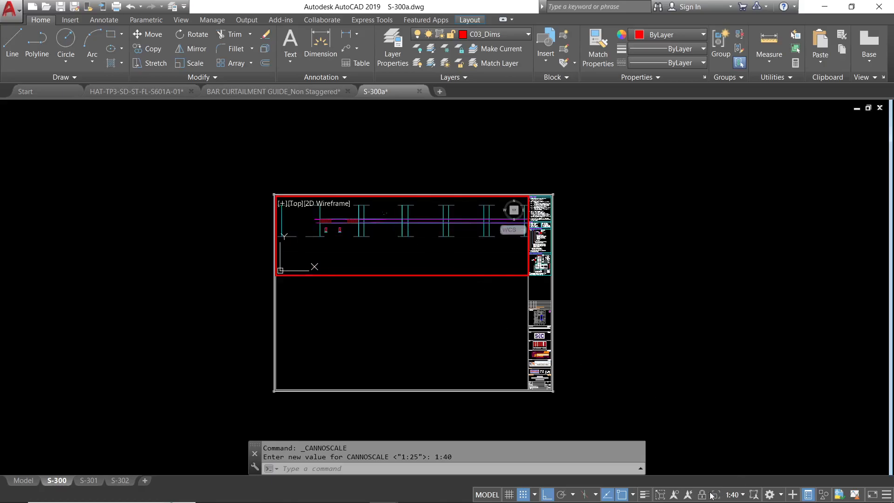
# - Set the viewport scale to 1:30 and centre the beam elevation vertically in the viewport
pyautogui.click(736, 496)
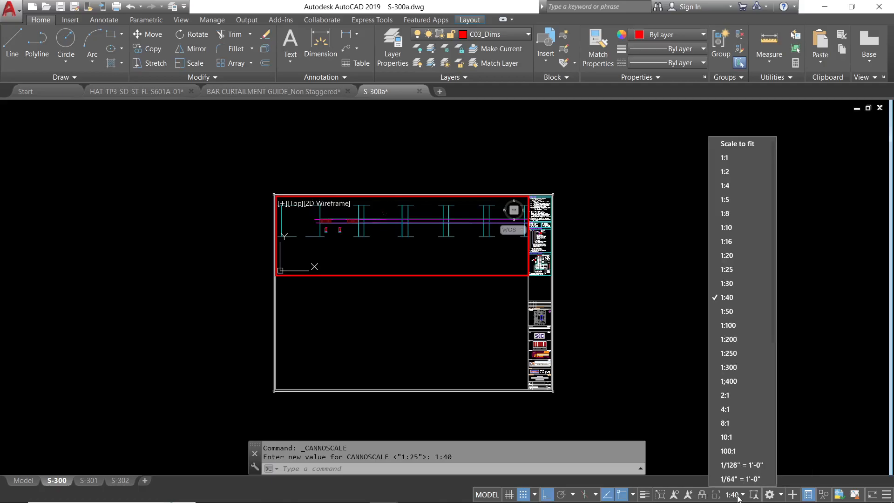
pyautogui.click(726, 282)
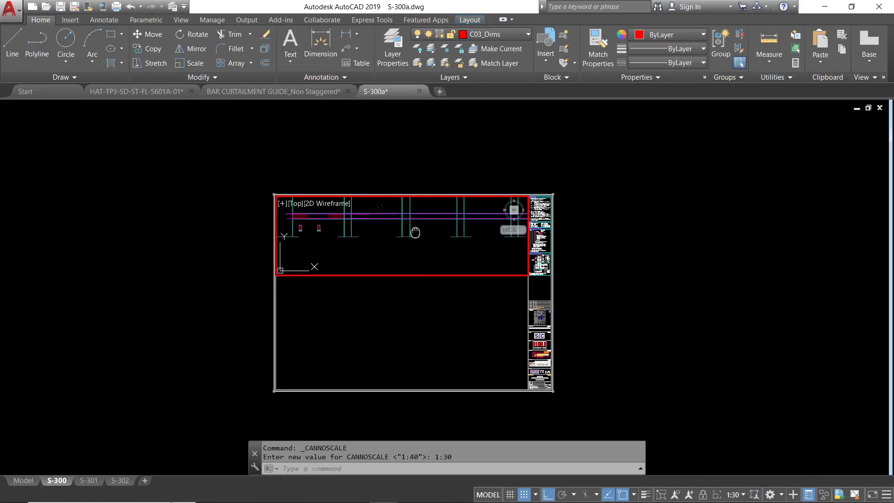
pyautogui.moveTo(415, 231); pyautogui.dragTo(417, 245, button='middle')
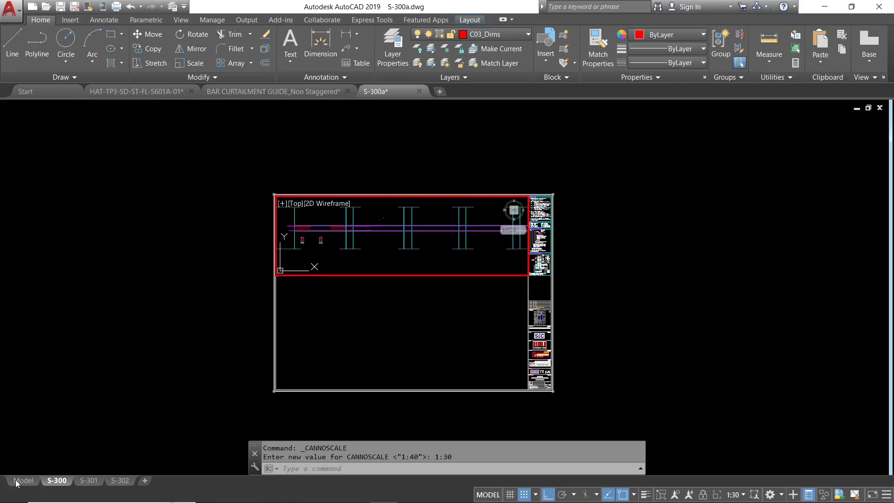
# - Return to model space and look over the beam elevation and its row of columns
pyautogui.press('Escape')
pyautogui.scroll(-3, 273, 336)
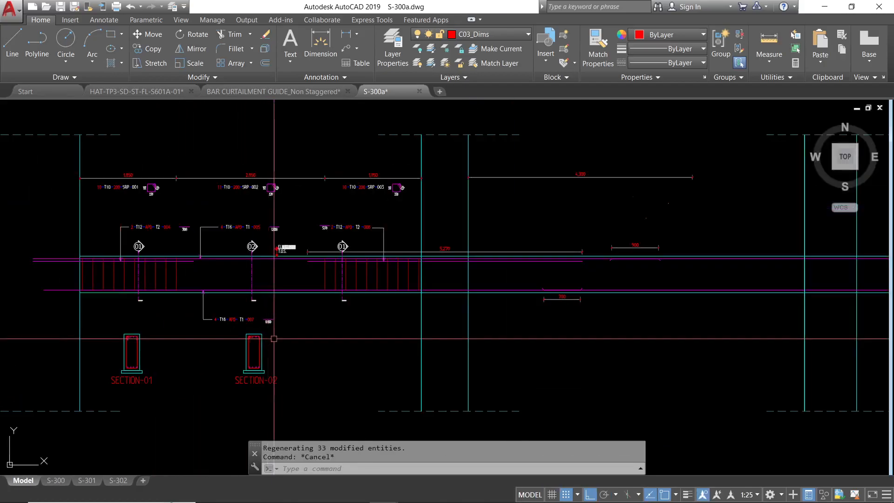
pyautogui.moveTo(385, 279); pyautogui.dragTo(337, 279, button='middle')
pyautogui.write('S')
pyautogui.press('Escape')
pyautogui.scroll(-2, 460, 272)
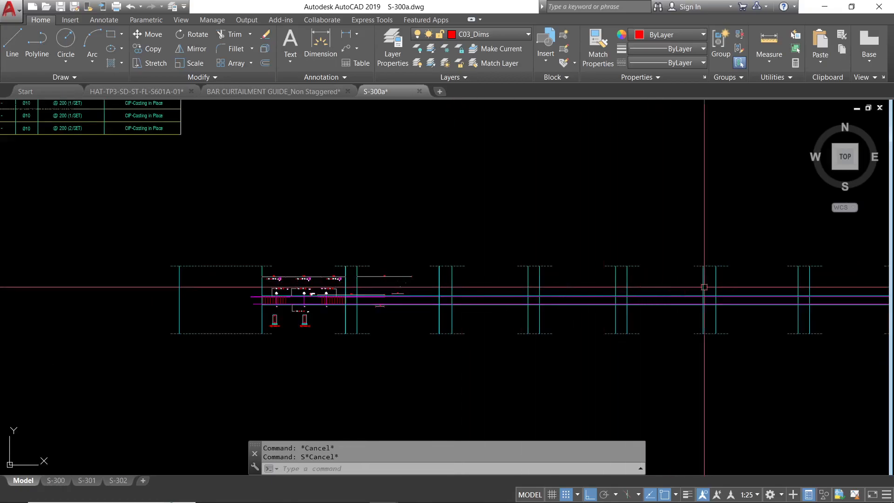
# - Stretch the tops of all columns, with their upper dashed break lines, straight down about 530 units
pyautogui.press('space')
pyautogui.scroll(-4, 804, 274)
pyautogui.moveTo(781, 277); pyautogui.dragTo(679, 281, button='middle')
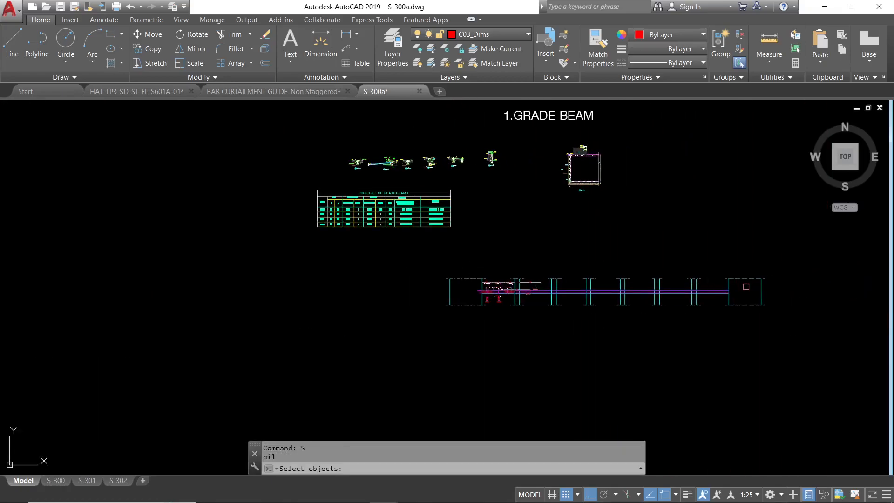
pyautogui.scroll(4, 778, 279)
pyautogui.click(778, 279)
pyautogui.scroll(-2, 615, 251)
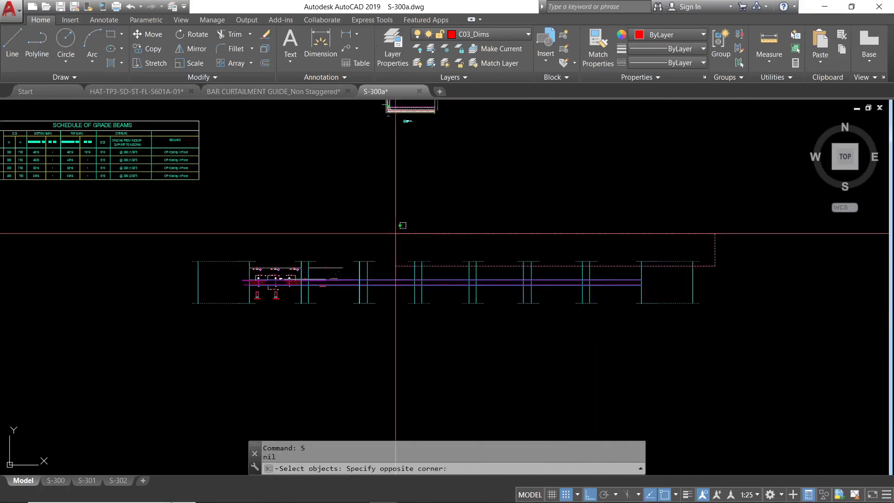
pyautogui.click(168, 232)
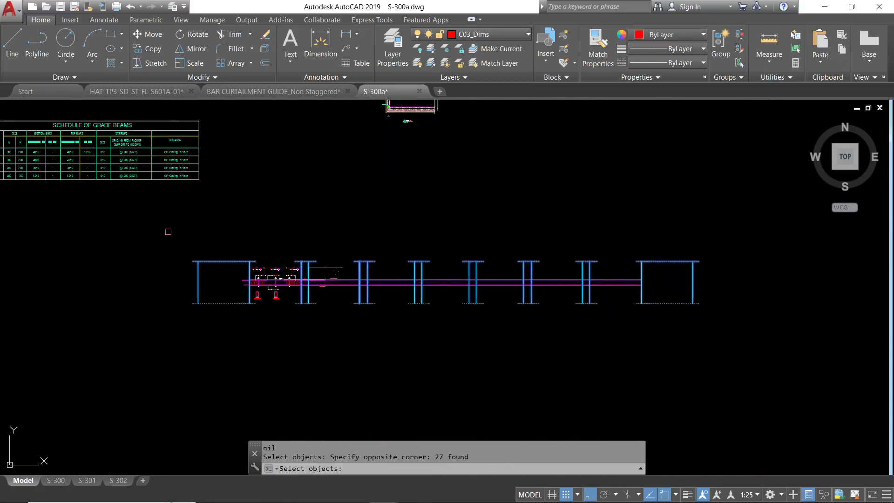
pyautogui.scroll(4, 395, 289)
pyautogui.press('Return')
pyautogui.click(383, 171)
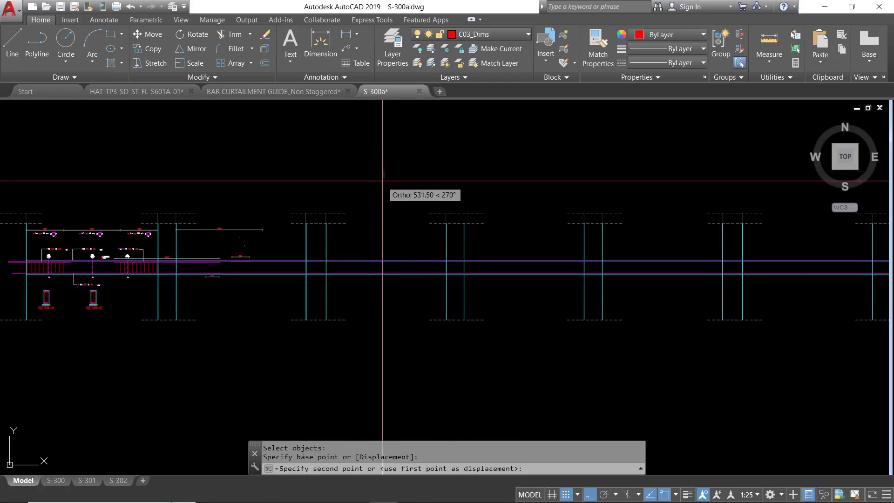
pyautogui.click(383, 181)
# - Stretch the bottoms of all columns, with their lower dashed break lines, straight up about 1600 units
pyautogui.scroll(-4, 521, 328)
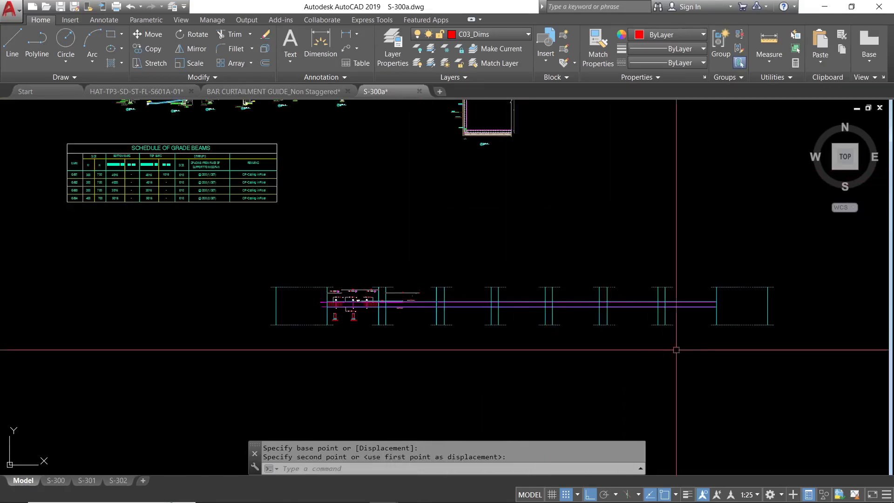
pyautogui.write('s')
pyautogui.press('Return')
pyautogui.click(804, 336)
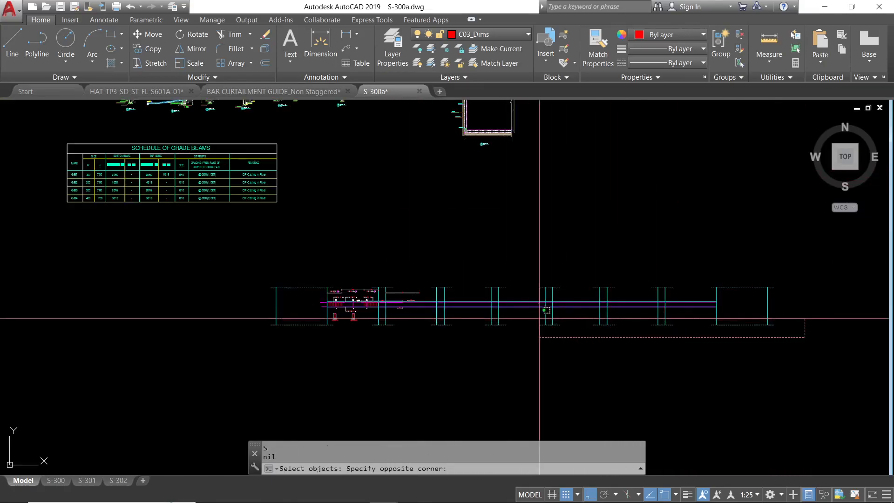
pyautogui.click(368, 321)
pyautogui.scroll(4, 327, 329)
pyautogui.click(350, 324)
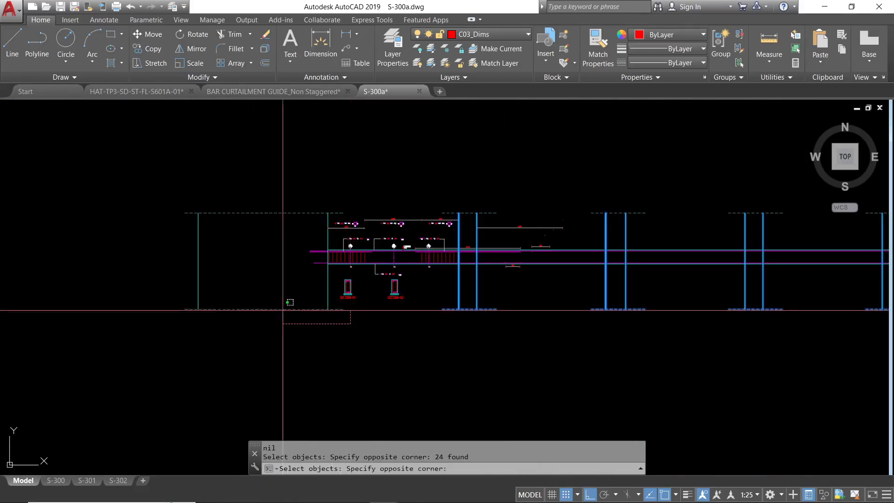
pyautogui.click(168, 306)
pyautogui.press('Return')
pyautogui.click(191, 394)
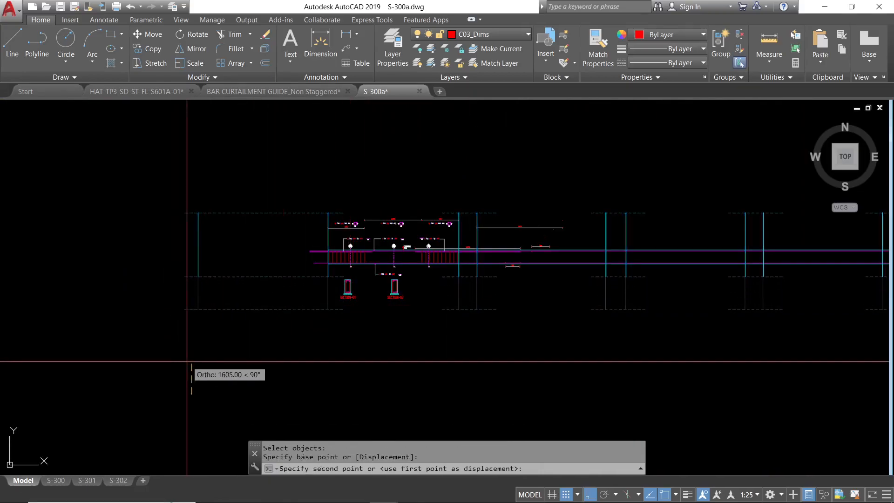
pyautogui.click(187, 360)
# - Shorten both ends of the dashed break lines above and below the column just after the first detailed span
pyautogui.scroll(4, 354, 307)
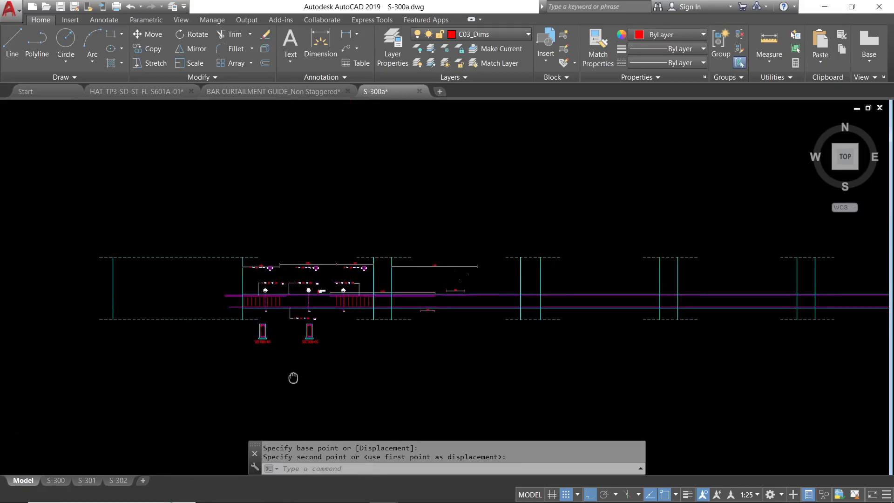
pyautogui.scroll(2, 405, 256)
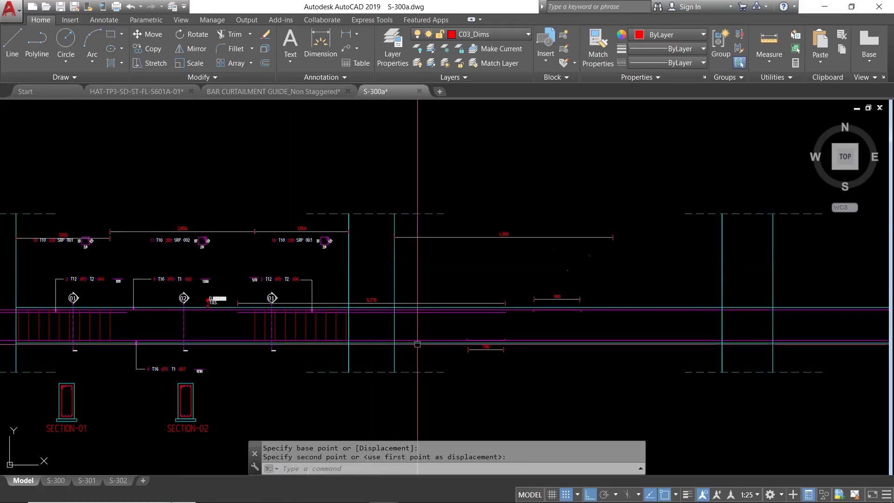
pyautogui.click(421, 213)
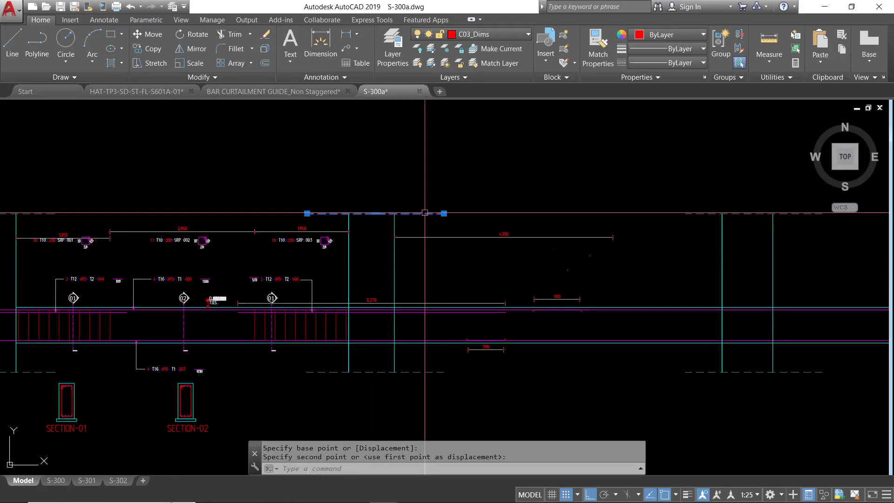
pyautogui.click(444, 213)
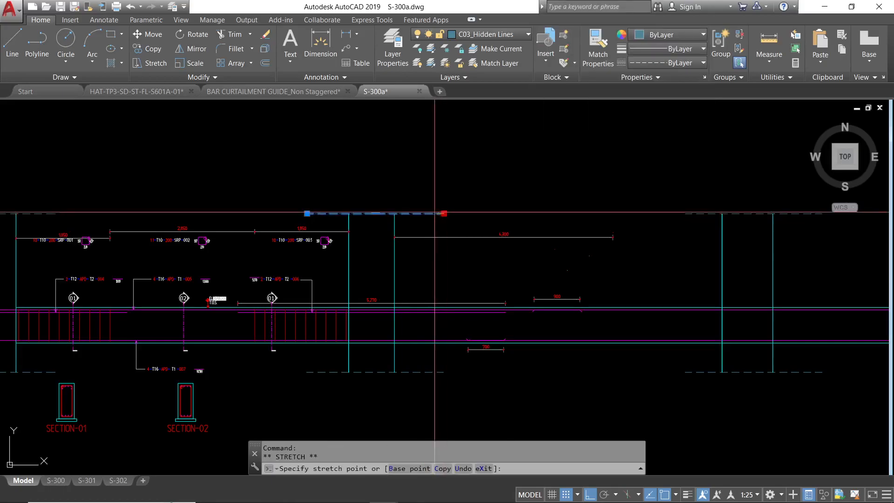
pyautogui.click(405, 213)
pyautogui.click(307, 213)
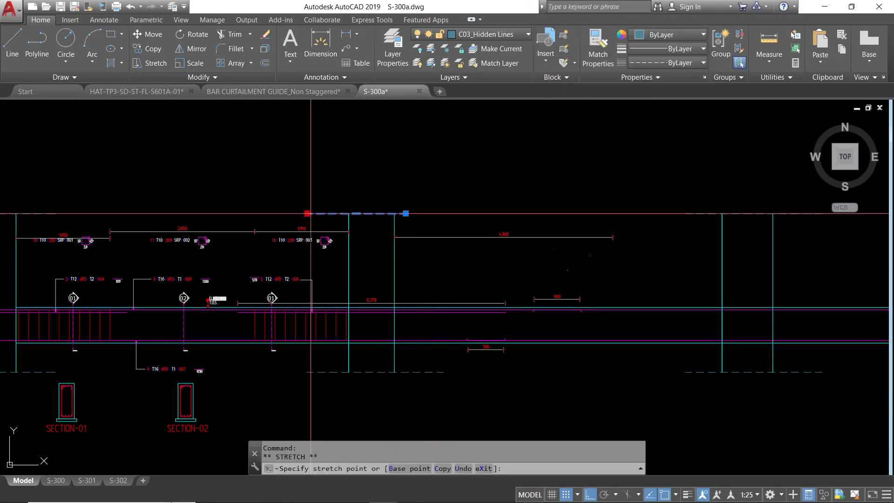
pyautogui.click(340, 213)
pyautogui.click(306, 372)
pyautogui.click(306, 371)
pyautogui.click(336, 372)
pyautogui.click(444, 371)
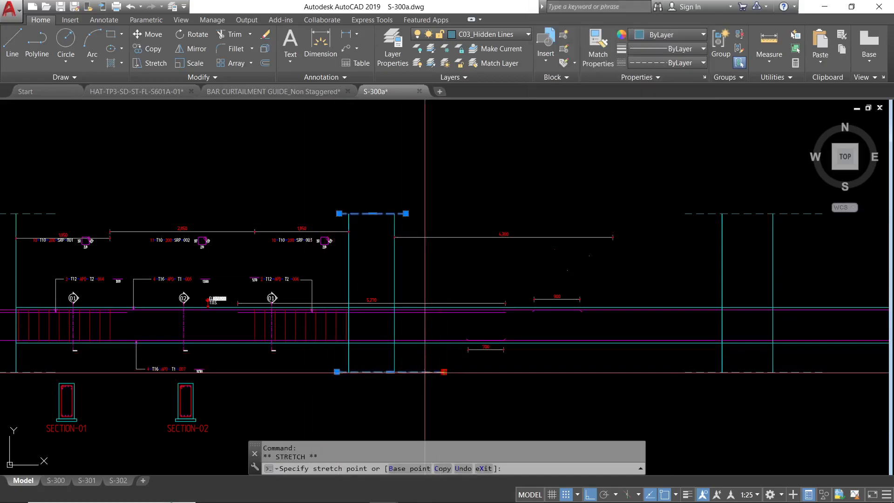
pyautogui.click(409, 371)
pyautogui.press('Escape')
pyautogui.press('Escape')
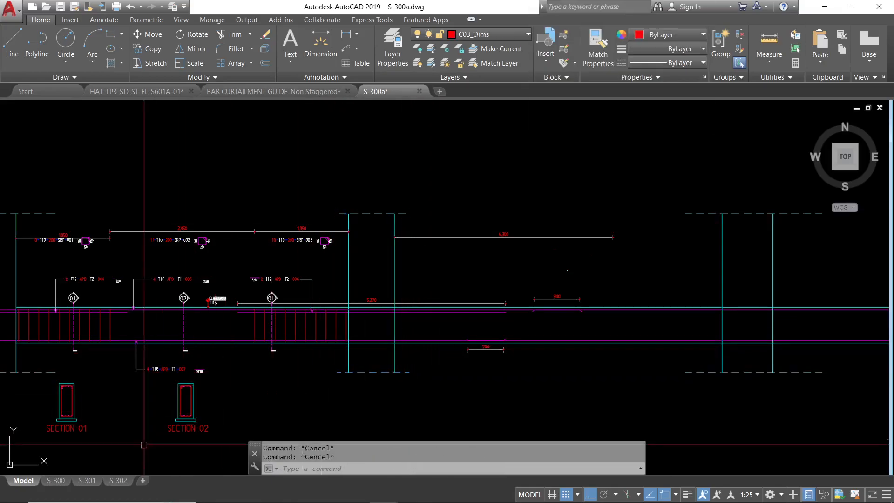
# - Go back to layout S-300, set the viewport scale to 1:25 and bring the beam's start with its sections into the viewport
pyautogui.click(62, 483)
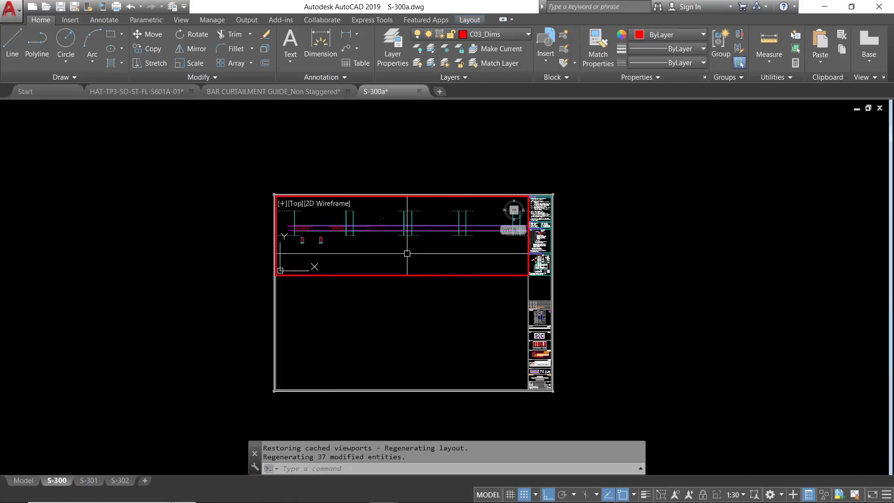
pyautogui.click(735, 494)
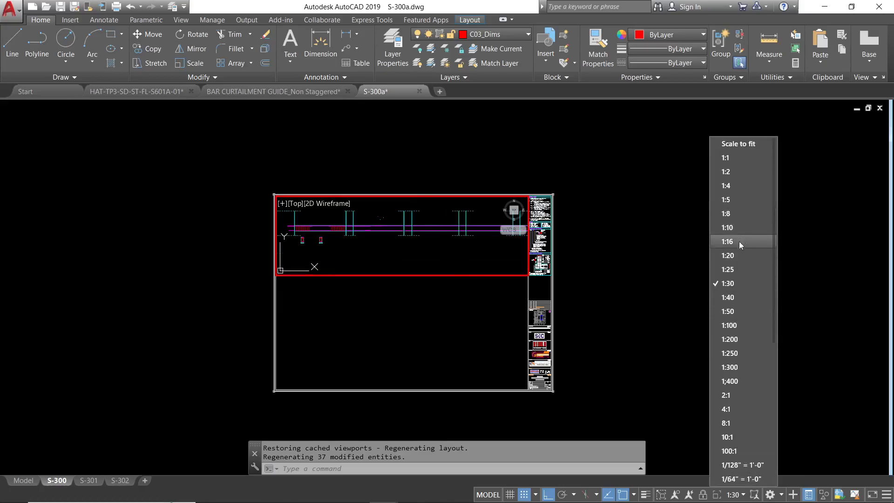
pyautogui.click(729, 269)
pyautogui.moveTo(346, 229)
pyautogui.mouseDown(button='middle')
pyautogui.moveTo(393, 251)
pyautogui.moveTo(426, 241)
pyautogui.mouseUp(button='middle')
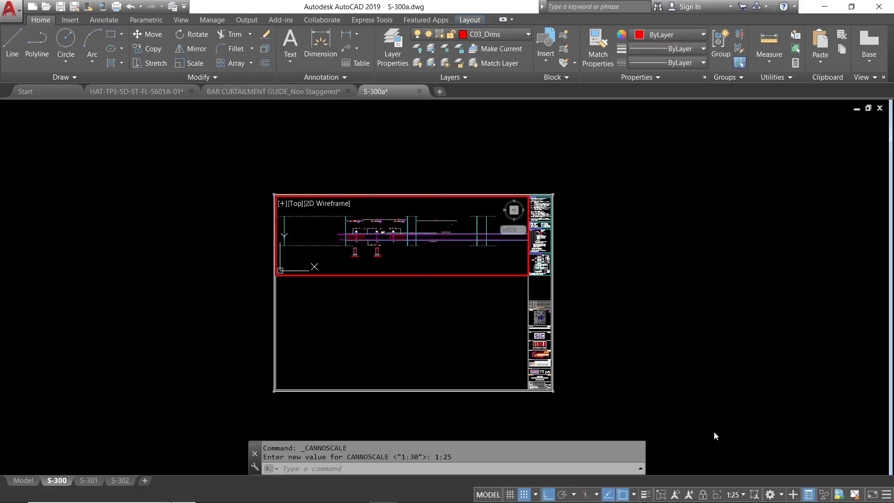
# - Try the viewport at scales 1:40, 1:25 and 1:30 to compare how the beam annotations display
pyautogui.click(734, 494)
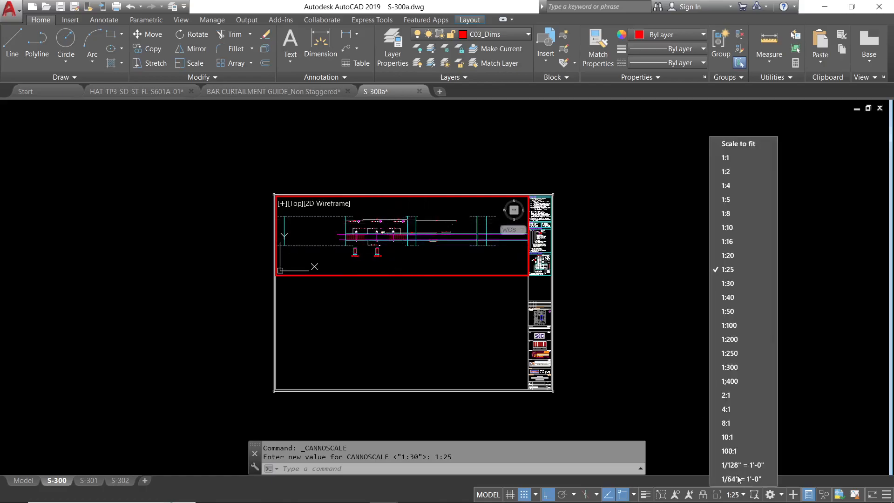
pyautogui.click(727, 297)
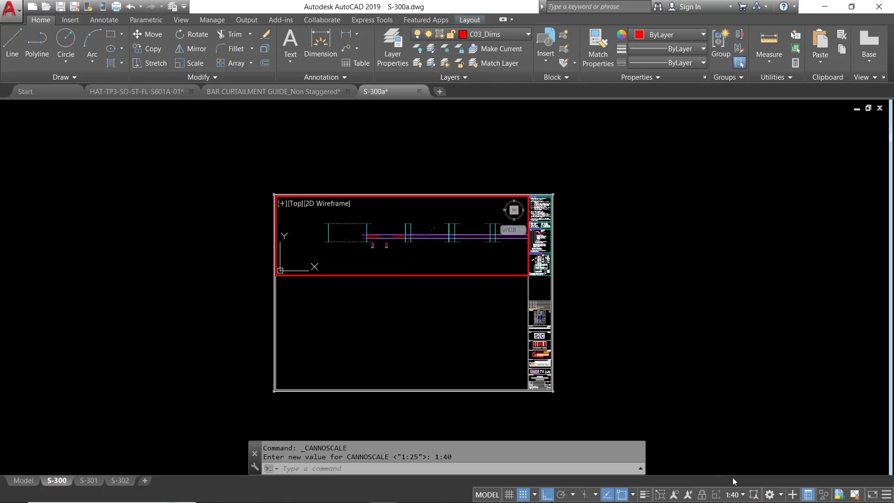
pyautogui.click(731, 495)
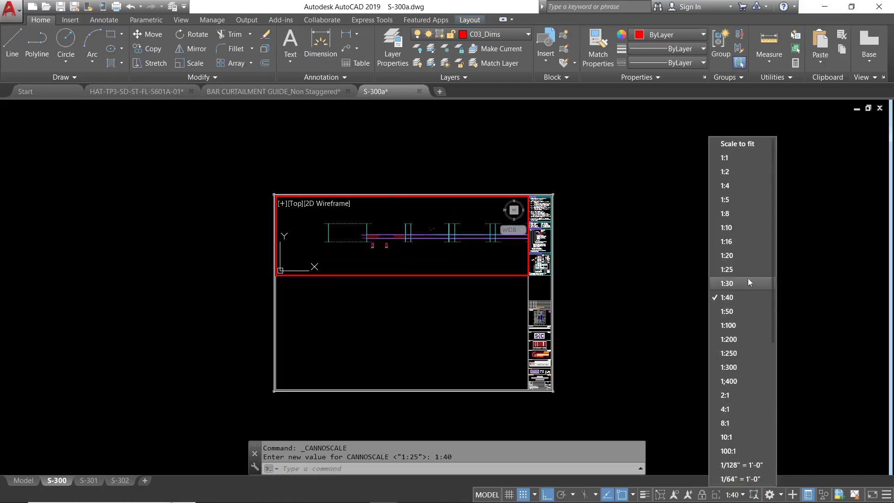
pyautogui.click(730, 270)
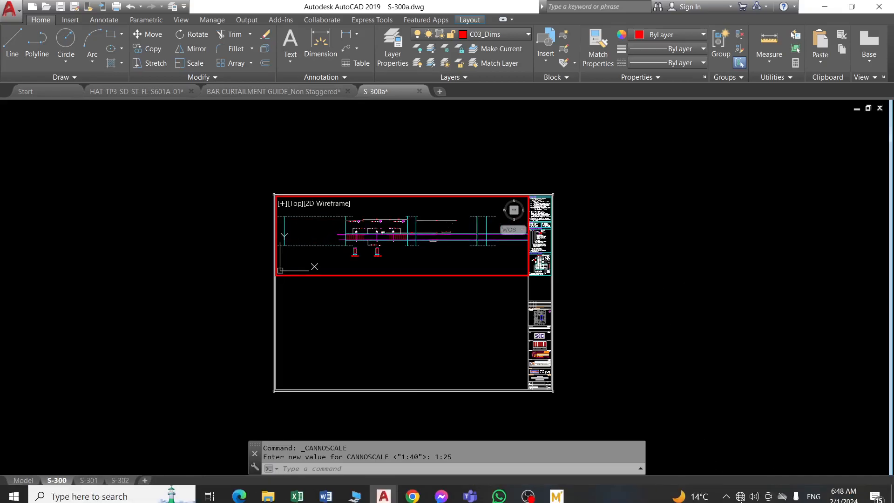
pyautogui.click(733, 494)
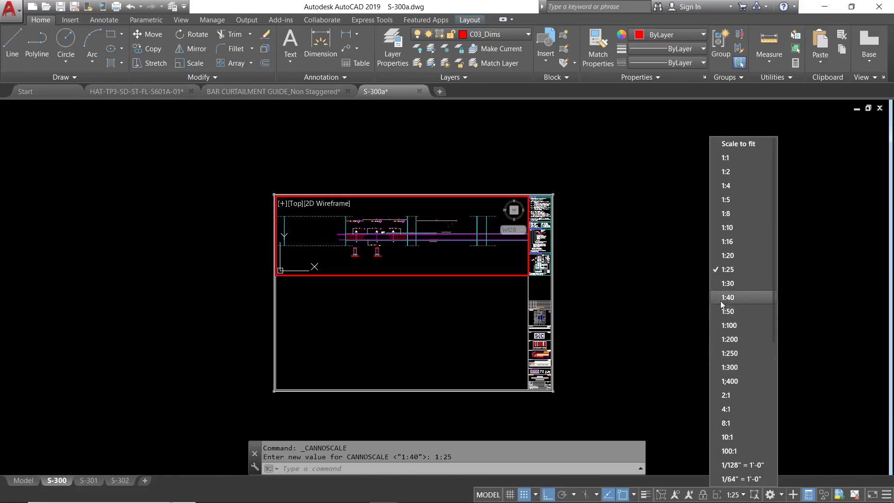
pyautogui.click(730, 283)
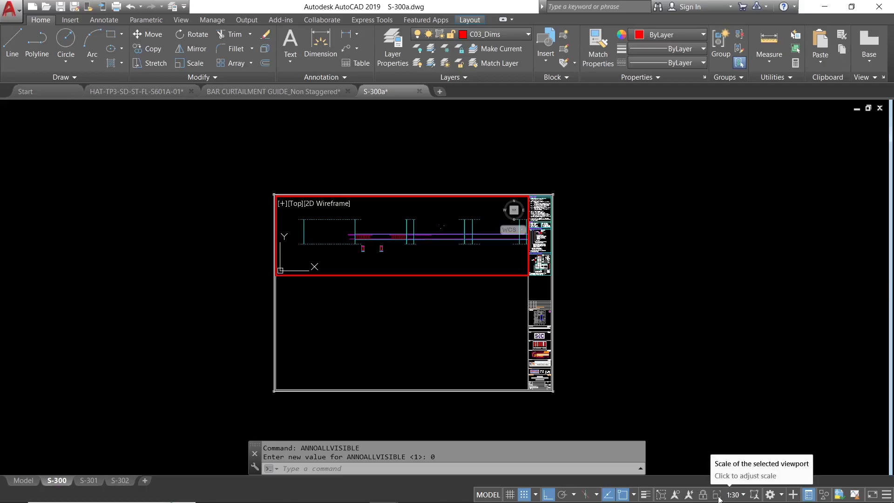
pyautogui.click(735, 495)
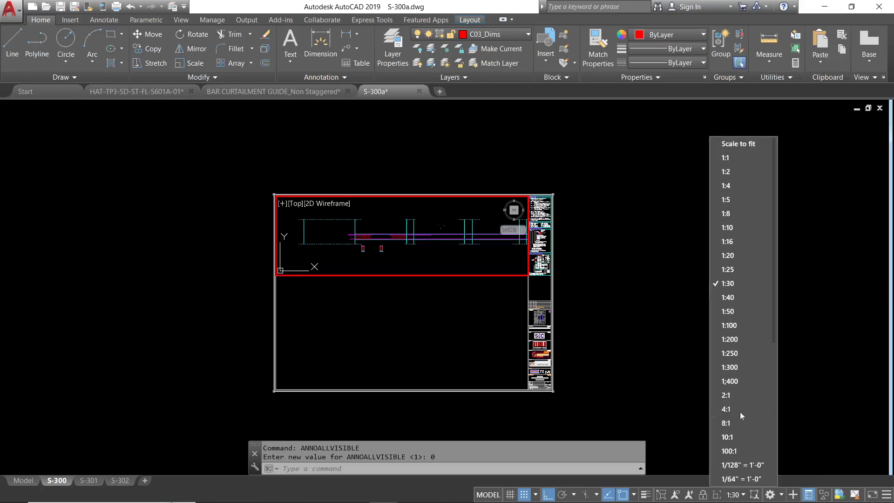
pyautogui.click(29, 479)
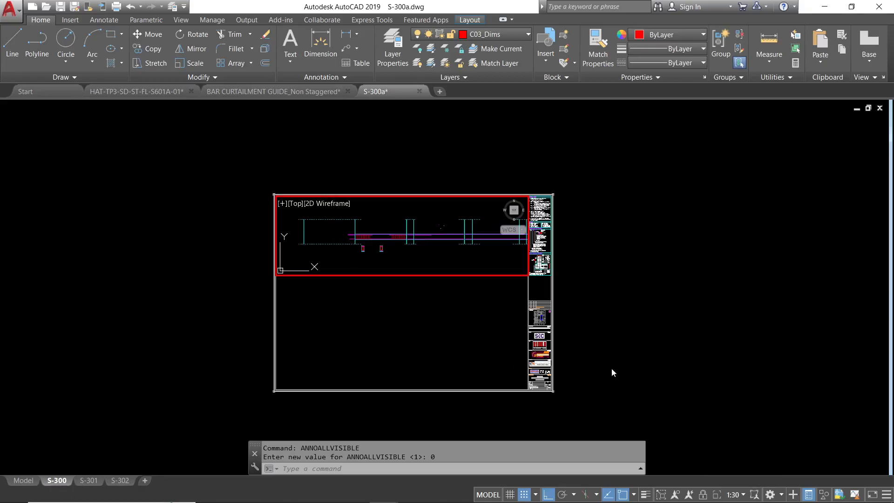
# - Set the viewport scale to 1:25 and lock the viewport display
pyautogui.click(733, 494)
pyautogui.click(731, 270)
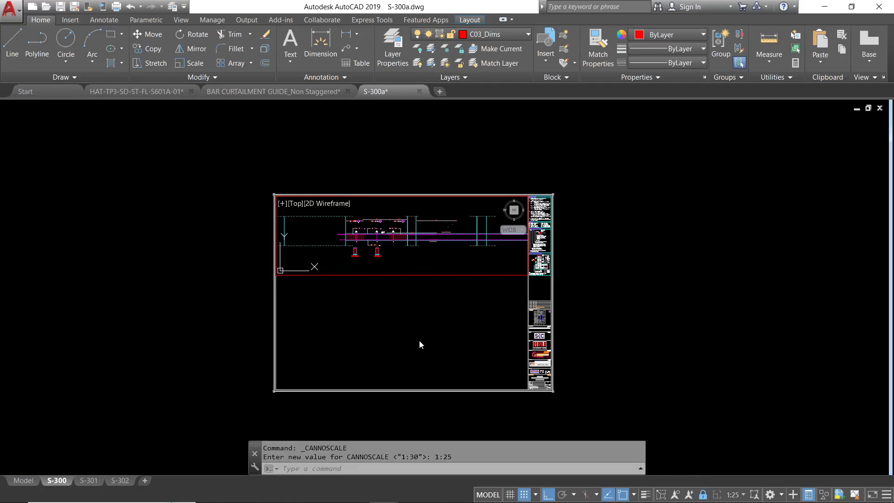
# - Switch to paper space and assign the viewport to the Defpoints layer
pyautogui.write('ps')
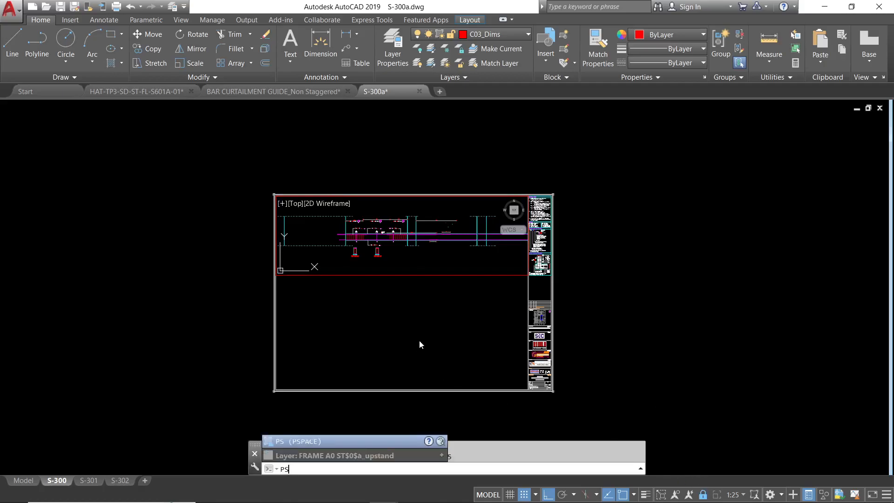
pyautogui.press('Return')
pyautogui.press('Escape')
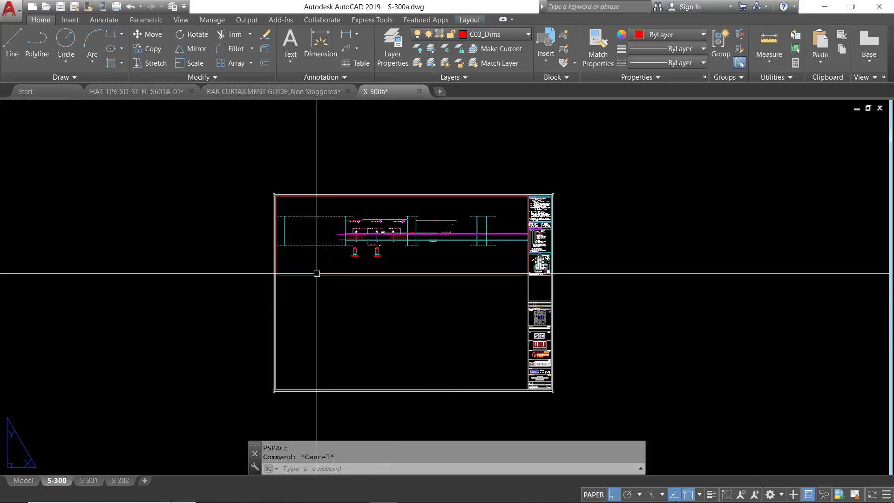
pyautogui.click(317, 275)
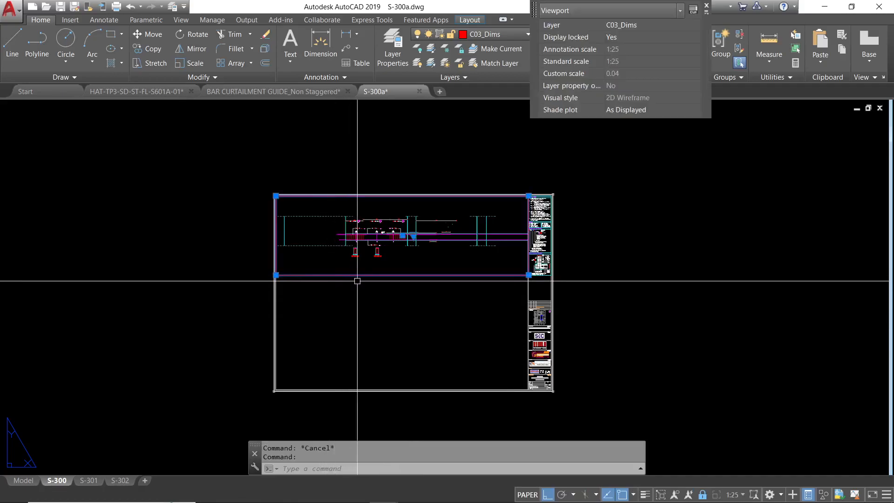
pyautogui.click(500, 34)
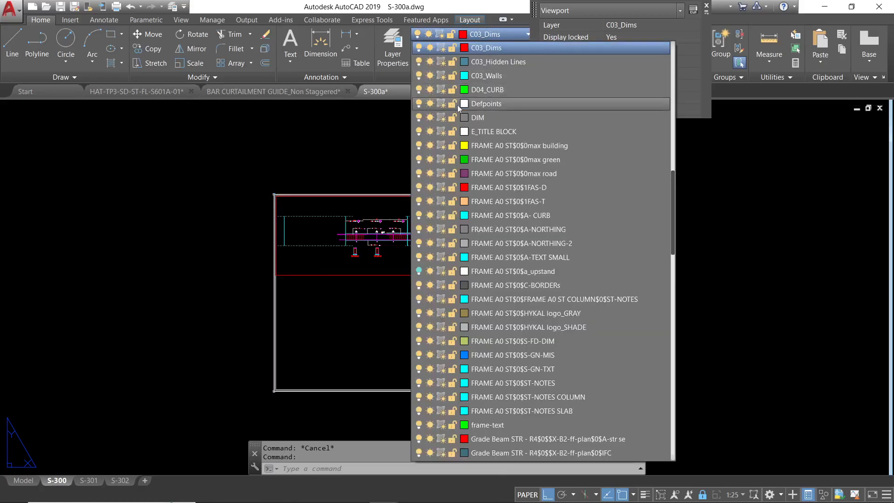
pyautogui.click(476, 105)
pyautogui.press('Escape')
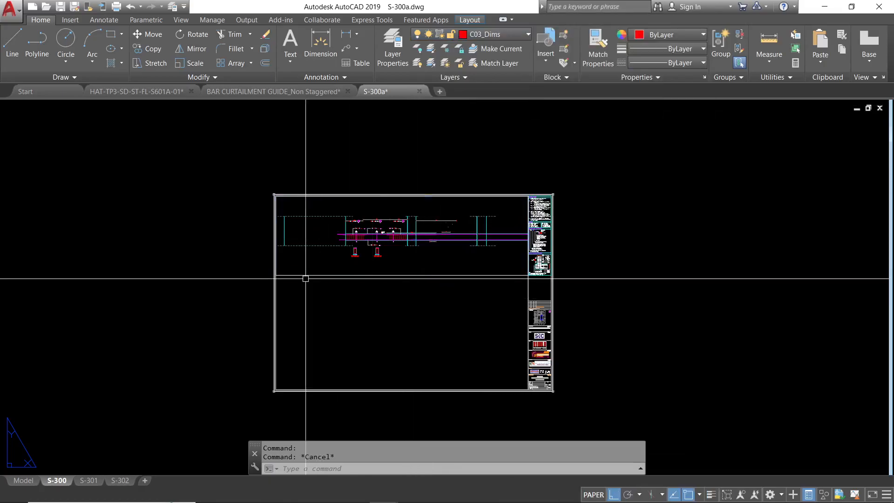
# - Raise the viewport's lower edge until it sits just below the two beam sections
pyautogui.click(307, 274)
pyautogui.scroll(3, 274, 273)
pyautogui.click(278, 264)
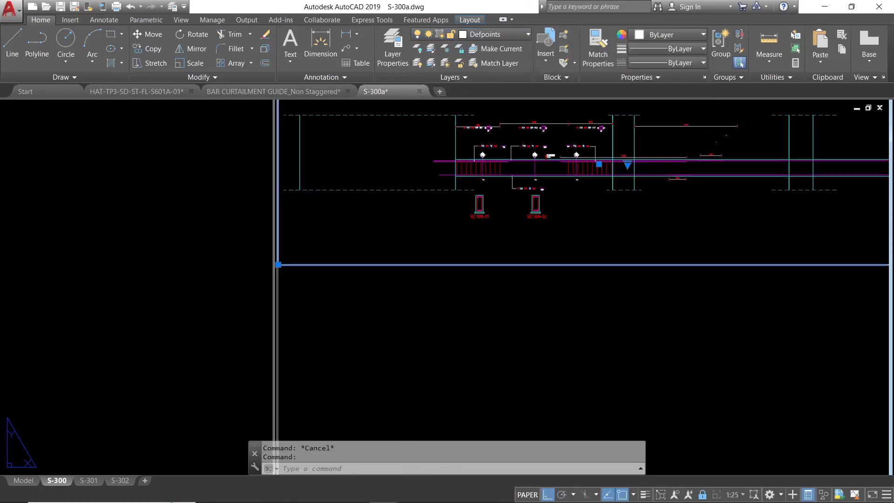
pyautogui.scroll(-8, 278, 235)
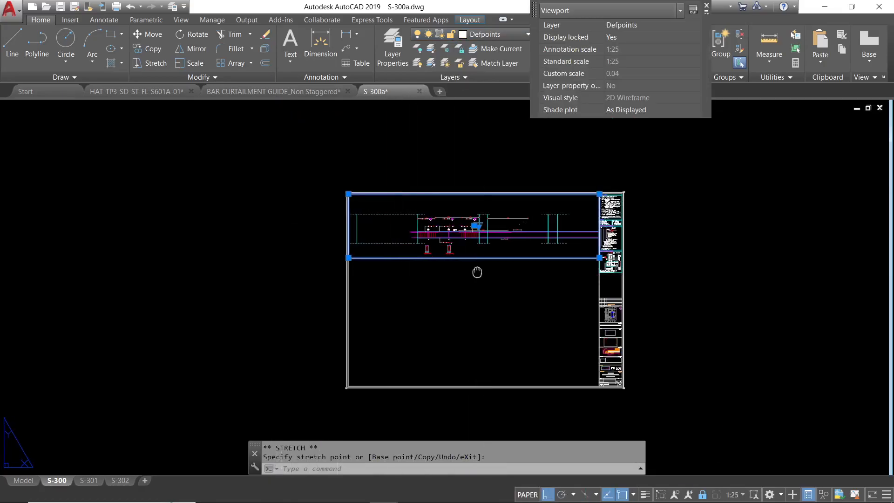
pyautogui.press('Escape')
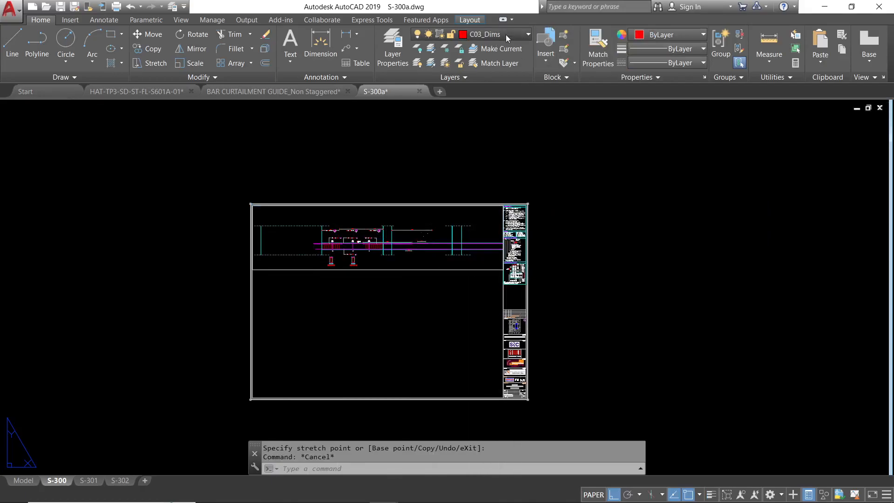
# - Turn the Defpoints layer off to check the sheet without the viewport border, and turn it back on
pyautogui.click(505, 34)
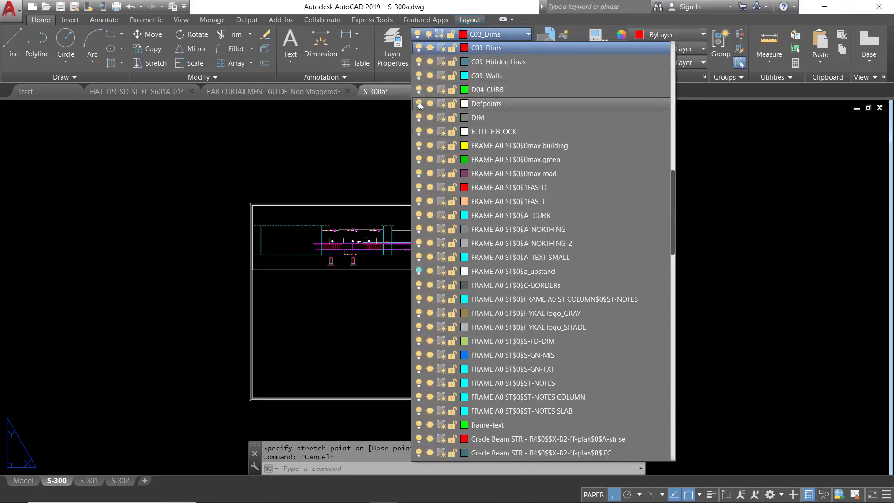
pyautogui.click(351, 144)
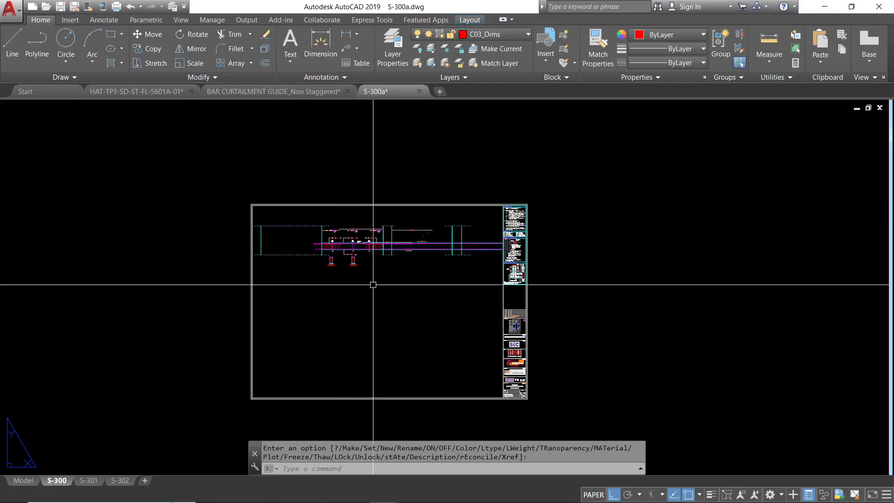
pyautogui.scroll(4, 371, 284)
pyautogui.scroll(-3, 374, 255)
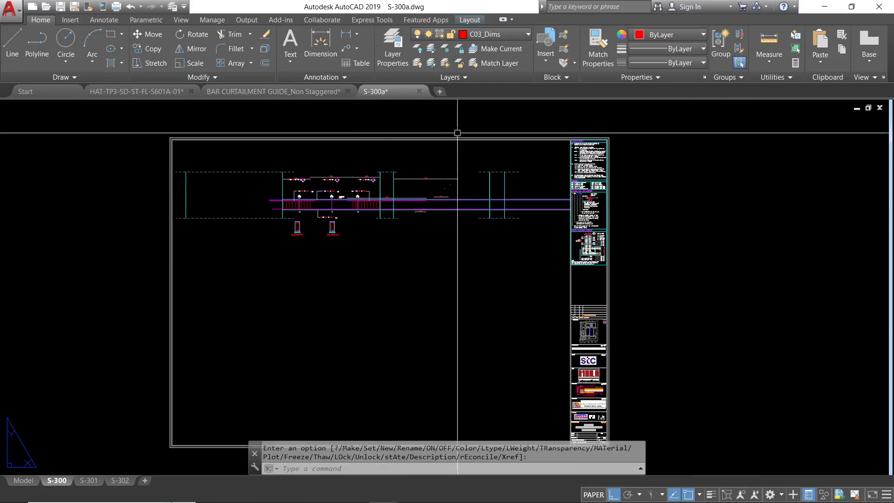
pyautogui.click(507, 36)
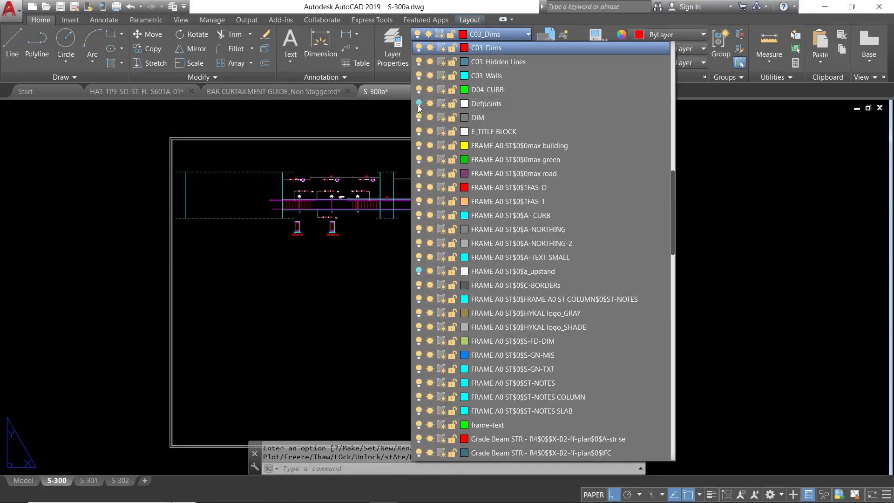
pyautogui.click(347, 127)
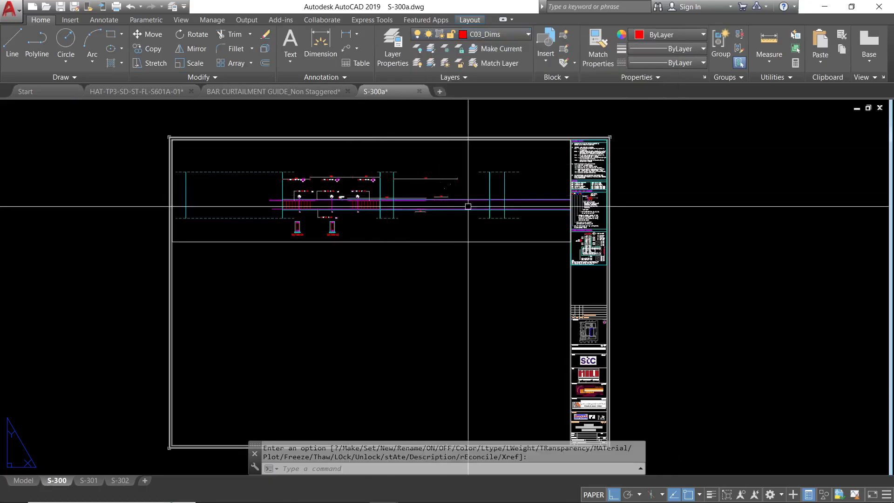
# - Pull the viewport's right edge clear of the title block and its left edge in toward the beam drawing
pyautogui.click(557, 241)
pyautogui.click(570, 241)
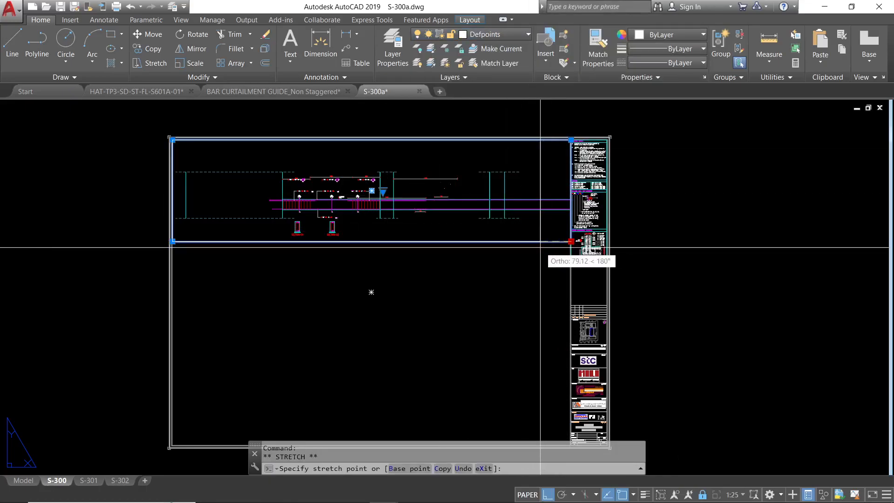
pyautogui.click(541, 241)
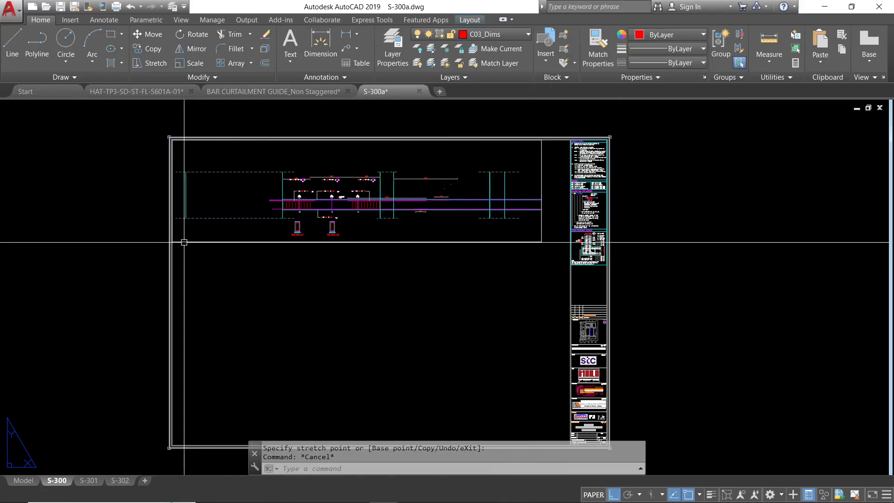
pyautogui.click(173, 241)
pyautogui.click(179, 241)
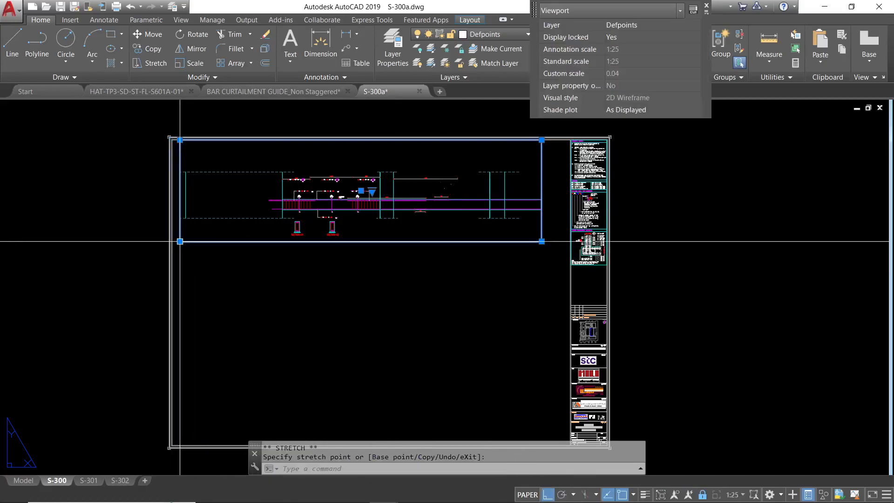
pyautogui.press('Escape')
# - Copy the beam viewport straight down so the duplicate sits just below the original on the sheet
pyautogui.write('co')
pyautogui.press('Return')
pyautogui.click(353, 241)
pyautogui.press('Return')
pyautogui.click(355, 241)
pyautogui.click(339, 349)
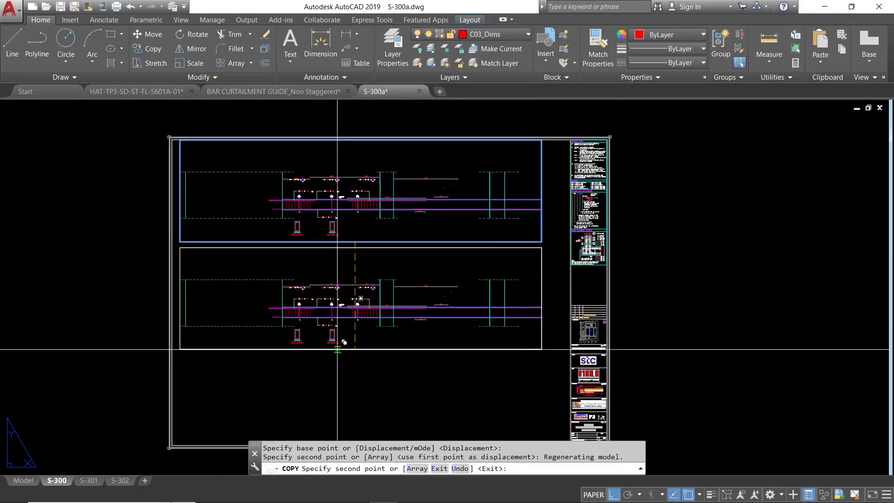
pyautogui.press('Escape')
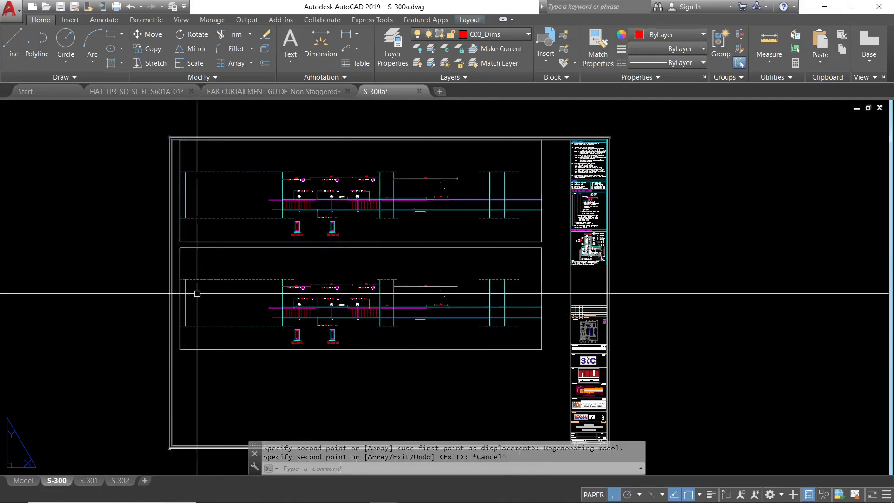
# - Stretch the copied viewport to start at the last column pair of the upper viewport and continue along the beam beyond the title block
pyautogui.click(180, 263)
pyautogui.click(179, 247)
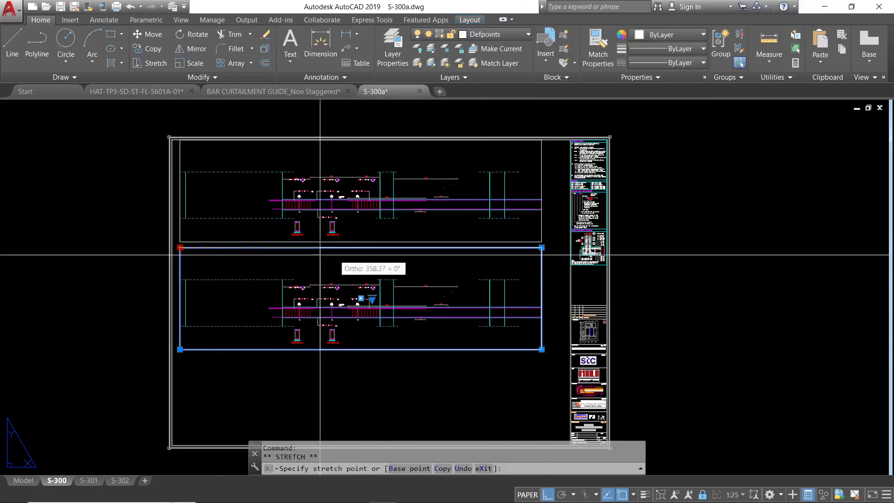
pyautogui.click(480, 251)
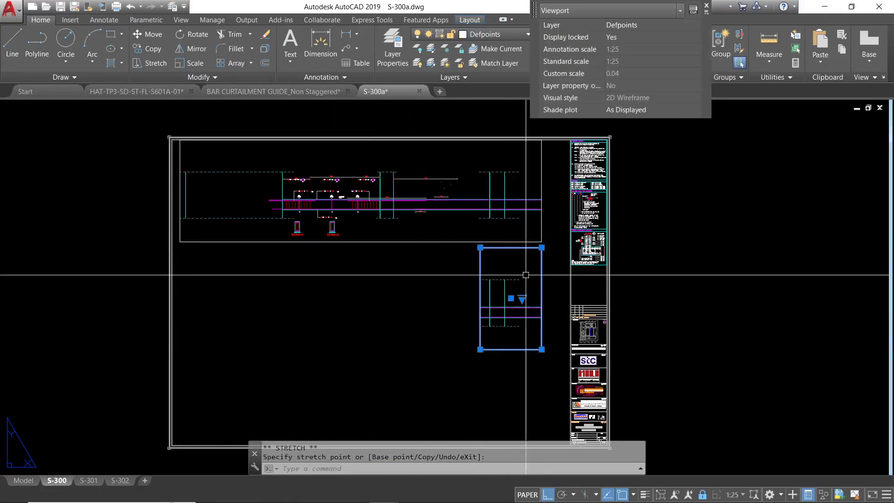
pyautogui.click(746, 247)
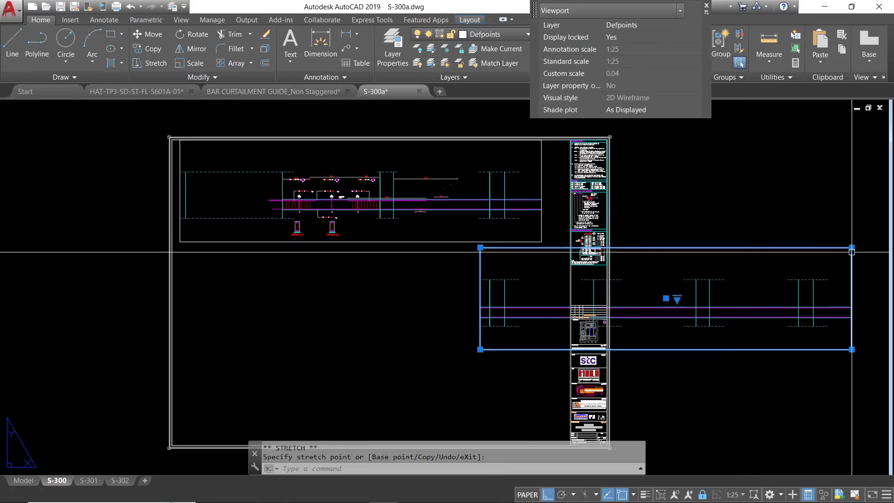
pyautogui.moveTo(654, 330); pyautogui.dragTo(405, 299, button='middle')
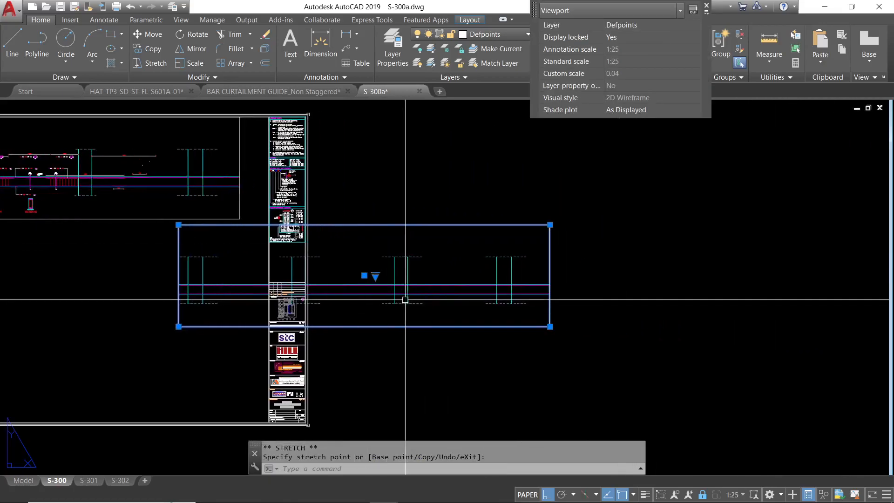
pyautogui.click(684, 246)
pyautogui.scroll(-4, 358, 263)
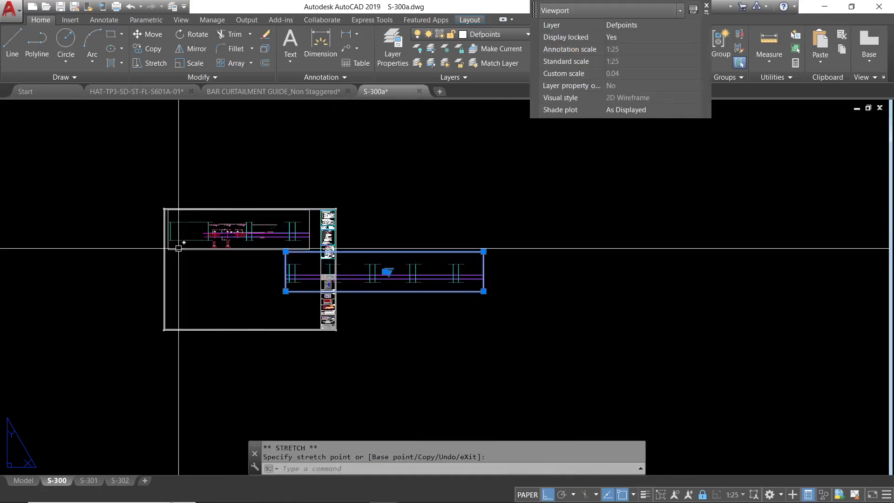
# - Trim the upper viewport's left edge to just before the beginning of the beam, cutting off the empty bay
pyautogui.scroll(4, 180, 245)
pyautogui.click(177, 251)
pyautogui.click(150, 250)
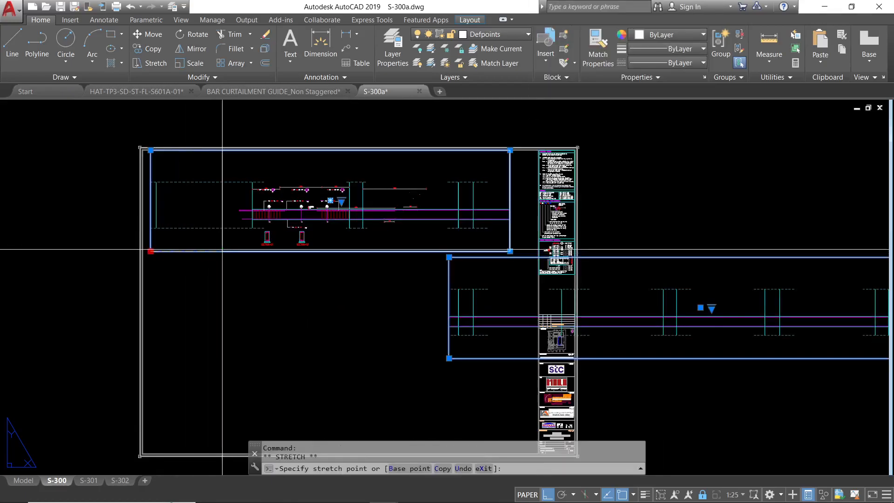
pyautogui.click(236, 251)
pyautogui.press('Escape')
# - Move the upper viewport horizontally to the left, close to the inner sheet border
pyautogui.write('m')
pyautogui.press('Return')
pyautogui.press('Return')
pyautogui.click(287, 284)
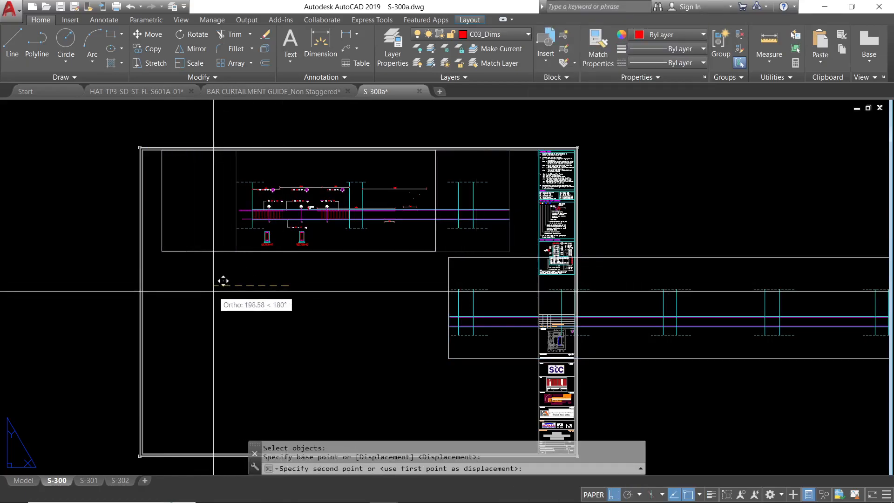
pyautogui.press('Escape')
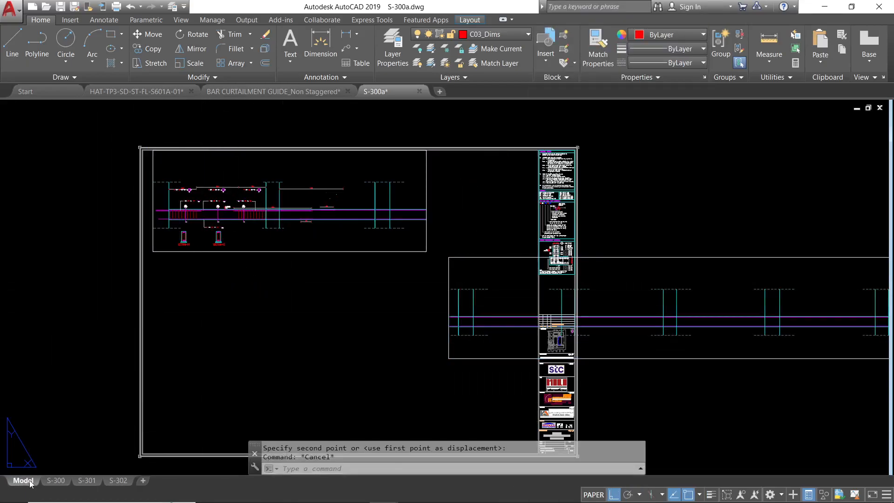
# - In model space, draw vertical construction lines from two adjacent main plan axes down across the beam elevation, including the elevation's left end
pyautogui.click(31, 483)
pyautogui.scroll(-5, 377, 233)
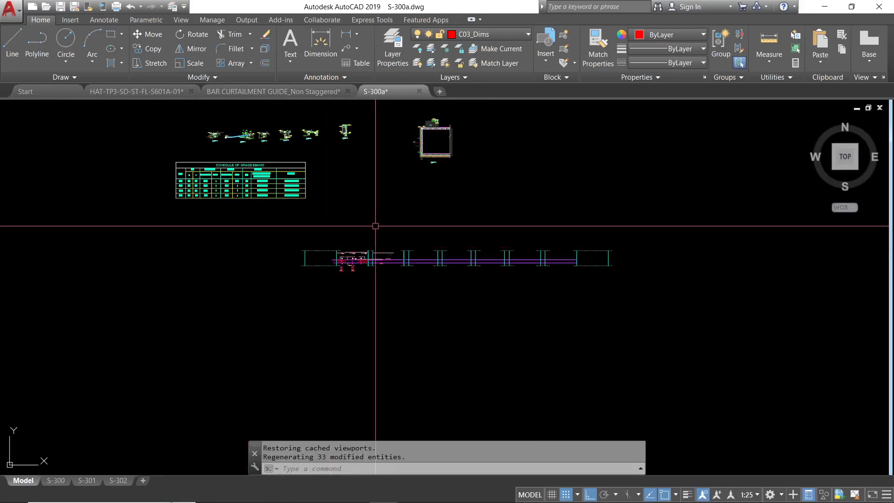
pyautogui.moveTo(376, 225); pyautogui.dragTo(309, 374, button='middle')
pyautogui.write('xs')
pyautogui.press('Return')
pyautogui.click(341, 205)
pyautogui.click(318, 285)
pyautogui.press('Return')
pyautogui.press('Return')
pyautogui.click(239, 206)
pyautogui.click(223, 235)
pyautogui.press('Return')
# - Draw vertical construction lines through the next two main plan axes to the right, out to the elevation's right end
pyautogui.press('Return')
pyautogui.click(441, 205)
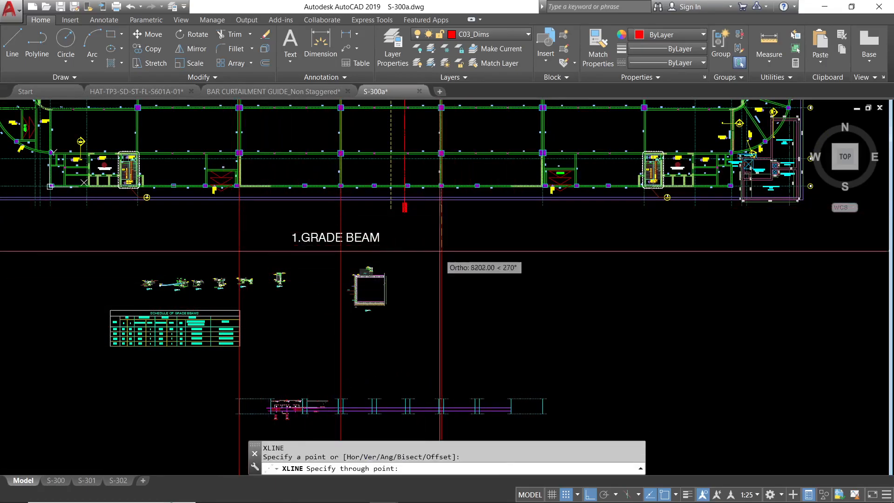
pyautogui.click(442, 253)
pyautogui.press('Return')
pyautogui.press('Return')
pyautogui.click(543, 205)
pyautogui.click(543, 261)
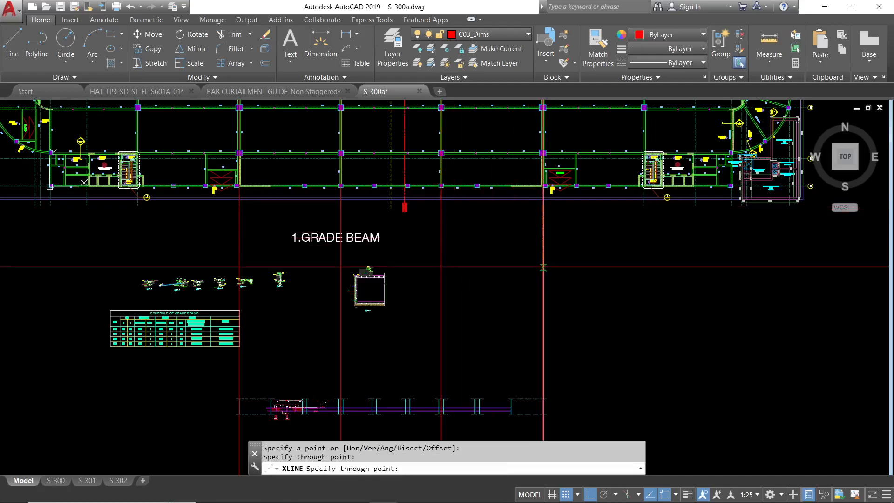
pyautogui.press('Escape')
# - Start a block insertion and choose AXES.dwg from D:\02_PROJECTS\KSA\HATCO\STC PARKING\XREF
pyautogui.scroll(-5, 400, 360)
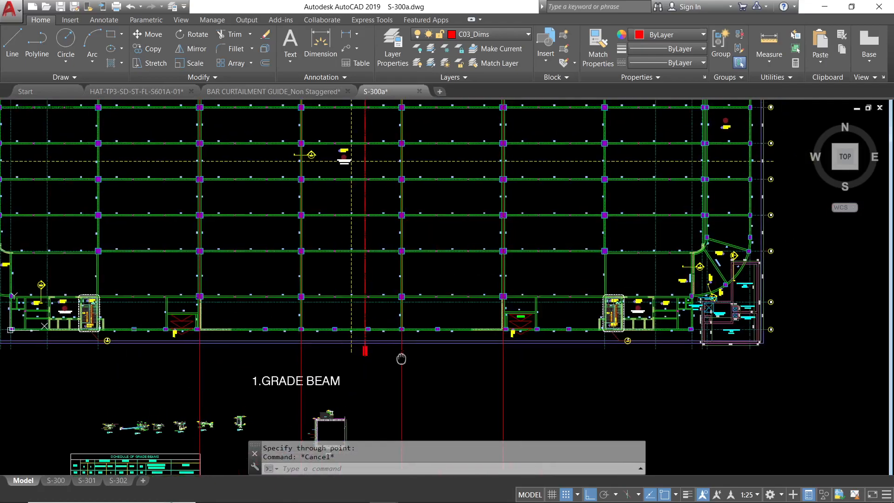
pyautogui.scroll(6, 253, 228)
pyautogui.press('Escape')
pyautogui.write('1')
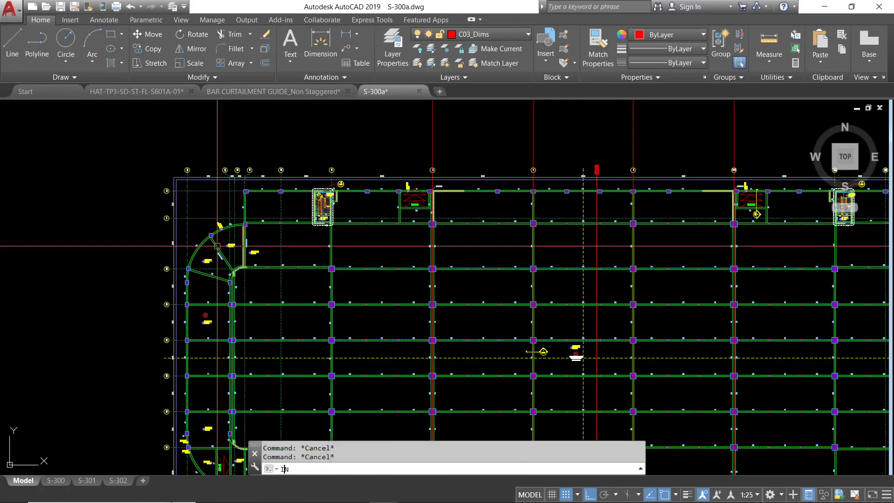
pyautogui.write('NSERT')
pyautogui.press('Return')
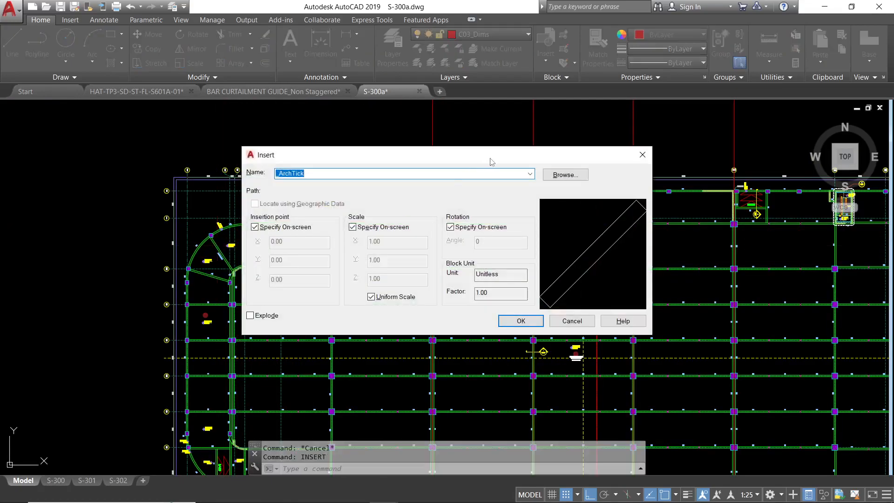
pyautogui.click(561, 175)
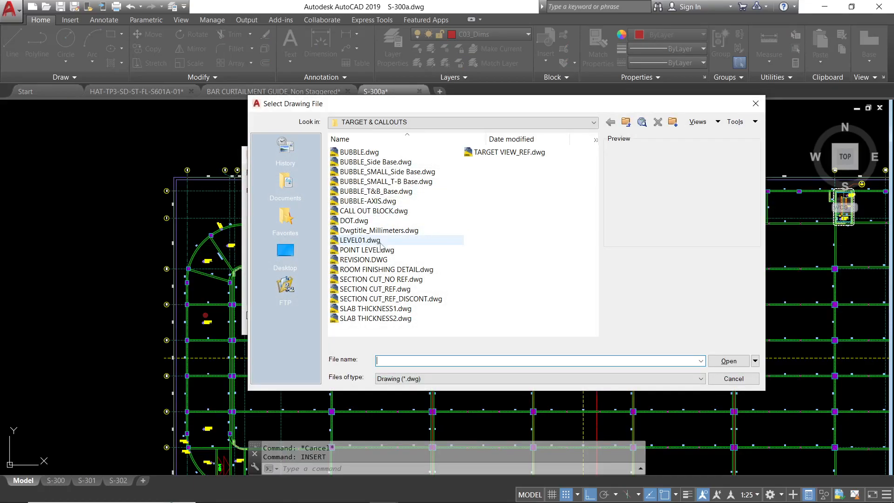
pyautogui.click(557, 124)
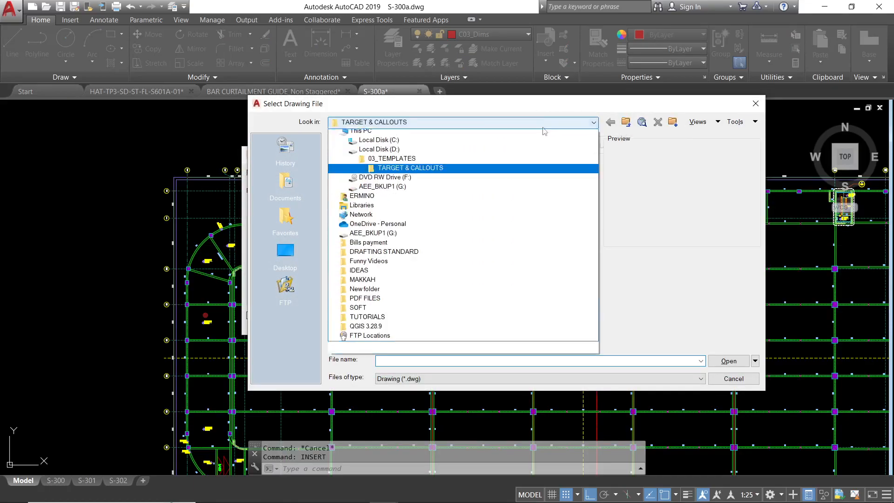
pyautogui.click(372, 168)
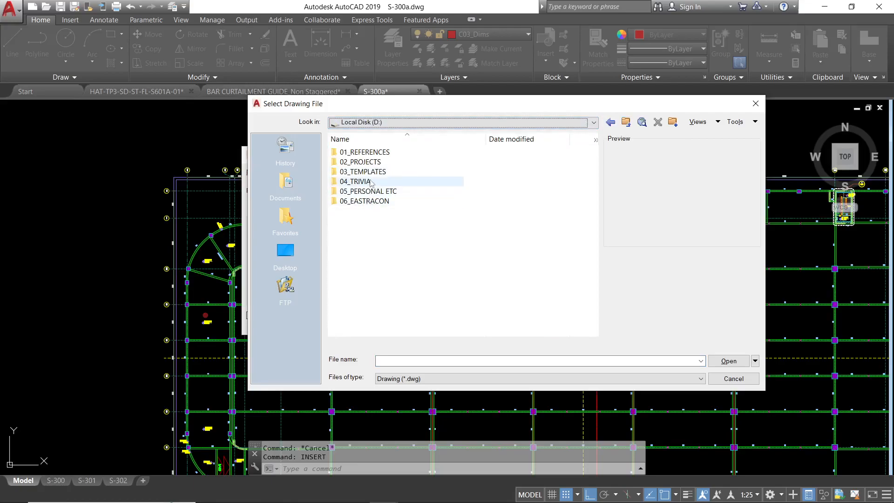
pyautogui.doubleClick(372, 163)
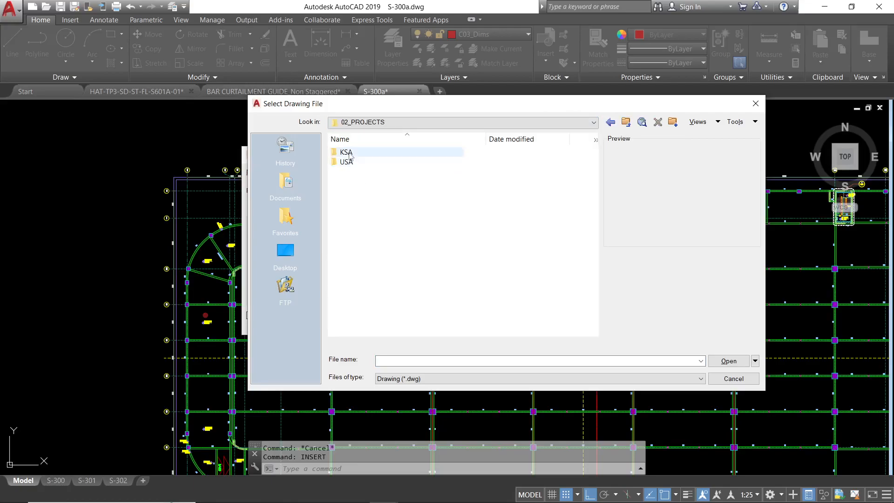
pyautogui.doubleClick(349, 154)
pyautogui.doubleClick(354, 173)
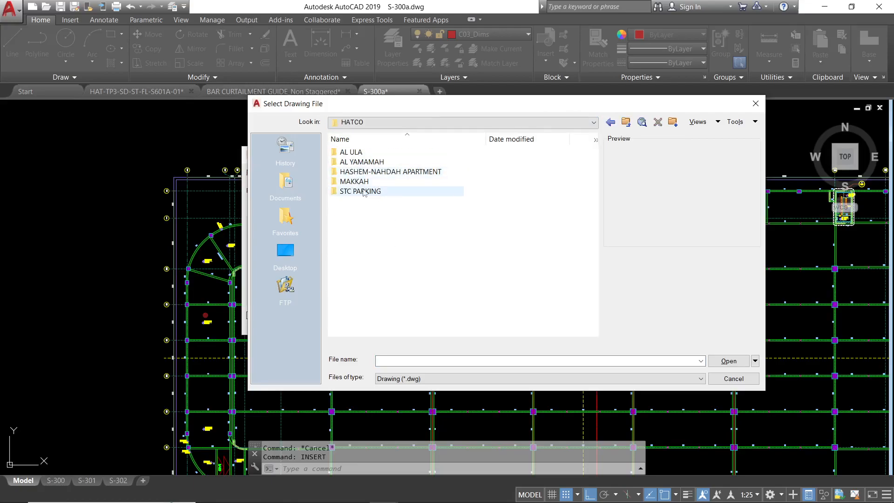
pyautogui.doubleClick(362, 193)
pyautogui.click(350, 181)
pyautogui.click(361, 154)
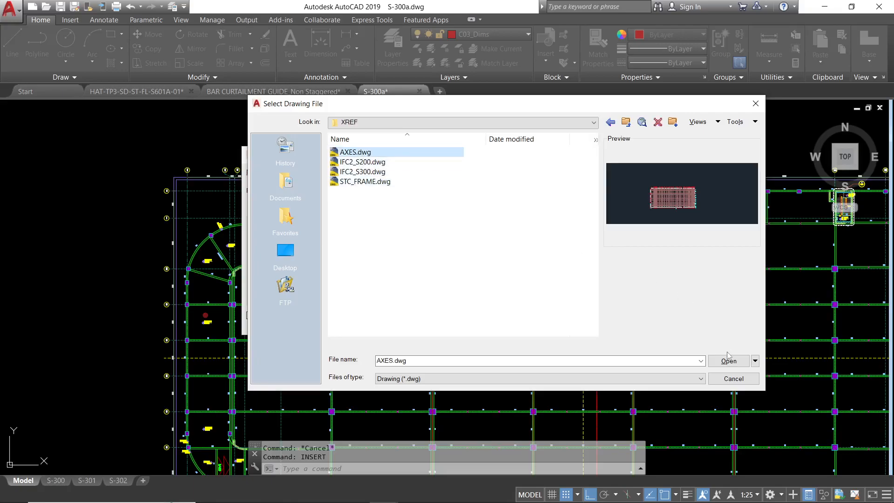
pyautogui.click(728, 361)
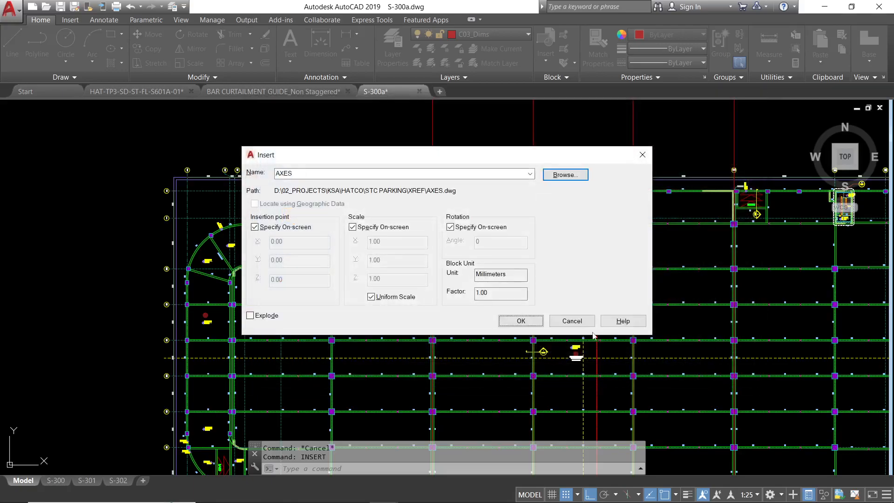
# - Insert the AXES drawing at 0,0,0 with the default scale factor of 1 and rotation angle of 0
pyautogui.click(521, 321)
pyautogui.scroll(-5, 506, 431)
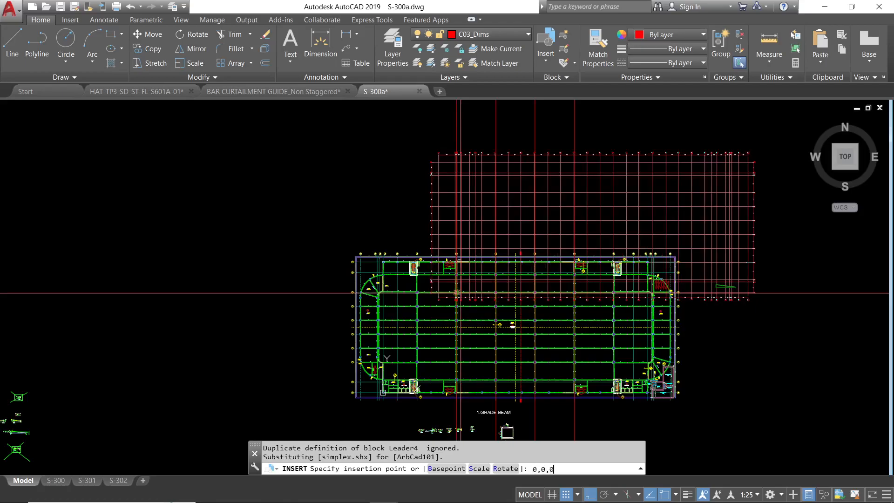
pyautogui.write('0,0,0')
pyautogui.press('Return')
pyautogui.press('Return')
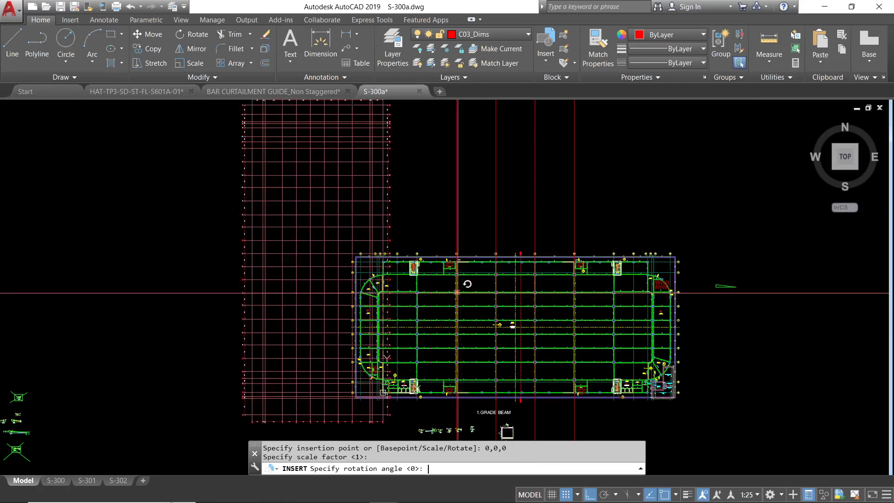
pyautogui.press('Return')
# - Draw vertical construction lines down through the two intermediate axis bubbles between the first two main axes above the beam elevation
pyautogui.moveTo(562, 267); pyautogui.dragTo(547, 138, button='middle')
pyautogui.moveTo(465, 317); pyautogui.dragTo(444, 275, button='middle')
pyautogui.scroll(5, 435, 235)
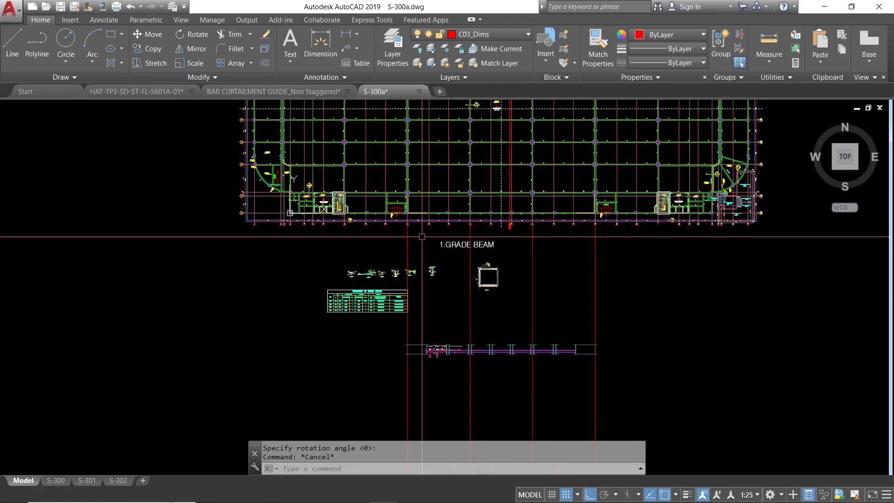
pyautogui.write('xs')
pyautogui.press('Return')
pyautogui.click(435, 187)
pyautogui.click(422, 243)
pyautogui.press('Return')
pyautogui.press('Return')
pyautogui.click(464, 185)
pyautogui.click(459, 212)
pyautogui.press('Return')
pyautogui.scroll(4, 500, 216)
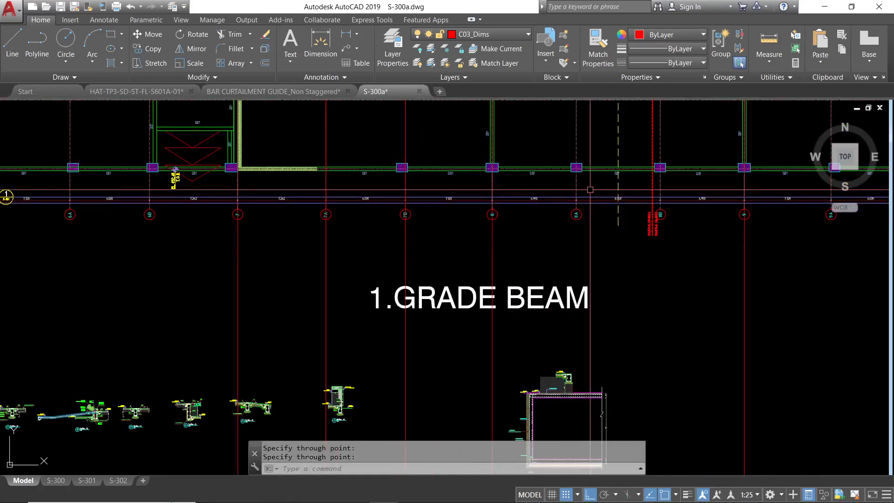
# - Draw vertical construction lines down through axis bubbles 8A and 8B on the plan
pyautogui.press('Return')
pyautogui.click(660, 186)
pyautogui.click(661, 251)
pyautogui.press('Return')
pyautogui.press('Return')
pyautogui.click(661, 184)
pyautogui.click(670, 247)
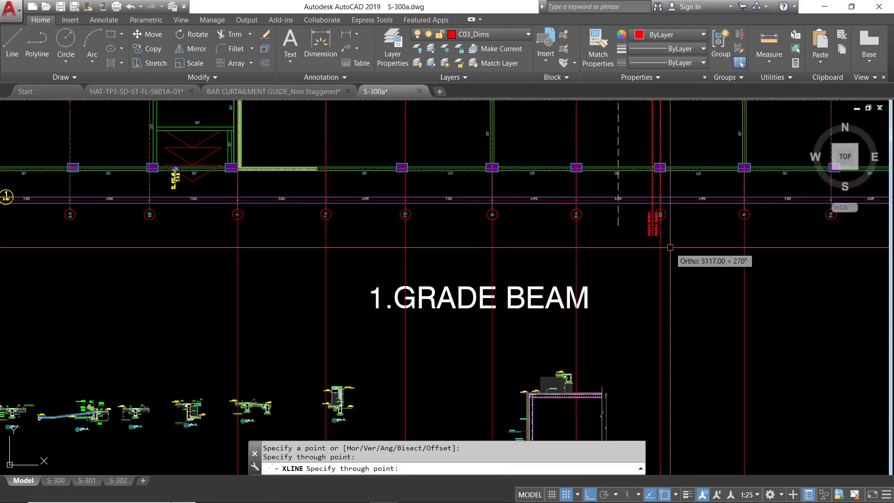
pyautogui.press('Return')
# - Draw vertical construction lines down through axis bubbles 9A and 9B on the plan
pyautogui.scroll(-4, 694, 252)
pyautogui.moveTo(709, 253); pyautogui.dragTo(604, 192, button='middle')
pyautogui.scroll(4, 645, 173)
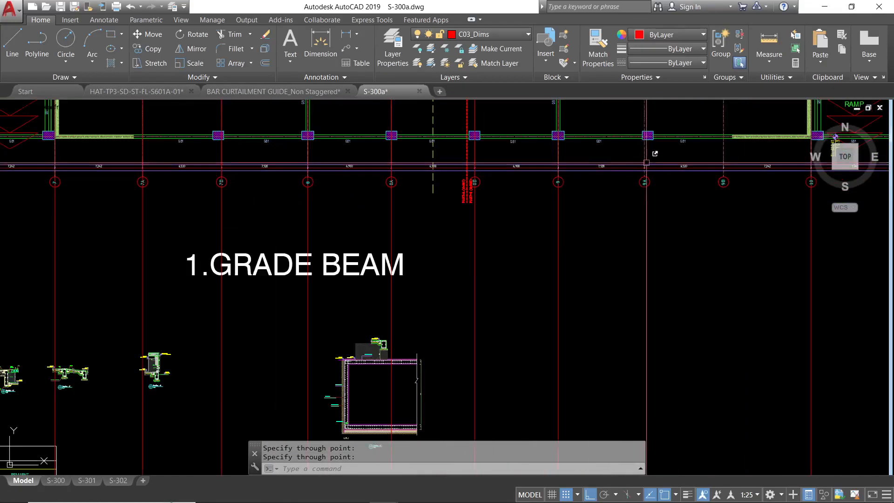
pyautogui.press('Return')
pyautogui.click(644, 154)
pyautogui.click(655, 249)
pyautogui.press('Return')
pyautogui.press('Return')
pyautogui.click(723, 182)
pyautogui.click(711, 222)
pyautogui.press('Return')
# - Start a block insertion and choose BUBBLE-AXIS.dwg from the TARGET & CALLOUTS folder in D:\03_TEMPLATES
pyautogui.scroll(-4, 698, 242)
pyautogui.moveTo(628, 431); pyautogui.dragTo(601, 353, button='middle')
pyautogui.press('Escape')
pyautogui.scroll(6, 399, 324)
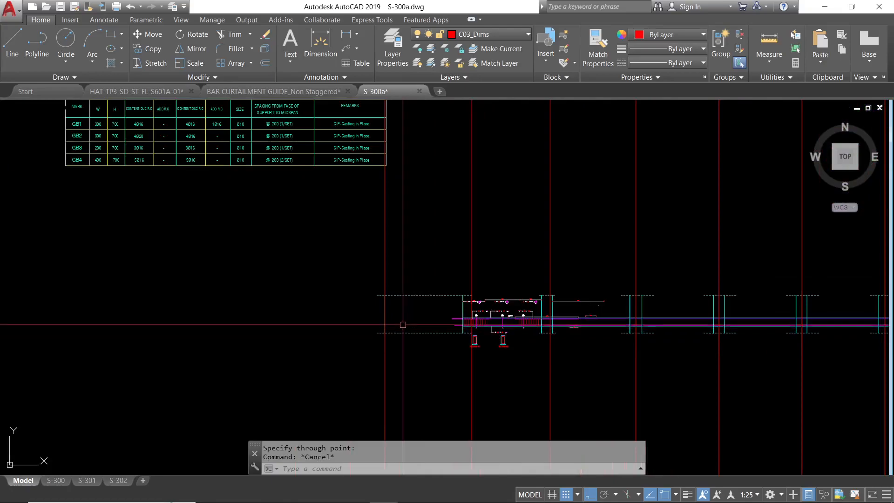
pyautogui.write('l')
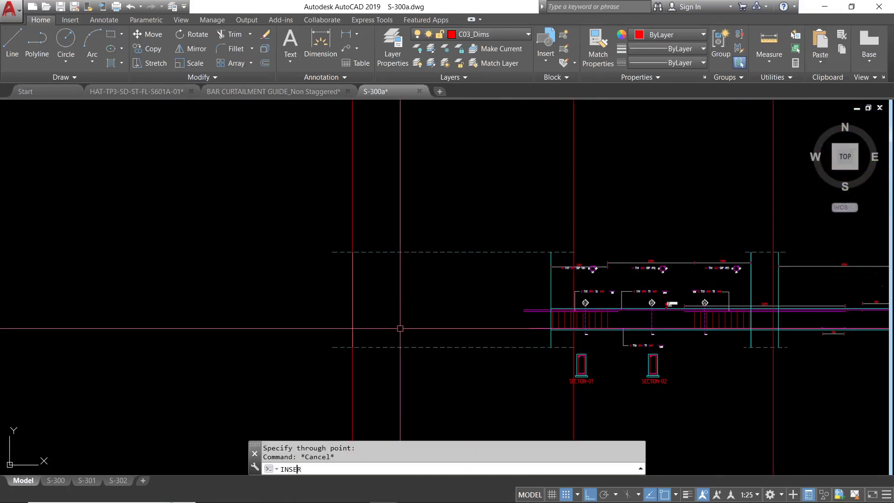
pyautogui.press('Return')
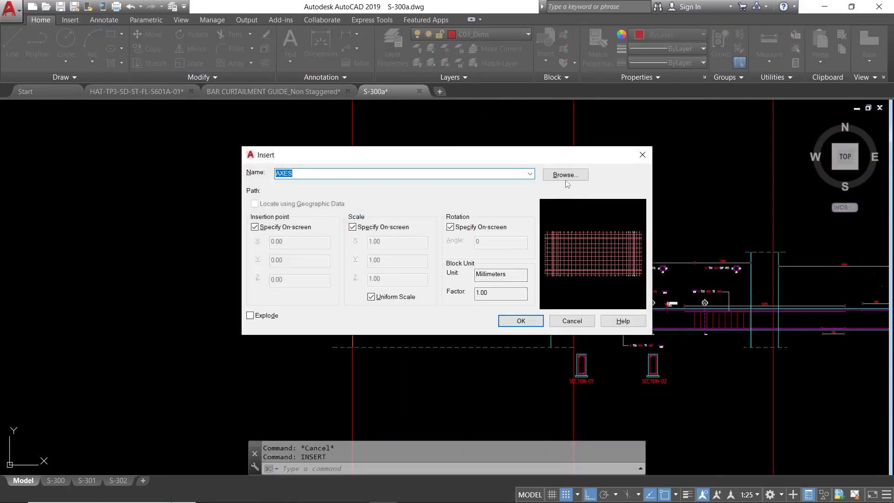
pyautogui.click(564, 174)
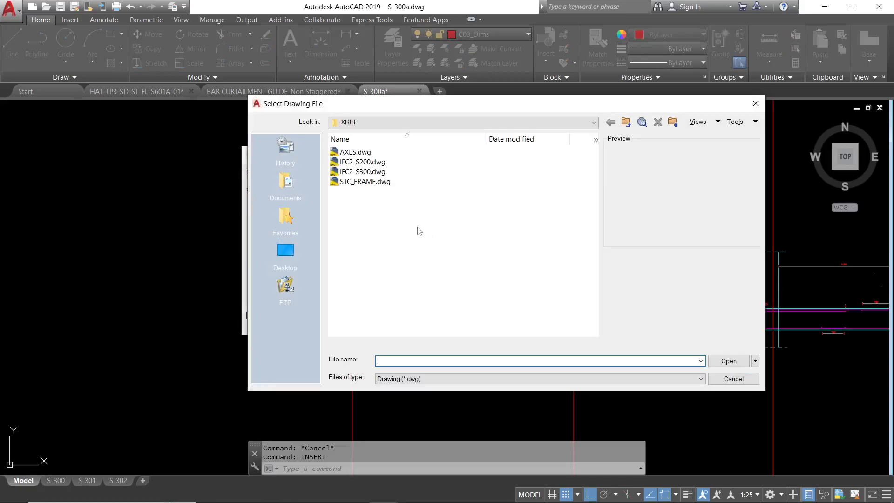
pyautogui.click(545, 122)
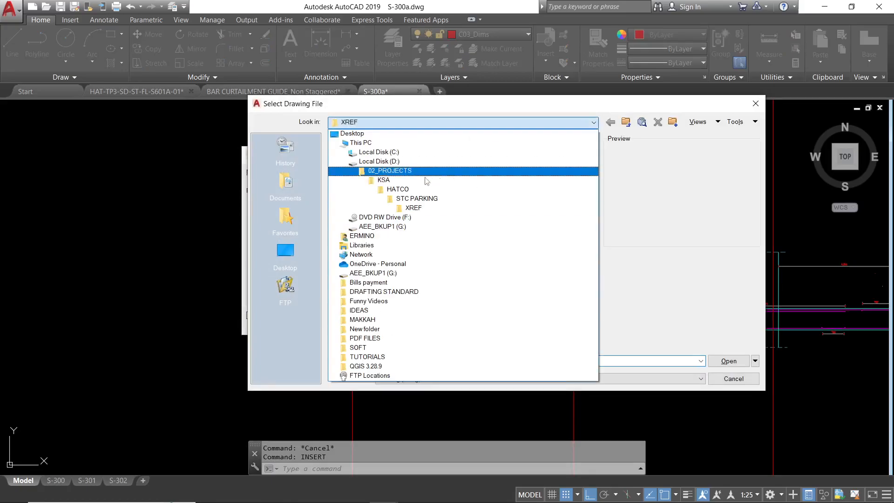
pyautogui.click(393, 162)
pyautogui.doubleClick(372, 174)
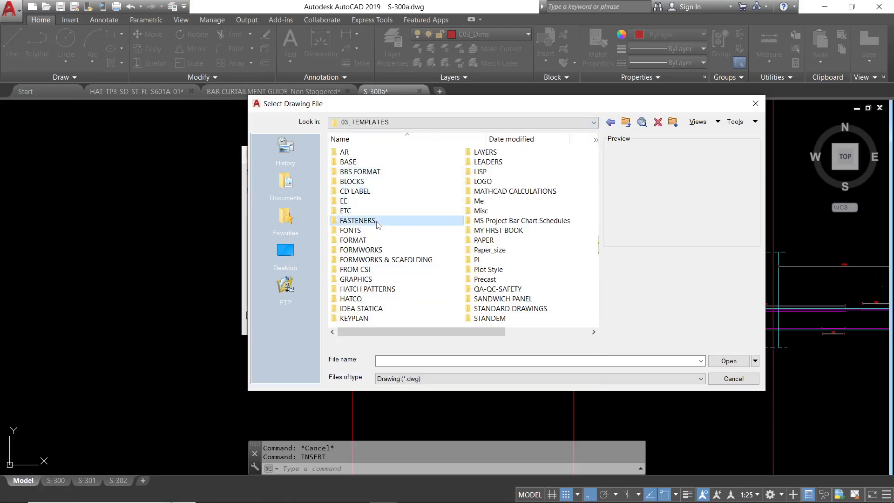
pyautogui.press('t')
pyautogui.doubleClick(499, 183)
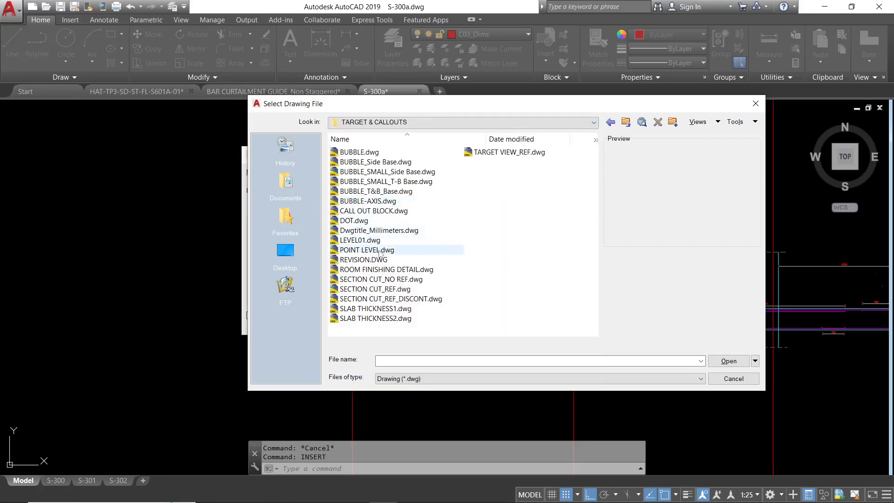
pyautogui.click(367, 202)
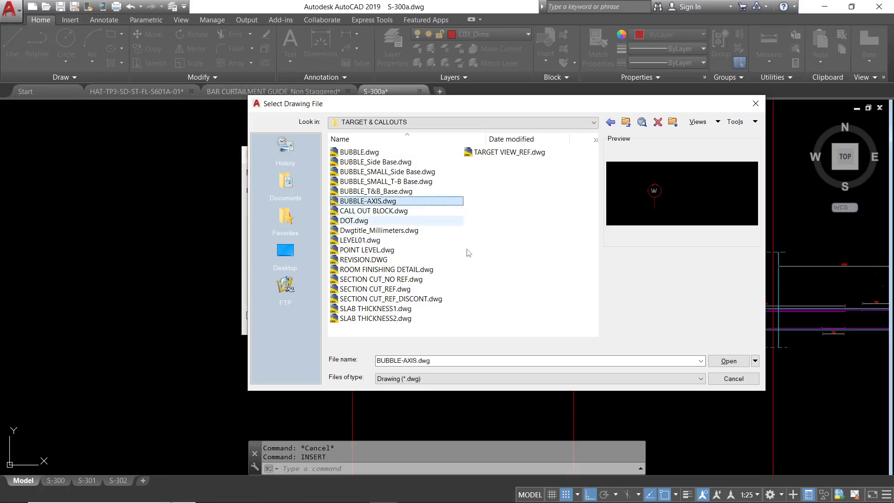
pyautogui.click(734, 362)
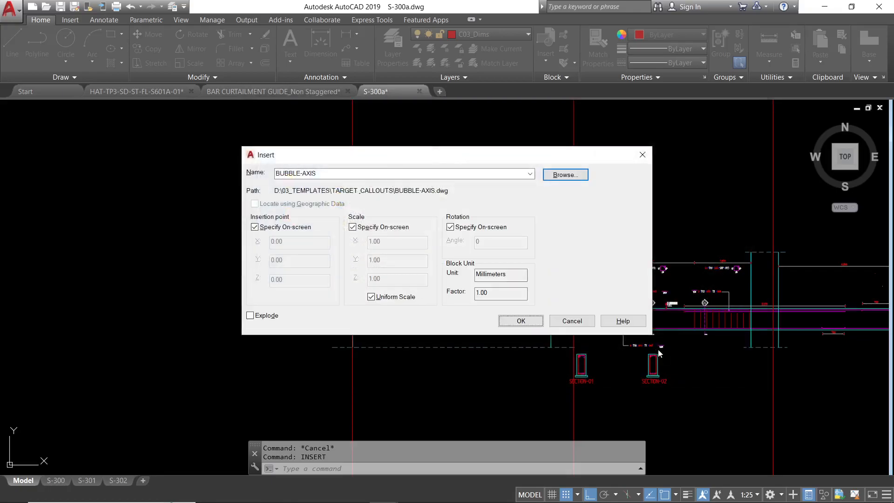
# - Insert the BUBBLE-AXIS block on the axis 7 line just above the elevation, with scale factor 1 and rotation angle 0
pyautogui.click(520, 321)
pyautogui.scroll(2, 366, 232)
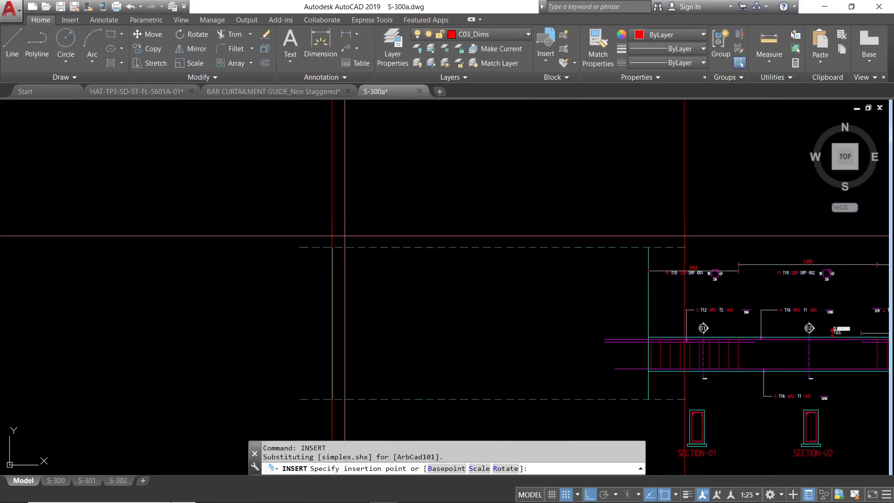
pyautogui.scroll(2, 336, 232)
pyautogui.click(328, 241)
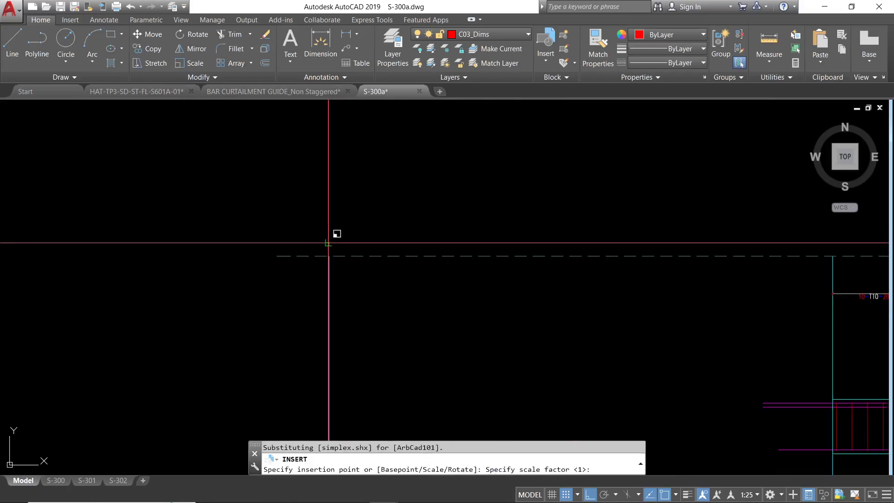
pyautogui.press('Return')
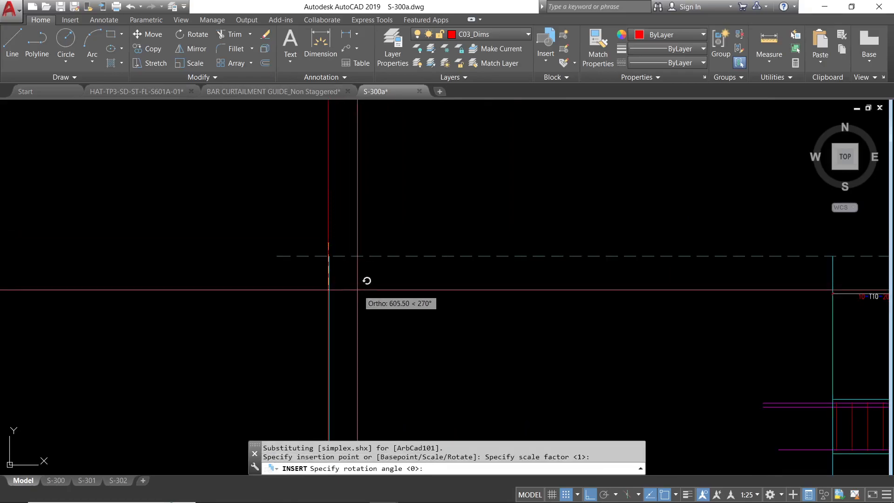
pyautogui.press('Return')
# - Explode the inserted BUBBLE-AXIS block once so the annotative axis bubble nested in it can be edited
pyautogui.scroll(6, 302, 262)
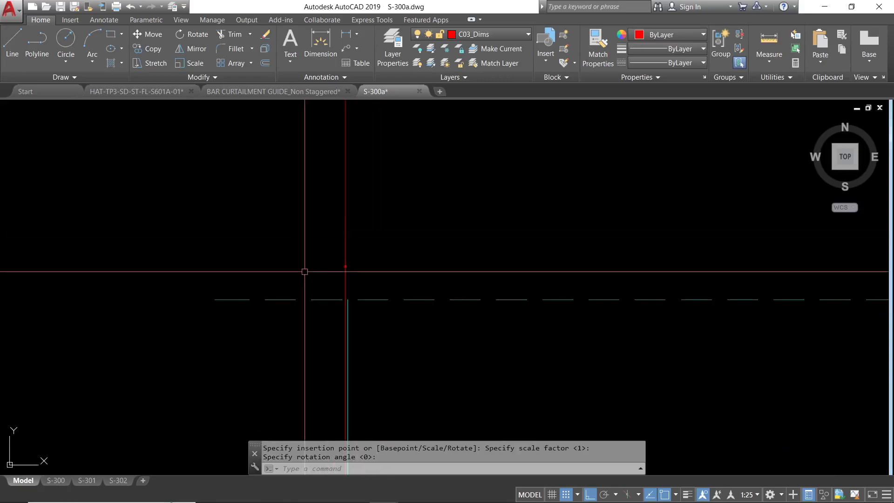
pyautogui.write('x')
pyautogui.press('Return')
pyautogui.click(377, 207)
pyautogui.press('Return')
# - Add the 1:25 annotation scale to the AXIS BUBBLE block
pyautogui.click(376, 209)
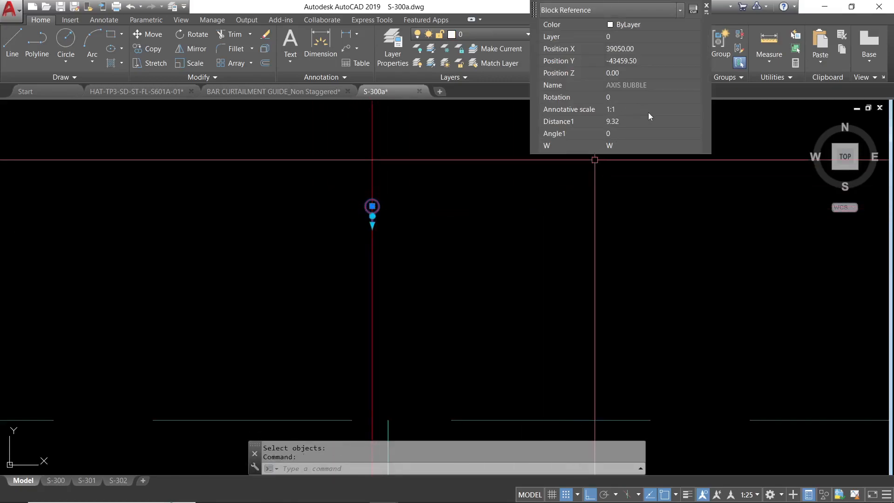
pyautogui.click(694, 109)
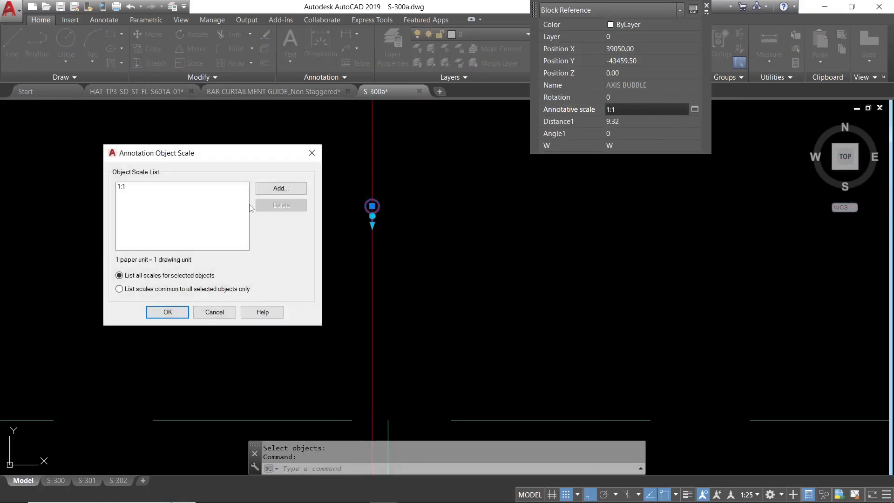
pyautogui.click(270, 188)
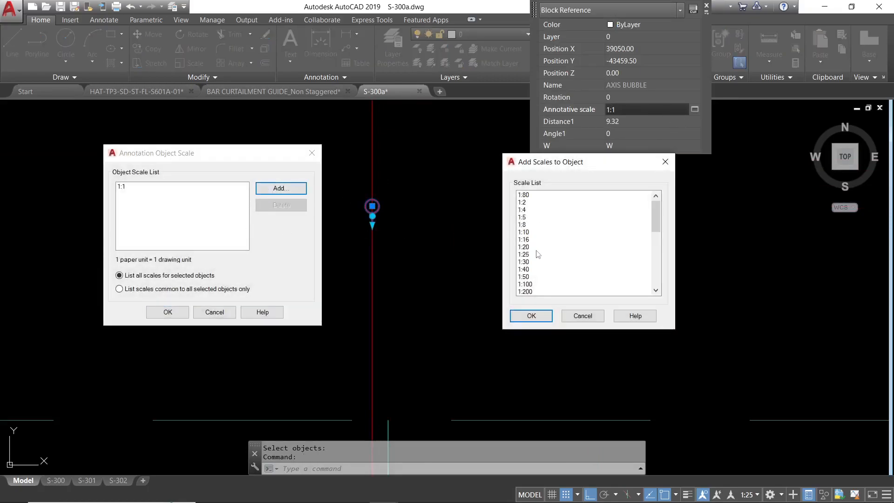
pyautogui.click(531, 316)
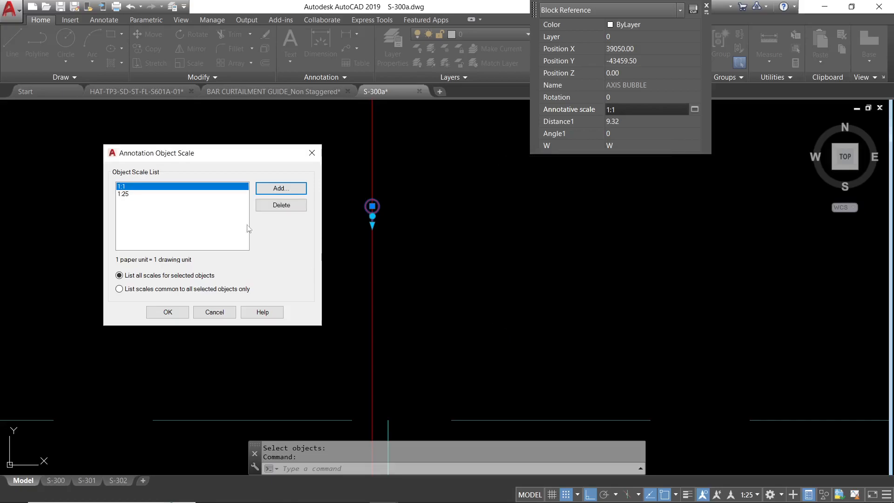
pyautogui.click(167, 311)
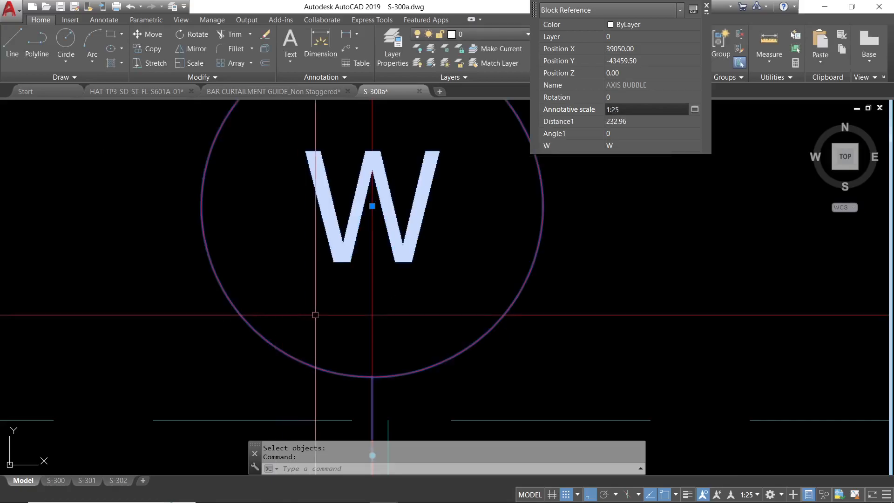
pyautogui.press('Escape')
# - Move the axis bubble straight up along its axis line, clear of the elevation's upper dashed line
pyautogui.scroll(-5, 379, 217)
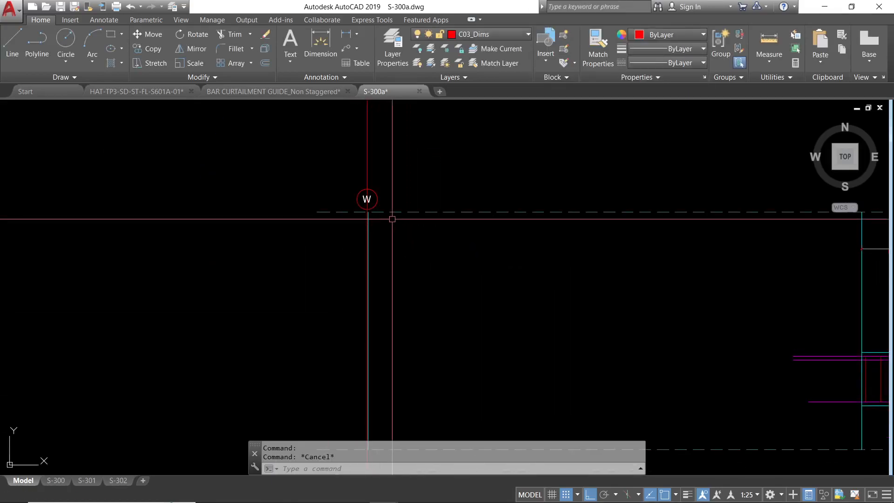
pyautogui.moveTo(390, 215); pyautogui.dragTo(351, 259, button='middle')
pyautogui.write('M')
pyautogui.press('Return')
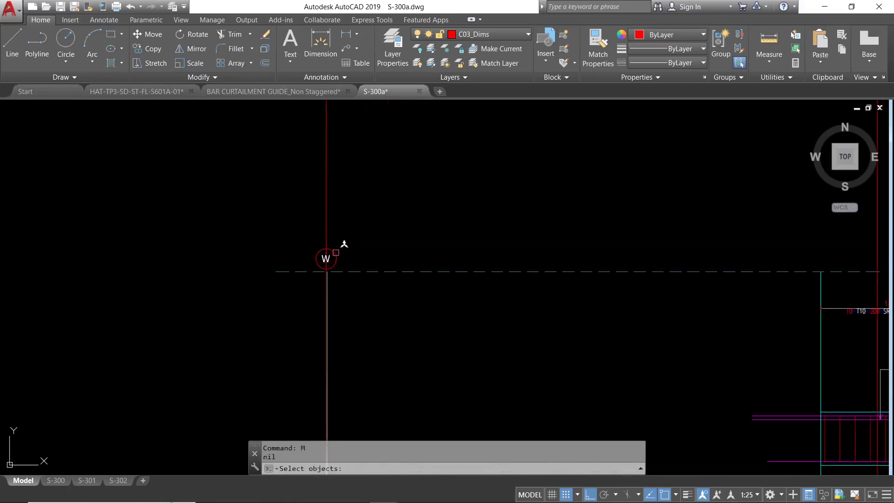
pyautogui.press('Return')
pyautogui.click(363, 236)
pyautogui.press('Escape')
# - Check the matching axis label on the plan and set the axis bubble's W attribute to 7
pyautogui.scroll(-6, 364, 233)
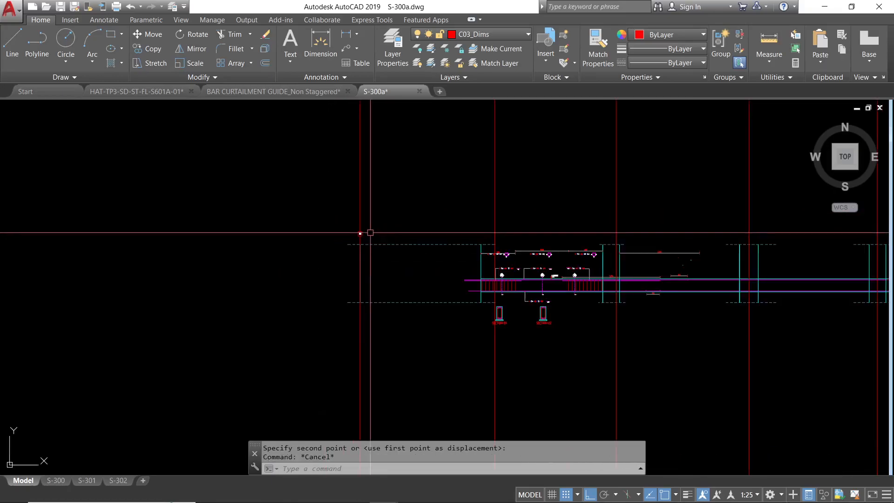
pyautogui.scroll(10, 388, 214)
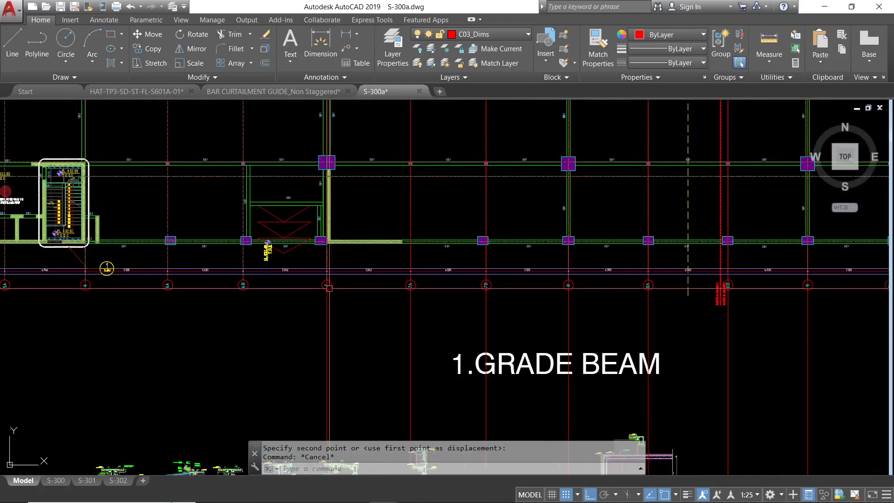
pyautogui.scroll(-12, 327, 288)
pyautogui.moveTo(355, 352); pyautogui.dragTo(351, 283, button='middle')
pyautogui.scroll(6, 351, 284)
pyautogui.scroll(6, 343, 284)
pyautogui.scroll(2, 340, 296)
pyautogui.write('ADA')
pyautogui.press('Return')
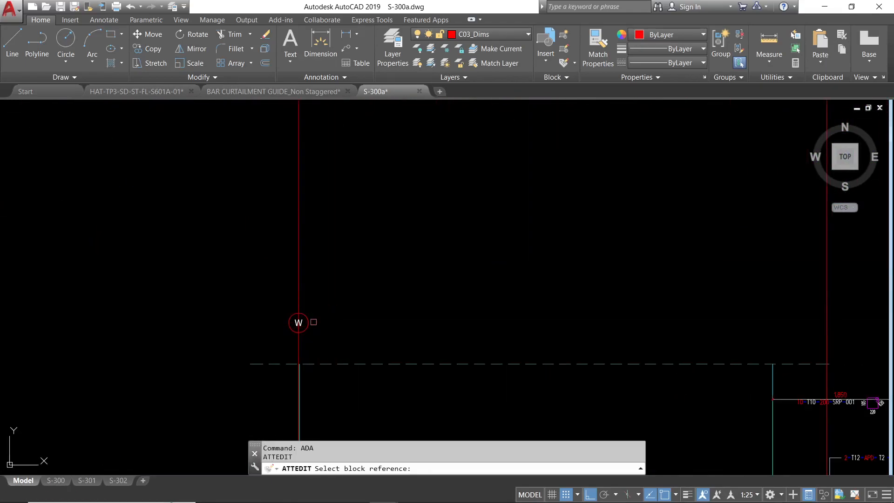
pyautogui.click(309, 325)
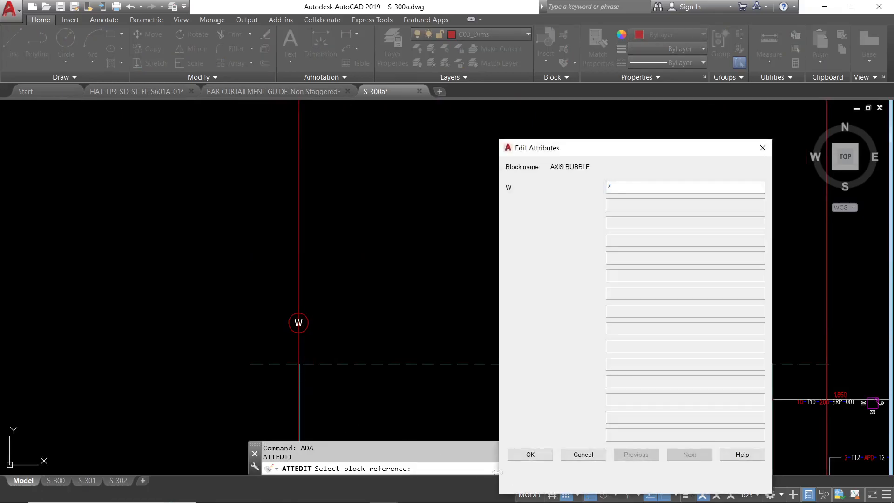
pyautogui.click(530, 454)
pyautogui.press('Escape')
# - Erase the vertical construction line running through the axis 7 bubble
pyautogui.scroll(-5, 354, 227)
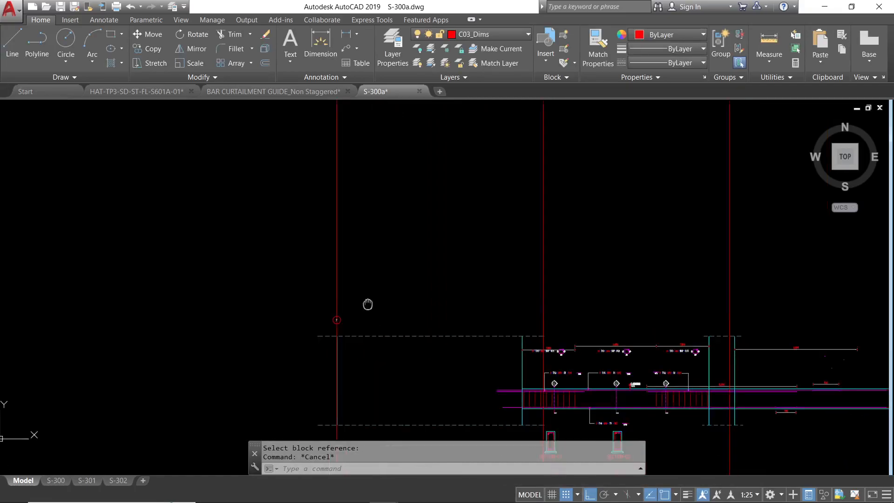
pyautogui.write('E')
pyautogui.press('Return')
pyautogui.click(324, 261)
# - Stretch the axis 7 bubble's line down through the height of the beam elevation
pyautogui.scroll(4, 324, 260)
pyautogui.click(324, 258)
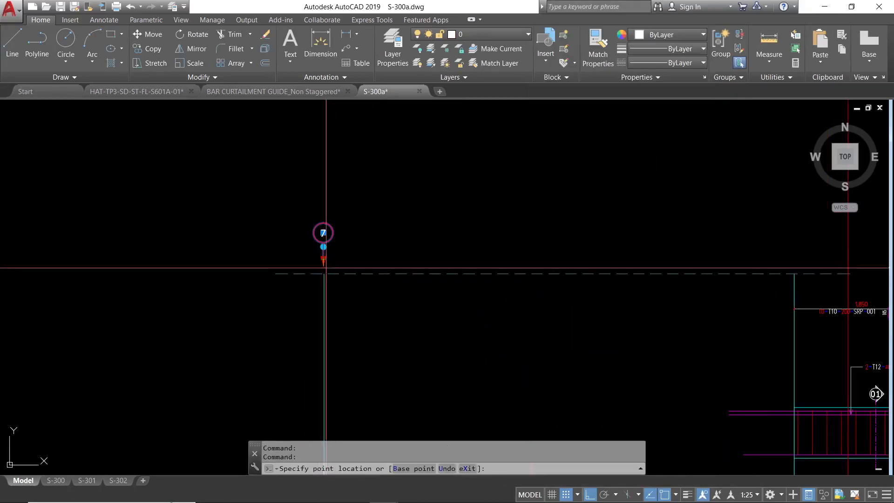
pyautogui.scroll(-4, 337, 326)
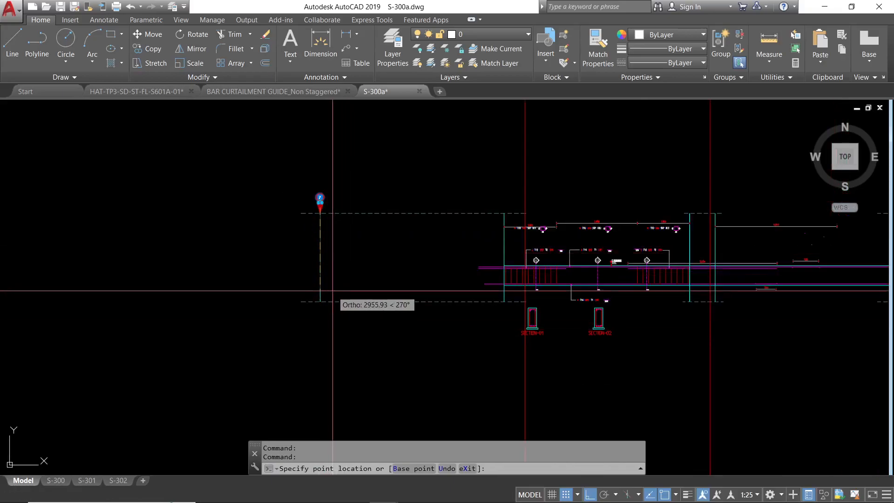
pyautogui.press('Escape')
pyautogui.press('Escape')
# - Copy the axis 7 bubble with its line onto every remaining grid axis line along the beam elevation, up to the right-most one
pyautogui.moveTo(338, 228); pyautogui.dragTo(312, 271, button='middle')
pyautogui.write('co')
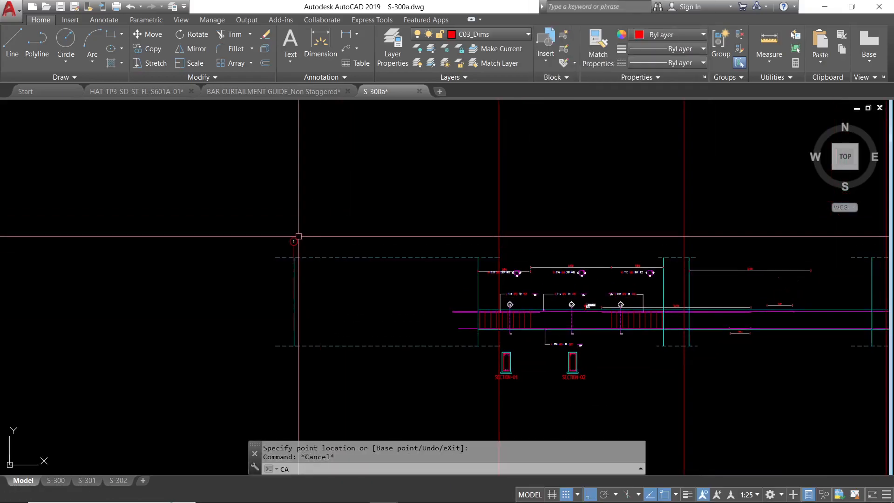
pyautogui.press('Return')
pyautogui.click(299, 238)
pyautogui.scroll(4, 303, 255)
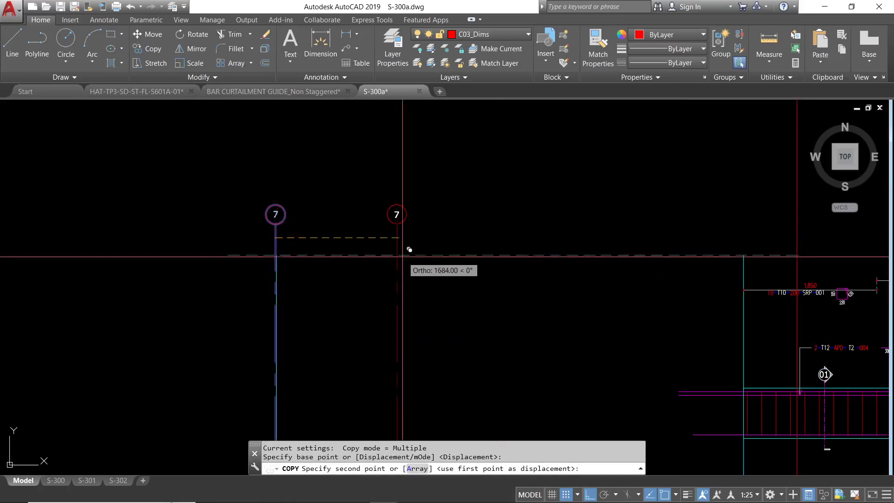
pyautogui.scroll(-5, 403, 251)
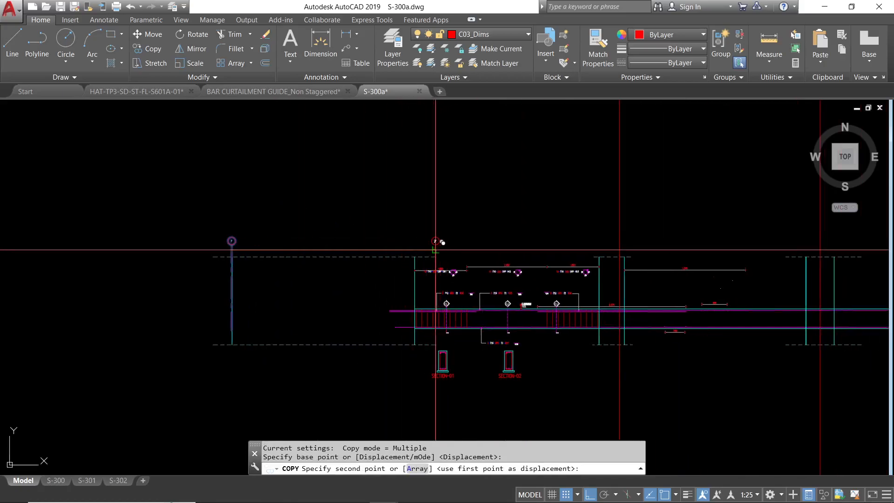
pyautogui.moveTo(681, 270); pyautogui.dragTo(355, 268, button='middle')
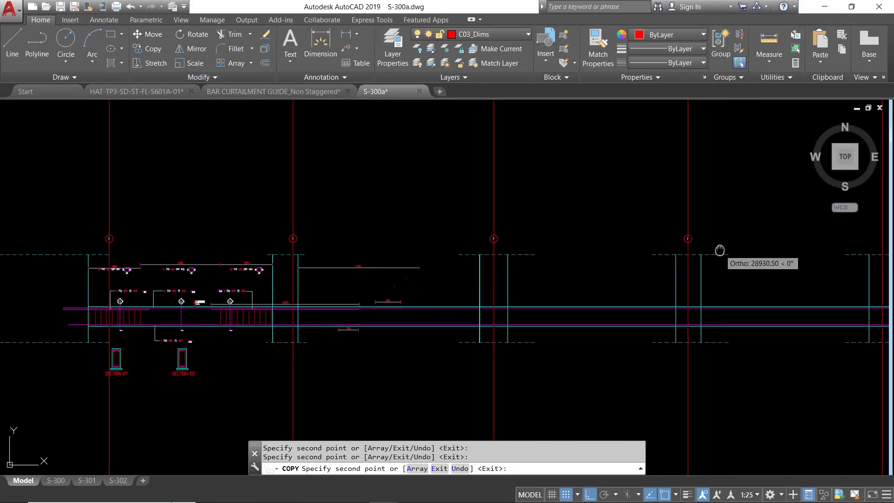
pyautogui.moveTo(721, 240); pyautogui.dragTo(381, 254, button='middle')
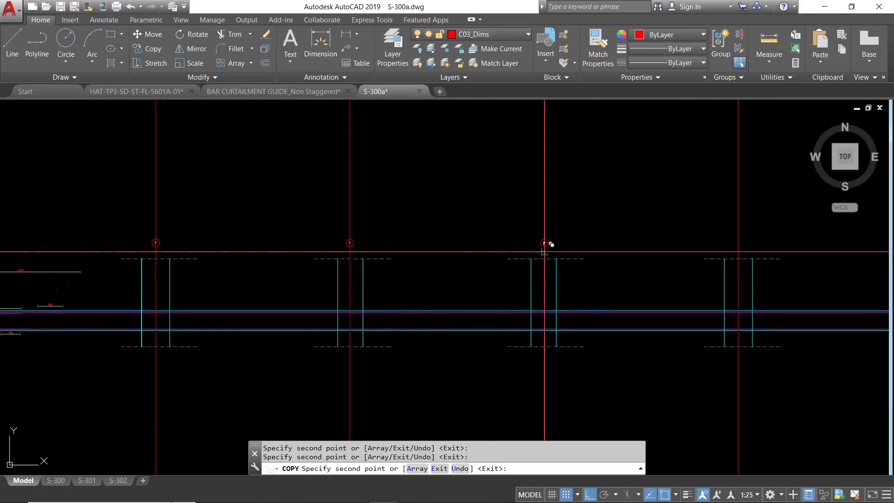
pyautogui.moveTo(631, 263); pyautogui.dragTo(444, 265, button='middle')
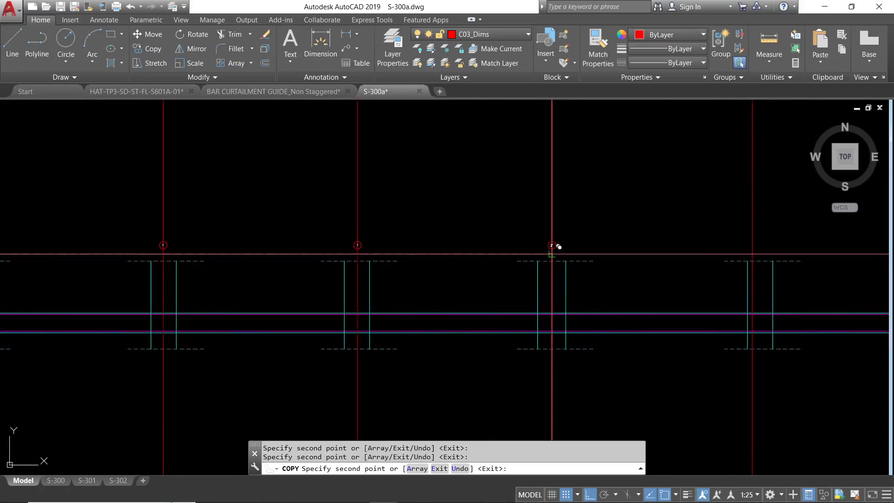
pyautogui.moveTo(735, 264)
pyautogui.mouseDown(button='middle')
pyautogui.moveTo(563, 265)
pyautogui.moveTo(553, 256)
pyautogui.mouseUp(button='middle')
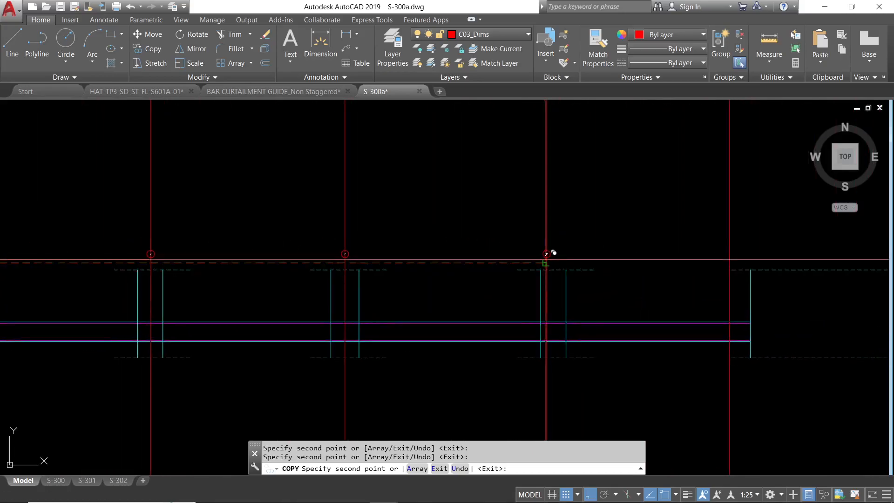
pyautogui.moveTo(793, 261); pyautogui.dragTo(344, 268, button='middle')
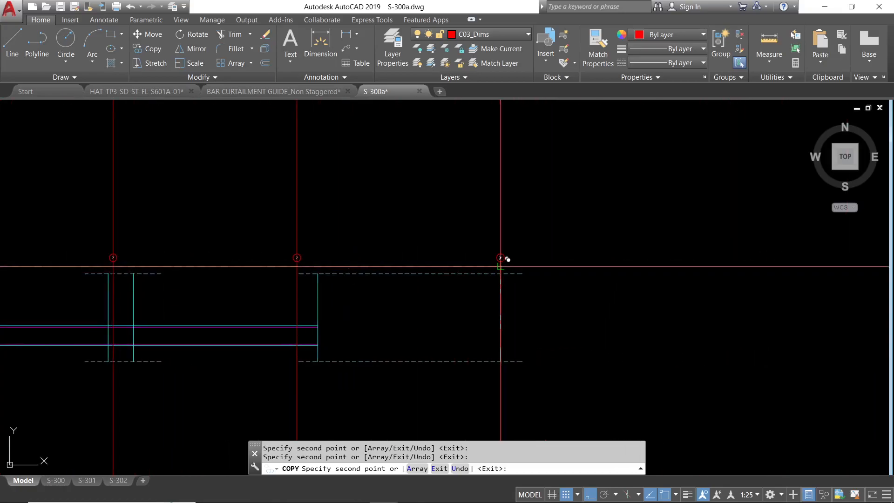
pyautogui.press('Escape')
# - Check the right-most axis line's label on the plan and set the W attribute of its bubble on the elevation to 10
pyautogui.scroll(-8, 508, 259)
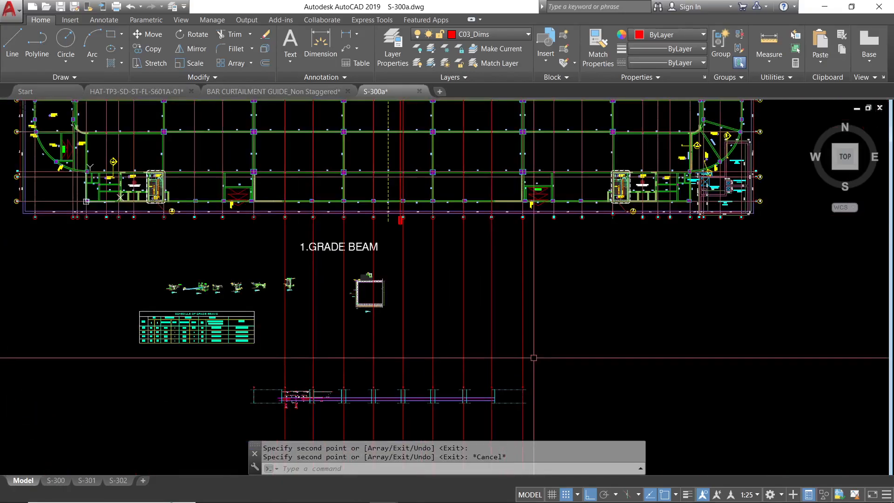
pyautogui.scroll(10, 522, 212)
pyautogui.scroll(-8, 512, 257)
pyautogui.moveTo(527, 345); pyautogui.dragTo(482, 177, button='middle')
pyautogui.scroll(4, 488, 348)
pyautogui.write('ada')
pyautogui.press('Return')
pyautogui.click(446, 368)
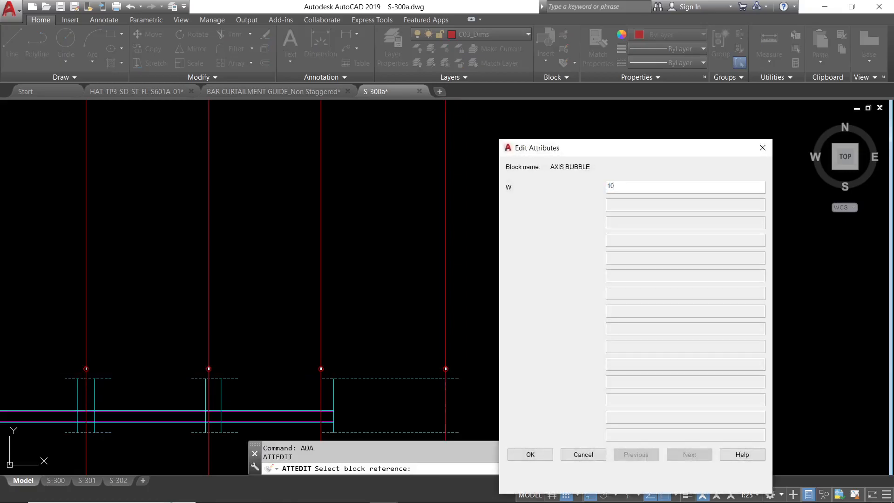
pyautogui.click(529, 456)
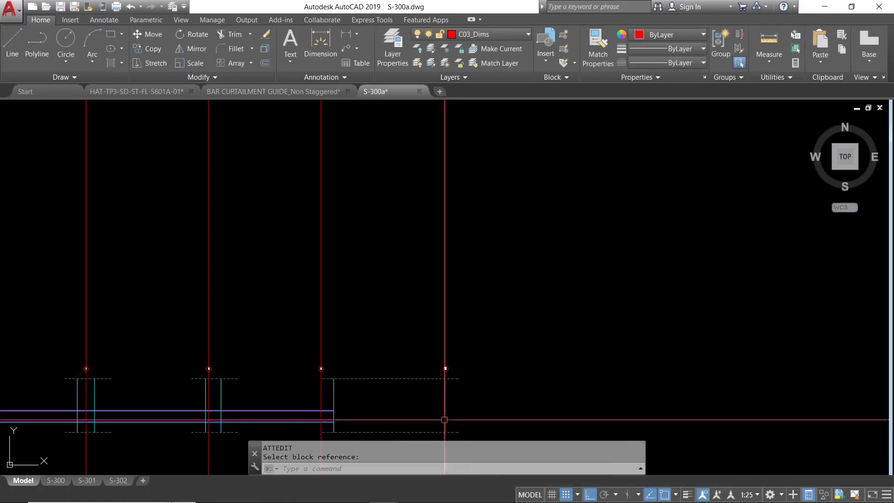
# - Set the W attribute of the axis bubble directly left of the axis 10 bubble to its axis label from the plan
pyautogui.moveTo(355, 250)
pyautogui.mouseDown(button='middle')
pyautogui.moveTo(345, 254)
pyautogui.moveTo(347, 344)
pyautogui.mouseUp(button='middle')
pyautogui.scroll(4, 335, 191)
pyautogui.moveTo(355, 176)
pyautogui.mouseDown(button='middle')
pyautogui.moveTo(321, 302)
pyautogui.moveTo(307, 120)
pyautogui.mouseUp(button='middle')
pyautogui.scroll(-5, 331, 241)
pyautogui.scroll(15, 322, 312)
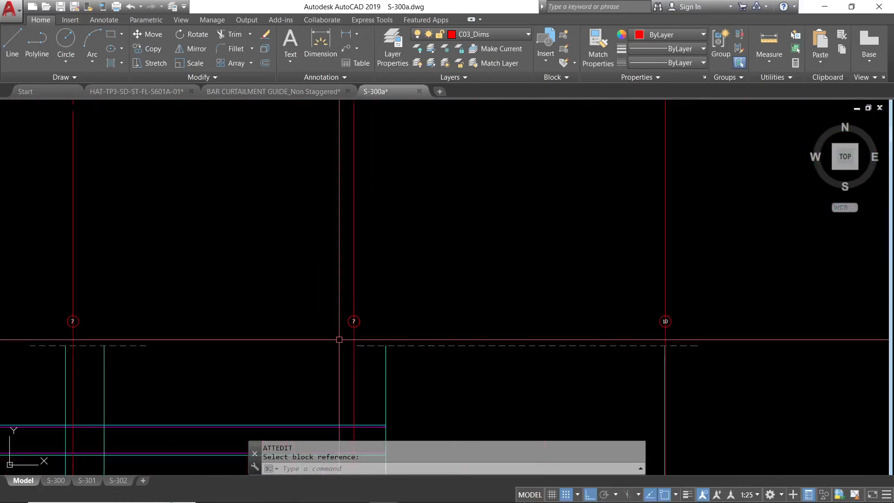
pyautogui.write('ada')
pyautogui.press('Return')
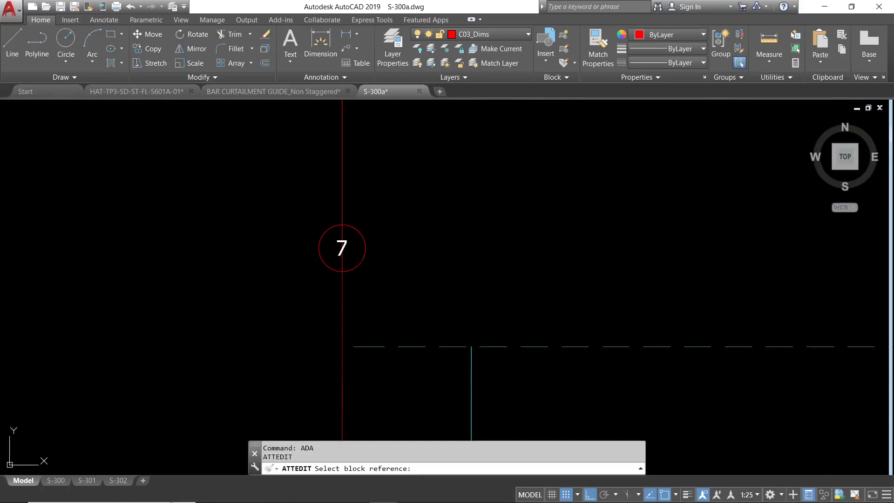
pyautogui.click(362, 263)
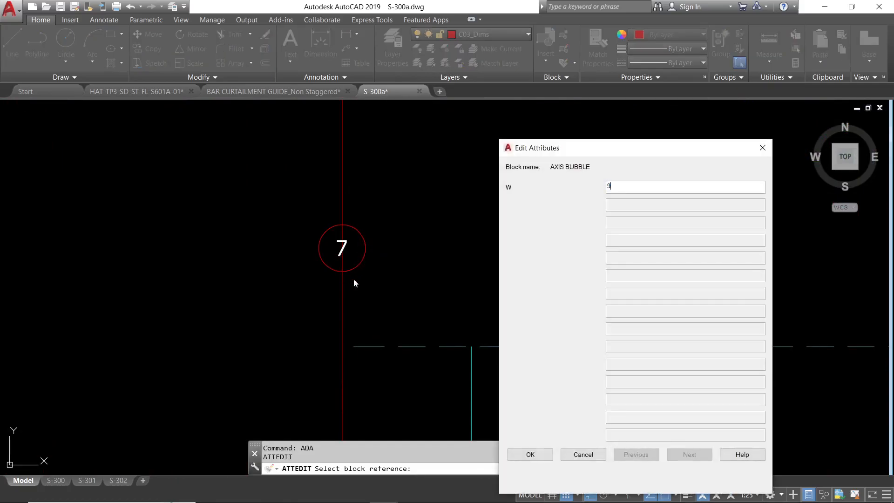
pyautogui.click(534, 451)
# - Examine the sequence of grid axis labels along the lower edge of the plan, from axis 7 to the right
pyautogui.scroll(-5, 230, 265)
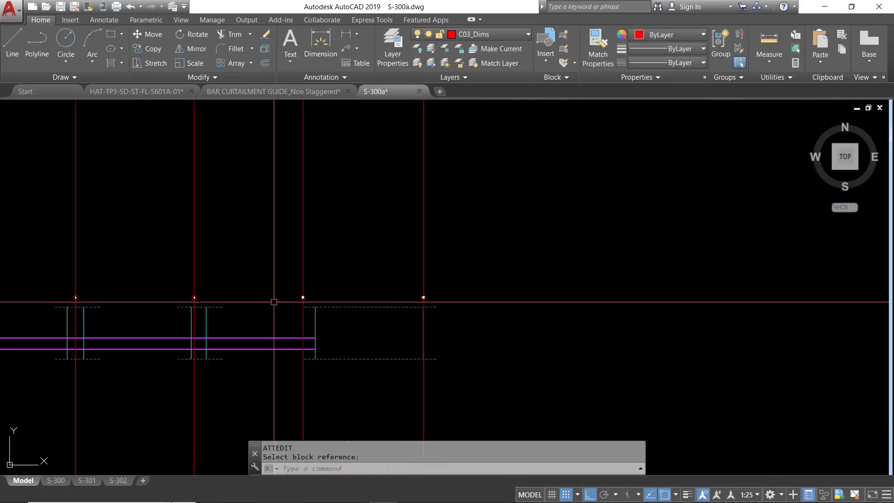
pyautogui.moveTo(230, 266); pyautogui.dragTo(258, 341, button='middle')
pyautogui.moveTo(273, 215); pyautogui.dragTo(300, 412, button='middle')
pyautogui.moveTo(304, 201); pyautogui.dragTo(303, 417, button='middle')
pyautogui.scroll(2, 264, 218)
pyautogui.scroll(-6, 253, 230)
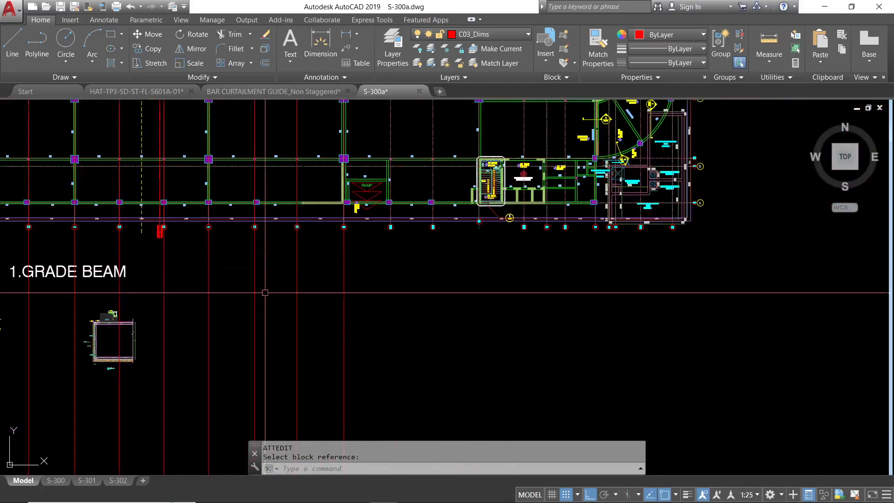
pyautogui.scroll(5, 224, 255)
pyautogui.scroll(-6, 223, 256)
pyautogui.scroll(12, 168, 256)
pyautogui.scroll(-5, 168, 244)
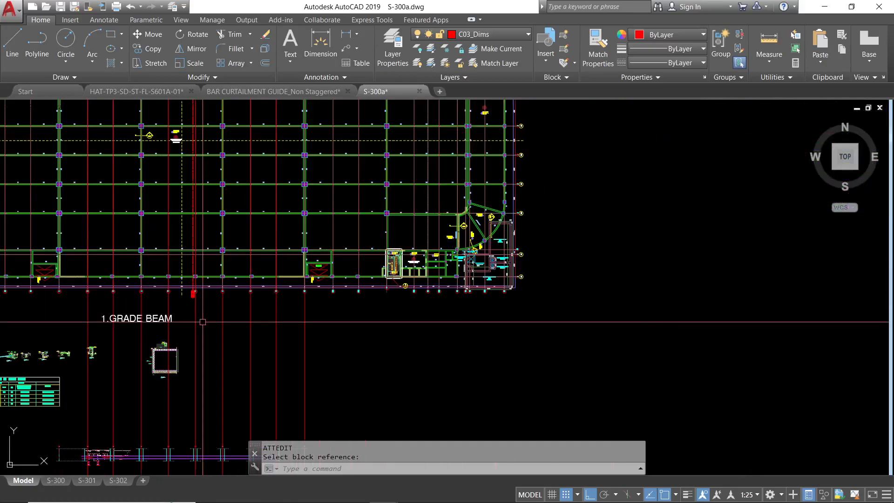
pyautogui.moveTo(164, 355); pyautogui.dragTo(250, 233, button='middle')
pyautogui.scroll(8, 200, 168)
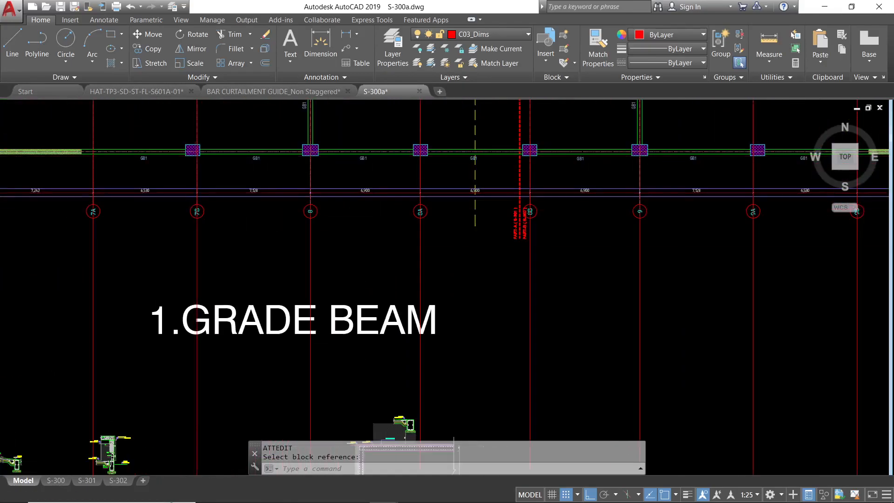
pyautogui.scroll(-7, 429, 248)
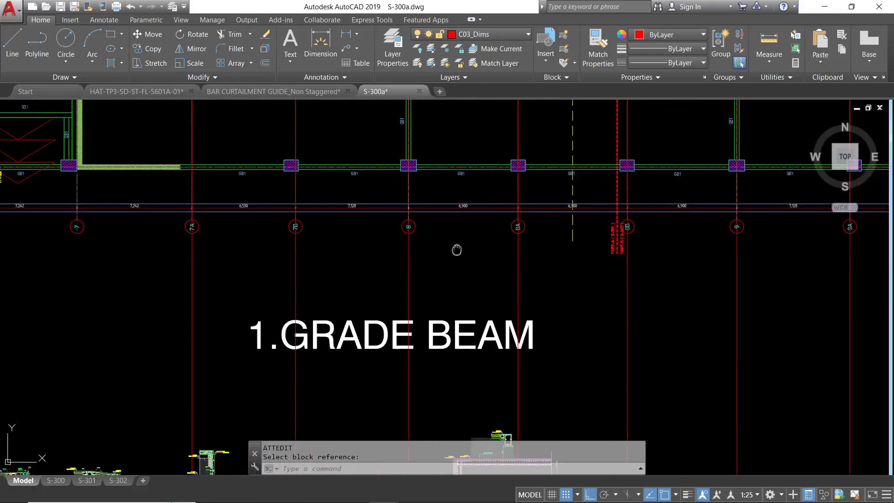
# - Set the W attribute of the bubble on the second column to the right of the axis 7 bubble to 7A
pyautogui.scroll(6, 347, 351)
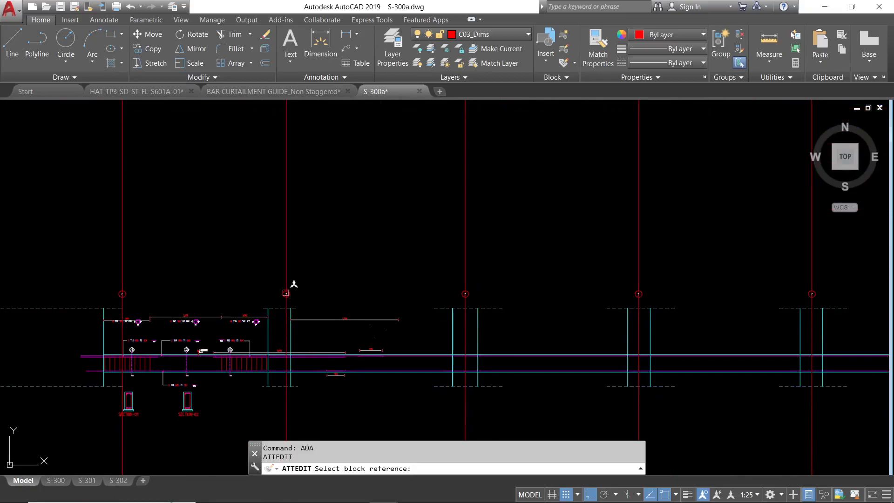
pyautogui.click(289, 293)
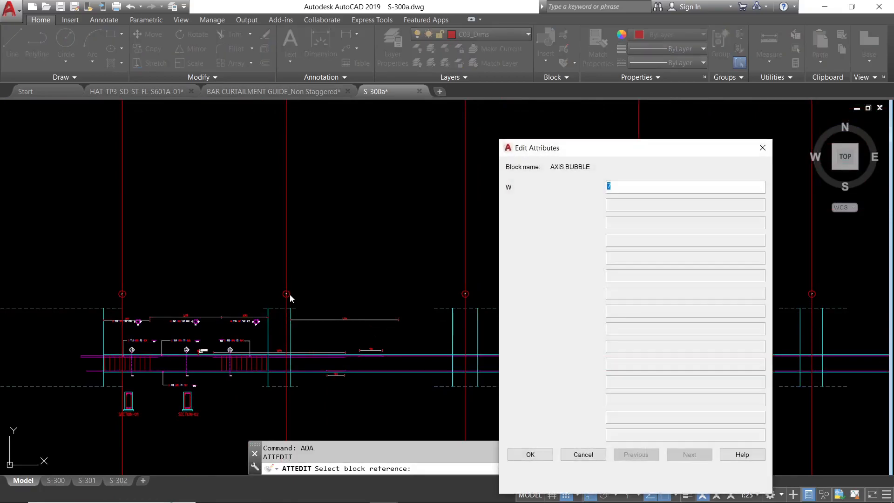
pyautogui.click(532, 456)
# - Recheck the axis labels on the plan and set the W attribute of the bubble at the beam's left end to 7A
pyautogui.scroll(-4, 407, 326)
pyautogui.moveTo(399, 140); pyautogui.dragTo(374, 405, button='middle')
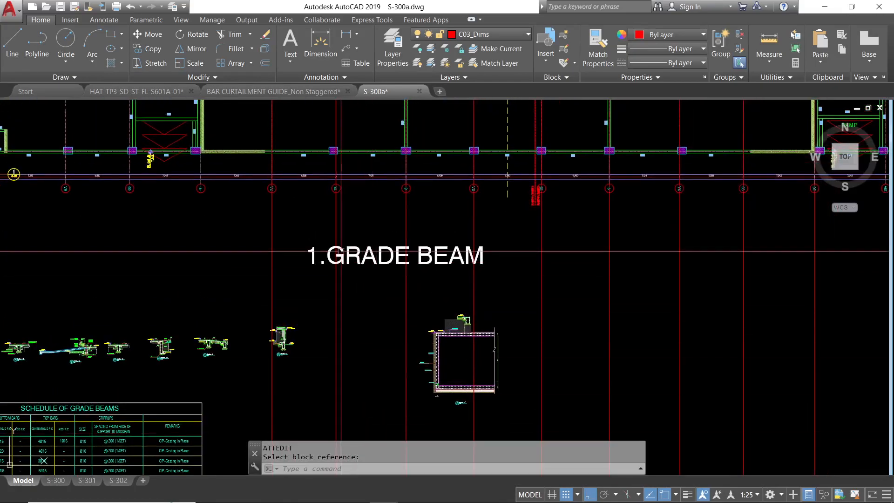
pyautogui.scroll(6, 335, 175)
pyautogui.scroll(-6, 320, 131)
pyautogui.moveTo(360, 291); pyautogui.dragTo(335, 138, button='middle')
pyautogui.scroll(6, 237, 400)
pyautogui.scroll(4, 196, 336)
pyautogui.write('ADA')
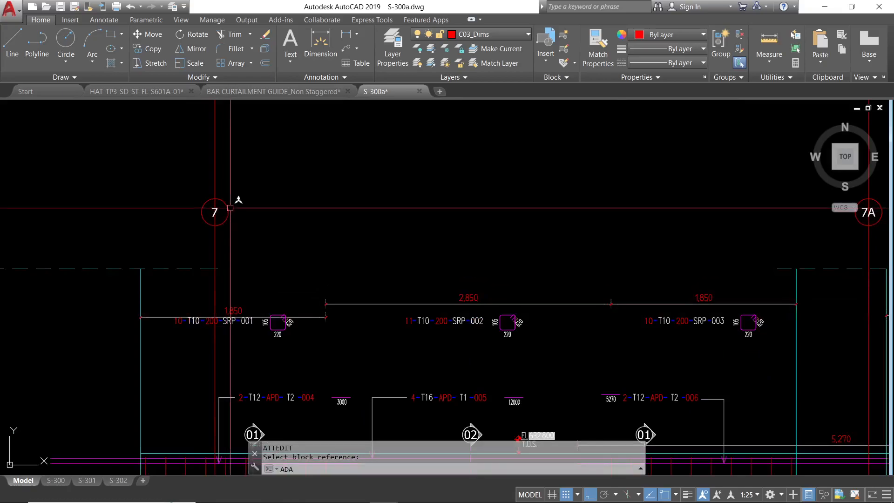
pyautogui.press('Return')
pyautogui.click(230, 209)
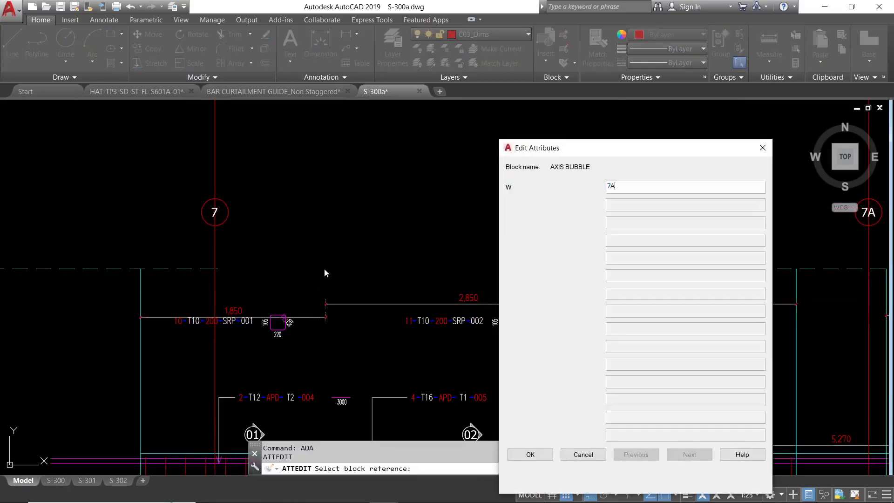
pyautogui.click(527, 458)
# - Set the W attribute of the next axis bubble to the right, at the end of the first span, to 7B
pyautogui.scroll(-2, 519, 345)
pyautogui.moveTo(623, 294); pyautogui.dragTo(305, 322, button='middle')
pyautogui.scroll(2, 316, 323)
pyautogui.scroll(2, 461, 274)
pyautogui.press('Return')
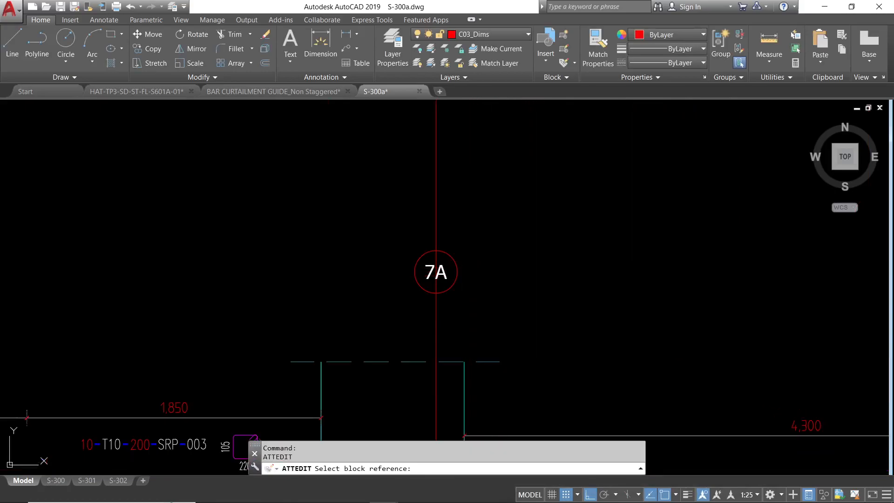
pyautogui.click(461, 272)
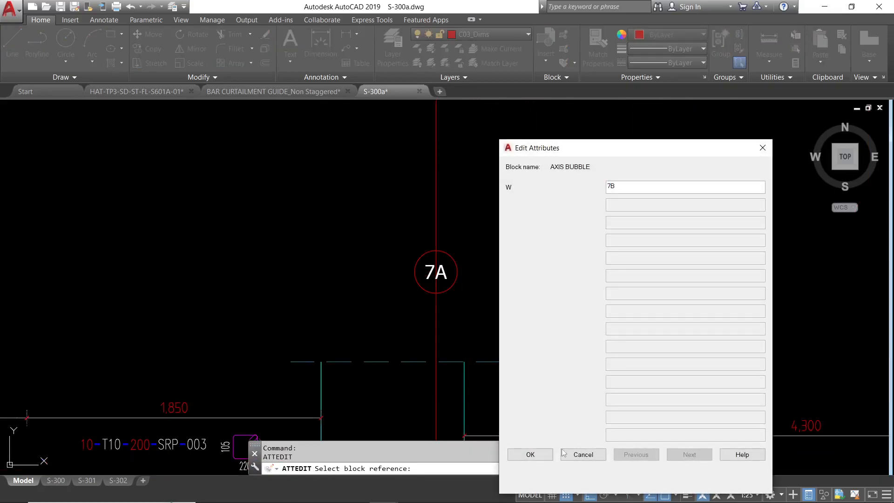
pyautogui.click(536, 459)
# - Check the axis label following 7B on the plan and set the W attribute of the matching elevation bubble to 8
pyautogui.scroll(-3, 517, 313)
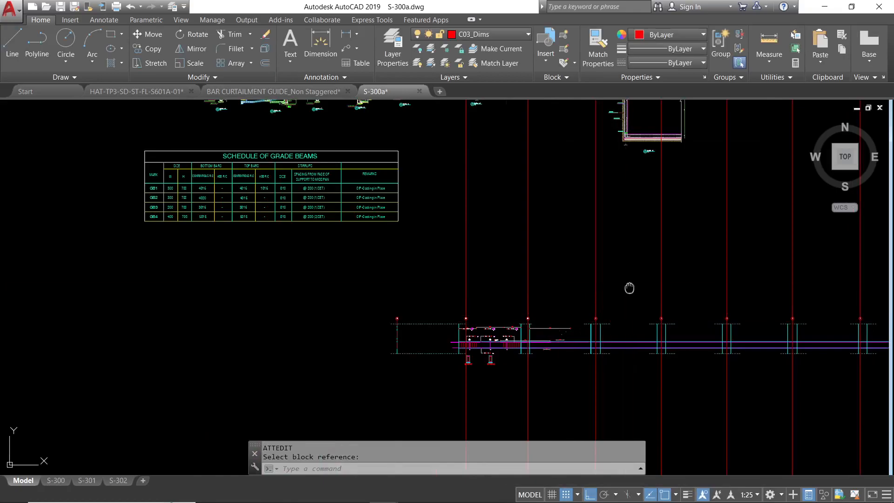
pyautogui.moveTo(629, 289); pyautogui.dragTo(548, 423, button='middle')
pyautogui.moveTo(521, 215); pyautogui.dragTo(506, 359, button='middle')
pyautogui.scroll(6, 503, 247)
pyautogui.moveTo(710, 298); pyautogui.dragTo(339, 286, button='middle')
pyautogui.scroll(-4, 487, 296)
pyautogui.scroll(-6, 500, 309)
pyautogui.moveTo(469, 340); pyautogui.dragTo(448, 149, button='middle')
pyautogui.scroll(5, 439, 241)
pyautogui.scroll(4, 630, 236)
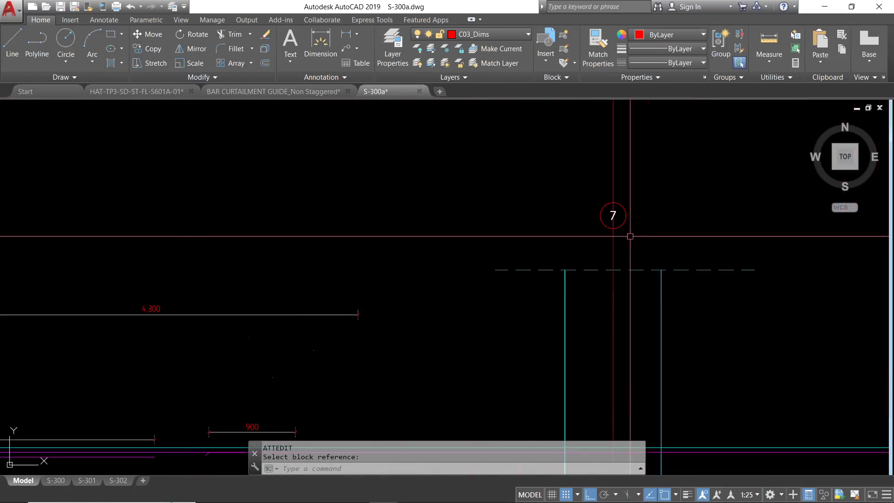
pyautogui.click(622, 209)
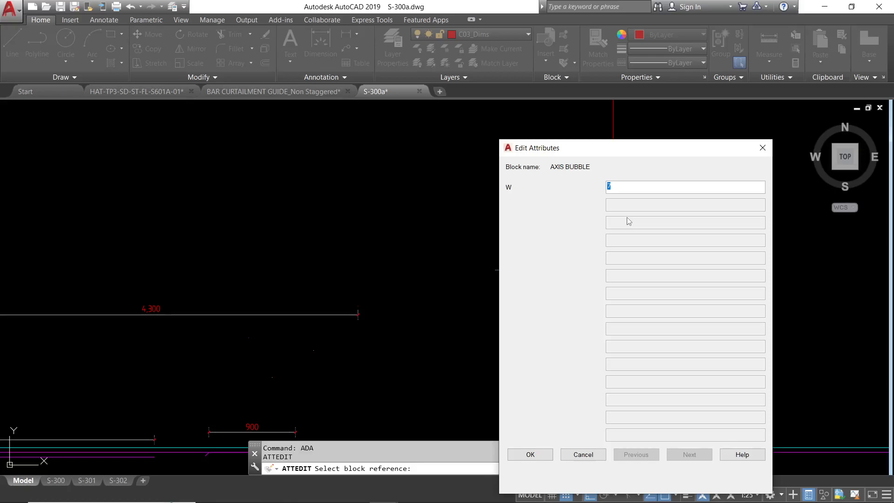
pyautogui.click(530, 454)
# - Set the W attribute of the axis bubble directly right of axis 8 to 8A
pyautogui.moveTo(634, 329); pyautogui.dragTo(388, 287, button='middle')
pyautogui.scroll(2, 573, 265)
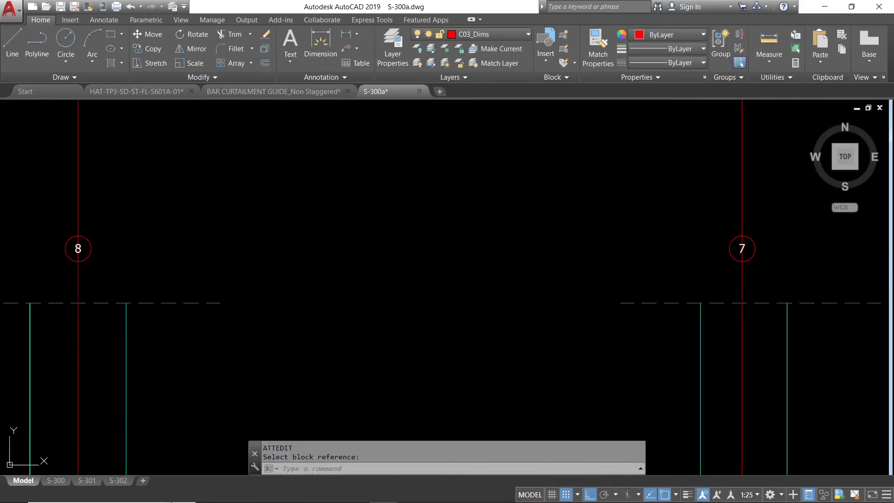
pyautogui.press('Return')
pyautogui.click(725, 250)
pyautogui.write('8A')
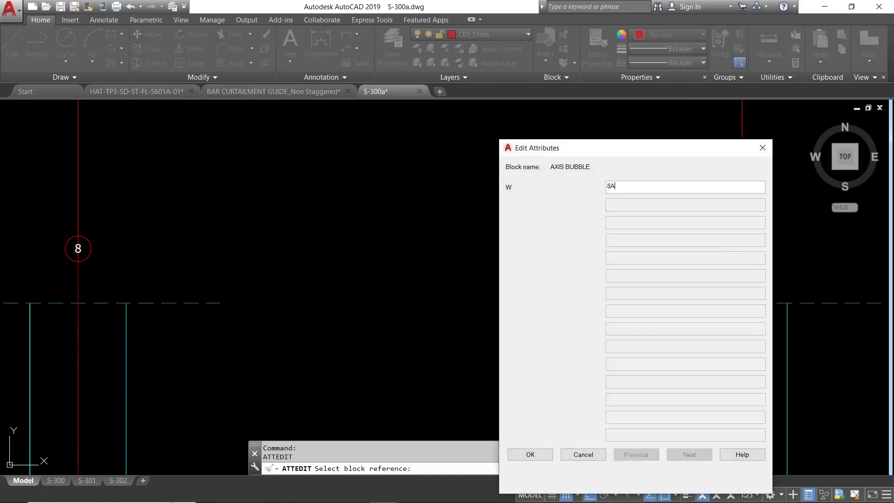
pyautogui.click(536, 458)
# - Set the W attribute of the axis bubble directly right of axis 8A to 8B
pyautogui.scroll(-2, 623, 357)
pyautogui.moveTo(727, 337); pyautogui.dragTo(179, 319, button='middle')
pyautogui.press('Return')
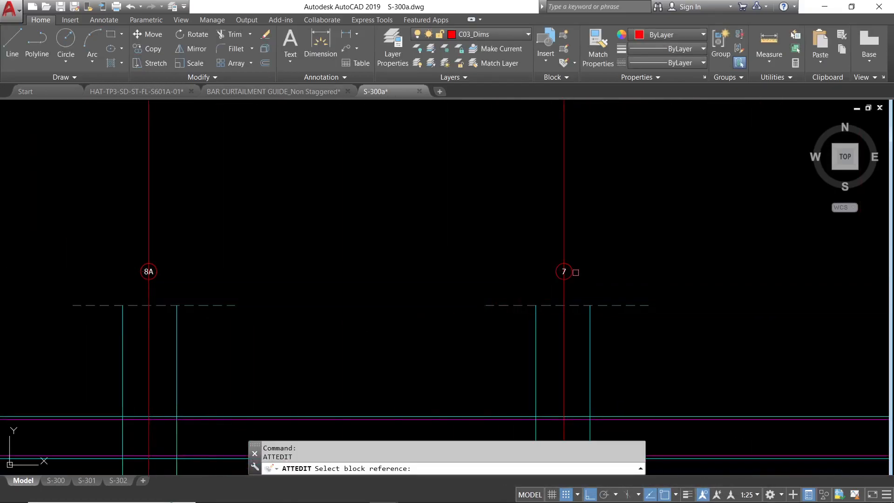
pyautogui.click(580, 274)
pyautogui.write('8B')
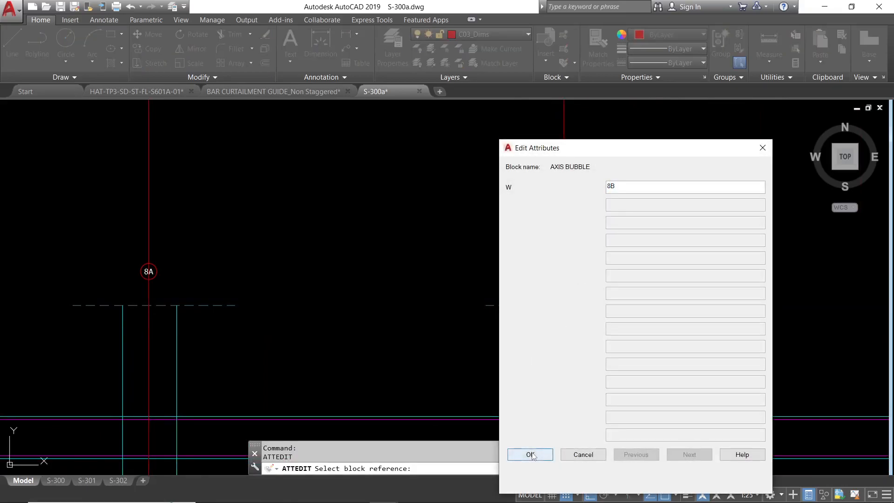
pyautogui.click(530, 454)
# - Set the W attribute of the axis bubble directly right of axis 8B to 9
pyautogui.scroll(-2, 700, 294)
pyautogui.moveTo(700, 293); pyautogui.dragTo(577, 299, button='middle')
pyautogui.scroll(3, 467, 293)
pyautogui.click(465, 294)
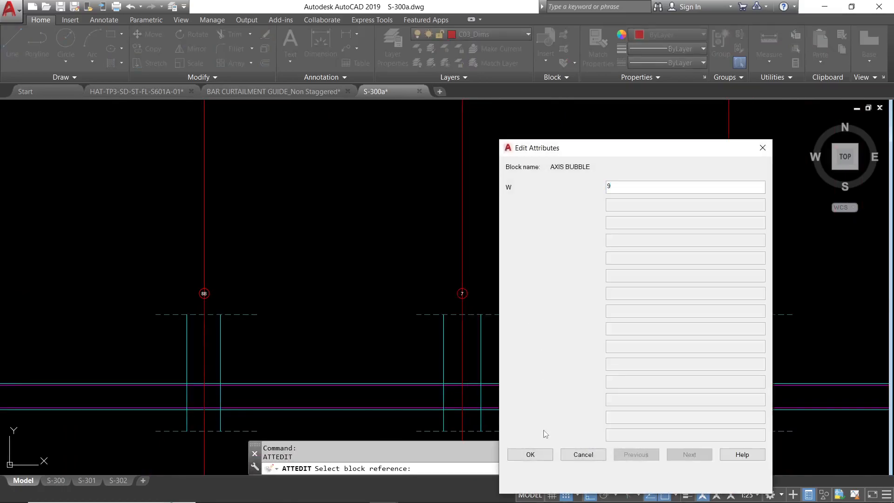
pyautogui.click(530, 454)
# - Check the axis label following 9 on the plan and set the W attribute of the elevation bubble between 9 and 9B to 9A
pyautogui.scroll(2, 433, 309)
pyautogui.scroll(-5, 475, 303)
pyautogui.moveTo(472, 195)
pyautogui.mouseDown(button='middle')
pyautogui.moveTo(426, 405)
pyautogui.moveTo(428, 441)
pyautogui.mouseUp(button='middle')
pyautogui.moveTo(426, 188); pyautogui.dragTo(416, 415, button='middle')
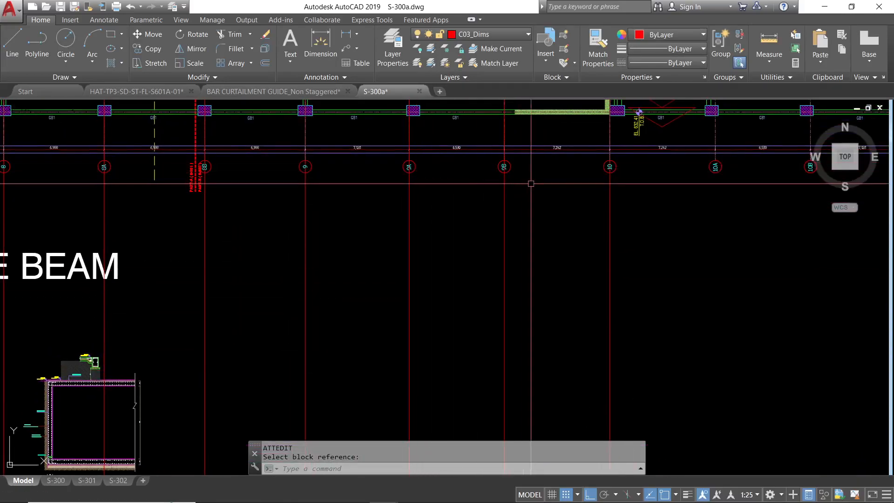
pyautogui.scroll(-7, 529, 184)
pyautogui.scroll(8, 420, 277)
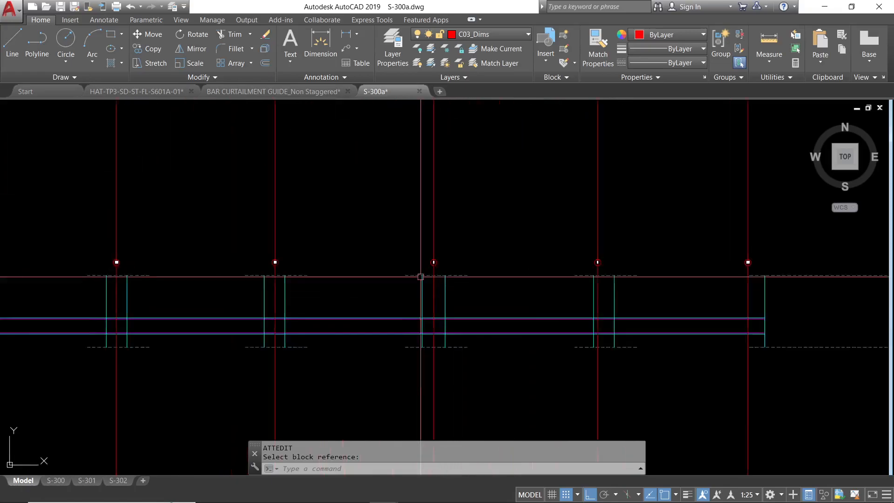
pyautogui.scroll(4, 420, 276)
pyautogui.moveTo(586, 269); pyautogui.dragTo(137, 292, button='middle')
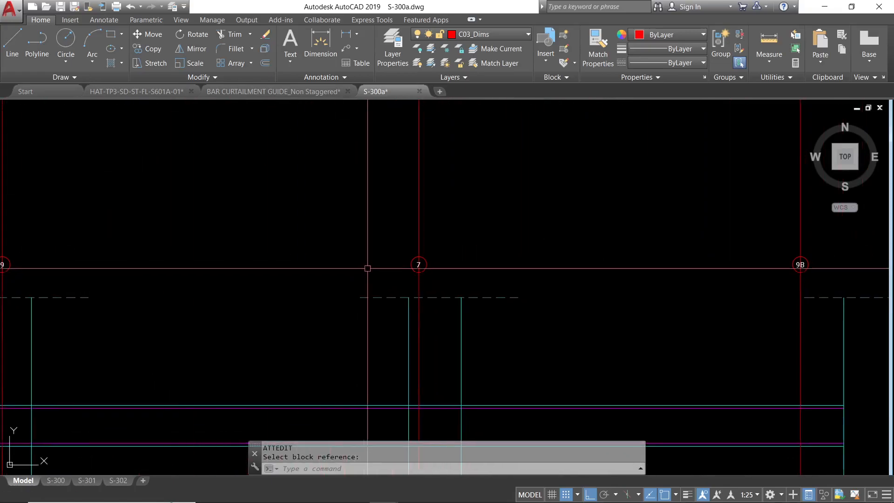
pyautogui.press('space')
pyautogui.click(420, 269)
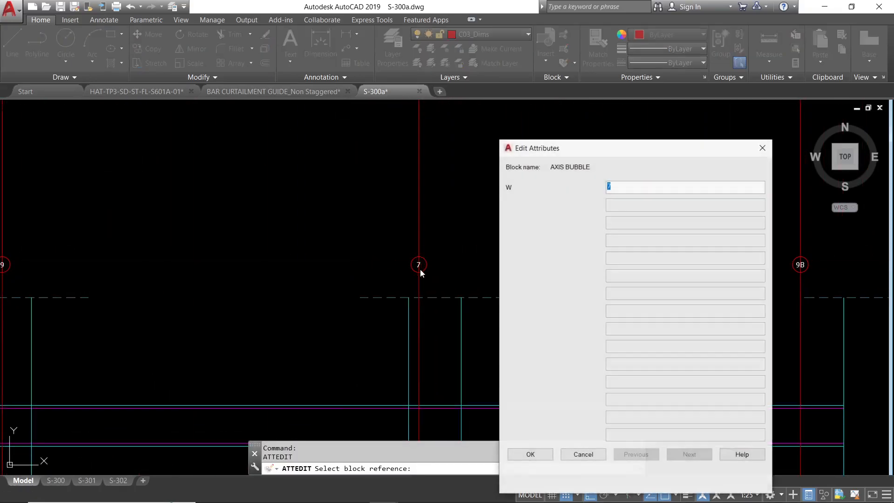
pyautogui.click(539, 454)
# - Erase the nine long vertical construction lines running from the plan through the elevation's axes, keeping the short axis centrelines
pyautogui.scroll(-8, 522, 321)
pyautogui.press('Escape')
pyautogui.scroll(2, 633, 307)
pyautogui.scroll(3, 601, 303)
pyautogui.scroll(-7, 584, 309)
pyautogui.write('e')
pyautogui.press('space')
pyautogui.click(638, 375)
pyautogui.click(229, 378)
pyautogui.press('space')
pyautogui.scroll(6, 360, 320)
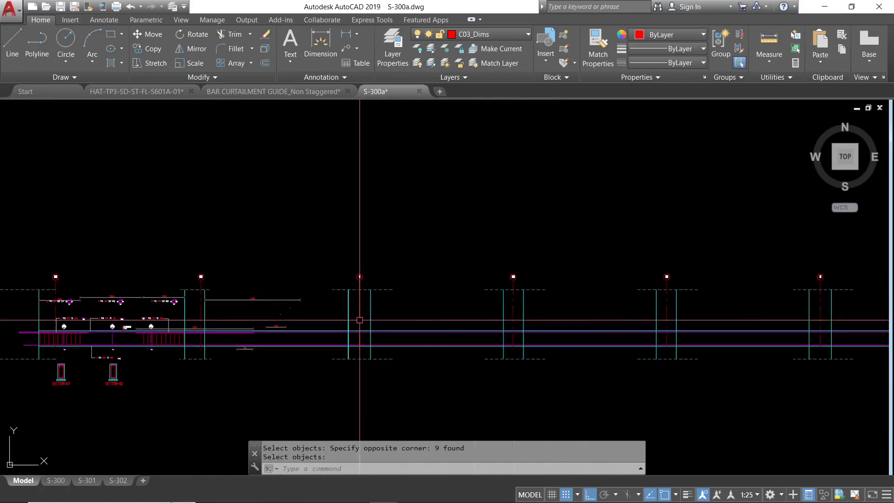
# - Stretch the column tops and axis bubbles of axes 8 to 10 down by about 1,090 mm
pyautogui.scroll(-4, 368, 321)
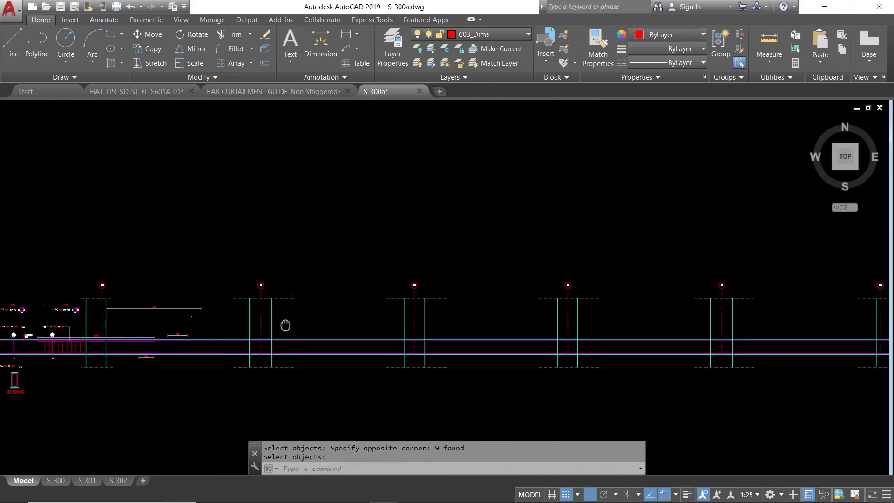
pyautogui.write('s')
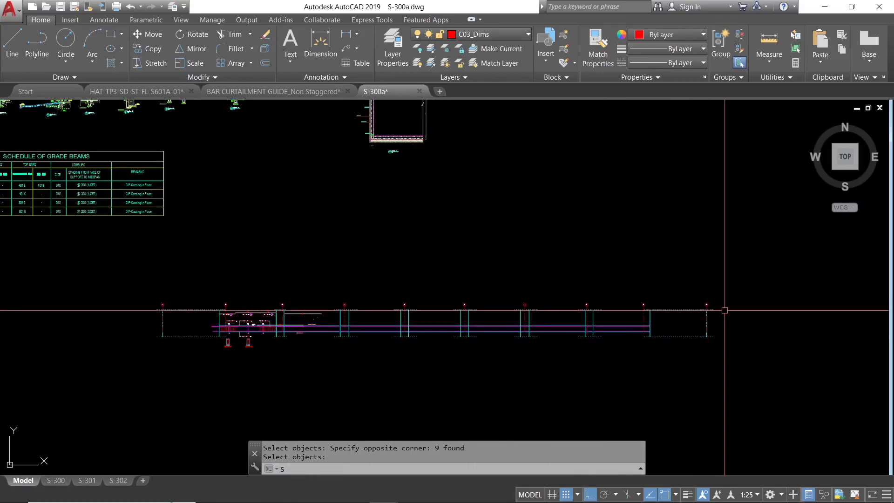
pyautogui.click(736, 314)
pyautogui.click(328, 274)
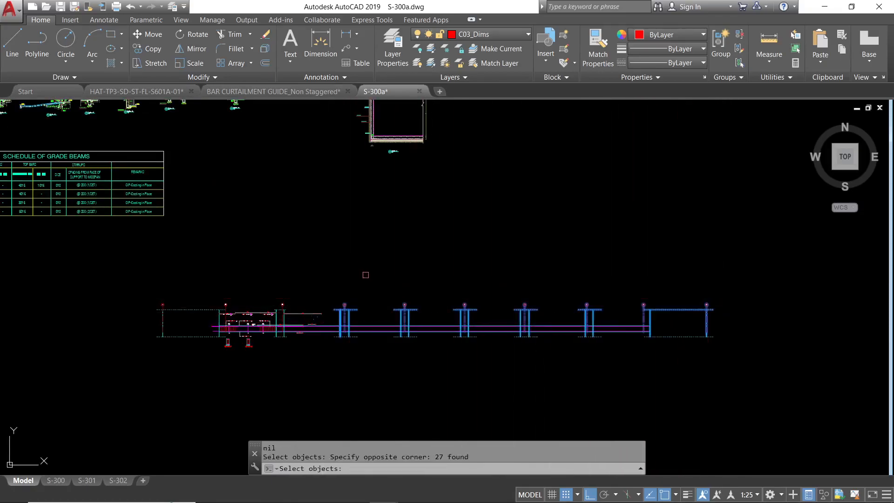
pyautogui.scroll(4, 373, 288)
pyautogui.press('Return')
pyautogui.click(370, 271)
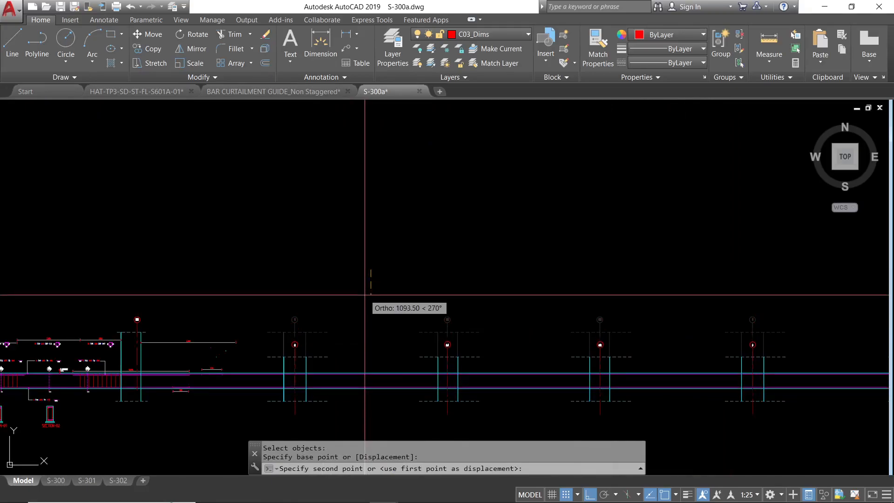
pyautogui.click(366, 294)
pyautogui.moveTo(415, 359); pyautogui.dragTo(396, 309, button='middle')
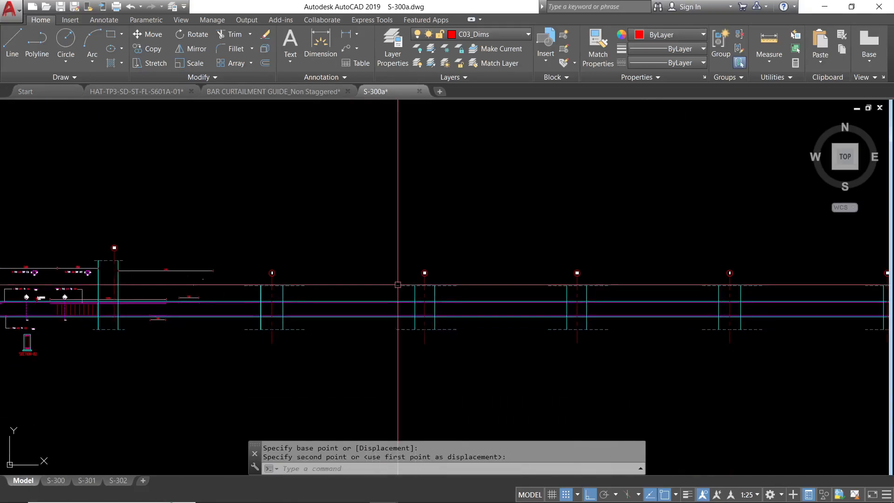
# - Erase the small stray marks above the beam between axes 7B and 8
pyautogui.scroll(4, 284, 354)
pyautogui.scroll(-4, 282, 350)
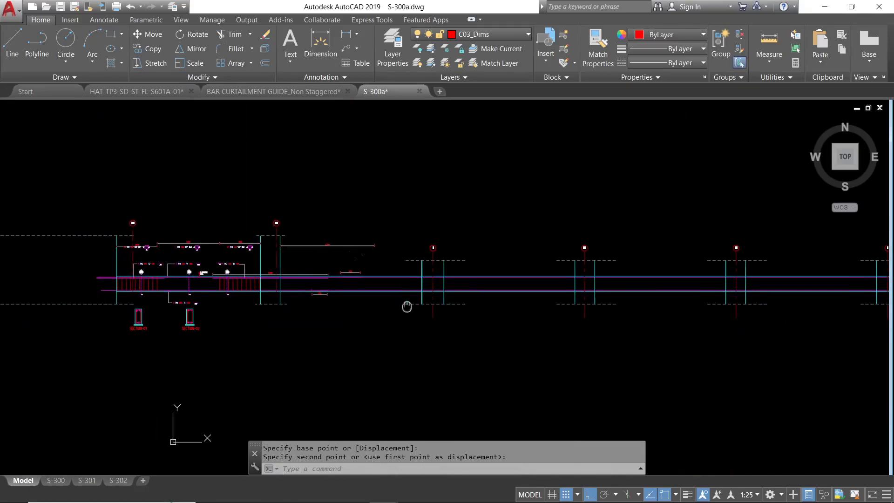
pyautogui.scroll(4, 202, 261)
pyautogui.scroll(-3, 353, 289)
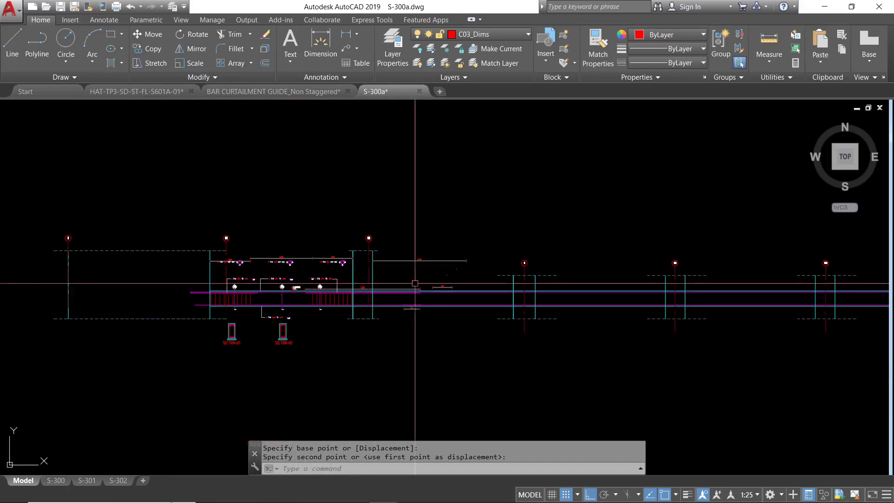
pyautogui.press('Escape')
pyautogui.scroll(4, 457, 274)
pyautogui.write('e')
pyautogui.press('space')
pyautogui.click(405, 204)
# - Stretch the column tops, axis bubbles and upper annotations of axes 7, 7A and 7B down towards the beam
pyautogui.scroll(-4, 512, 279)
pyautogui.write('s')
pyautogui.press('space')
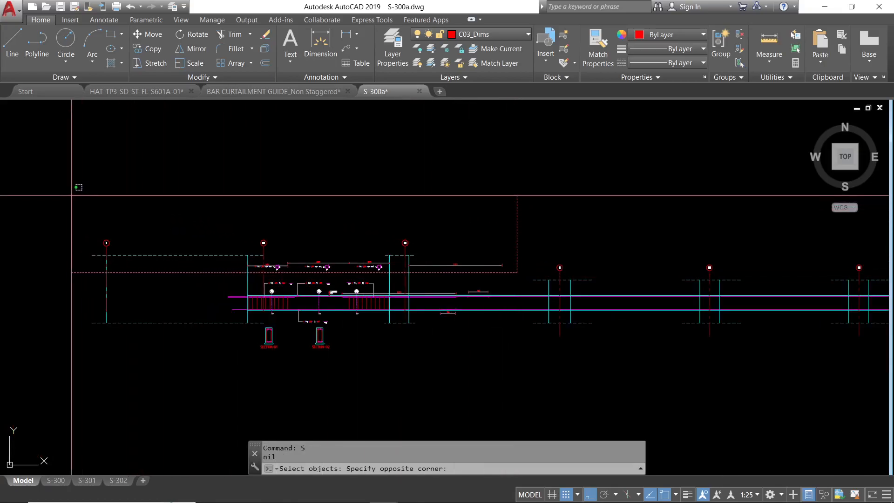
pyautogui.click(85, 192)
pyautogui.click(238, 149)
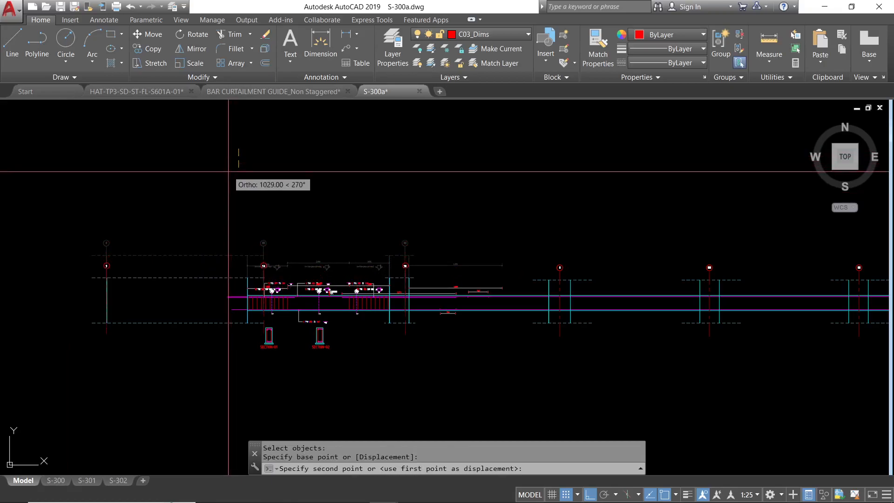
pyautogui.press('Escape')
pyautogui.scroll(4, 399, 262)
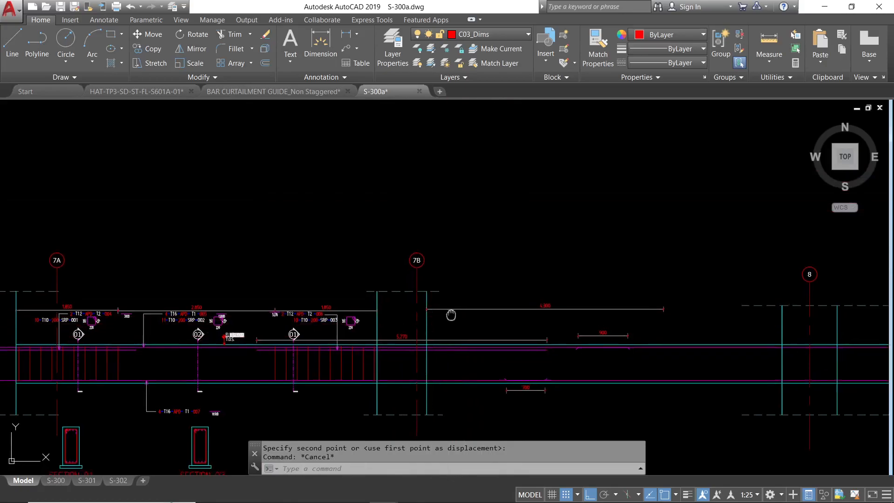
# - Stretch the horizontal end of the leader for bar mark 006 down below the 10-T10-200-SRP-003 label
pyautogui.moveTo(446, 319); pyautogui.dragTo(463, 273, button='middle')
pyautogui.scroll(6, 339, 282)
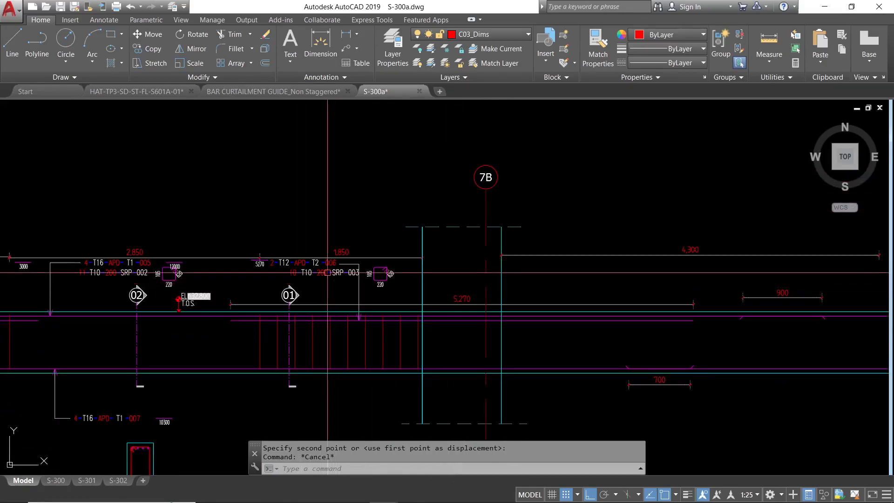
pyautogui.press('Escape')
pyautogui.click(360, 237)
pyautogui.click(352, 248)
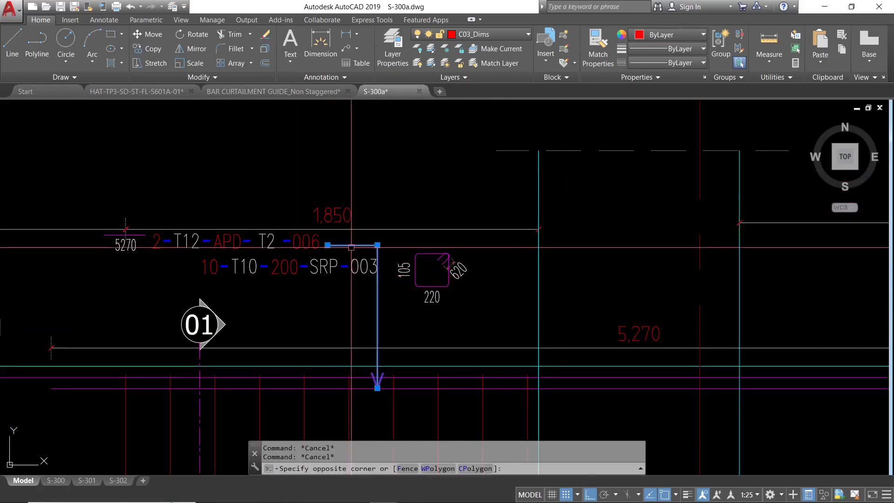
pyautogui.press('Escape')
pyautogui.scroll(2, 372, 255)
pyautogui.write('s')
pyautogui.press('space')
pyautogui.click(405, 244)
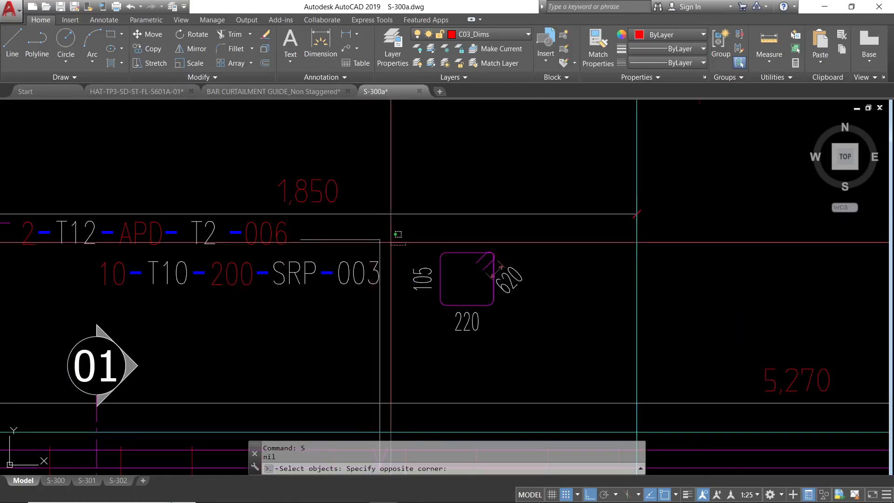
pyautogui.click(296, 236)
pyautogui.press('space')
pyautogui.click(335, 241)
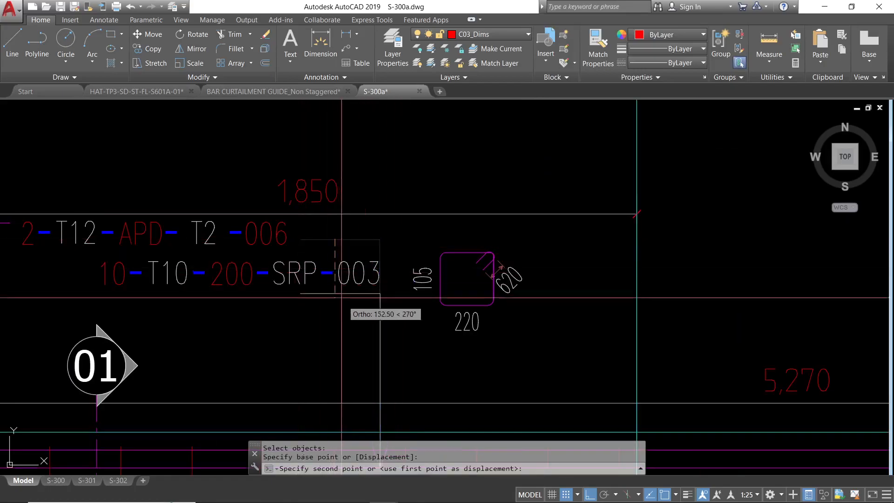
pyautogui.click(335, 322)
# - Move the 2-T12-APD-T2-006 label down beside its leader, and the SRP-003 label with its stirrup shape above the 1,850 dimension
pyautogui.moveTo(285, 345); pyautogui.dragTo(329, 330, button='middle')
pyautogui.scroll(-2, 329, 328)
pyautogui.write('m')
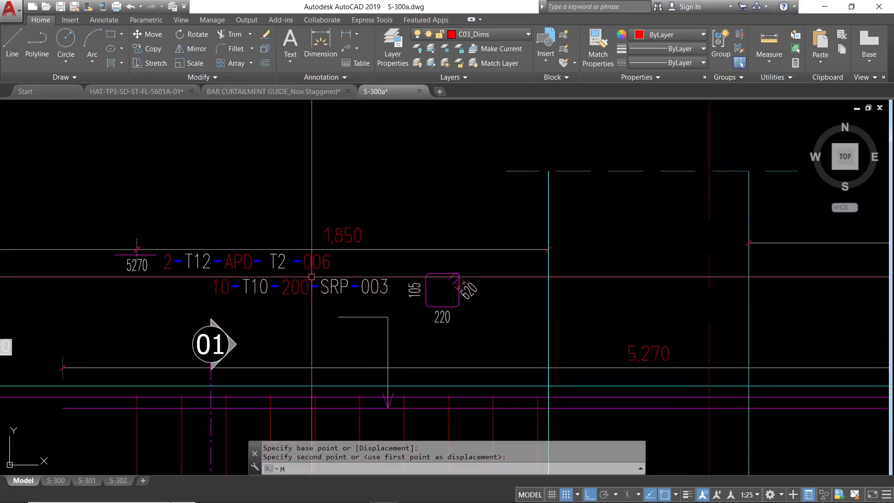
pyautogui.press('space')
pyautogui.click(299, 144)
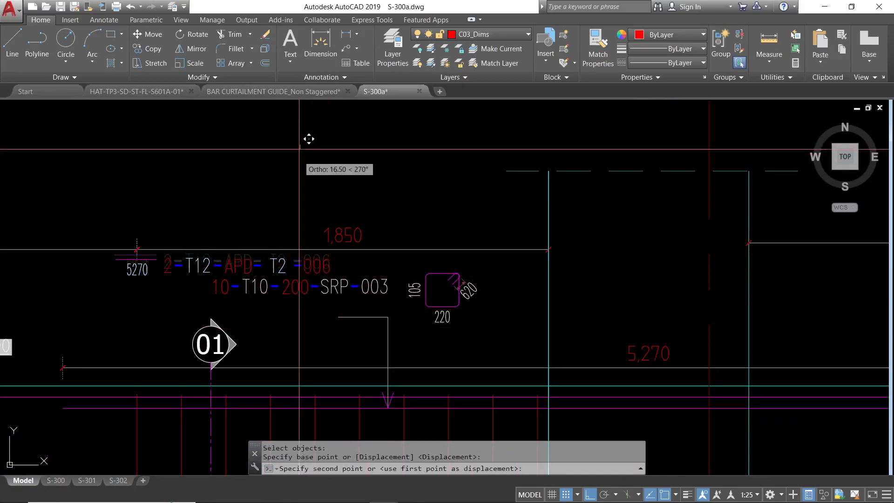
pyautogui.click(300, 195)
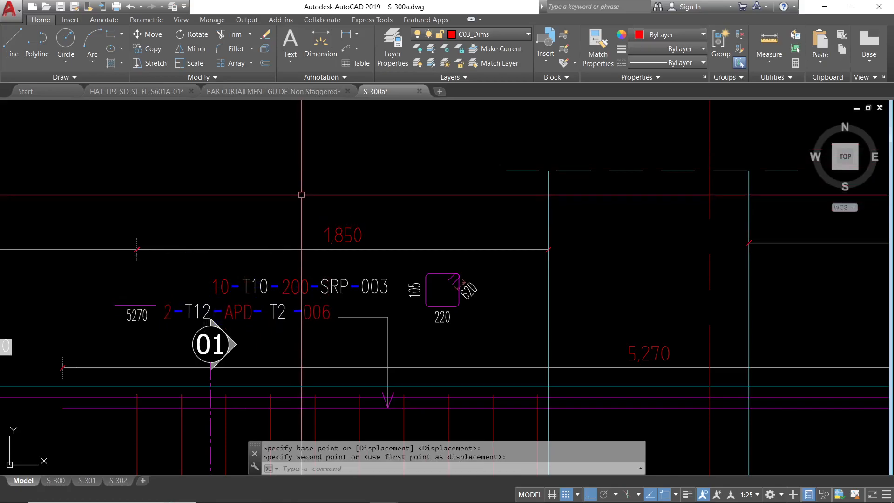
pyautogui.click(372, 290)
pyautogui.click(368, 218)
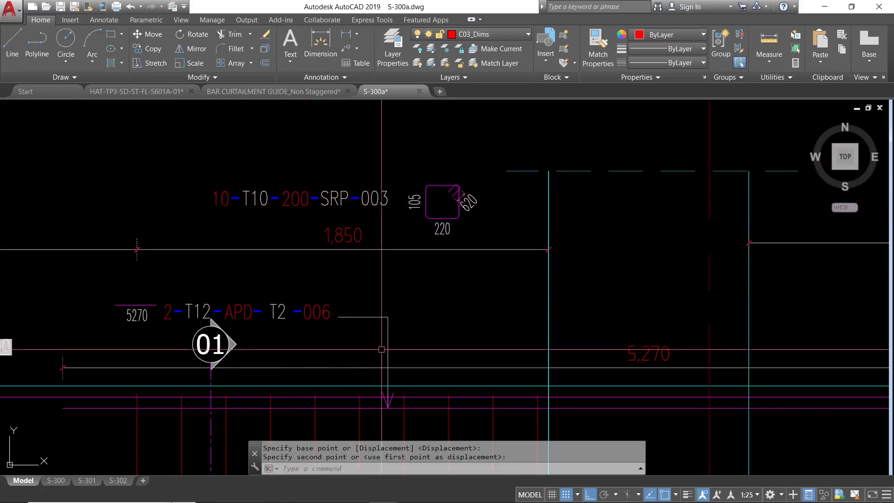
pyautogui.moveTo(414, 325); pyautogui.dragTo(307, 292)
pyautogui.press('space')
pyautogui.click(437, 312)
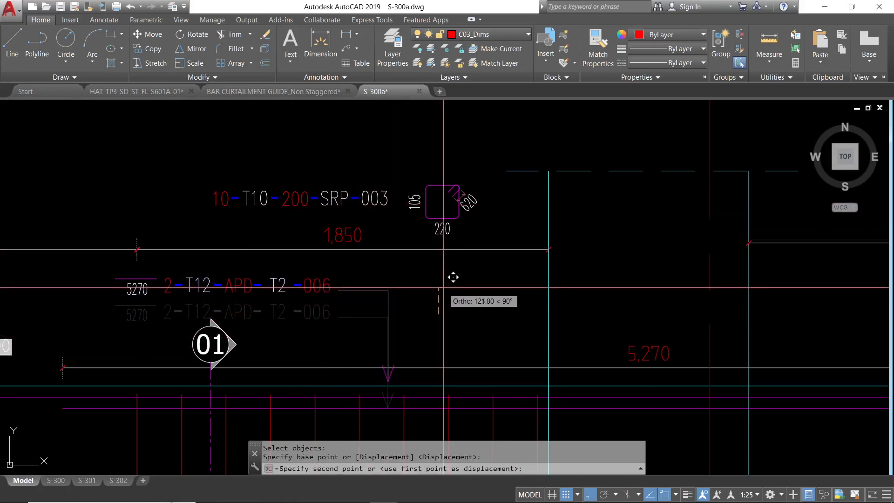
pyautogui.press('Escape')
pyautogui.click(378, 316)
pyautogui.press('Escape')
# - Stretch the horizontal end of the bar mark 006 leader slightly upward while keeping its arrowhead on the bar
pyautogui.write('s')
pyautogui.press('space')
pyautogui.click(405, 319)
pyautogui.click(335, 306)
pyautogui.press('space')
pyautogui.click(409, 304)
pyautogui.click(409, 293)
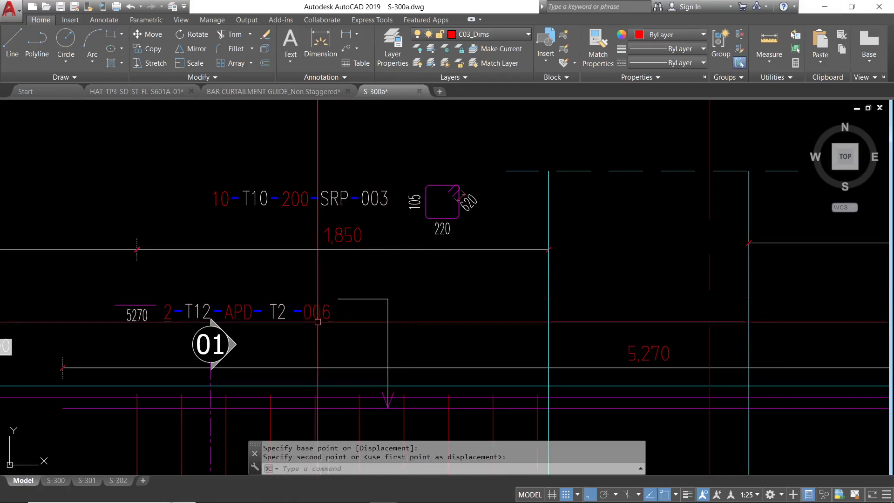
# - Raise the 2-T12-APD-T2-006 label and its 5270 length mark level with the end of the leader
pyautogui.press('space')
pyautogui.click(346, 344)
pyautogui.click(347, 332)
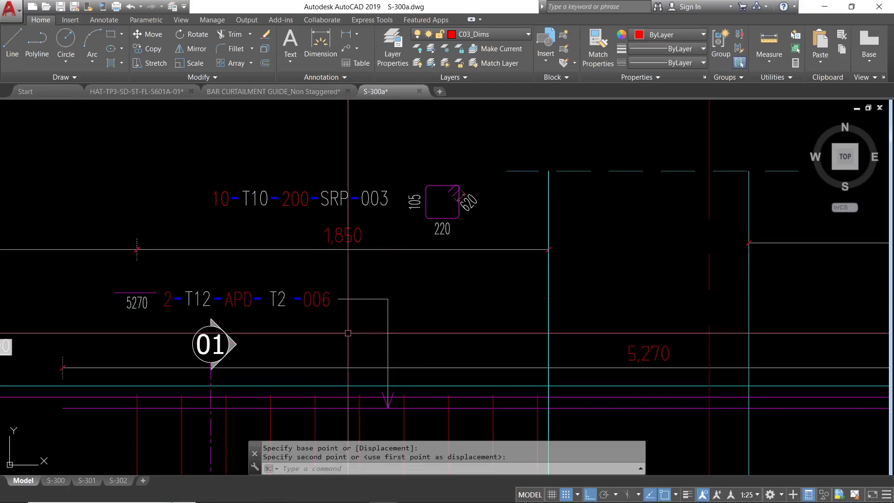
# - Move the 11-T10-200-SRP-002 label and its stirrup shape above the 2,850 dimension, level with the SRP-003 label
pyautogui.scroll(-3, 347, 332)
pyautogui.moveTo(216, 347); pyautogui.dragTo(408, 288, button='middle')
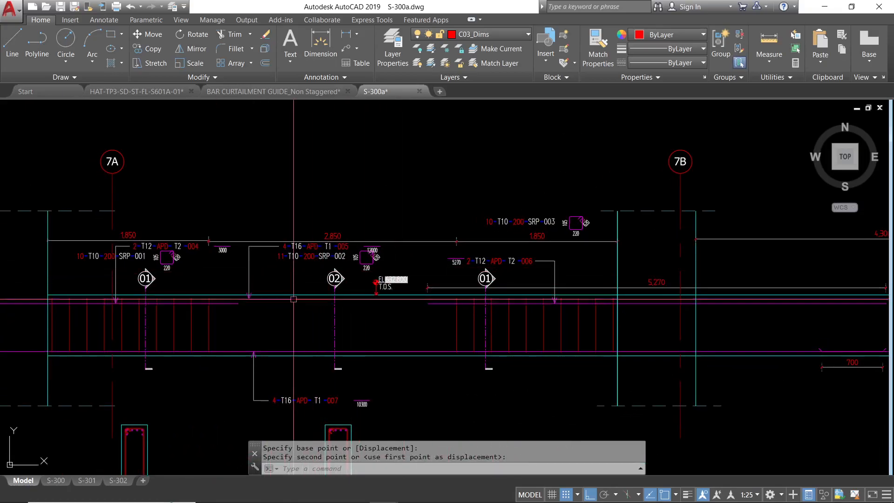
pyautogui.write('M')
pyautogui.press('space')
pyautogui.press('space')
pyautogui.click(286, 198)
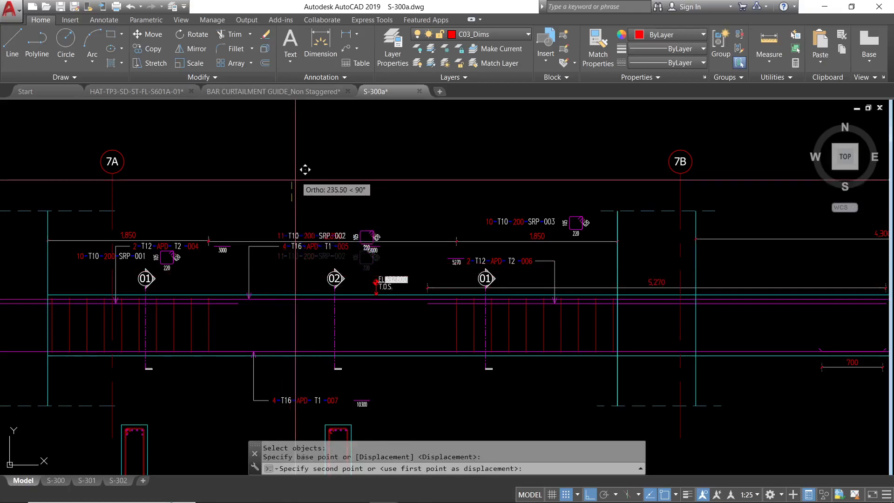
pyautogui.click(306, 162)
# - Move the 10-T10-200-SRP-001 label and its stirrup shape above the 1,850 dimension near axis 7A, level with the SRP-002 label
pyautogui.write('M')
pyautogui.press('space')
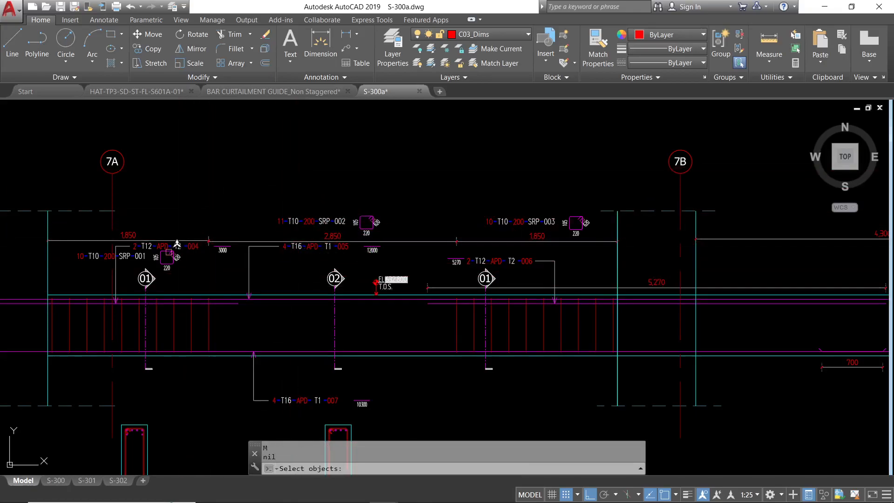
pyautogui.press('space')
pyautogui.click(181, 207)
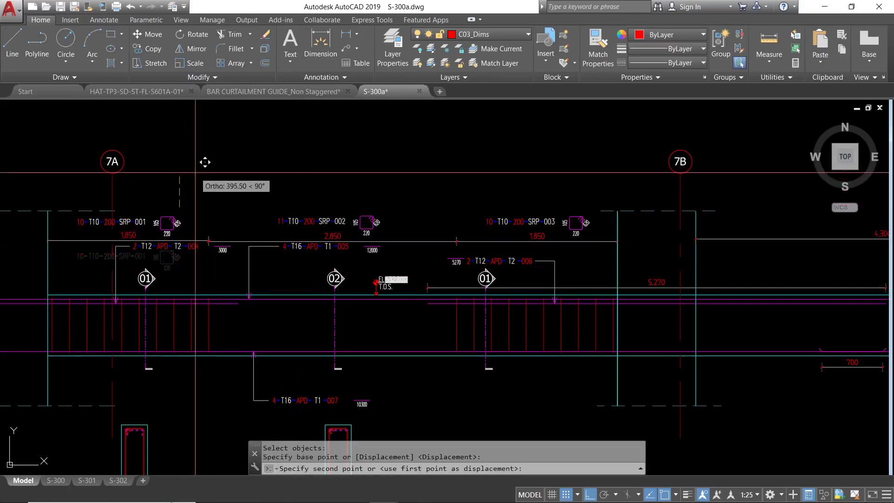
pyautogui.press('Escape')
# - Stretch the 2-T12-APD-T2-004 label, its 3000 length mark and the end of its leader down, clear of the 1,850 dimension
pyautogui.scroll(4, 150, 283)
pyautogui.write('s')
pyautogui.press('space')
pyautogui.click(373, 210)
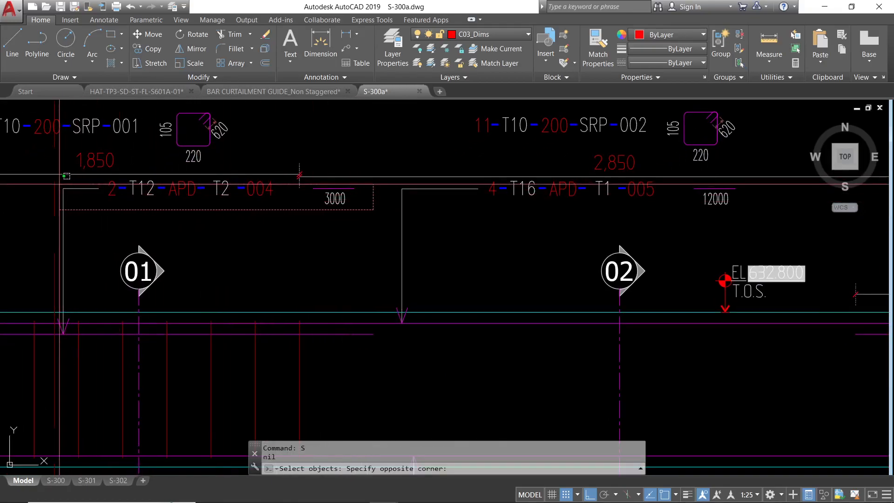
pyautogui.click(61, 175)
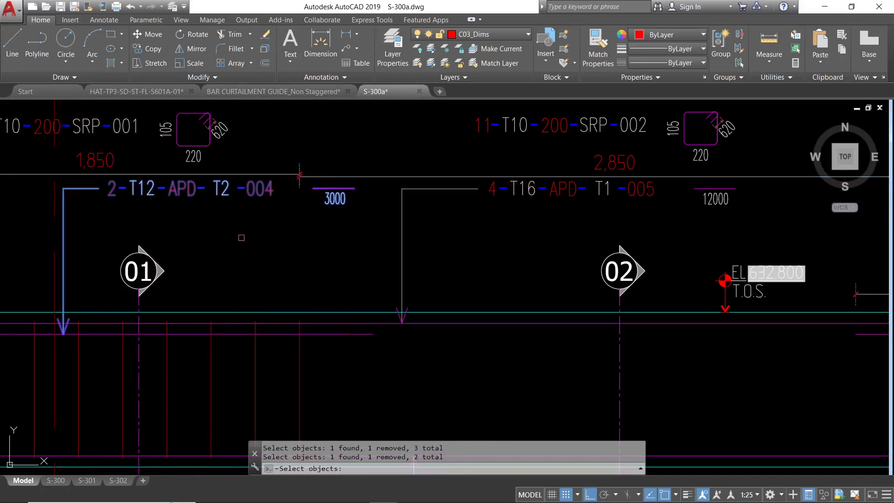
pyautogui.press('space')
pyautogui.click(225, 227)
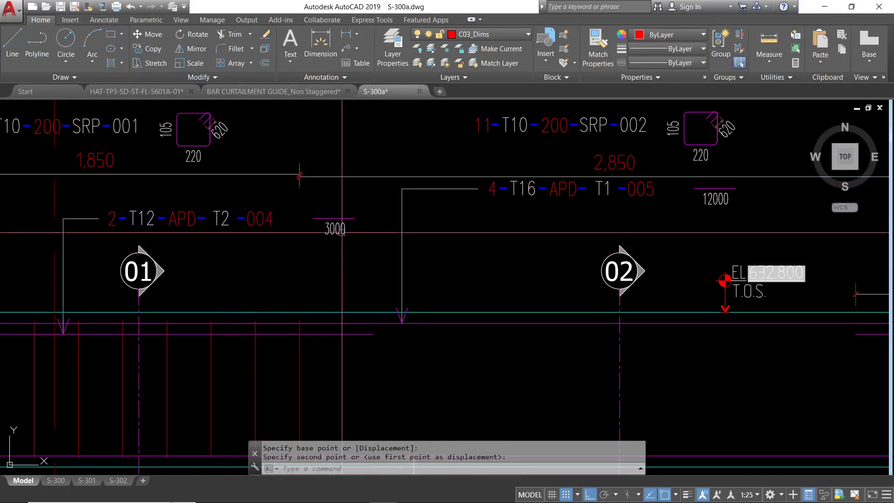
# - Move the 3000 length mark about 100 mm closer to the 2-T12-APD-T2-004 label
pyautogui.click(342, 233)
pyautogui.click(347, 222)
pyautogui.scroll(2, 325, 216)
pyautogui.click(334, 218)
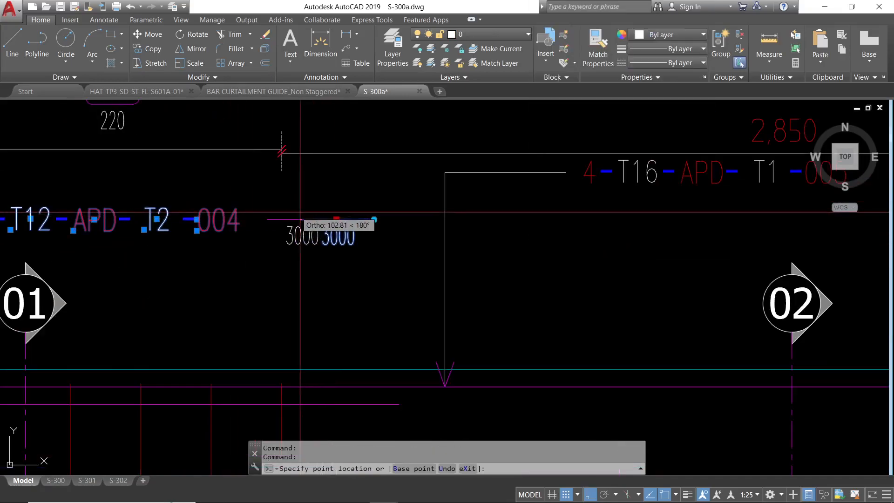
pyautogui.press('Escape')
pyautogui.press('Escape')
pyautogui.scroll(-4, 356, 248)
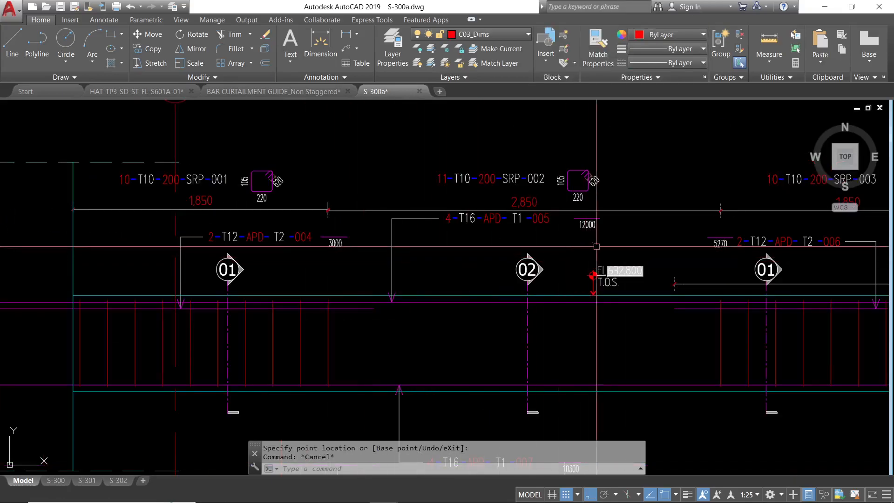
# - Stretch the 4-T16-APD-T1-005 label, its 12000 length mark and the end of its leader down, clear of the 2,850 dimension
pyautogui.click(382, 212)
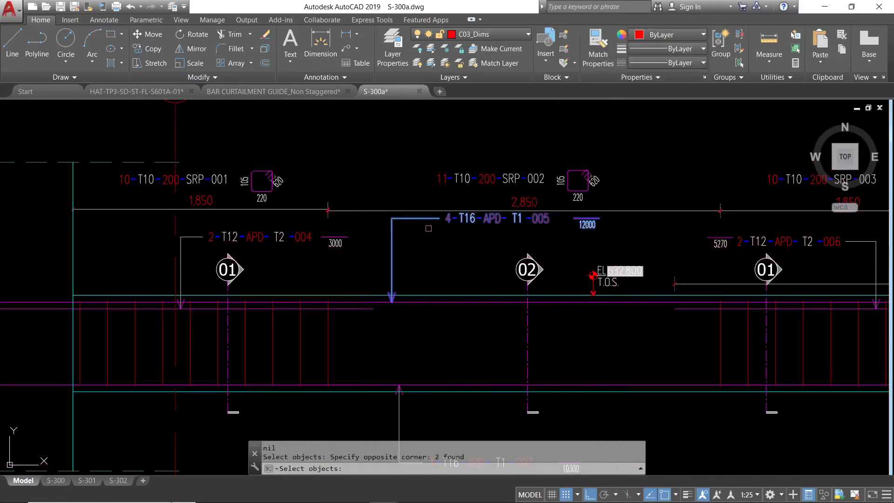
pyautogui.press('Return')
pyautogui.click(427, 235)
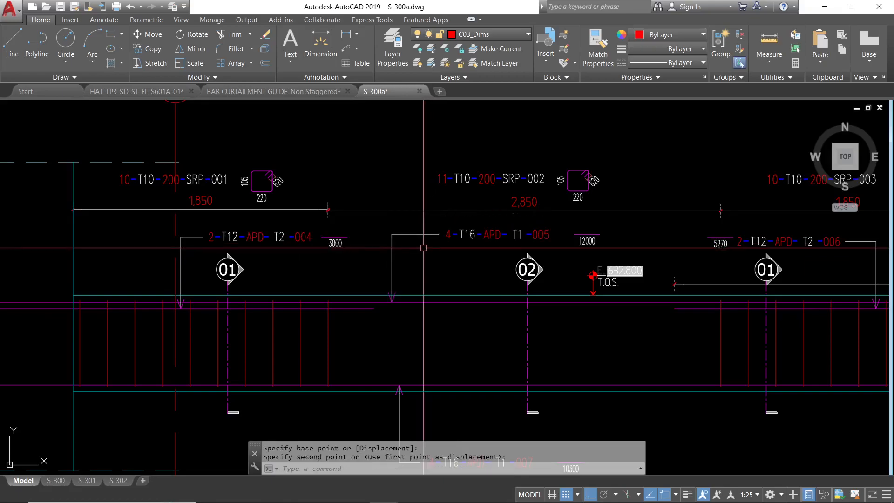
pyautogui.scroll(2, 328, 209)
pyautogui.click(325, 207)
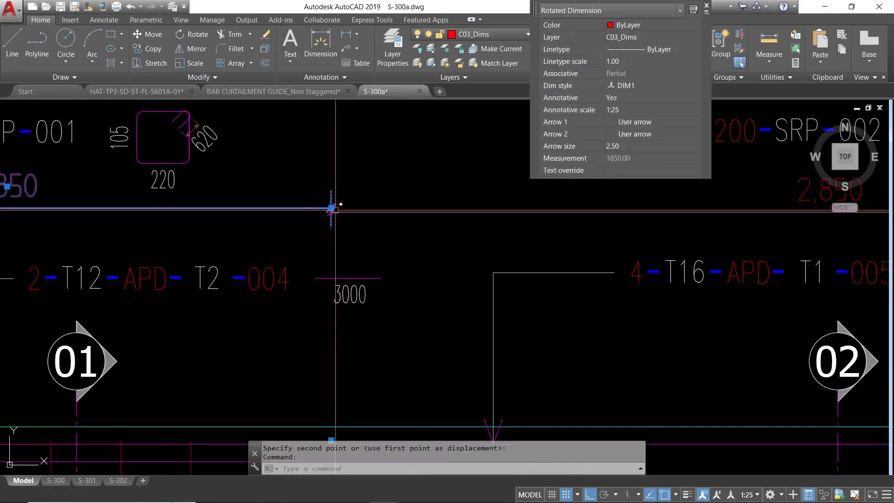
pyautogui.scroll(1, 332, 207)
pyautogui.click(328, 207)
pyautogui.scroll(2, 344, 210)
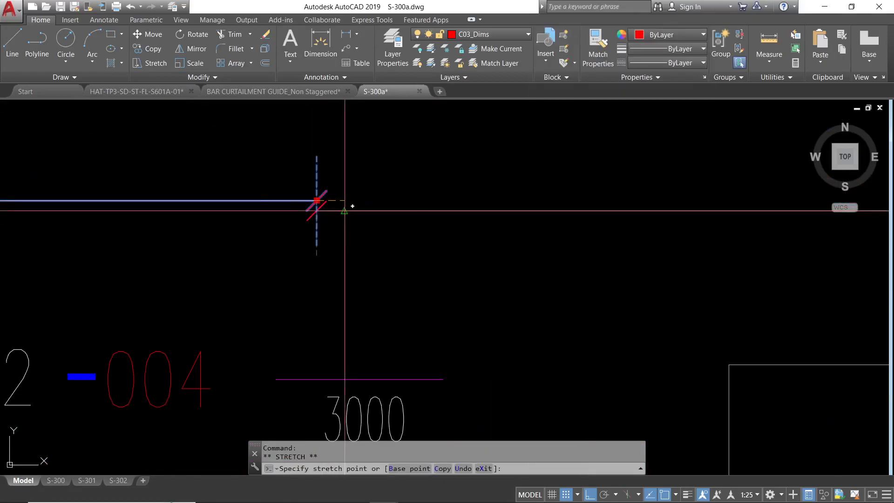
pyautogui.press('Escape')
pyautogui.press('Escape')
pyautogui.scroll(-6, 349, 256)
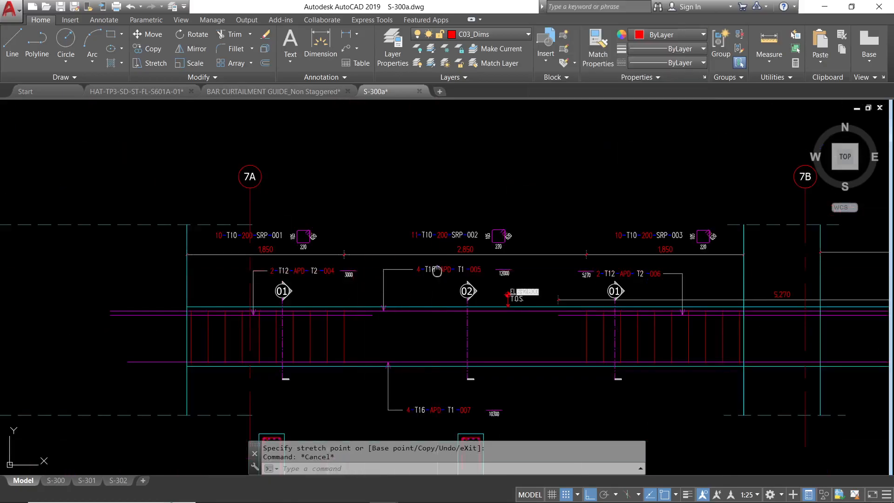
pyautogui.scroll(-3, 228, 261)
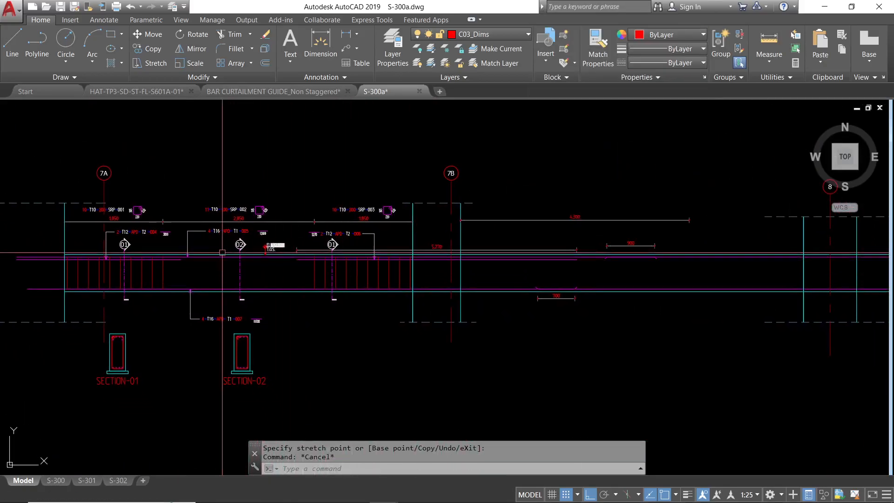
pyautogui.scroll(2, 244, 330)
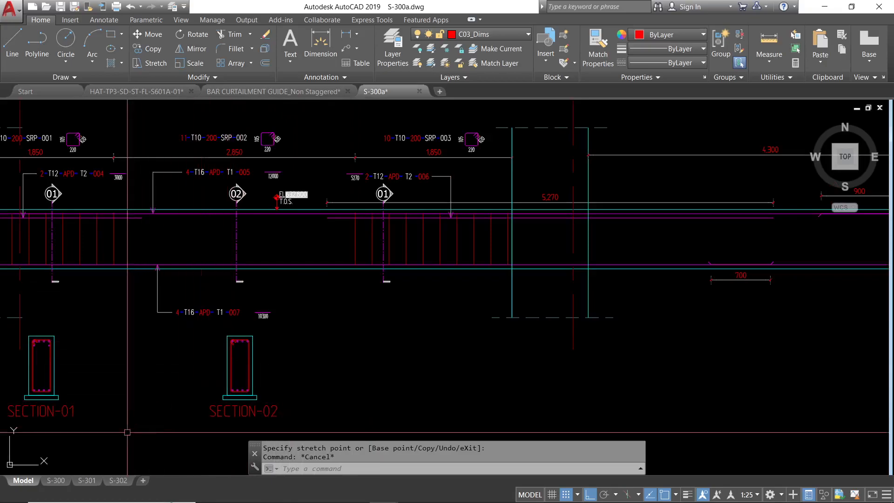
# - Switch to layout S-300 and erase the wide second viewport that overlaps the title block
pyautogui.click(56, 482)
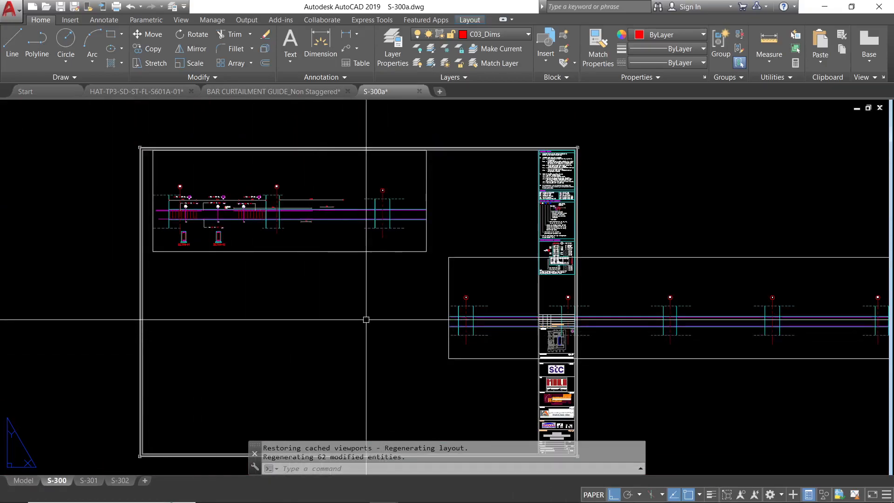
pyautogui.write('e')
pyautogui.press('Return')
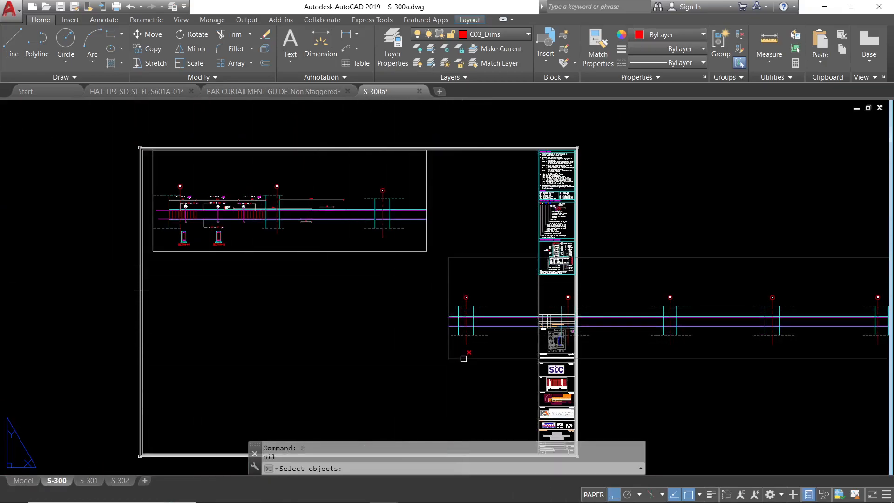
pyautogui.click(461, 358)
pyautogui.scroll(3, 379, 191)
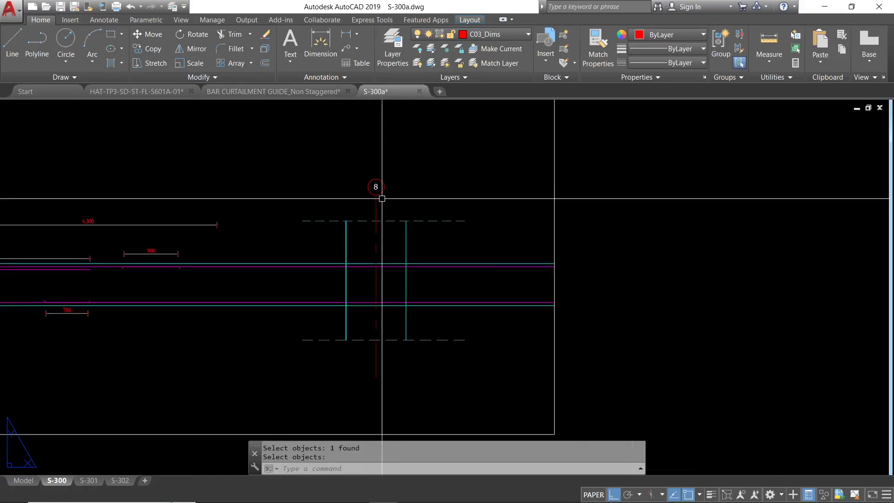
pyautogui.scroll(-3, 388, 225)
pyautogui.press('Return')
# - Reduce the height of the remaining 1:25 viewport by pulling its top edge down and its bottom edge up close to the grade beam elevation
pyautogui.click(424, 187)
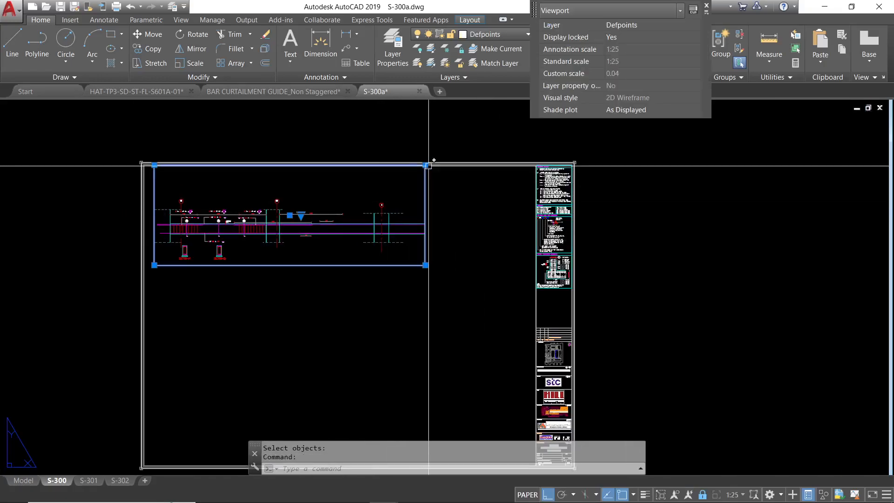
pyautogui.click(425, 165)
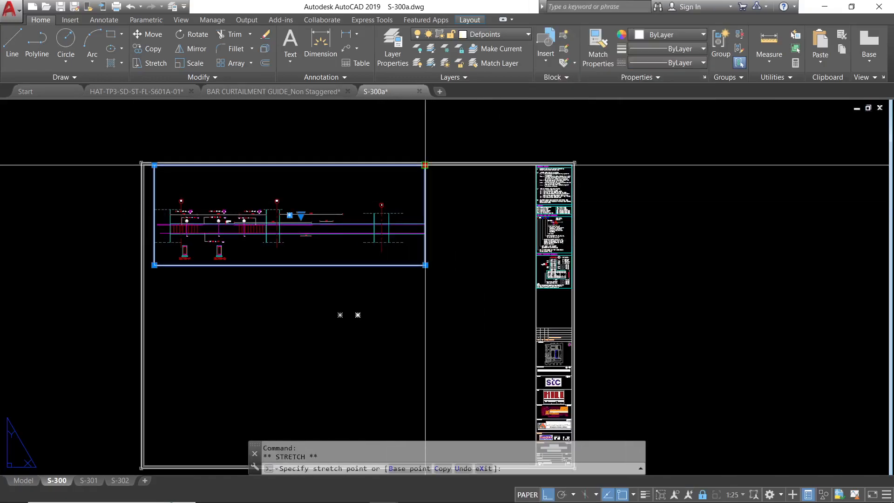
pyautogui.click(422, 193)
pyautogui.scroll(2, 425, 265)
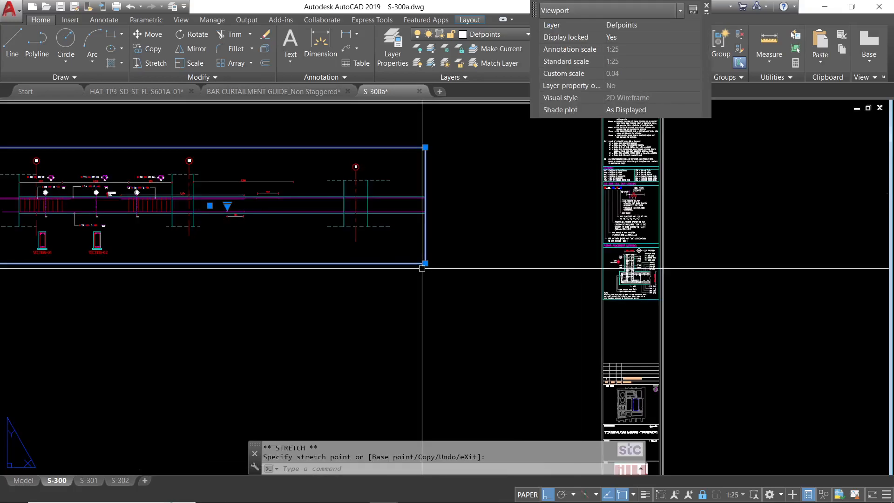
pyautogui.click(425, 263)
pyautogui.press('Escape')
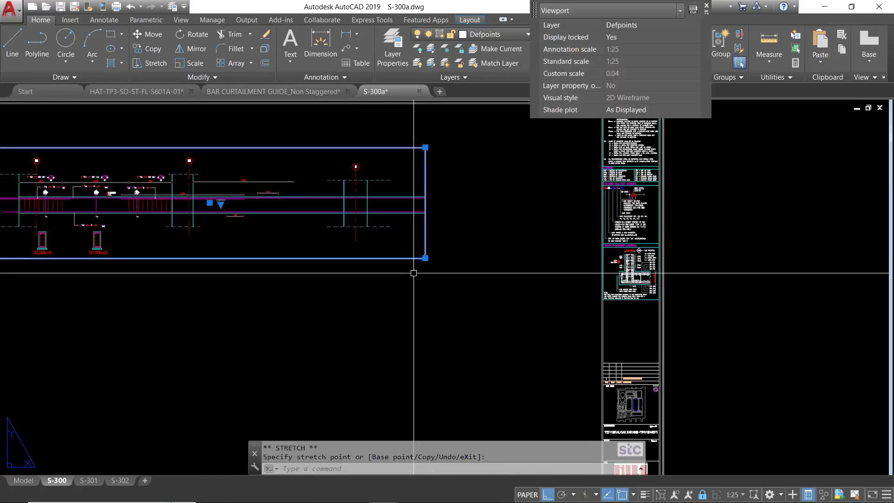
pyautogui.scroll(-3, 414, 273)
pyautogui.press('Escape')
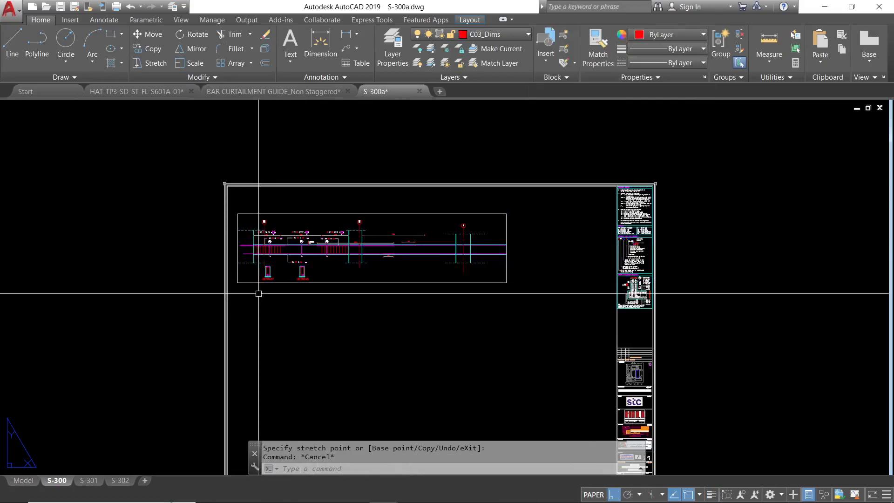
# - Move the shortened viewport up to sit just inside the sheet border's upper-left corner
pyautogui.moveTo(270, 373); pyautogui.dragTo(274, 297, button='middle')
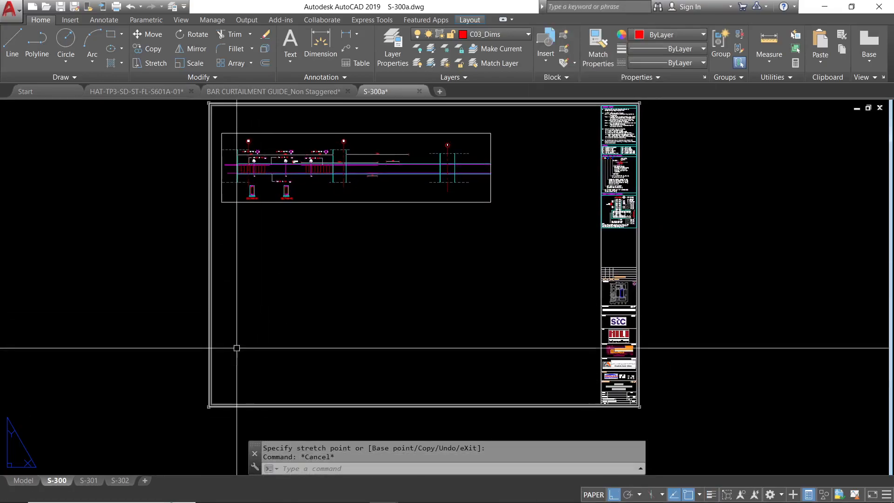
pyautogui.moveTo(272, 253); pyautogui.dragTo(259, 324, button='middle')
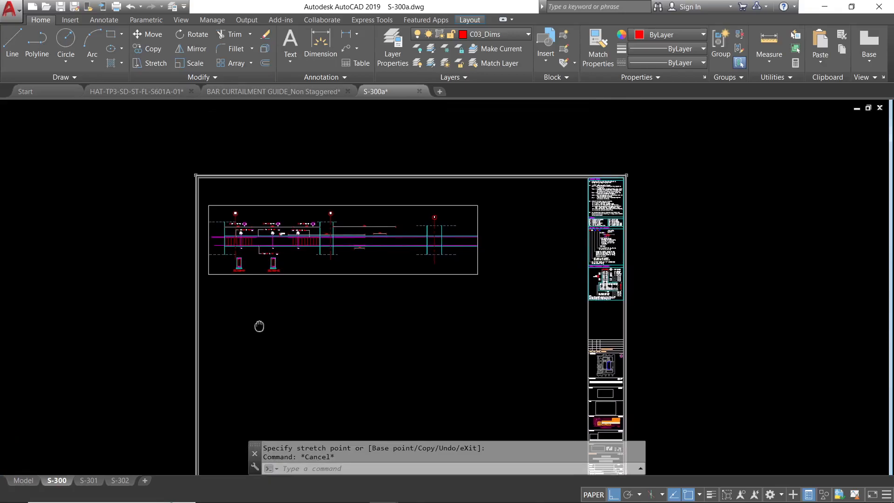
pyautogui.write('m')
pyautogui.press('space')
pyautogui.click(254, 283)
pyautogui.click(235, 253)
pyautogui.press('space')
pyautogui.click(208, 231)
pyautogui.scroll(2, 207, 232)
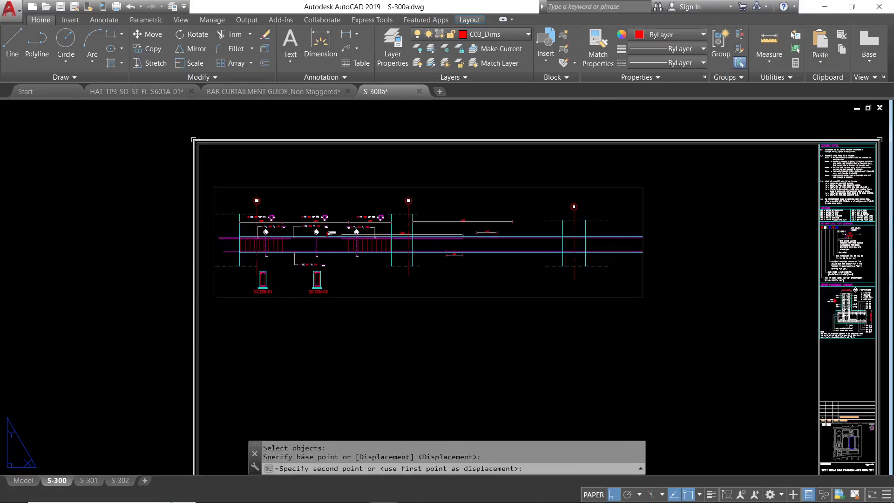
pyautogui.click(213, 231)
pyautogui.press('space')
pyautogui.click(127, 262)
pyautogui.click(126, 227)
pyautogui.scroll(-2, 176, 243)
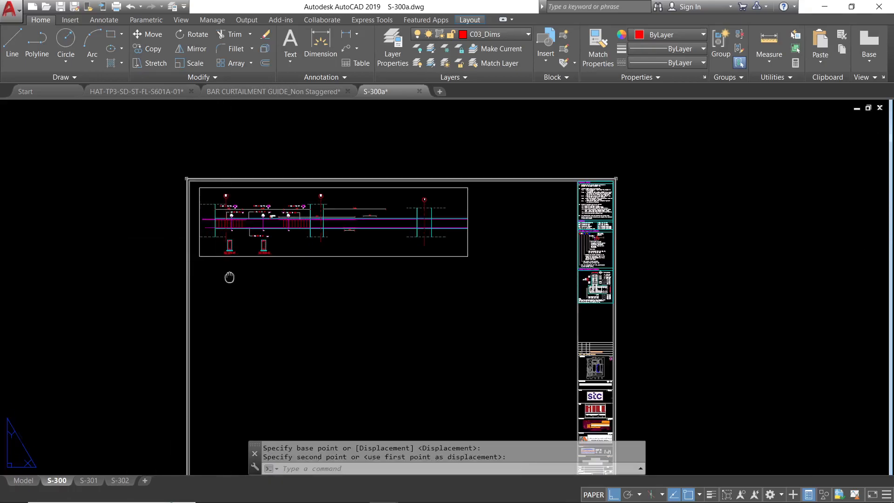
# - Copy the viewport straight down twice to stack three beam strips on the sheet
pyautogui.moveTo(229, 277); pyautogui.dragTo(231, 199, button='middle')
pyautogui.write('co')
pyautogui.press('space')
pyautogui.click(202, 181)
pyautogui.press('space')
pyautogui.click(134, 163)
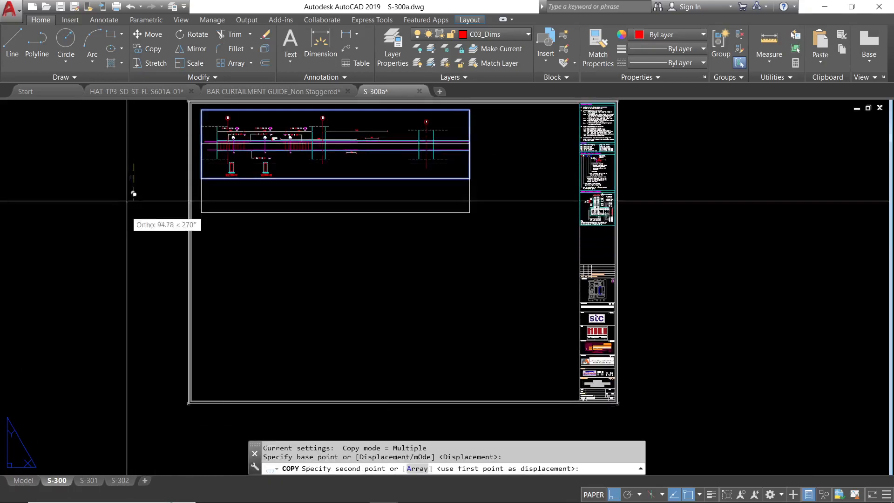
pyautogui.click(133, 248)
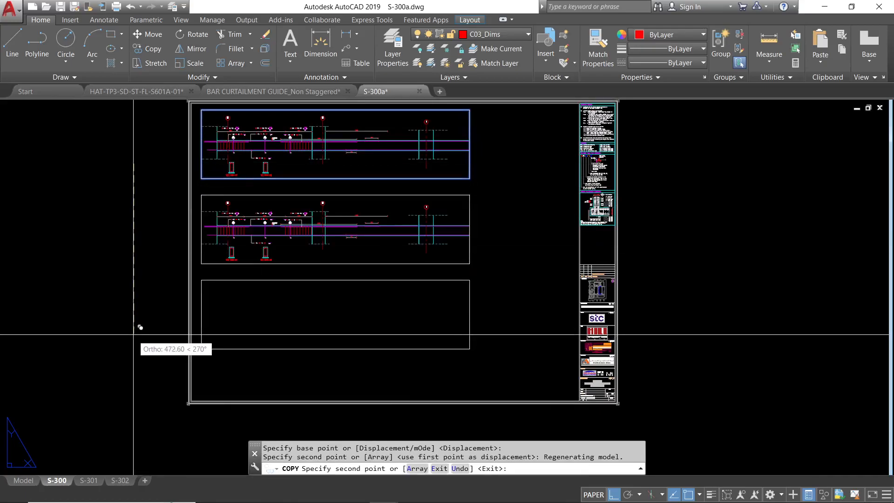
pyautogui.click(133, 324)
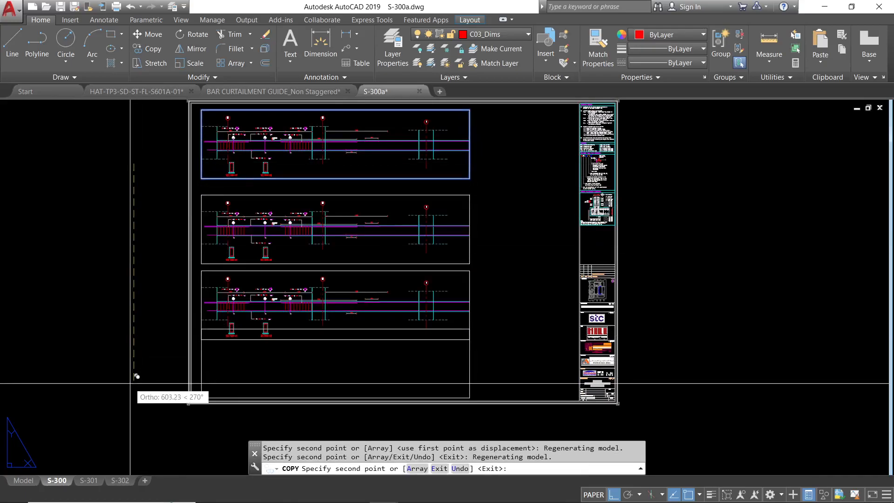
pyautogui.press('Escape')
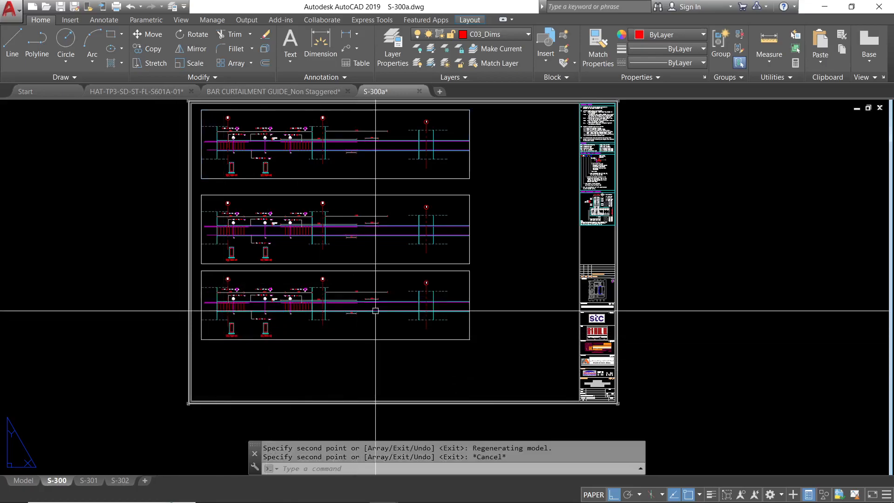
# - Extend the right edge of the top viewport almost to the title block so that axis 8A fits inside it
pyautogui.moveTo(374, 311); pyautogui.dragTo(335, 372, button='middle')
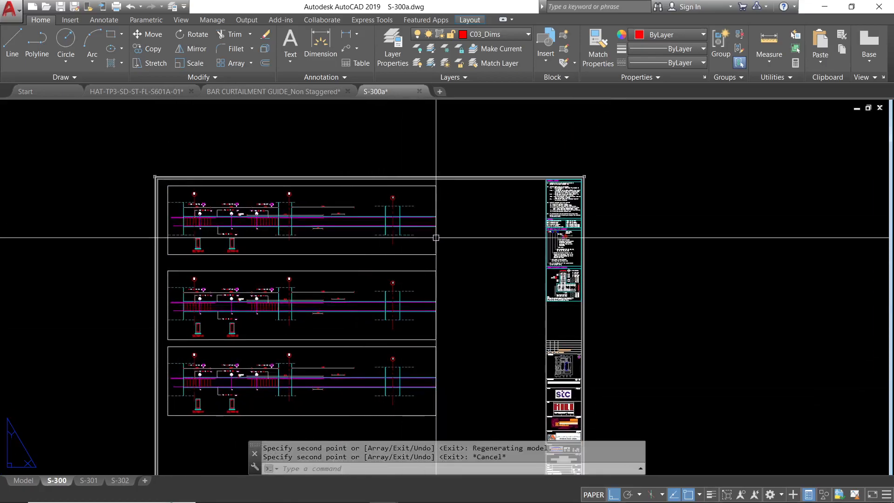
pyautogui.click(436, 251)
pyautogui.click(436, 254)
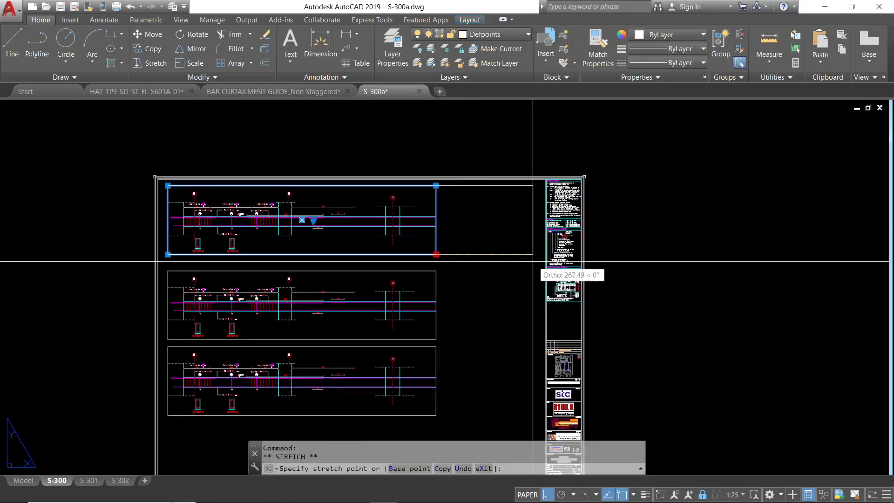
pyautogui.click(535, 260)
pyautogui.scroll(2, 531, 247)
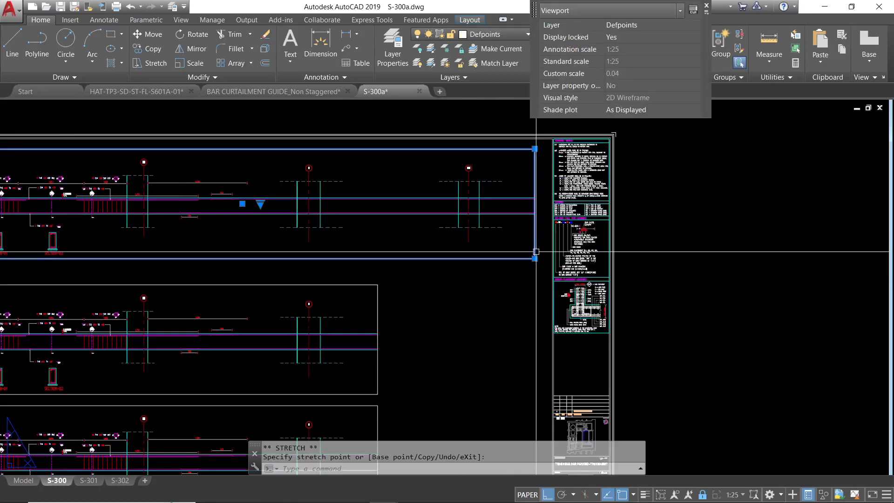
pyautogui.scroll(4, 536, 252)
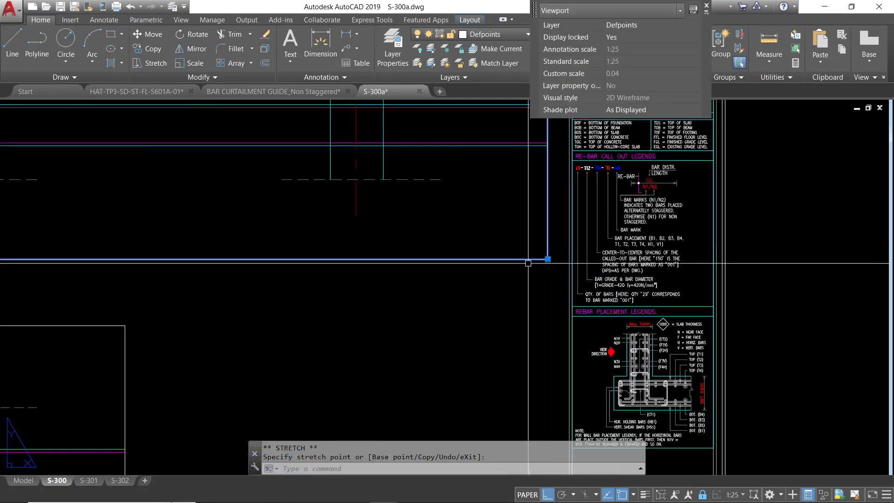
pyautogui.scroll(-5, 528, 262)
pyautogui.press('Escape')
# - Erase the two viewport copies below the widened one
pyautogui.write('E')
pyautogui.press('space')
pyautogui.click(451, 339)
pyautogui.click(413, 281)
pyautogui.press('space')
# - Copy the widened viewport straight up to a spot above the sheet border
pyautogui.scroll(10, 492, 168)
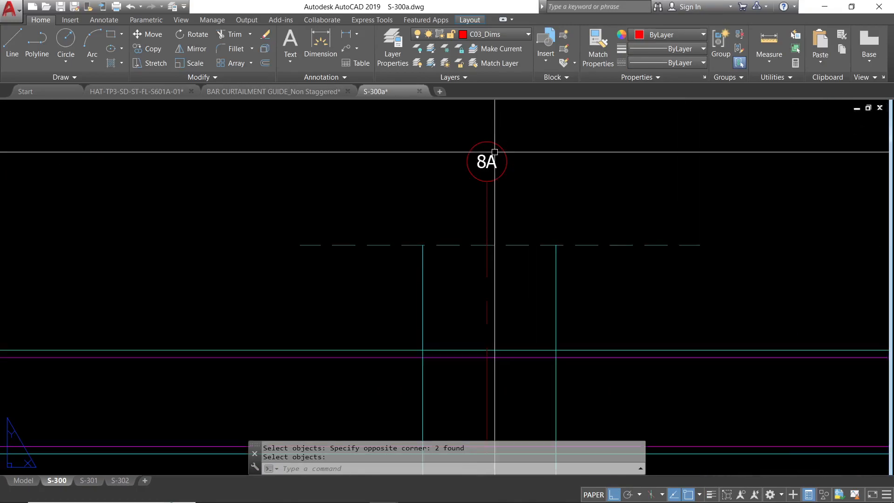
pyautogui.scroll(-10, 486, 167)
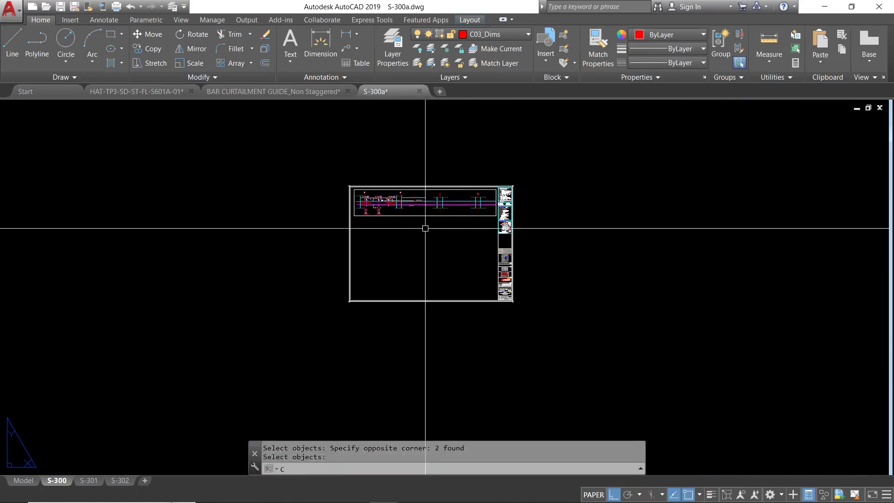
pyautogui.write('CA')
pyautogui.press('space')
pyautogui.click(407, 233)
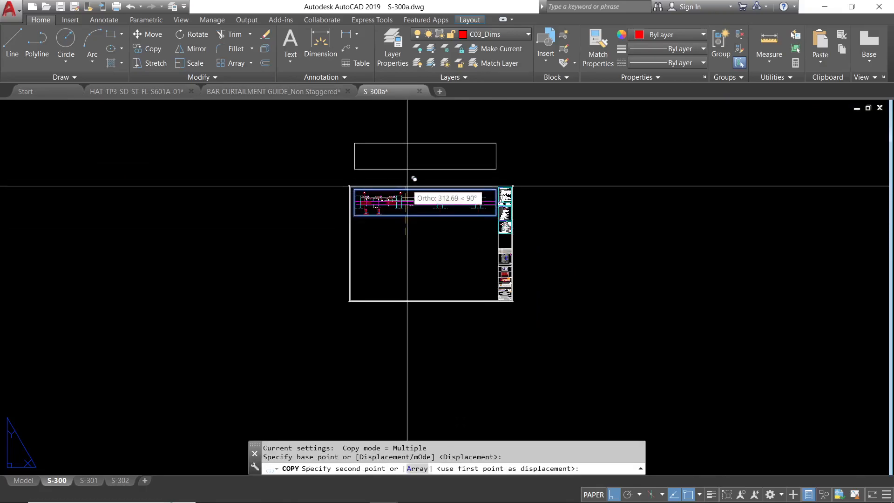
pyautogui.click(406, 163)
pyautogui.moveTo(476, 149); pyautogui.dragTo(410, 225, button='middle')
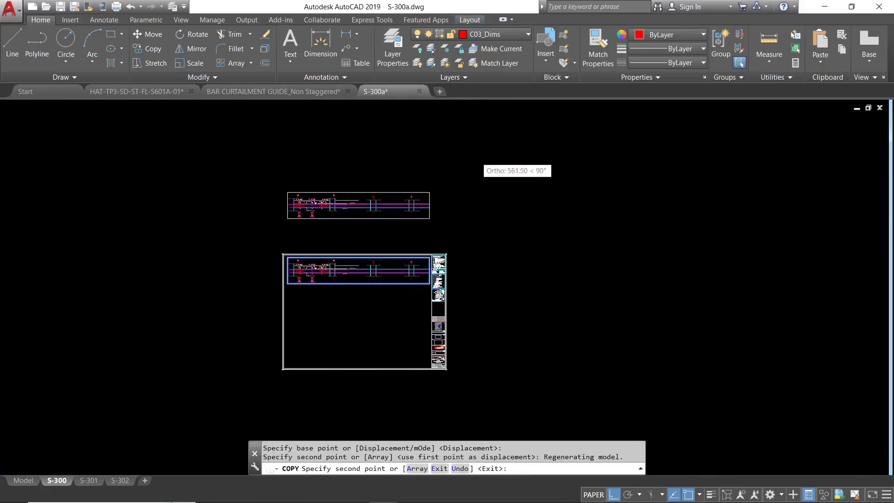
pyautogui.press('Escape')
# - Resize the copied viewport by bringing its left edge in next to axis 8A and extending its right edge past the beam's far end
pyautogui.scroll(4, 412, 223)
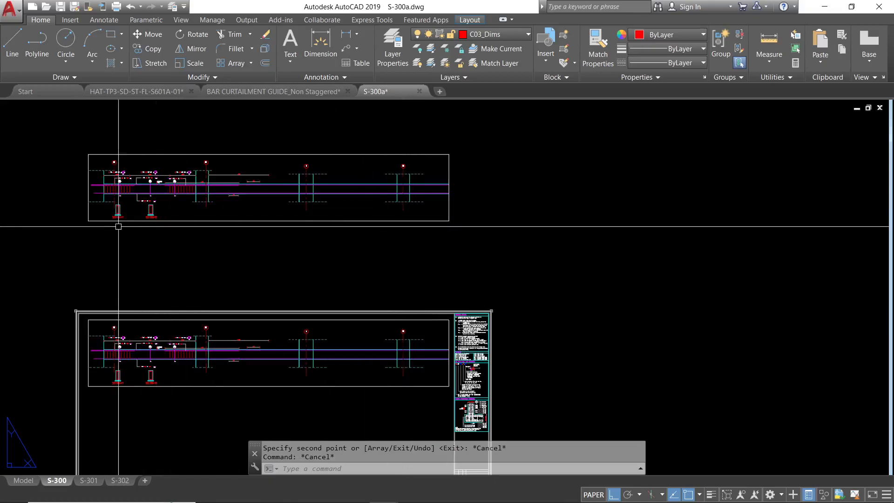
pyautogui.click(92, 221)
pyautogui.click(88, 220)
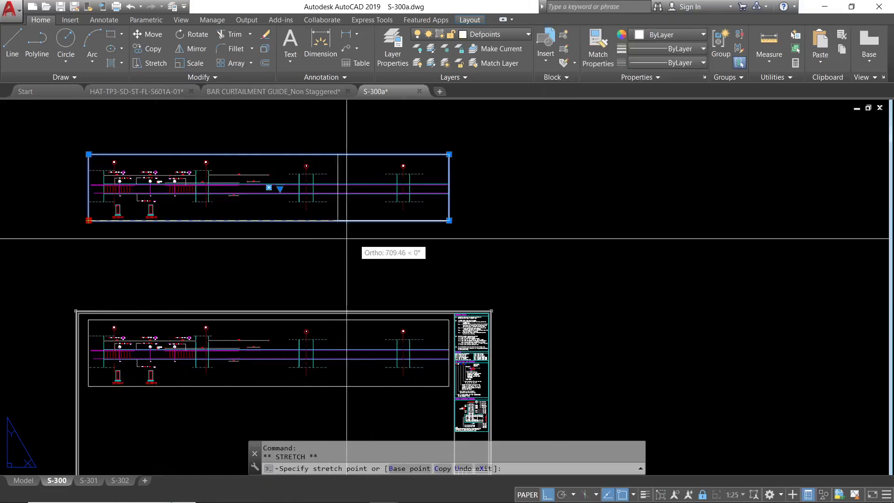
pyautogui.click(391, 239)
pyautogui.click(449, 220)
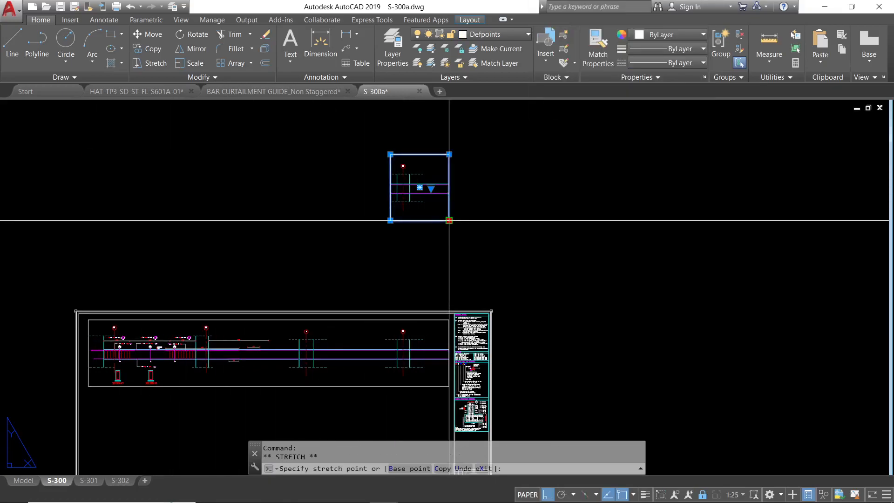
pyautogui.moveTo(657, 246); pyautogui.dragTo(358, 260, button='middle')
pyautogui.click(540, 257)
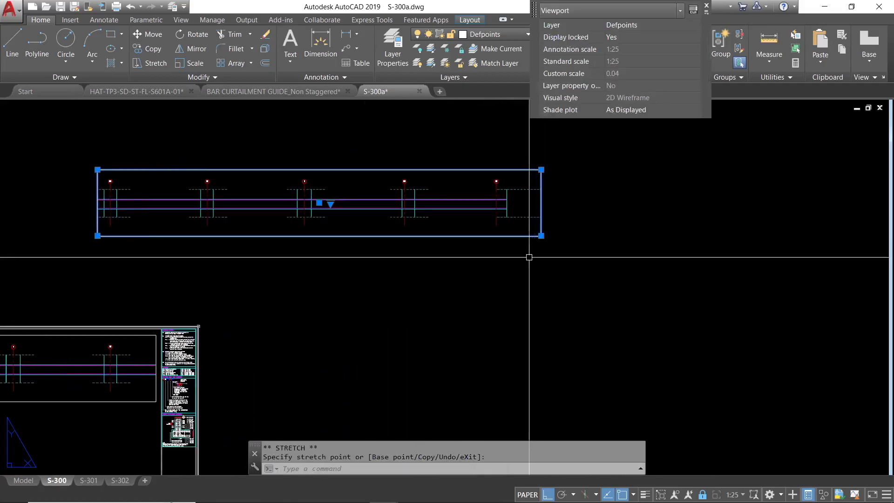
# - Pull the copied viewport's right edge inward so it ends just past the beam's far end
pyautogui.click(541, 236)
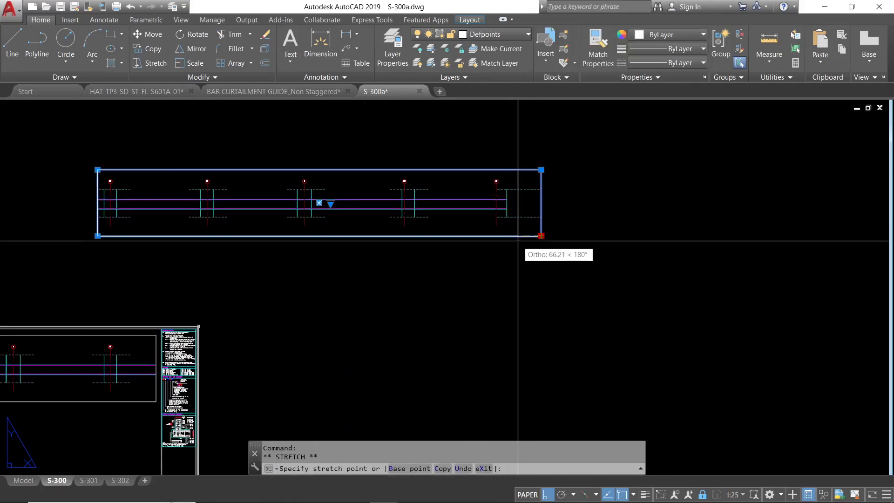
pyautogui.click(518, 236)
pyautogui.press('Escape')
pyautogui.scroll(2, 496, 176)
pyautogui.scroll(-4, 494, 186)
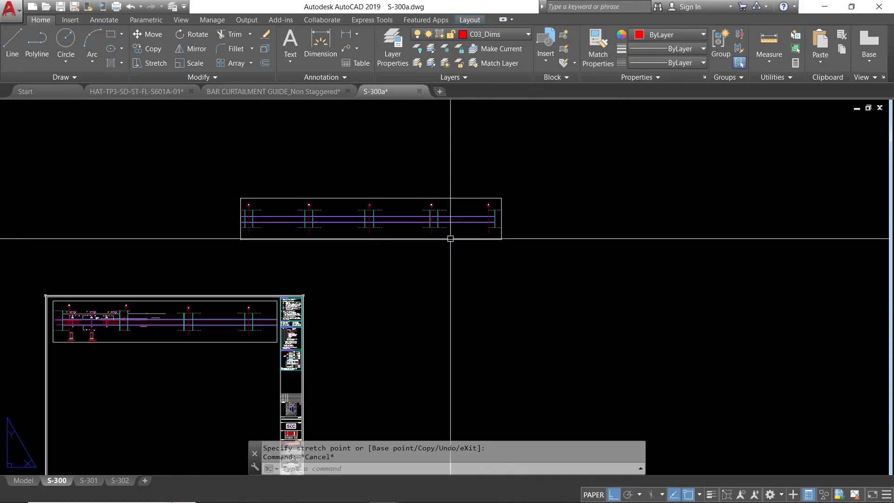
# - Move the copied viewport by its left edge midpoint onto the sheet, just inside the border and below the top viewport
pyautogui.click(336, 253)
pyautogui.click(255, 231)
pyautogui.press('Return')
pyautogui.click(240, 219)
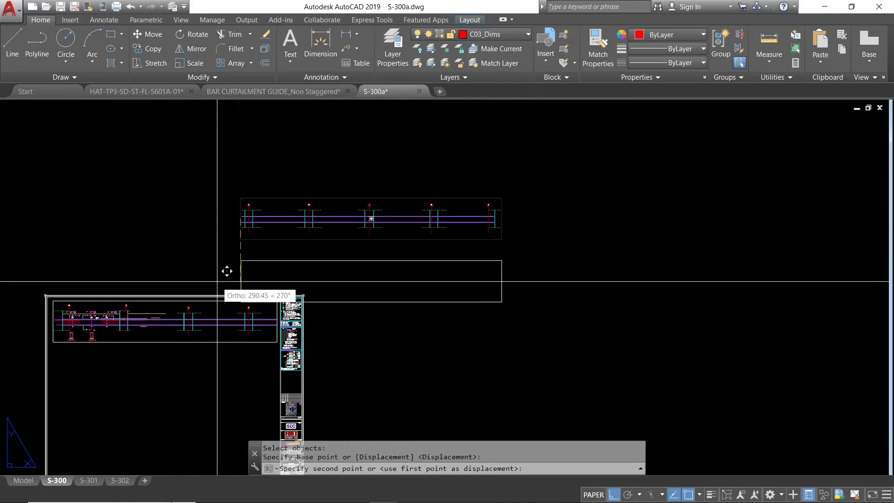
pyautogui.press('F8')
pyautogui.moveTo(96, 361); pyautogui.dragTo(272, 266, button='middle')
pyautogui.scroll(4, 219, 261)
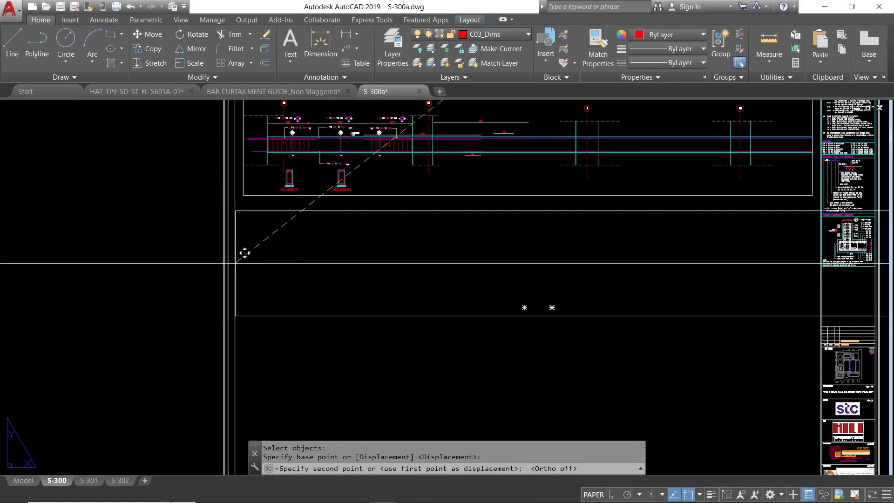
pyautogui.press('Escape')
pyautogui.moveTo(625, 286); pyautogui.dragTo(484, 329, button='middle')
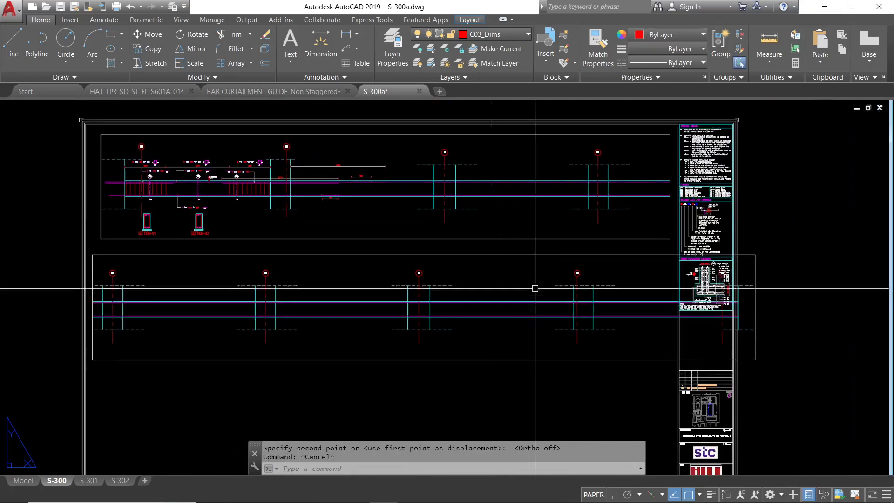
# - Stretch the lower viewport's right edge inward to align with the top viewport's right edge, clear of the title block
pyautogui.scroll(3, 579, 182)
pyautogui.scroll(-3, 565, 197)
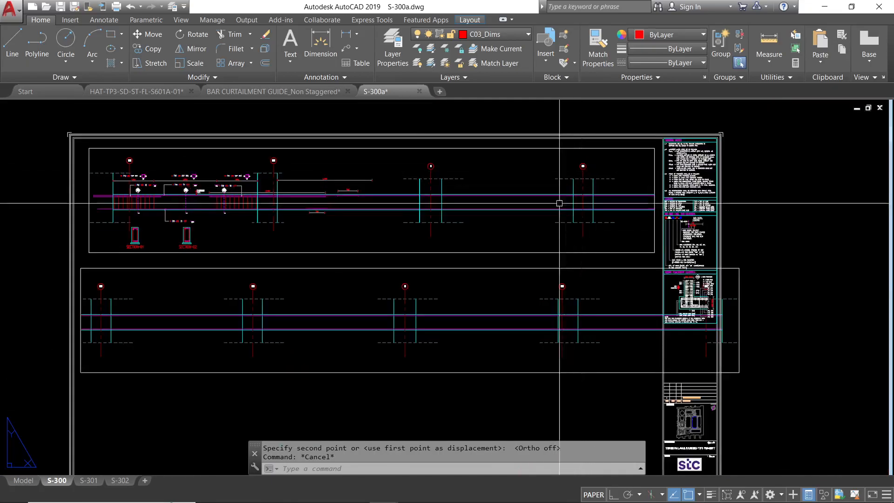
pyautogui.scroll(2, 654, 215)
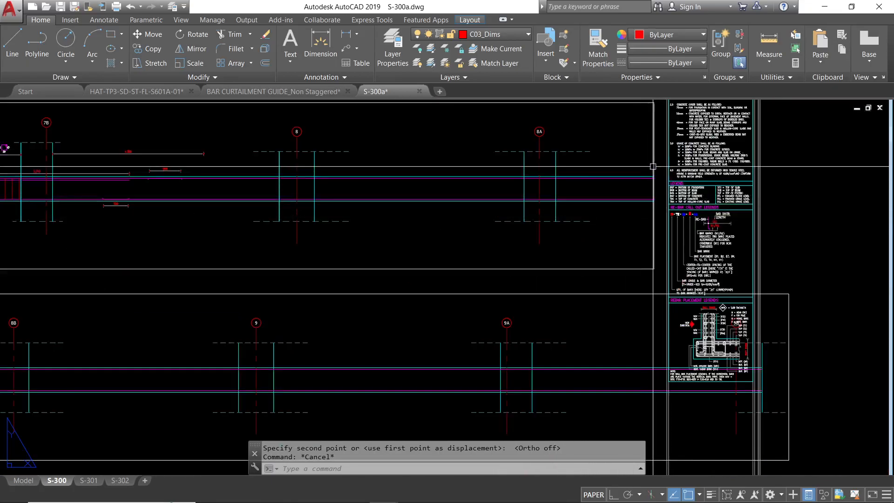
pyautogui.scroll(-4, 593, 235)
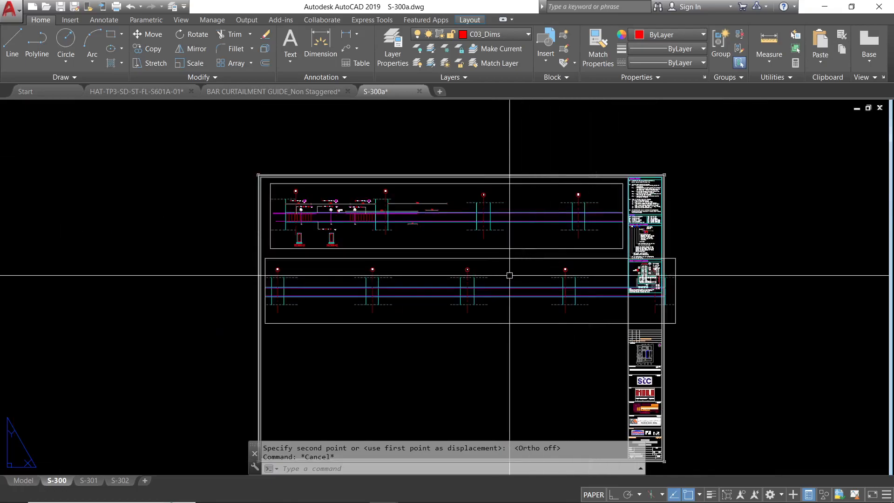
pyautogui.scroll(6, 274, 298)
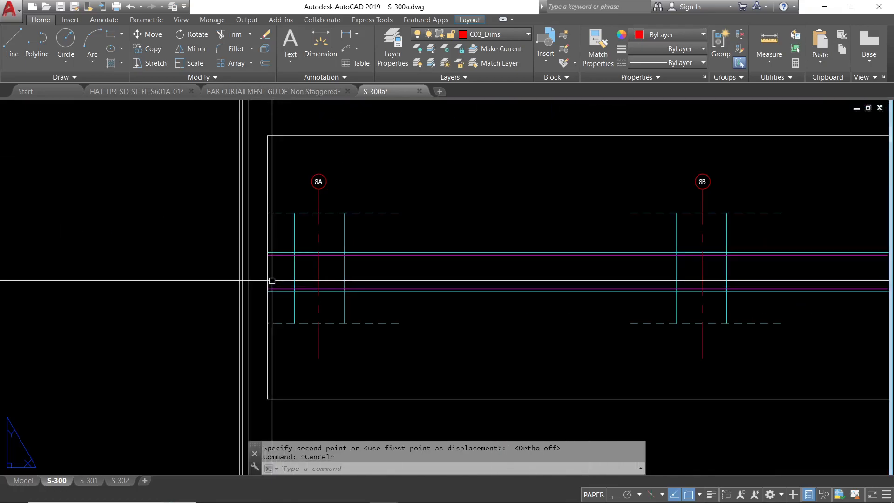
pyautogui.scroll(-3, 271, 280)
pyautogui.scroll(-2, 458, 305)
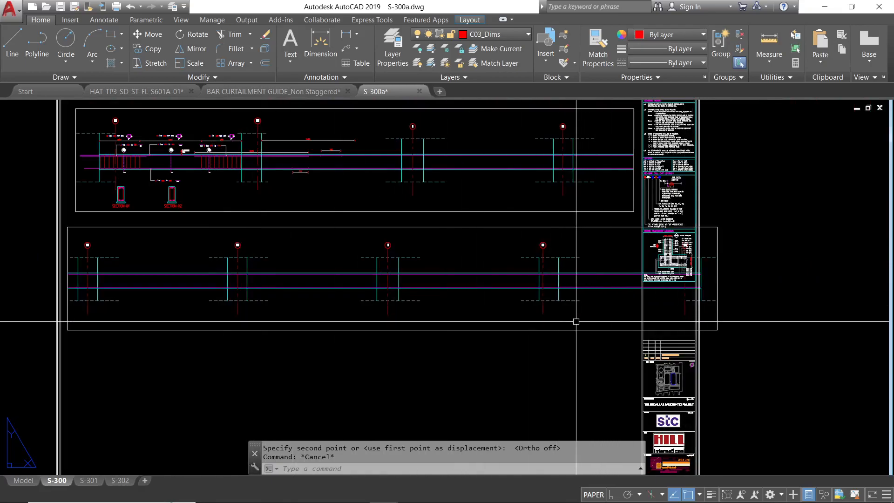
pyautogui.click(719, 315)
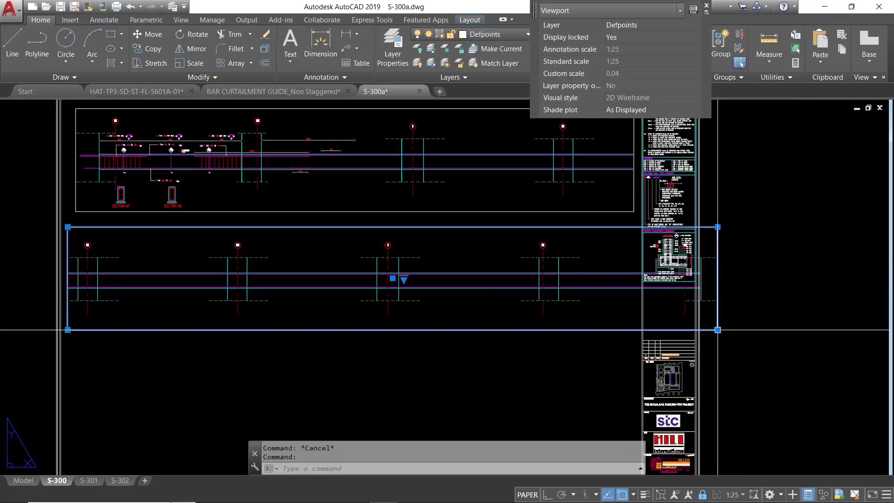
pyautogui.click(718, 329)
pyautogui.press('Escape')
pyautogui.press('Escape')
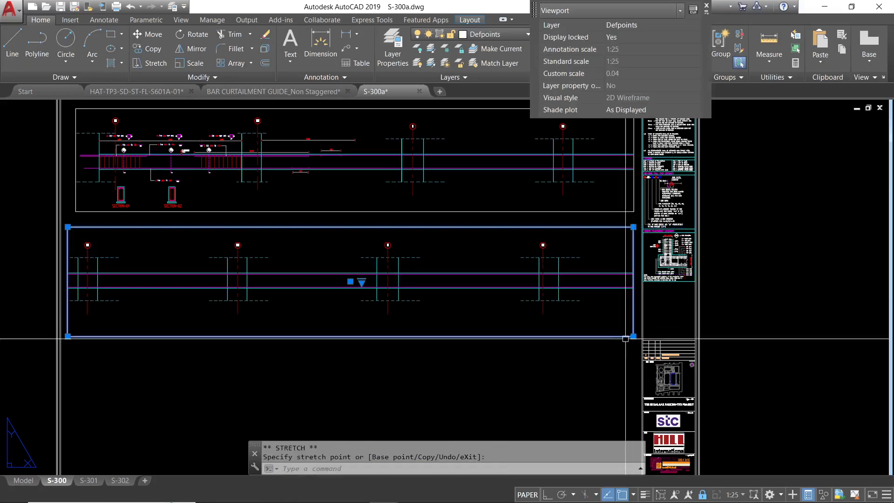
# - Activate and unlock the top viewport, set its scale to 1:30 and shift the beam elevation within the frame
pyautogui.scroll(-5, 428, 350)
pyautogui.scroll(-2, 413, 303)
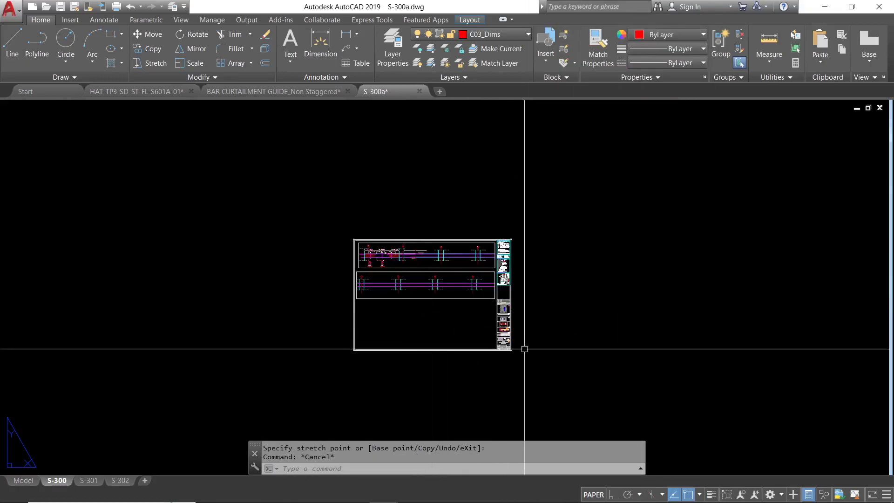
pyautogui.scroll(4, 425, 273)
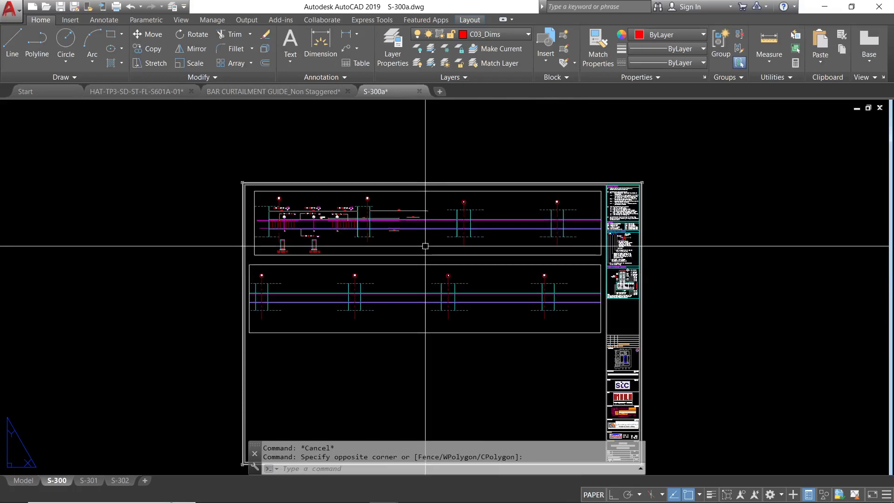
pyautogui.doubleClick(411, 237)
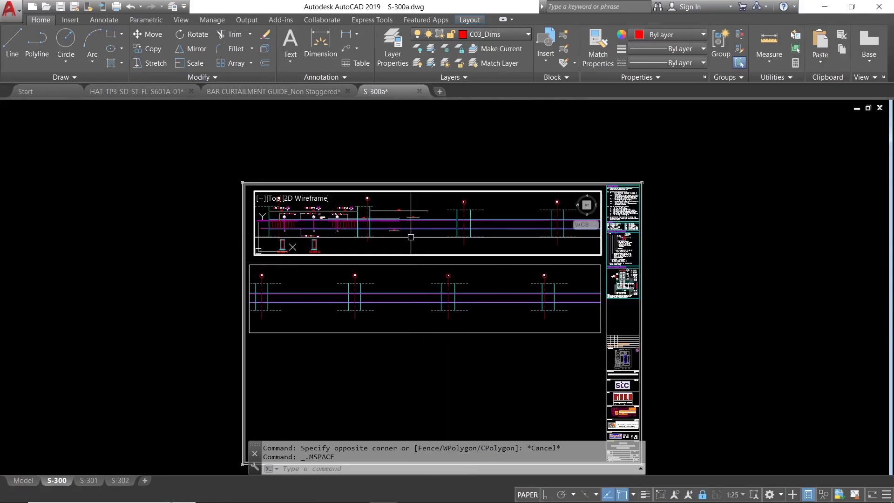
pyautogui.click(739, 494)
pyautogui.click(731, 298)
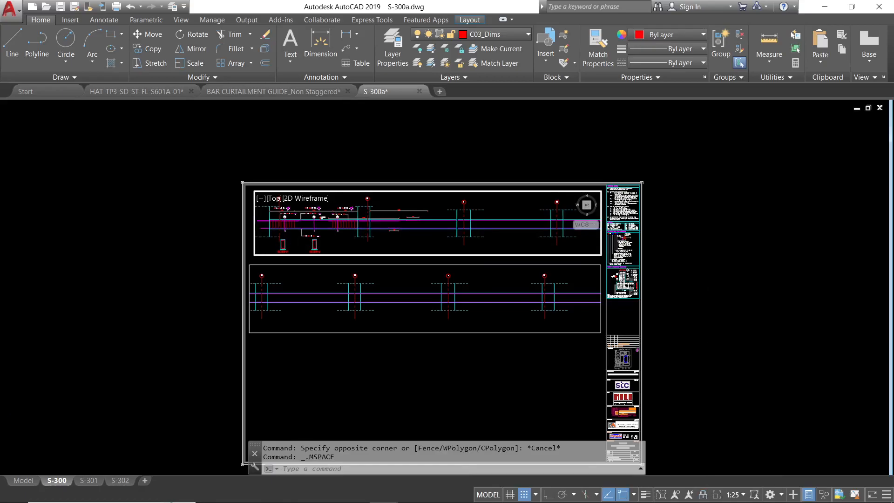
pyautogui.moveTo(428, 240)
pyautogui.mouseDown(button='middle')
pyautogui.moveTo(438, 240)
pyautogui.moveTo(400, 239)
pyautogui.mouseUp(button='middle')
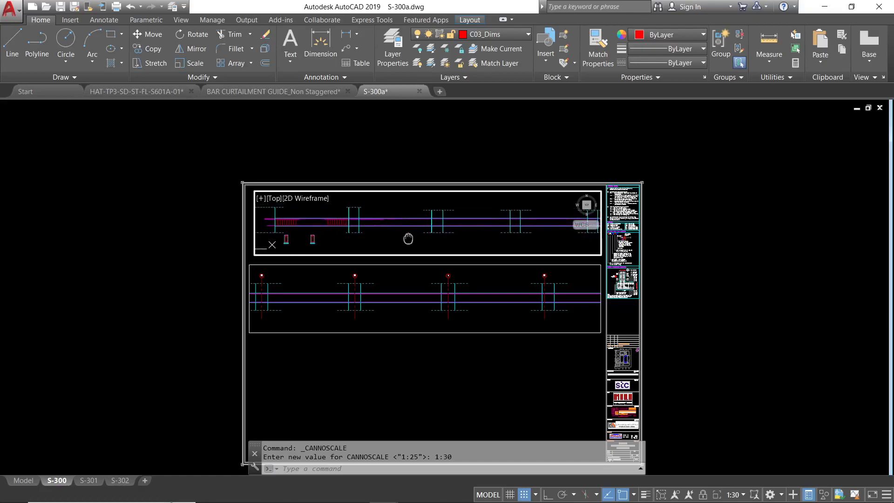
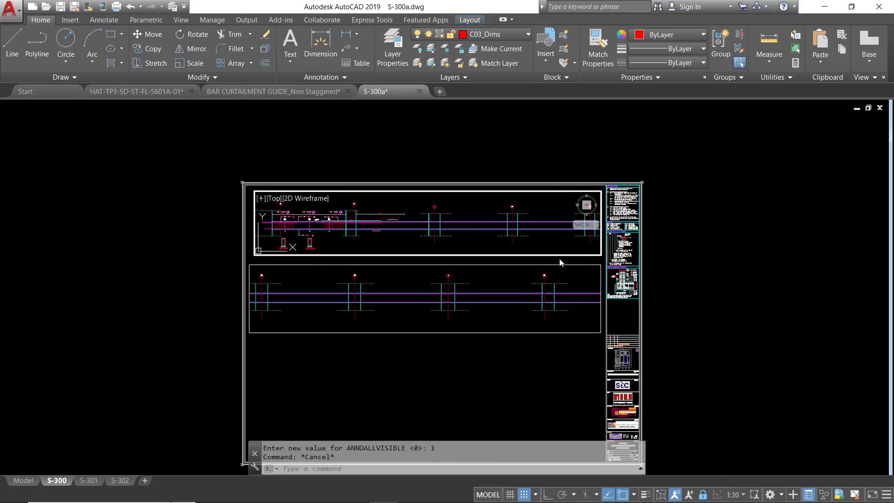
# - Leave the upper viewport's model space and return to paper space on sheet S-300
pyautogui.write('ps')
pyautogui.press('Return')
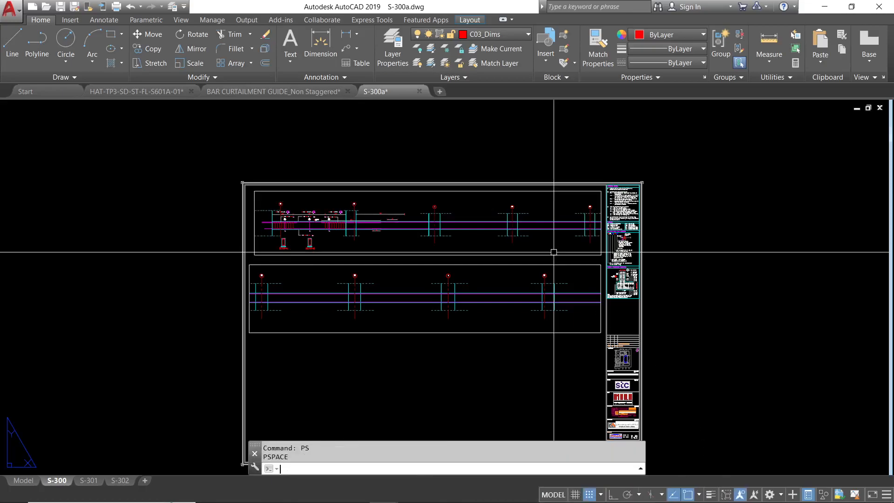
pyautogui.press('Escape')
pyautogui.scroll(8, 554, 251)
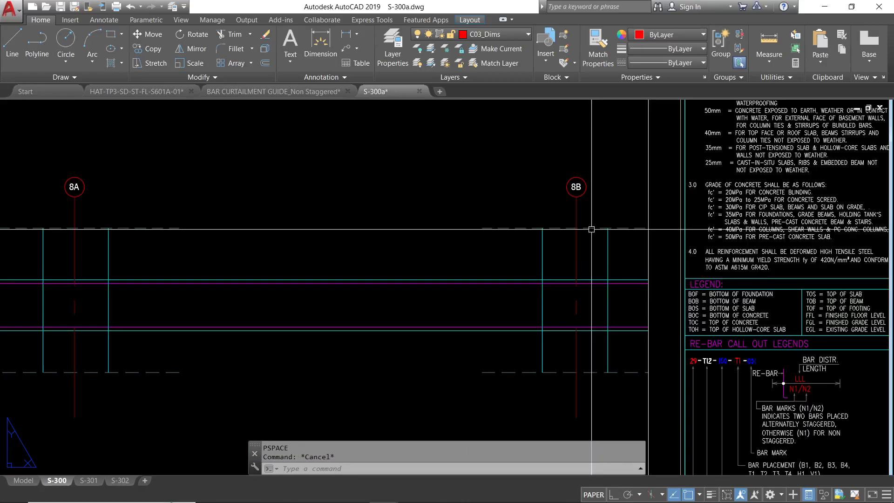
pyautogui.scroll(-3, 591, 229)
pyautogui.scroll(-3, 429, 347)
pyautogui.moveTo(428, 347); pyautogui.dragTo(478, 289, button='middle')
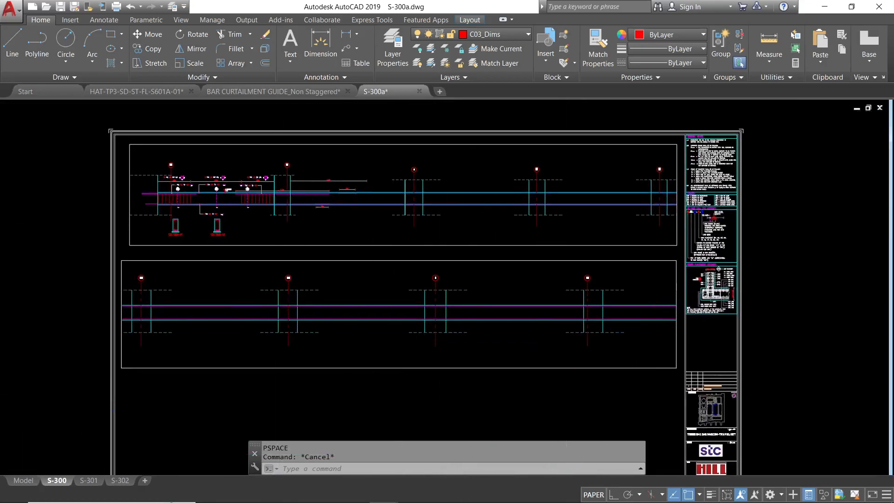
pyautogui.scroll(4, 278, 289)
pyautogui.scroll(-4, 286, 293)
# - Unlock the lower viewport's display and set its scale to 1:30
pyautogui.click(180, 355)
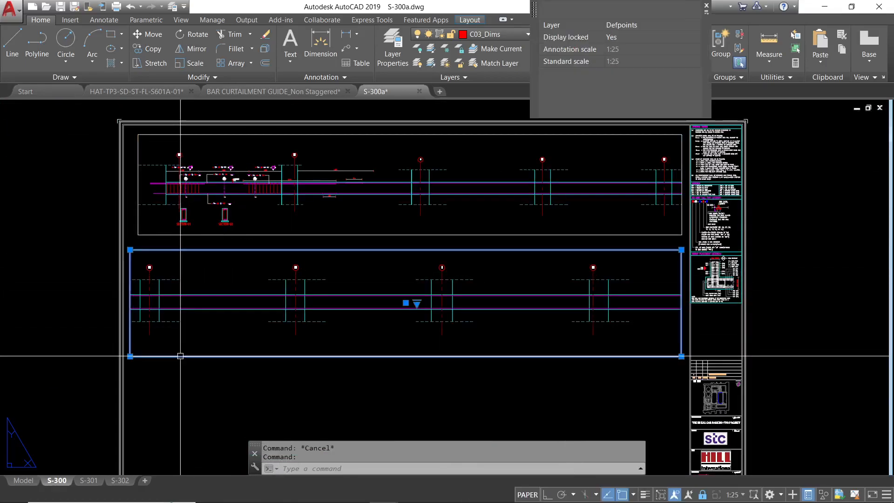
pyautogui.press('Escape')
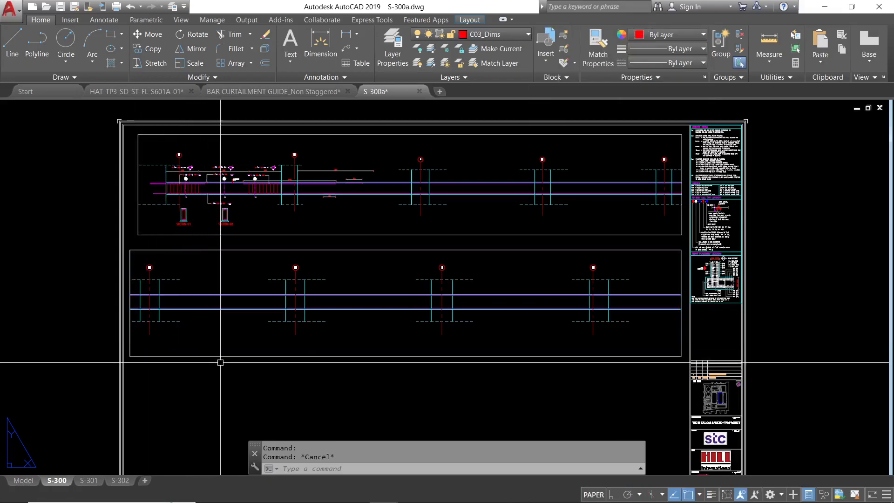
pyautogui.click(225, 357)
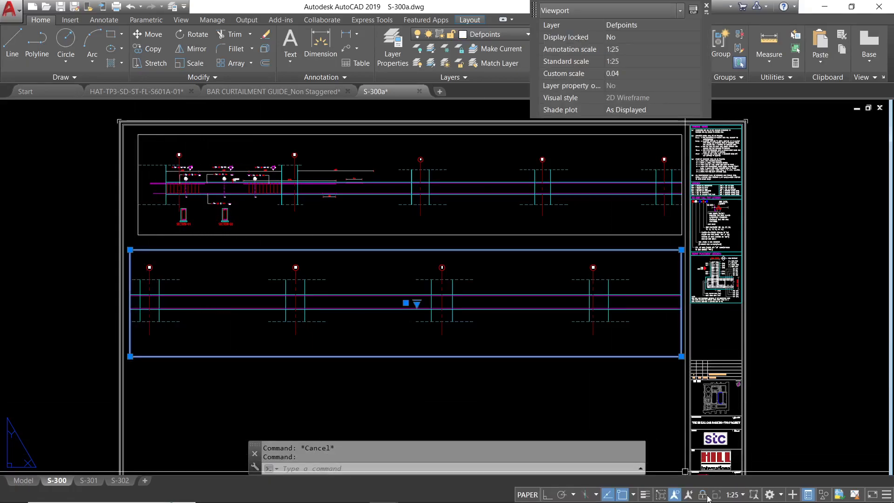
pyautogui.click(741, 496)
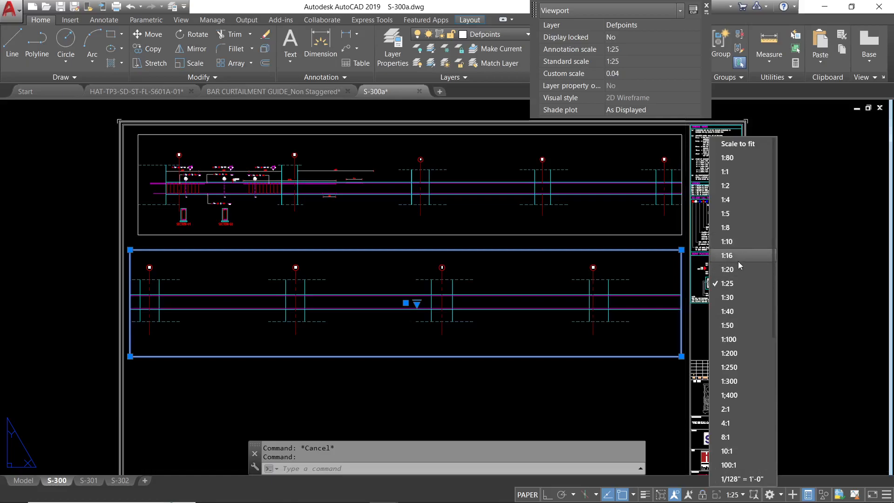
pyautogui.click(727, 297)
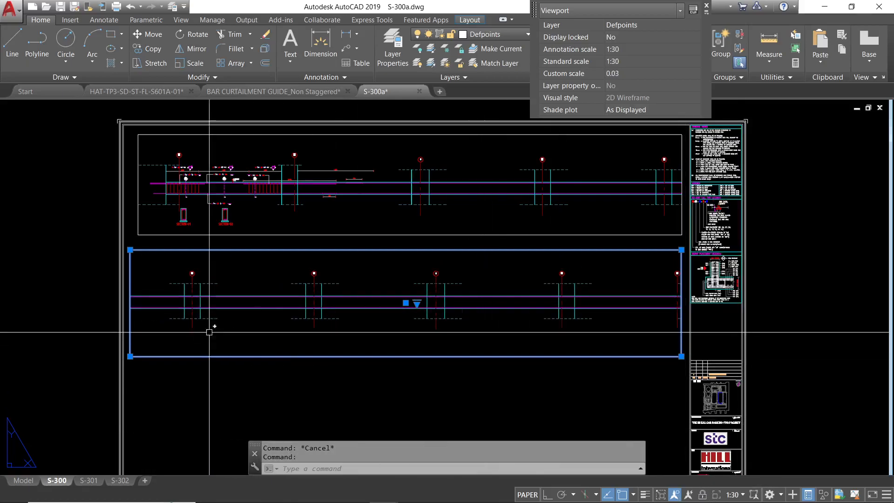
# - Tighten the lower viewport's frame around the beam elevation by pulling in its upper, lower and left edges
pyautogui.click(130, 356)
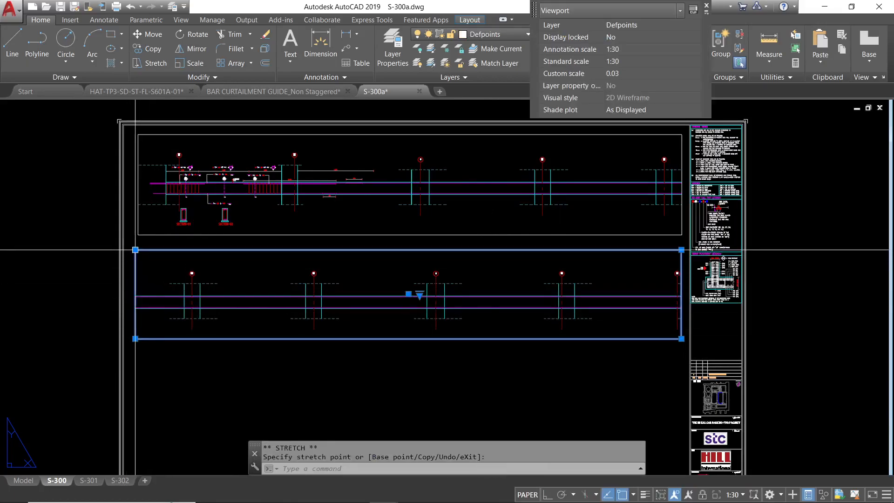
pyautogui.click(135, 267)
pyautogui.press('Escape')
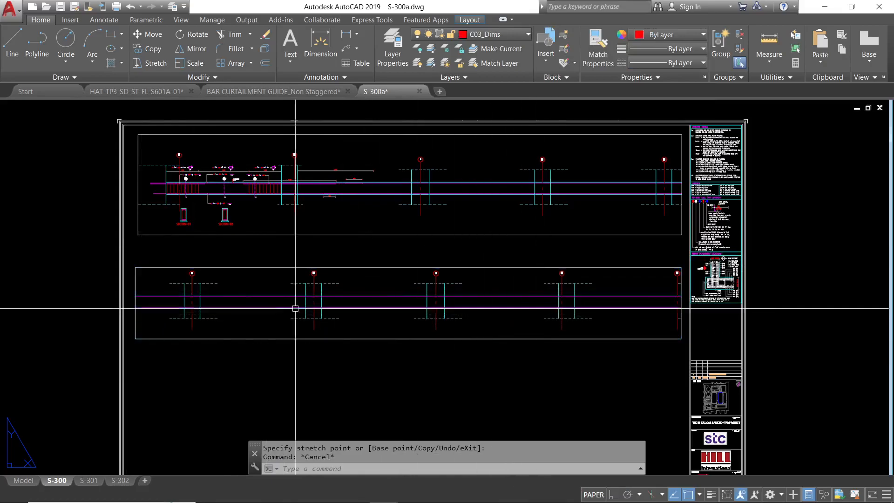
# - Crop the lower viewport by stretching its left edge to just before grid 8B
pyautogui.scroll(4, 317, 312)
pyautogui.click(97, 248)
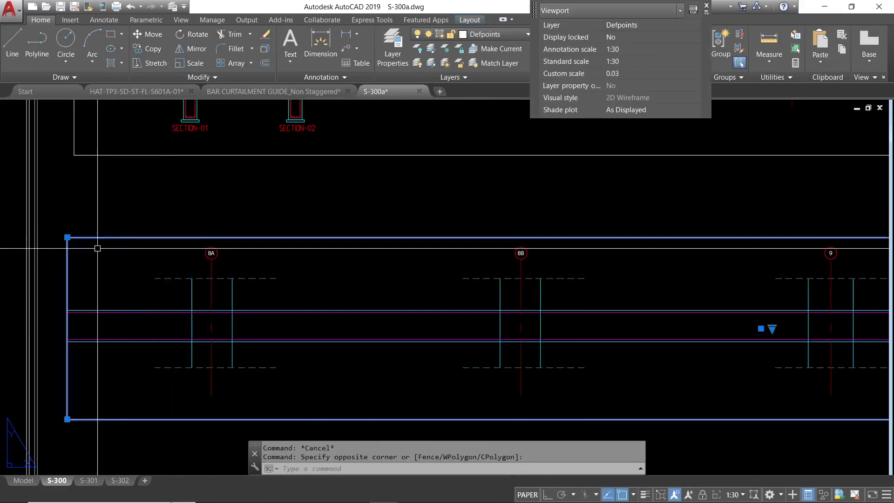
pyautogui.click(67, 237)
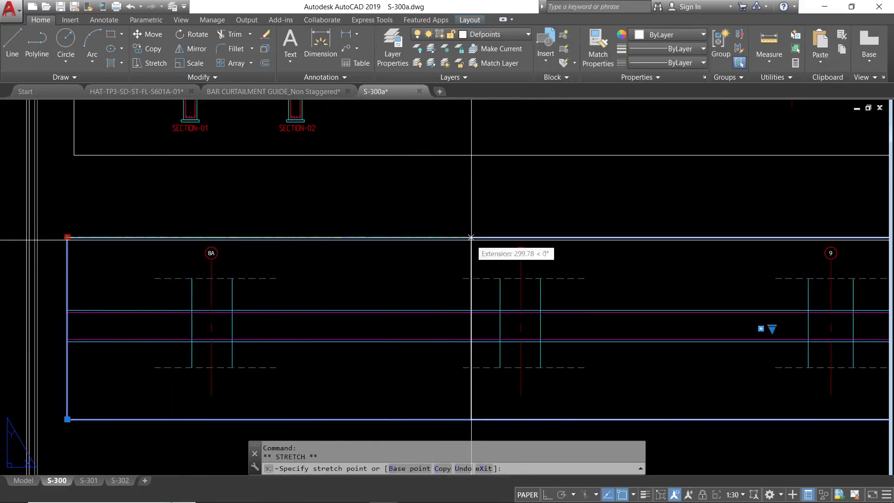
pyautogui.press('Escape')
pyautogui.scroll(-6, 565, 265)
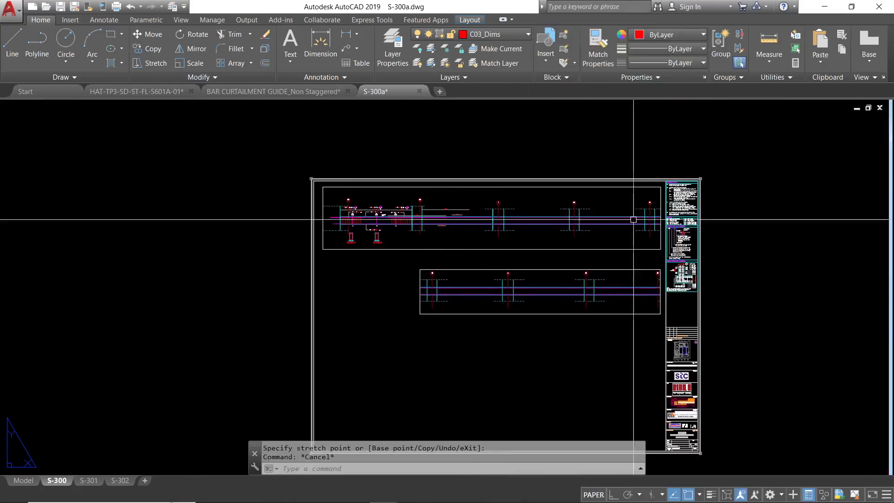
# - Move the lower viewport left so it lines up beneath the left edge of the upper viewport
pyautogui.scroll(8, 657, 211)
pyautogui.scroll(-6, 657, 211)
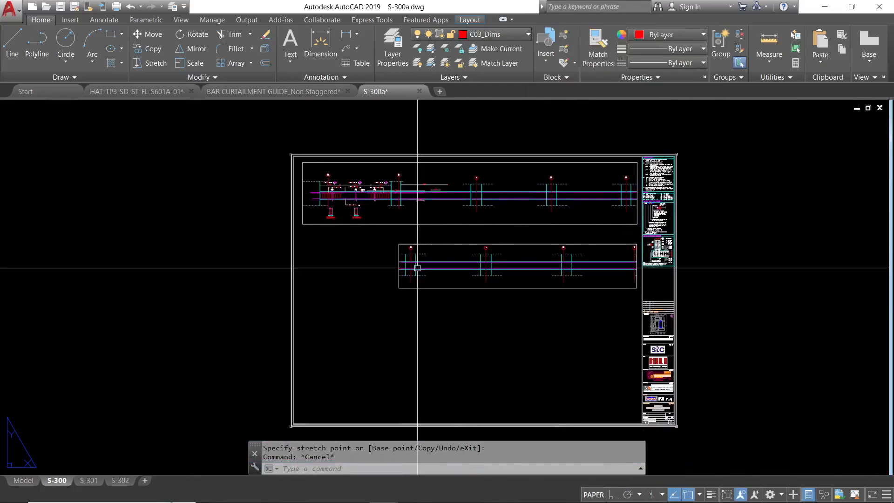
pyautogui.press('Return')
pyautogui.click(486, 338)
pyautogui.click(389, 332)
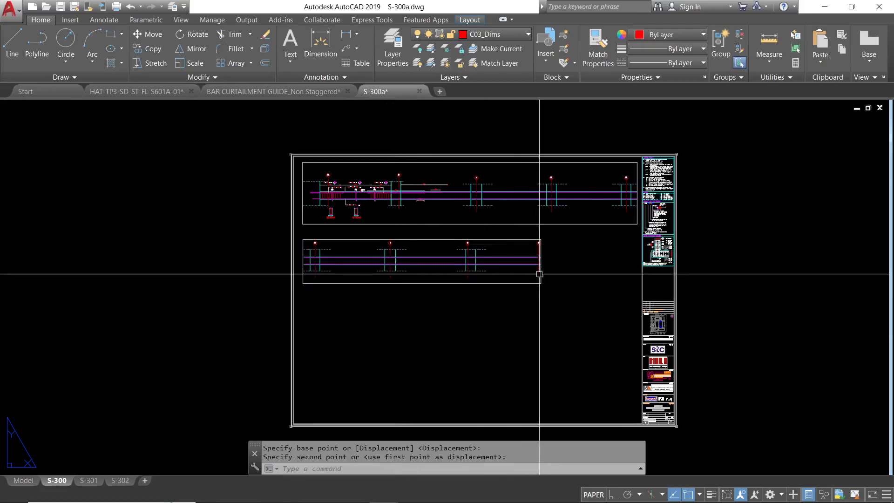
# - Stretch the lower viewport's upper right corner outward to about the upper viewport's right edge
pyautogui.click(541, 258)
pyautogui.click(543, 241)
pyautogui.click(541, 239)
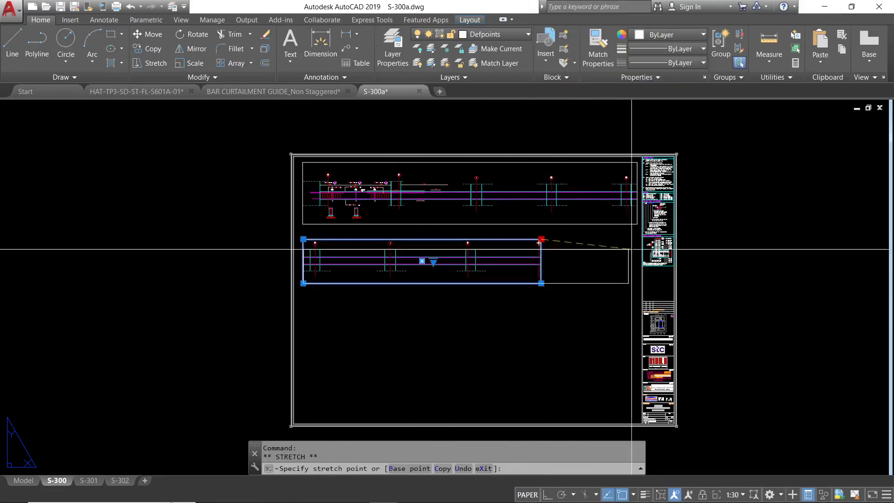
pyautogui.click(635, 237)
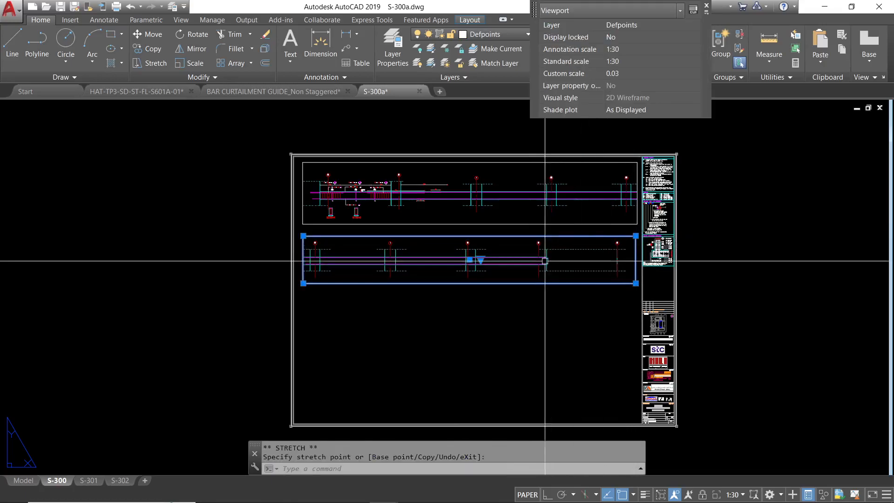
pyautogui.press('Escape')
pyautogui.scroll(3, 509, 250)
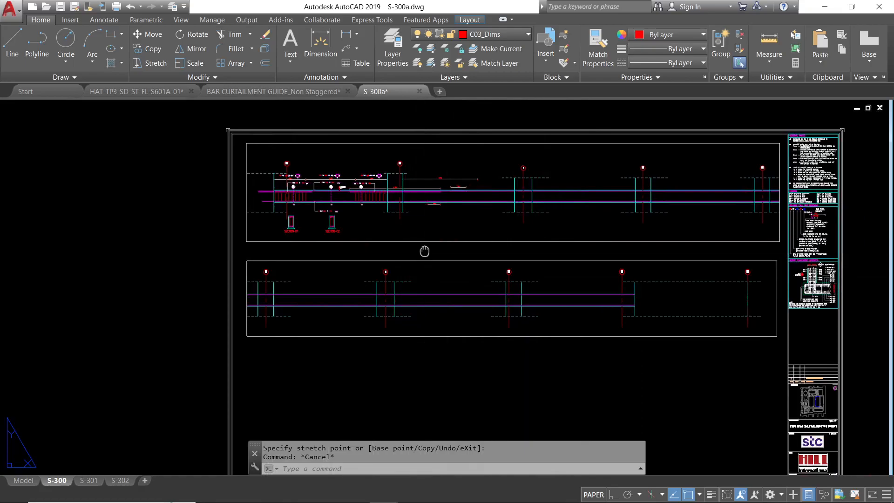
pyautogui.moveTo(424, 251); pyautogui.dragTo(409, 273, button='middle')
pyautogui.scroll(6, 193, 307)
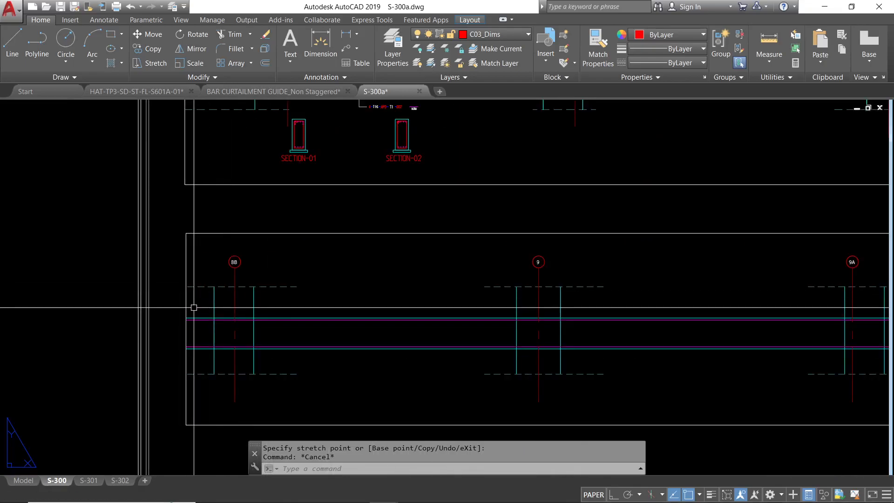
pyautogui.scroll(-3, 193, 307)
pyautogui.scroll(5, 200, 303)
pyautogui.click(198, 293)
pyautogui.click(191, 286)
pyautogui.click(183, 296)
pyautogui.doubleClick(313, 310)
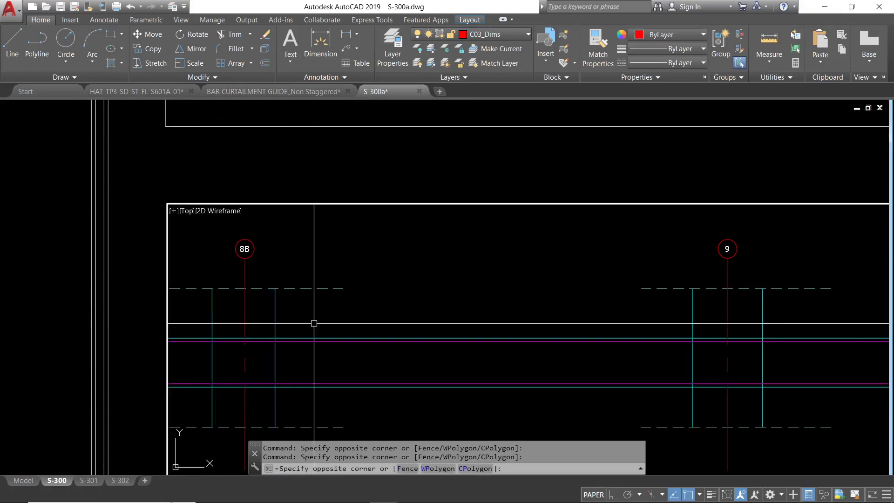
pyautogui.click(185, 294)
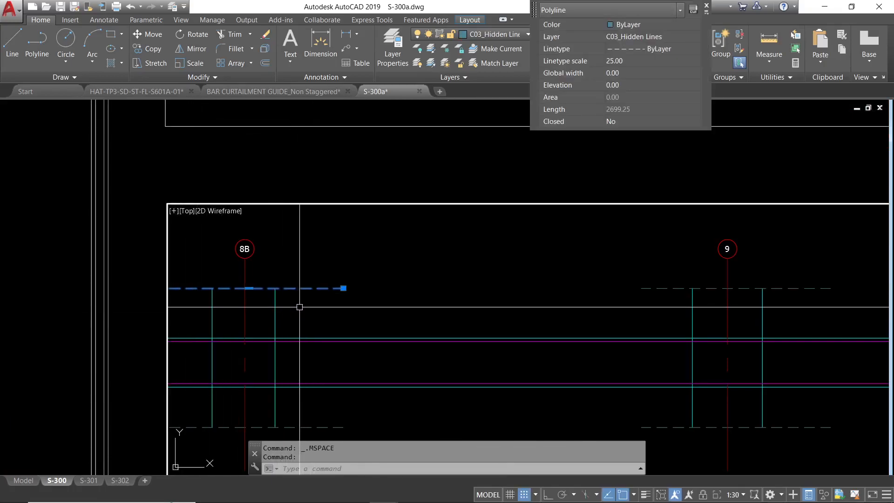
pyautogui.press('Escape')
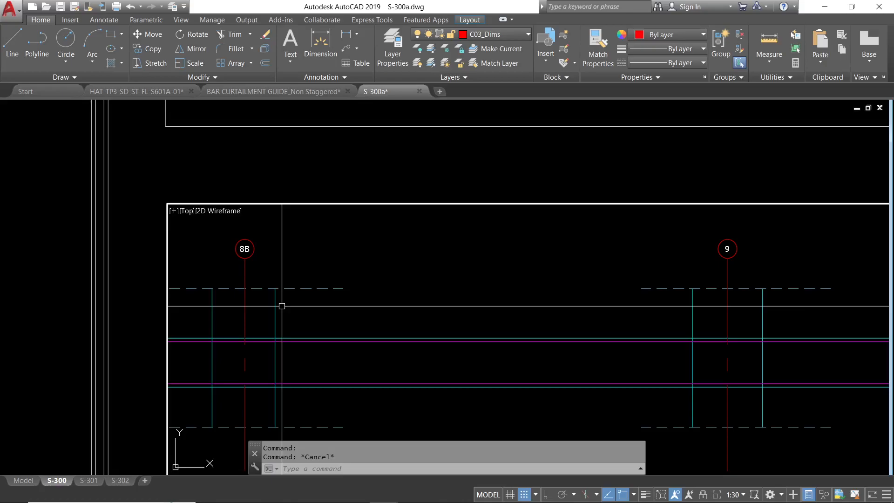
pyautogui.write('PS')
pyautogui.press('Return')
pyautogui.scroll(-4, 373, 293)
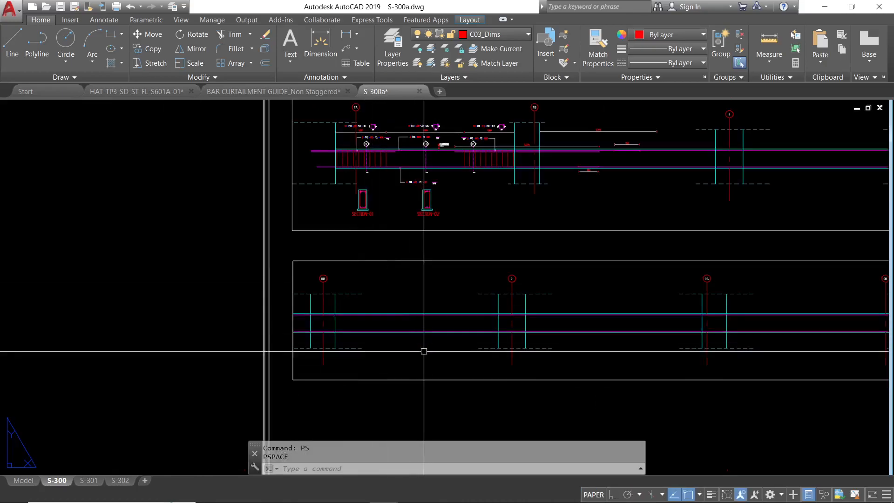
# - Lock the lower viewport's display at its 1:30 scale
pyautogui.click(427, 380)
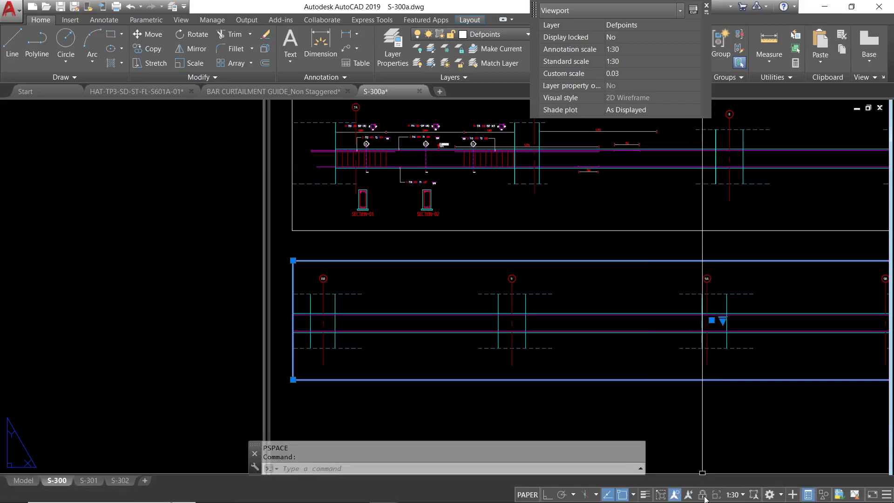
pyautogui.scroll(-4, 540, 209)
pyautogui.press('Escape')
pyautogui.click(551, 208)
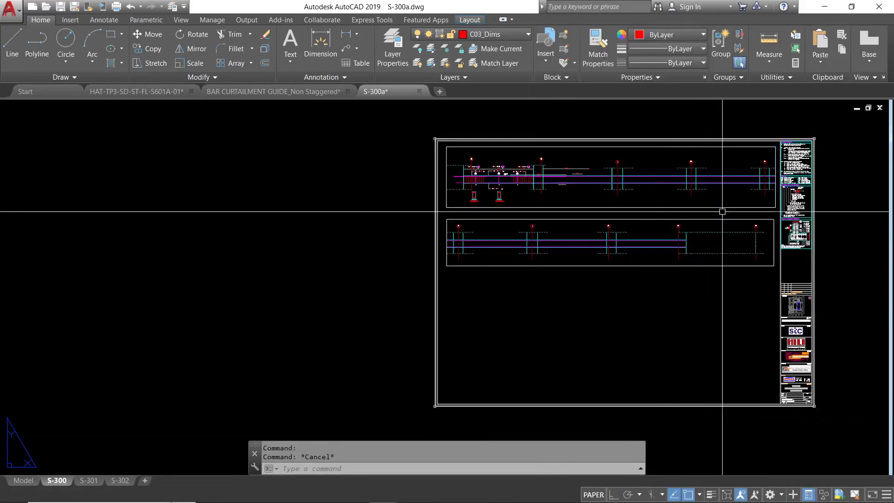
# - Make layer C03_Hidden Lines current and draw a vertical break line on the upper viewport's right edge beyond grid 8B
pyautogui.scroll(4, 719, 213)
pyautogui.scroll(4, 554, 208)
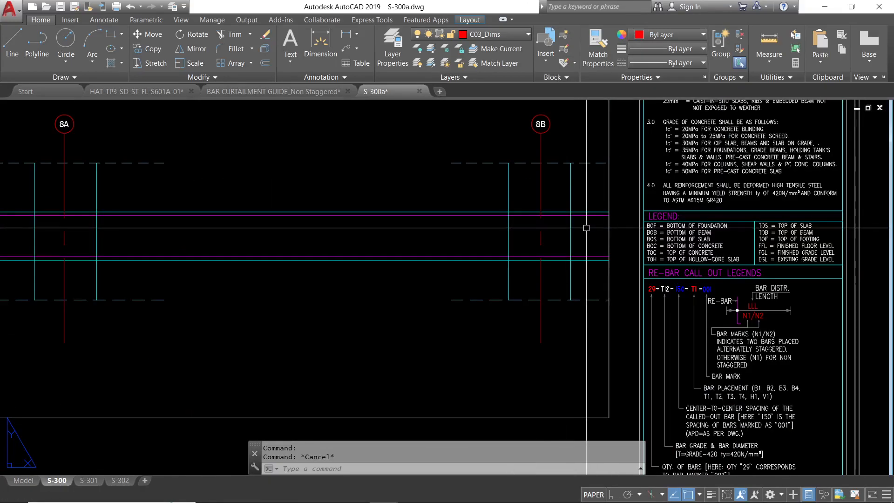
pyautogui.click(481, 35)
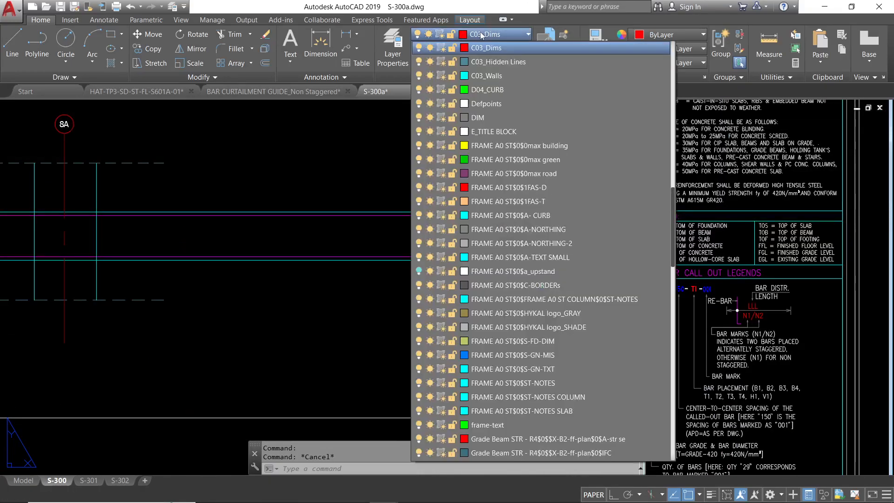
pyautogui.click(495, 60)
pyautogui.press('Return')
pyautogui.click(609, 195)
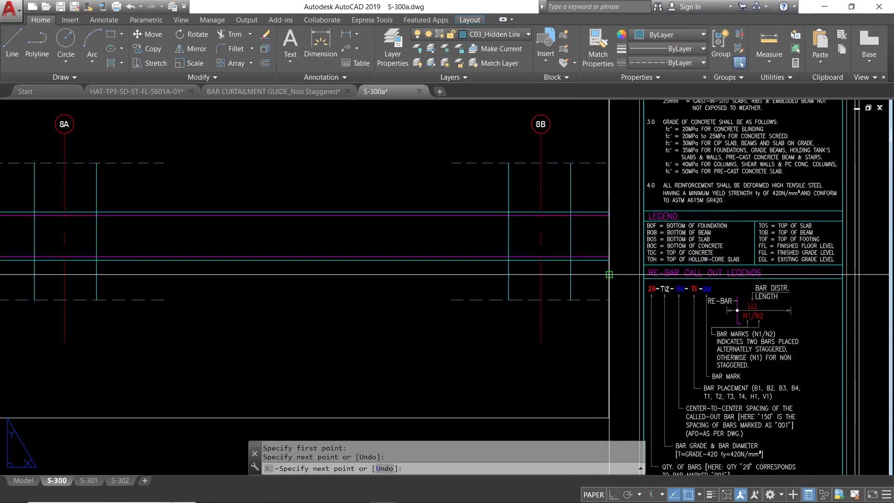
pyautogui.press('Escape')
# - Draw a matching vertical break line across the beam on the lower viewport's left edge beside grid 8B
pyautogui.scroll(-5, 465, 279)
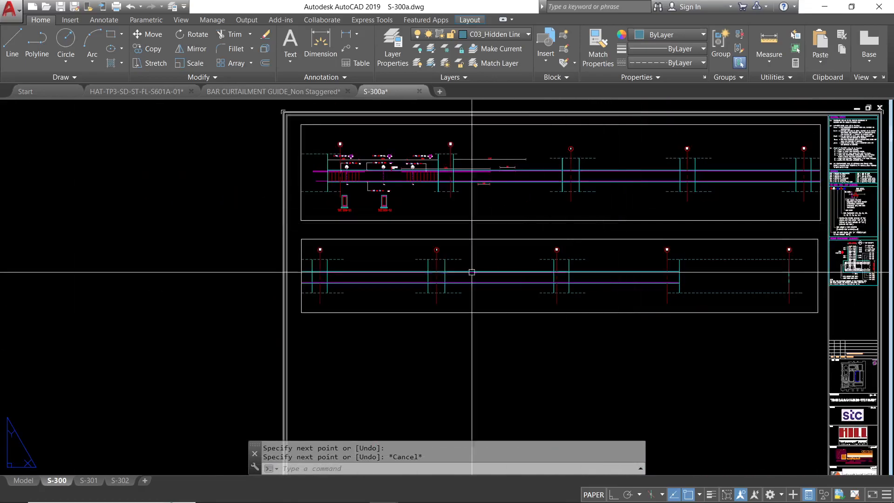
pyautogui.scroll(4, 289, 268)
pyautogui.write('L')
pyautogui.press('Return')
pyautogui.click(321, 262)
pyautogui.click(319, 313)
pyautogui.press('Escape')
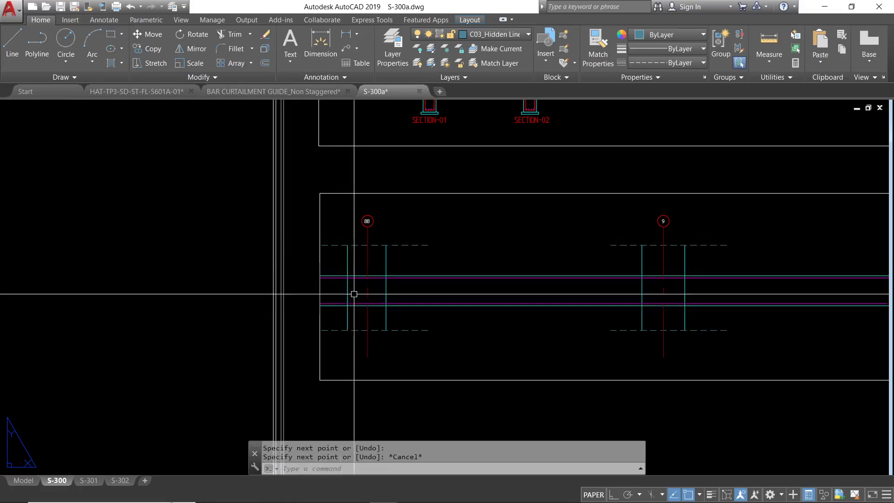
# - Turn off the Defpoints layer to hide the viewport frames on the sheet
pyautogui.scroll(-4, 353, 294)
pyautogui.click(506, 33)
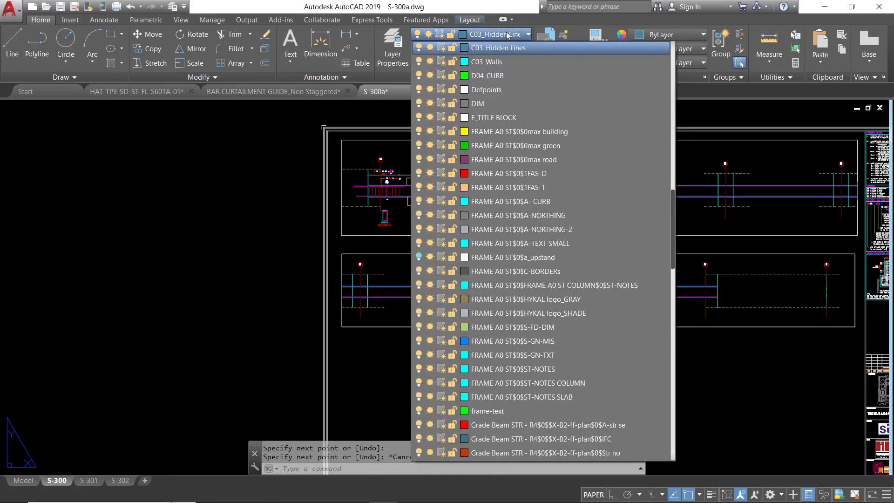
pyautogui.click(418, 90)
pyautogui.press('Escape')
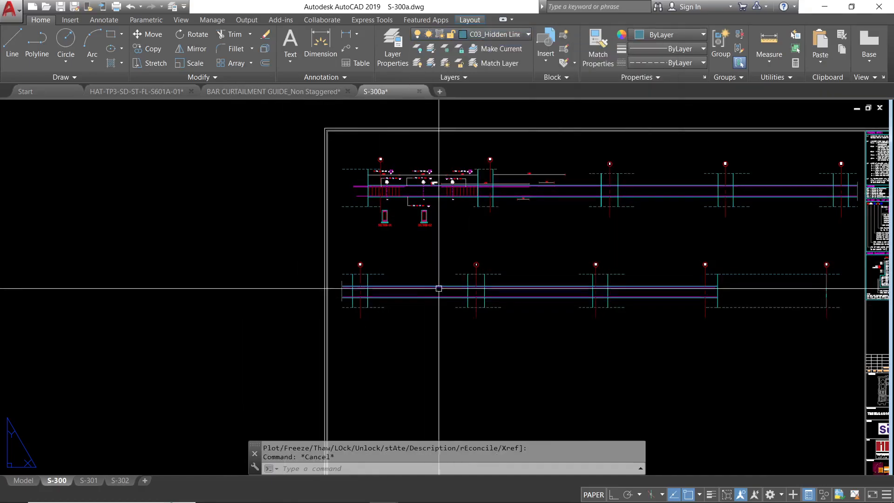
# - Examine the dashed break lines where the beam elevation is split near grid 8B in both rows
pyautogui.moveTo(434, 289); pyautogui.dragTo(226, 281, button='middle')
pyautogui.scroll(8, 598, 175)
pyautogui.scroll(2, 605, 186)
pyautogui.scroll(-12, 598, 192)
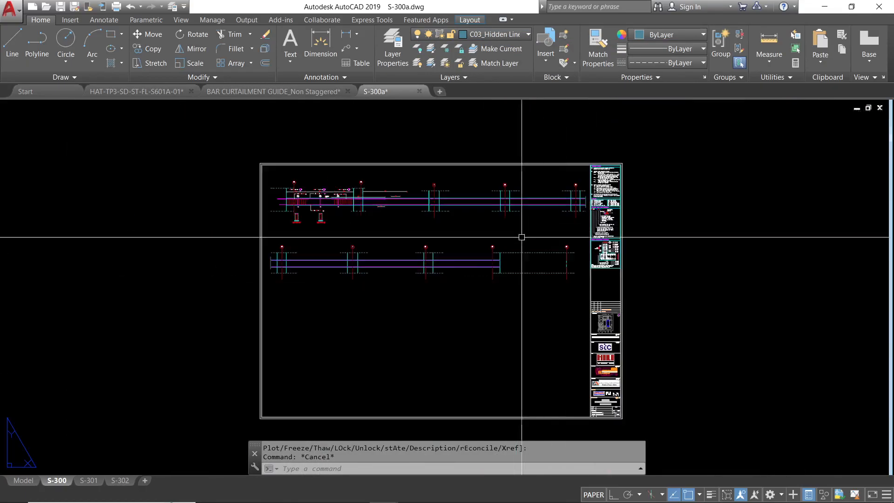
pyautogui.scroll(9, 255, 270)
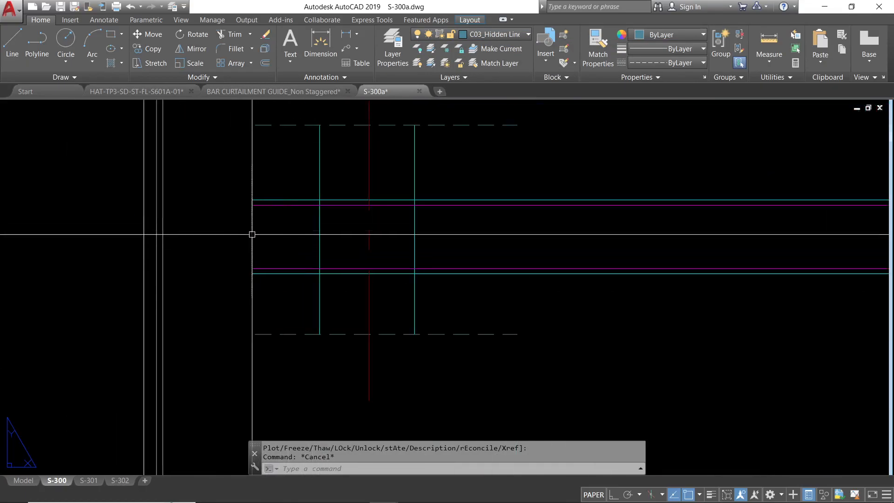
pyautogui.scroll(-5, 310, 189)
pyautogui.scroll(7, 280, 202)
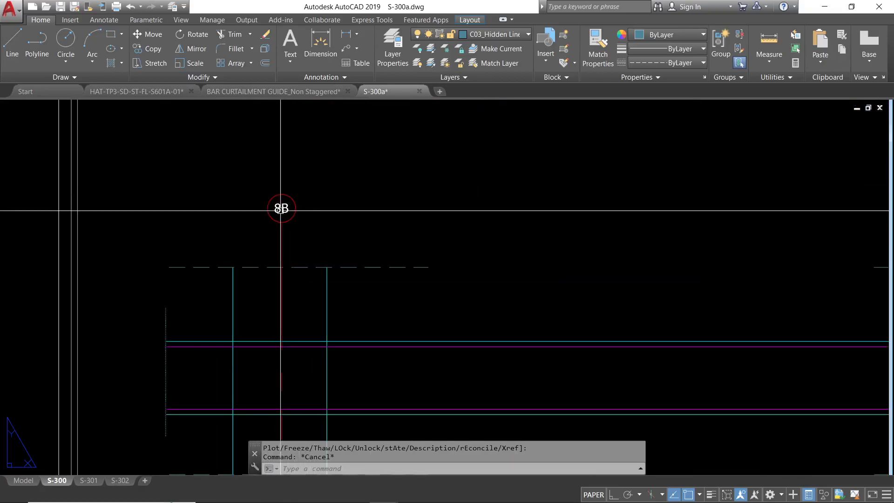
# - Switch from sheet S-300 back to model space at the beam elevation
pyautogui.scroll(-5, 282, 209)
pyautogui.moveTo(562, 189); pyautogui.dragTo(92, 328, button='middle')
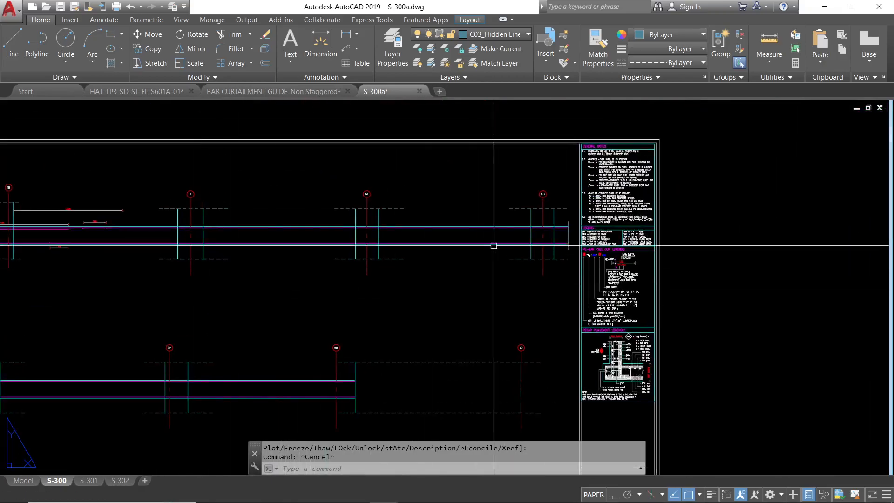
pyautogui.scroll(3, 554, 200)
pyautogui.scroll(-7, 365, 259)
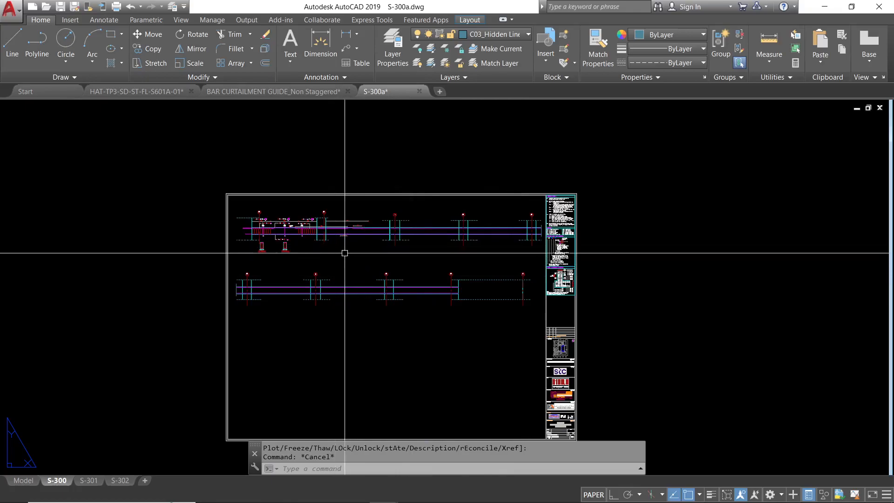
pyautogui.click(21, 481)
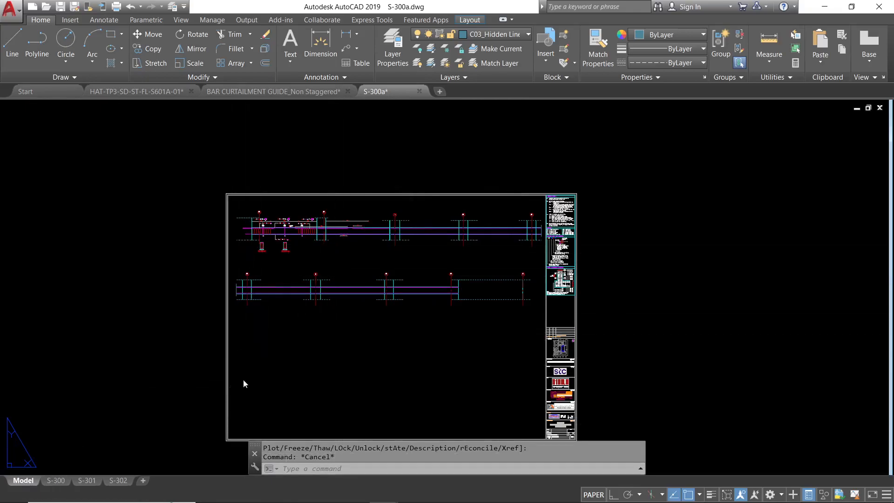
pyautogui.scroll(-4, 395, 284)
pyautogui.scroll(-2, 371, 299)
pyautogui.scroll(4, 365, 309)
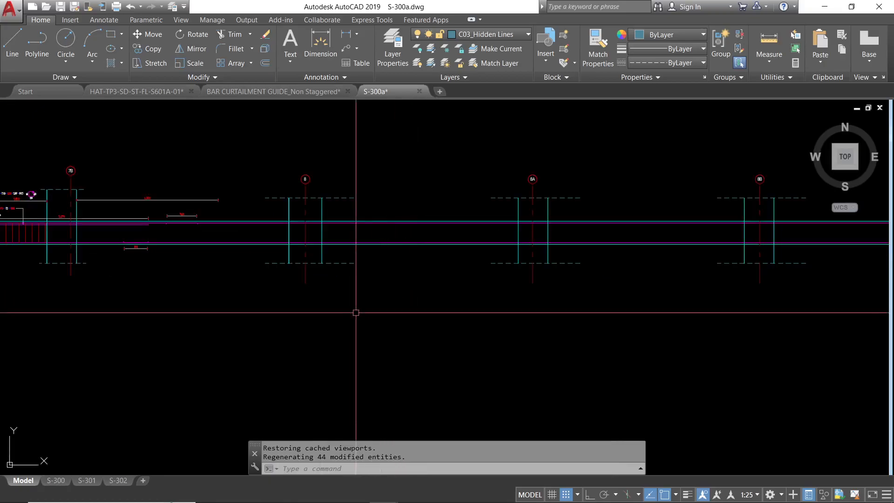
# - Start inserting the drawing title block from Dwgtitle_Millimeters.dwg with a uniform scale factor of 0.3
pyautogui.write('INSERT')
pyautogui.press('Return')
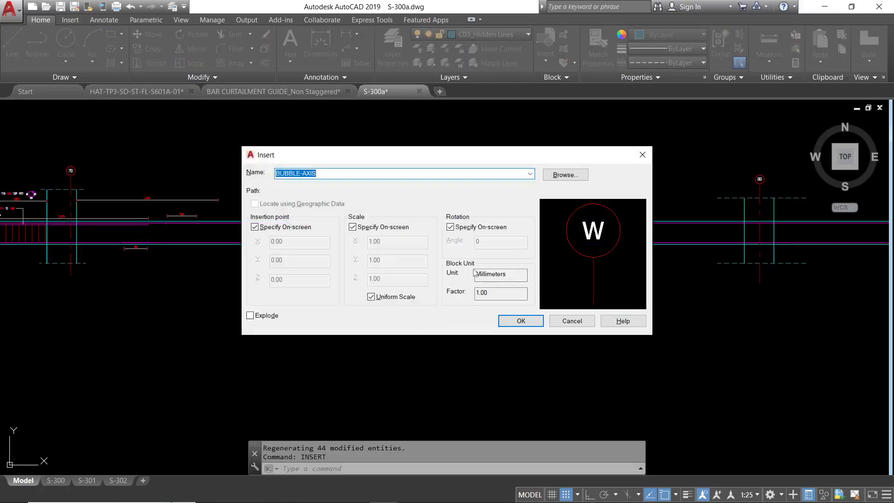
pyautogui.click(565, 175)
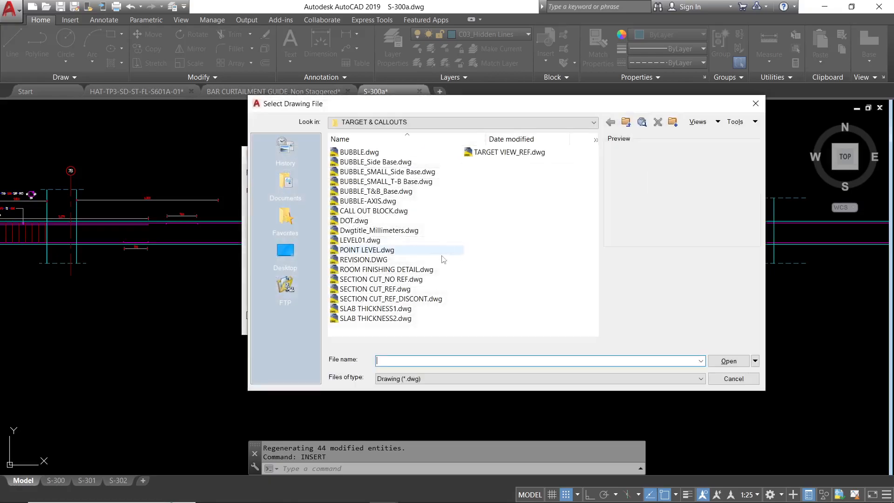
pyautogui.click(391, 230)
pyautogui.click(717, 360)
pyautogui.click(520, 321)
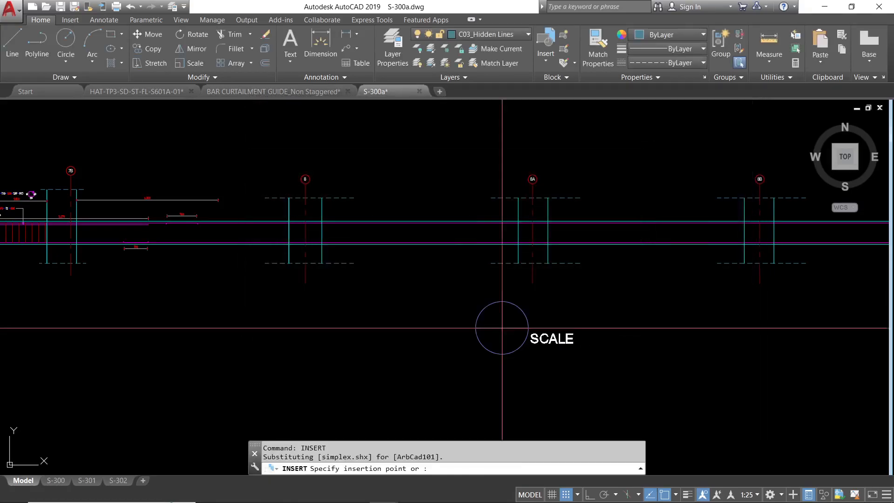
pyautogui.write('S')
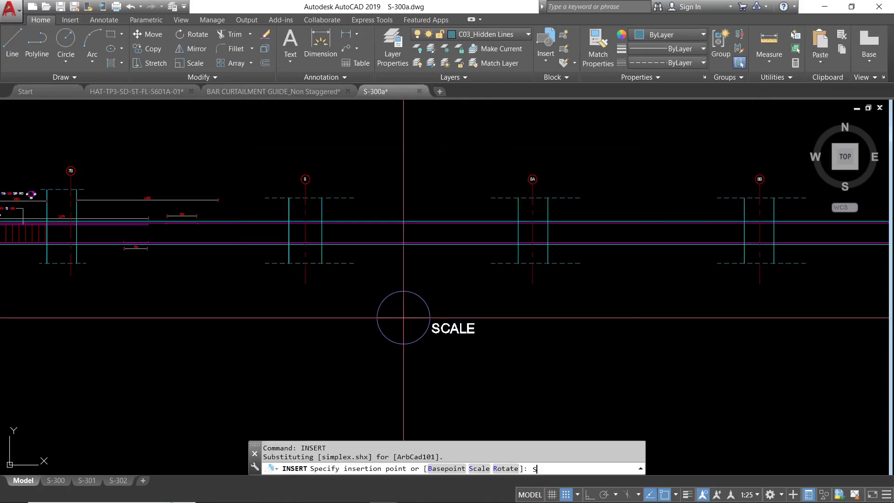
pyautogui.press('Return')
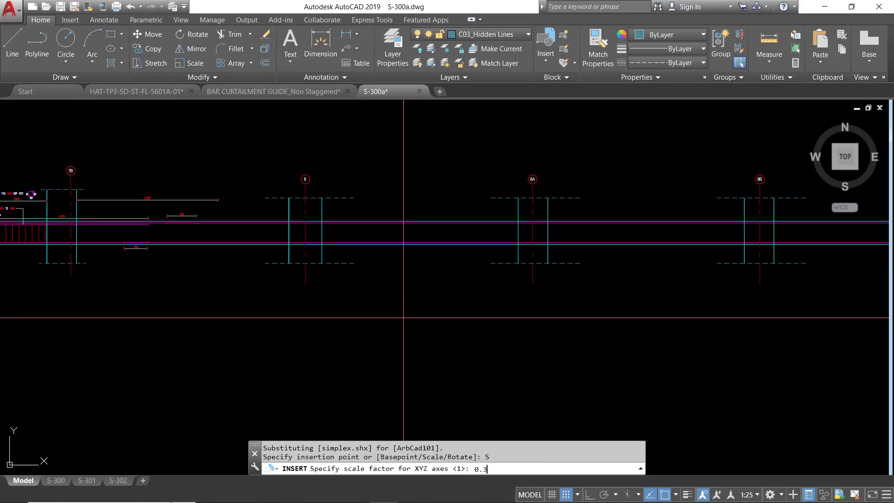
pyautogui.write('0.3')
pyautogui.press('Return')
# - Place the title block below the beam between grids 7B and 8, unrotated, with the bottom title %%UBEAM DETAIL ALONG AXIS
pyautogui.scroll(-6, 326, 307)
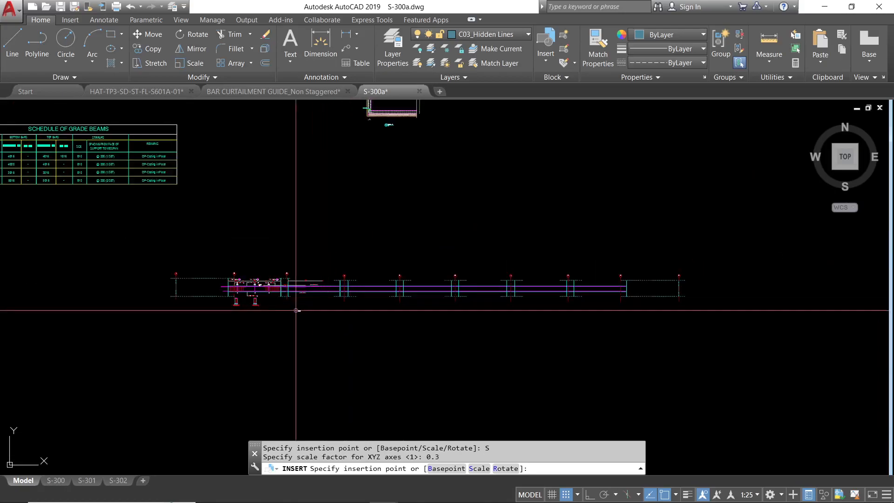
pyautogui.scroll(4, 296, 311)
pyautogui.scroll(6, 613, 241)
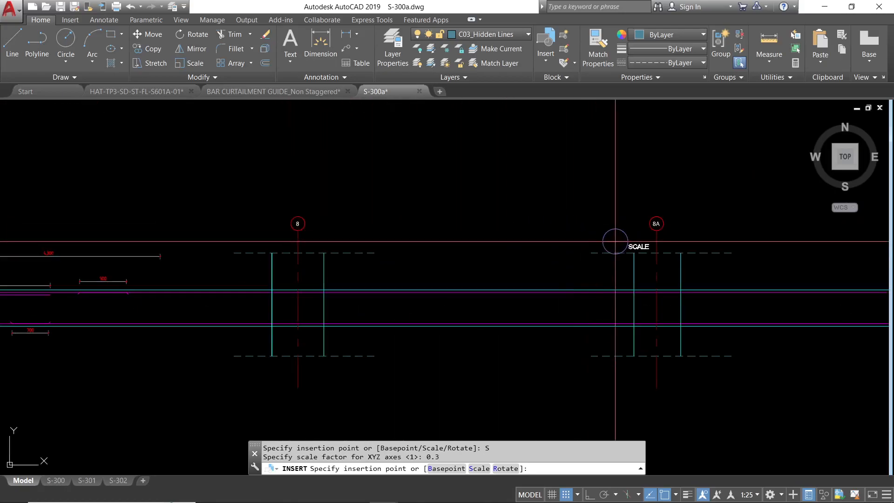
pyautogui.scroll(-5, 625, 299)
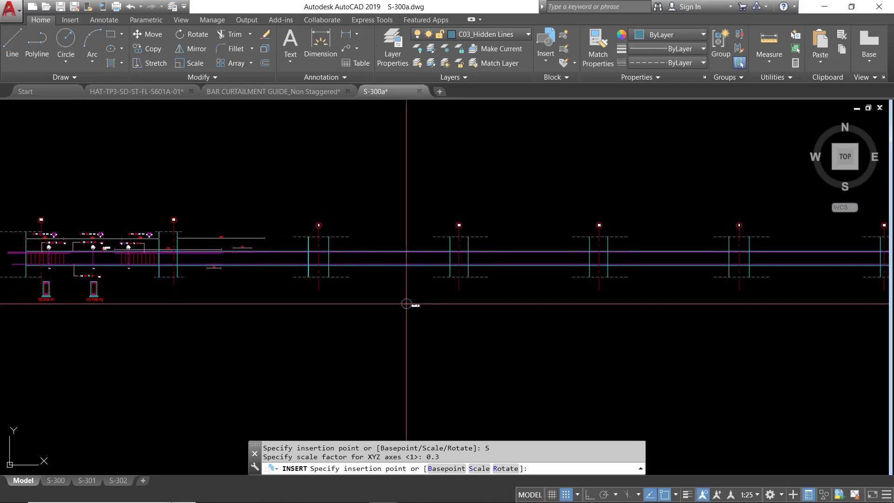
pyautogui.click(286, 307)
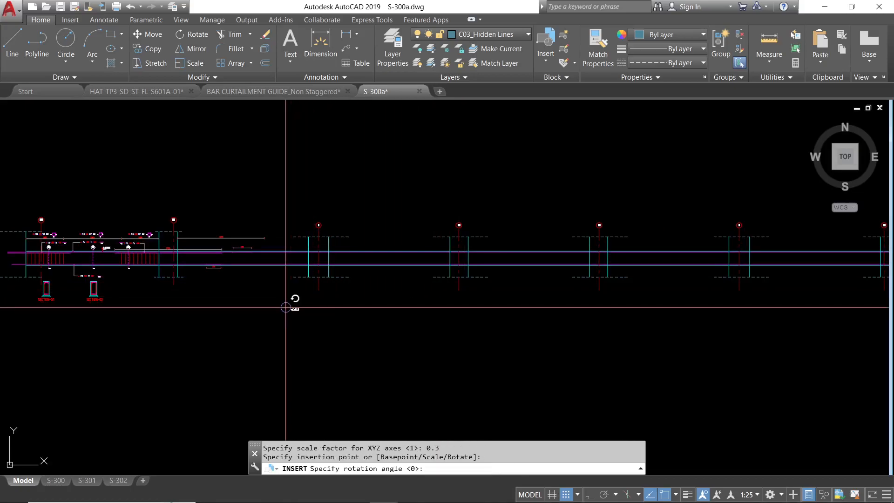
pyautogui.press('Return')
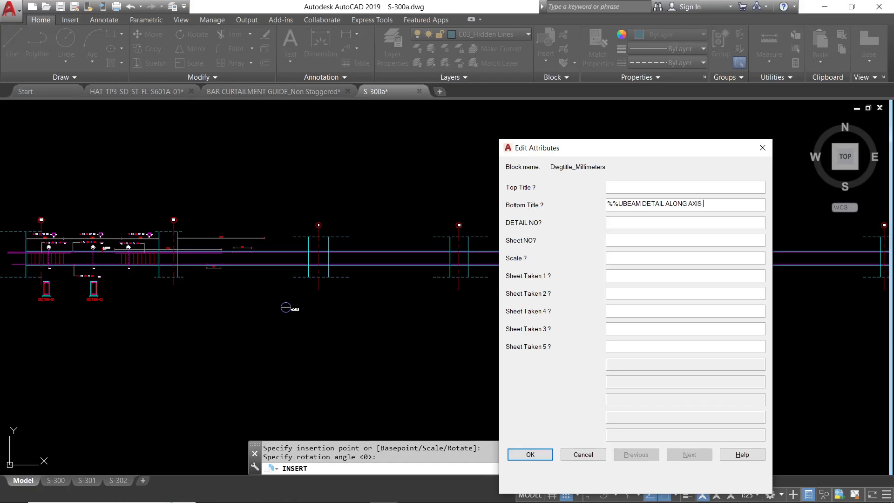
pyautogui.click(533, 455)
# - Examine the floor plan's grid bubbles to identify the axis along which the beam runs
pyautogui.scroll(-5, 465, 384)
pyautogui.moveTo(439, 311)
pyautogui.mouseDown(button='middle')
pyautogui.moveTo(414, 372)
pyautogui.moveTo(402, 451)
pyautogui.mouseUp(button='middle')
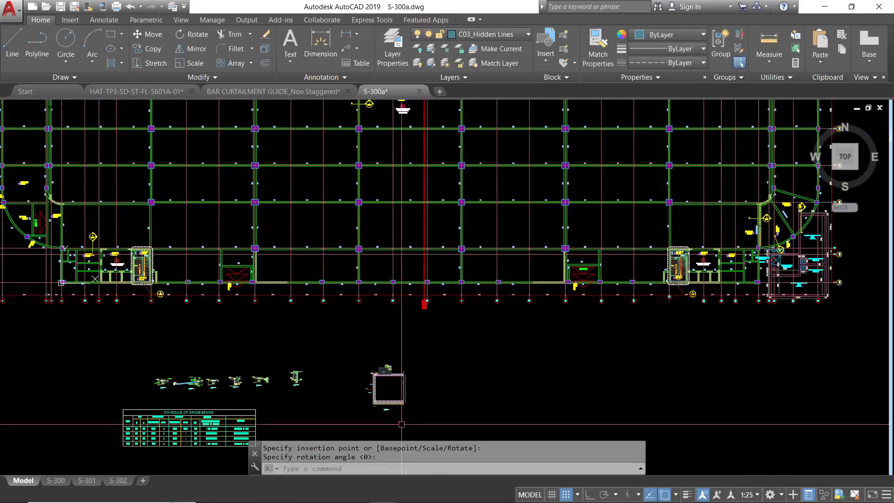
pyautogui.moveTo(395, 320); pyautogui.dragTo(366, 232, button='middle')
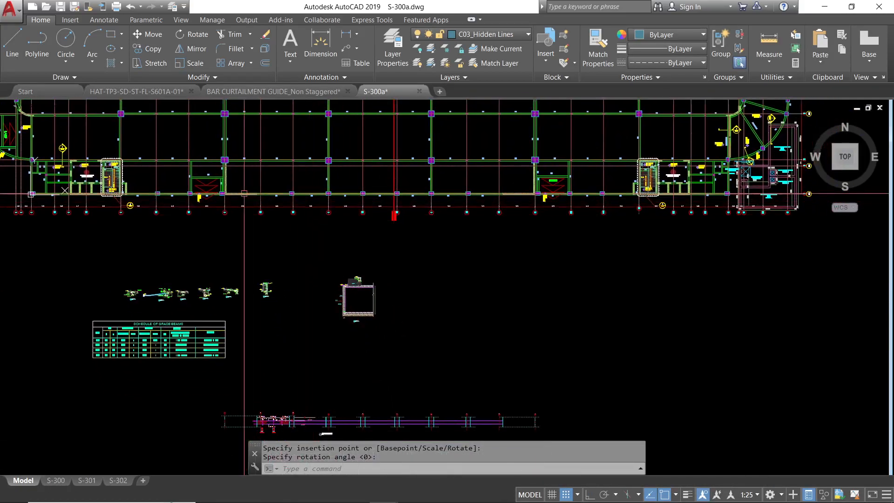
pyautogui.moveTo(257, 216); pyautogui.dragTo(525, 250, button='middle')
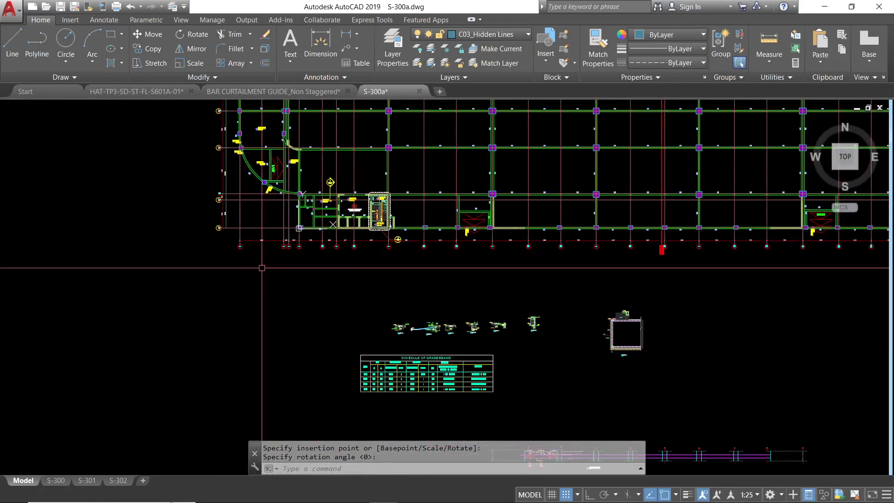
pyautogui.scroll(10, 209, 219)
pyautogui.scroll(-10, 258, 268)
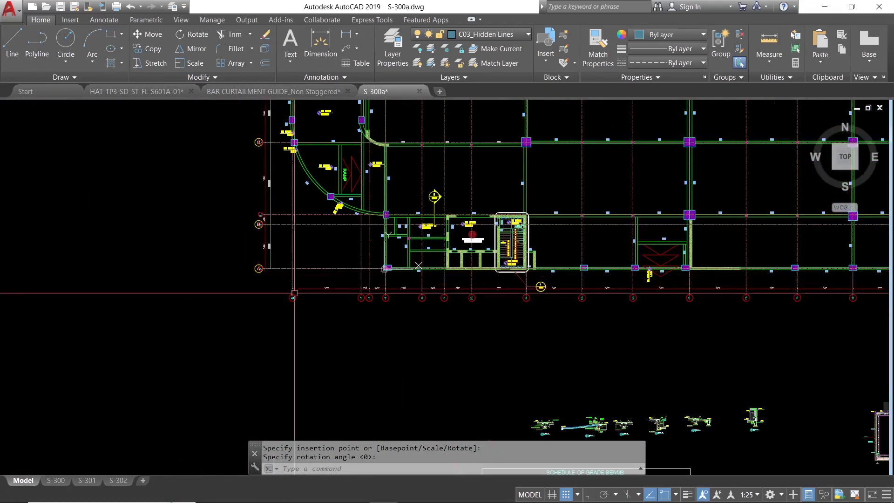
pyautogui.scroll(6, 435, 327)
pyautogui.scroll(4, 435, 327)
# - Edit the title block's attributes, setting the bottom title to %%UBEAM DETAIL ALONG AXIS A and the detail number to 1
pyautogui.write('ADA')
pyautogui.press('Return')
pyautogui.click(371, 236)
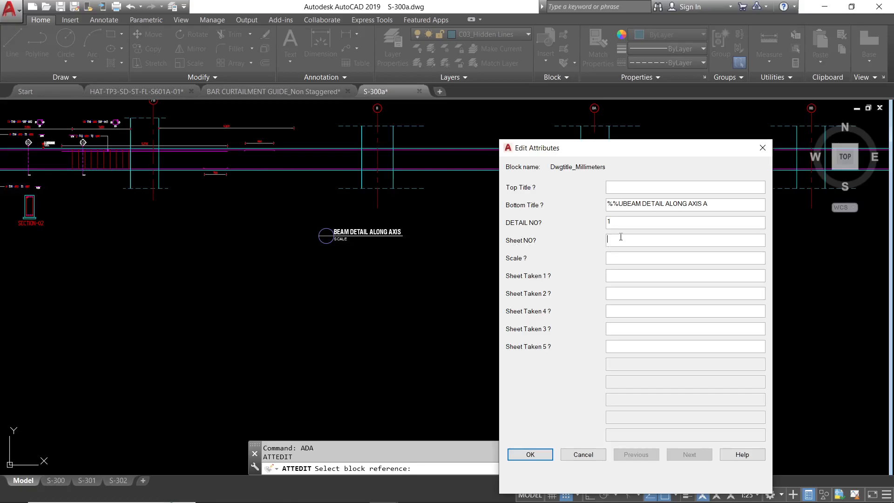
# - Start a field for the title block's Sheet NO attribute, choosing SystemVariable from the All category
pyautogui.rightClick(618, 240)
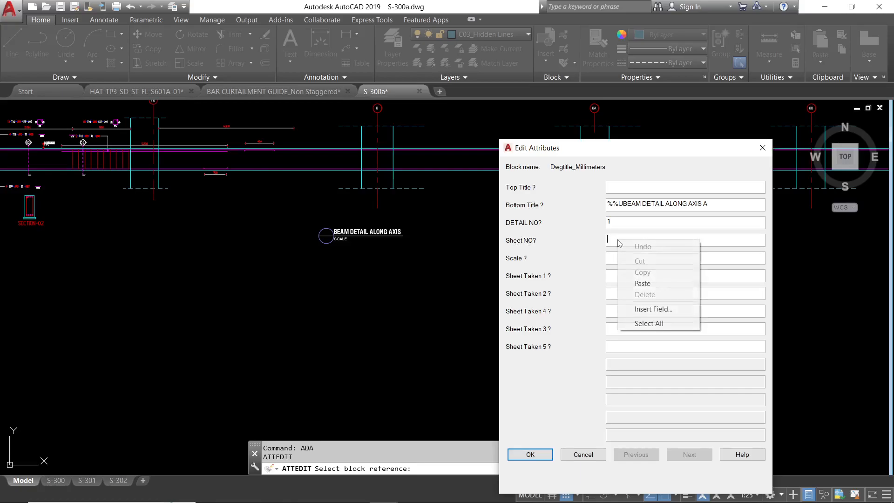
pyautogui.click(647, 308)
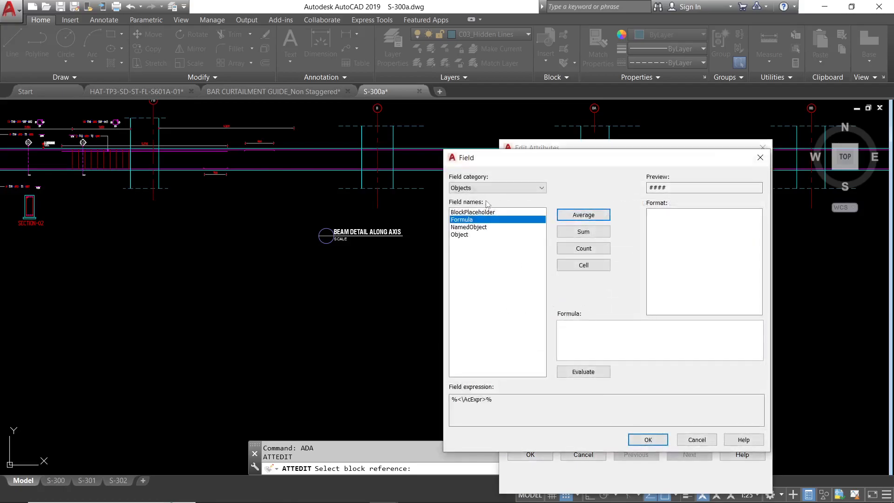
pyautogui.click(495, 188)
pyautogui.click(467, 198)
pyautogui.click(475, 265)
pyautogui.press('s')
pyautogui.scroll(-2, 480, 356)
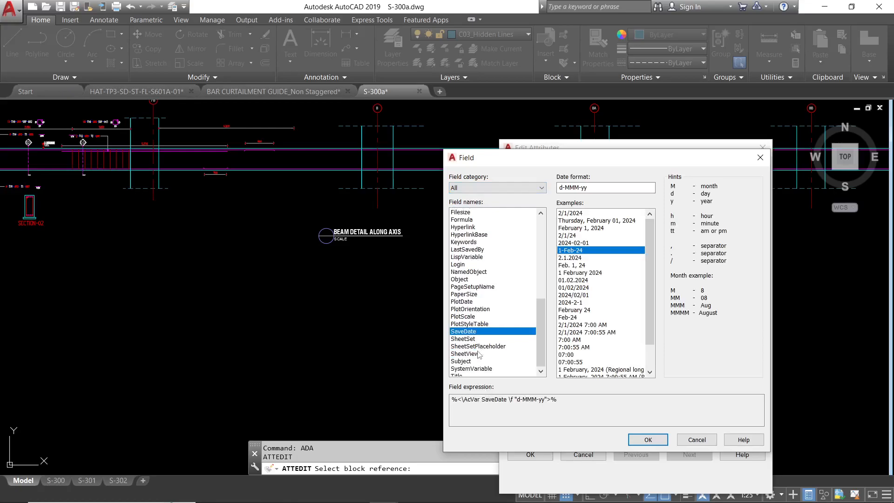
pyautogui.click(475, 361)
# - Insert the ctab system variable in uppercase as the sheet number and set the title block's scale to 1:30
pyautogui.click(573, 278)
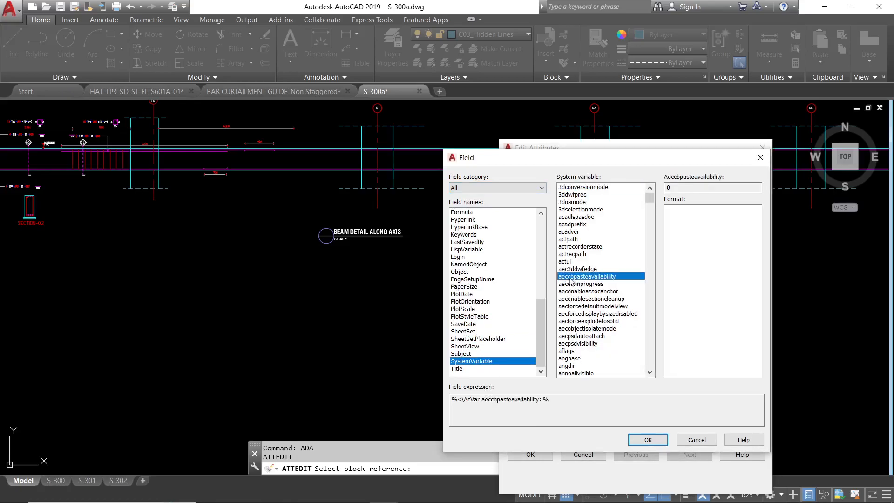
pyautogui.press('c')
pyautogui.scroll(-5, 584, 331)
pyautogui.scroll(-6, 577, 356)
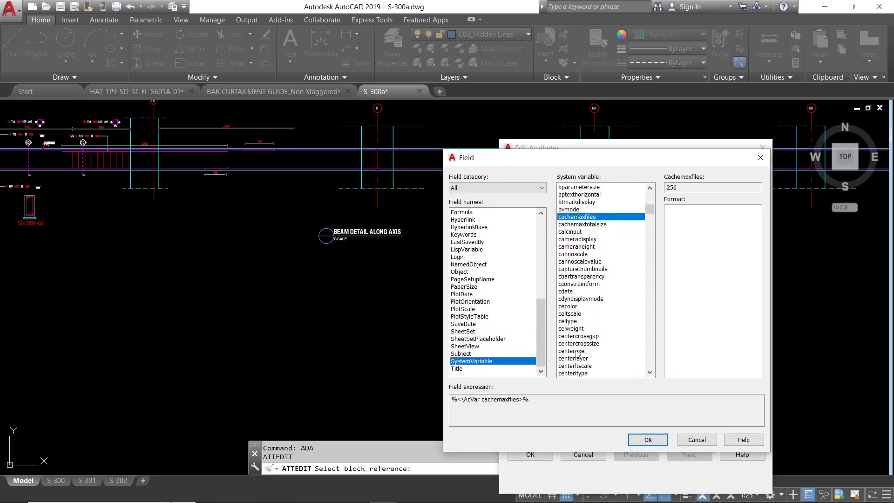
pyautogui.scroll(-8, 576, 356)
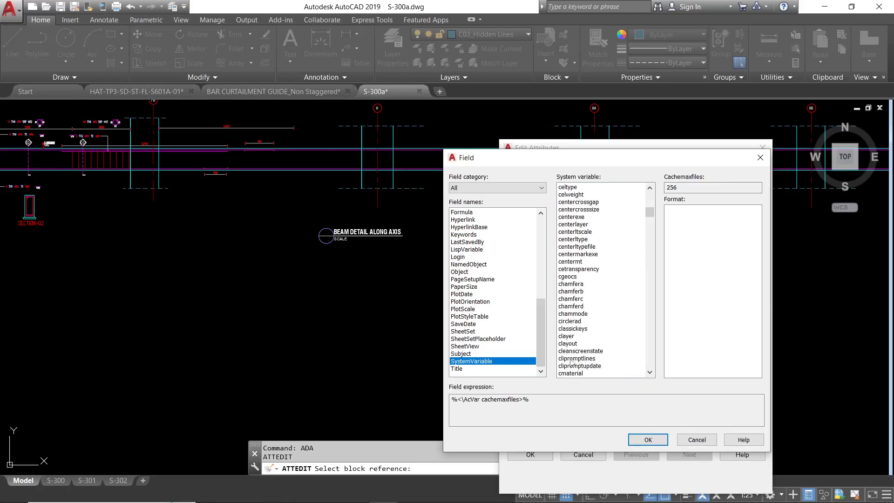
pyautogui.scroll(-7, 572, 367)
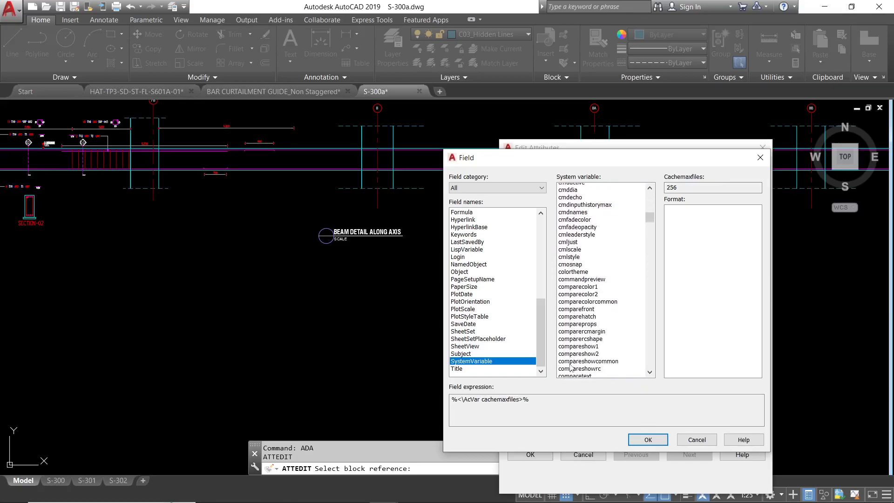
pyautogui.scroll(-6, 572, 367)
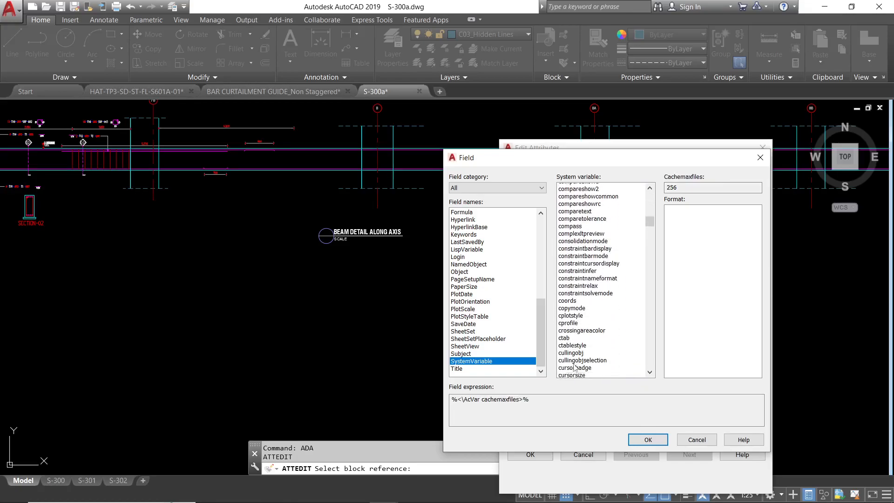
pyautogui.click(571, 277)
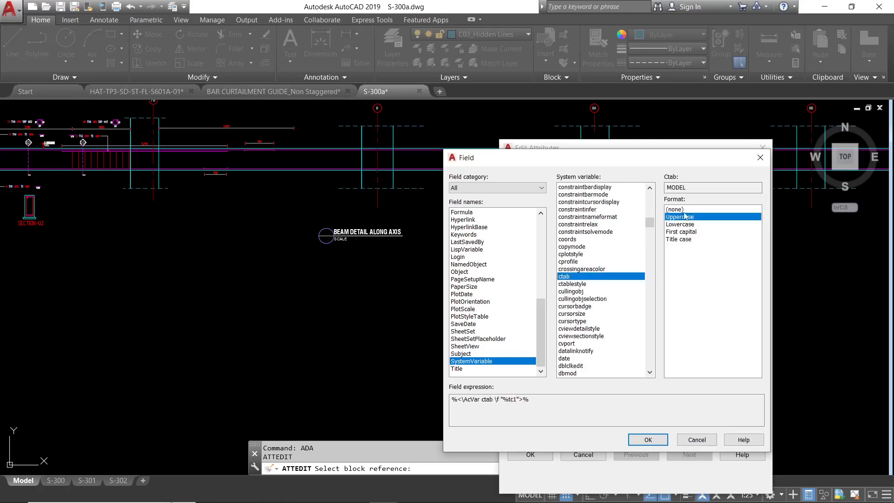
pyautogui.click(648, 439)
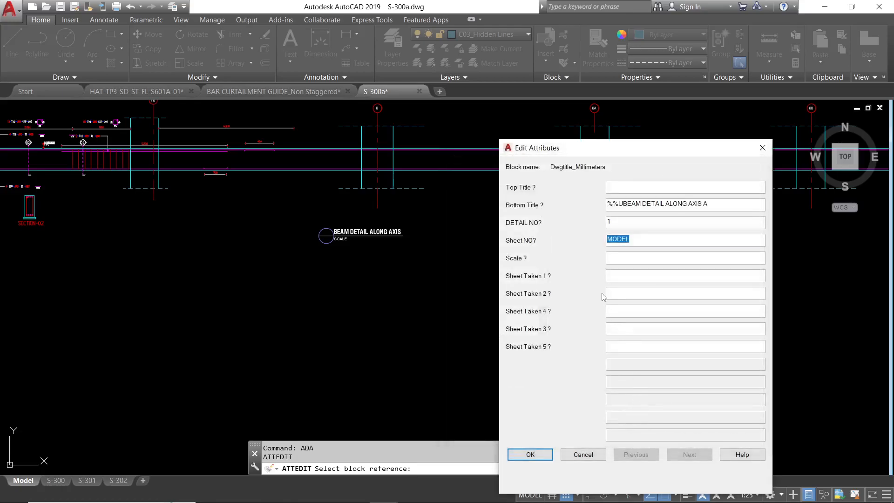
pyautogui.click(615, 256)
pyautogui.click(551, 457)
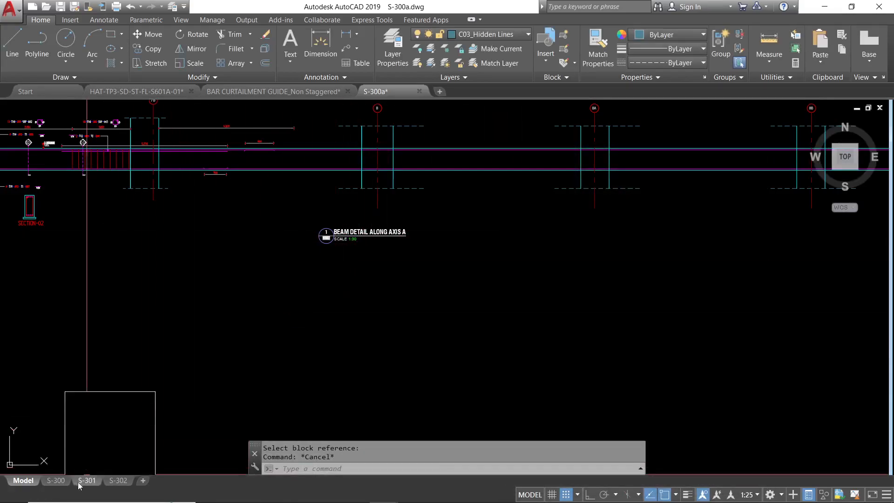
# - Open sheet S-300 and regenerate it to refresh the sheet number field in the beam detail title
pyautogui.click(55, 479)
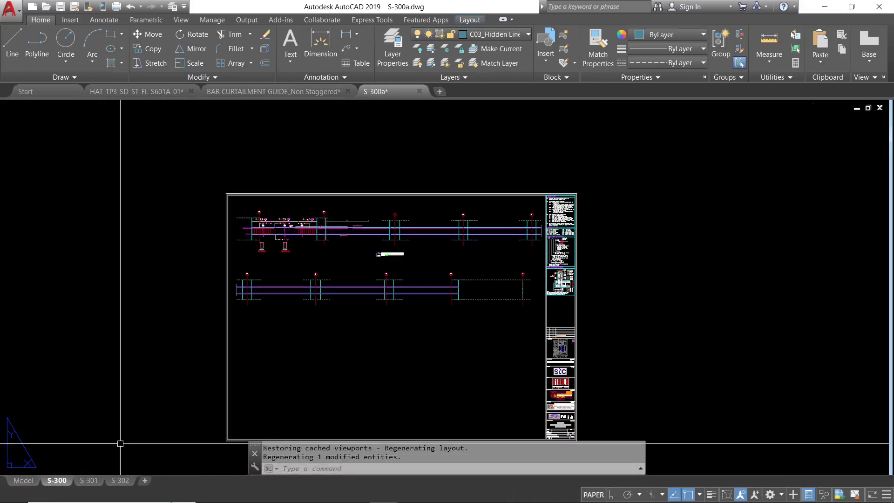
pyautogui.scroll(5, 251, 223)
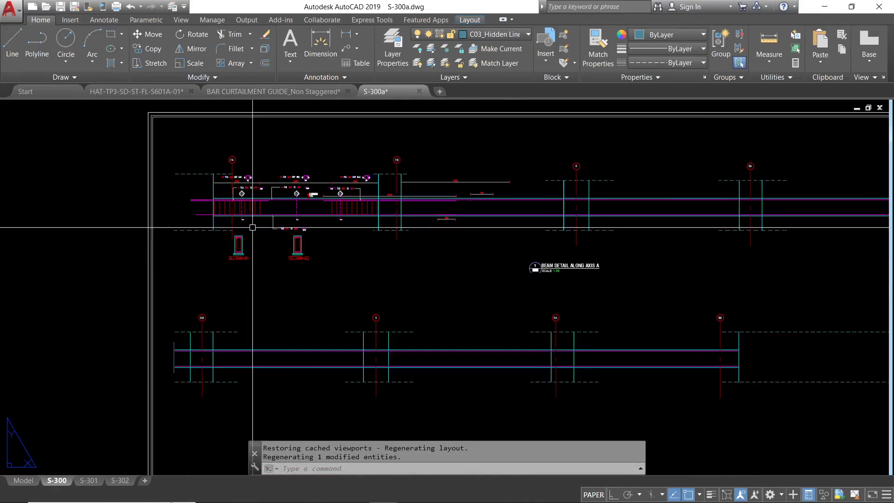
pyautogui.scroll(5, 505, 305)
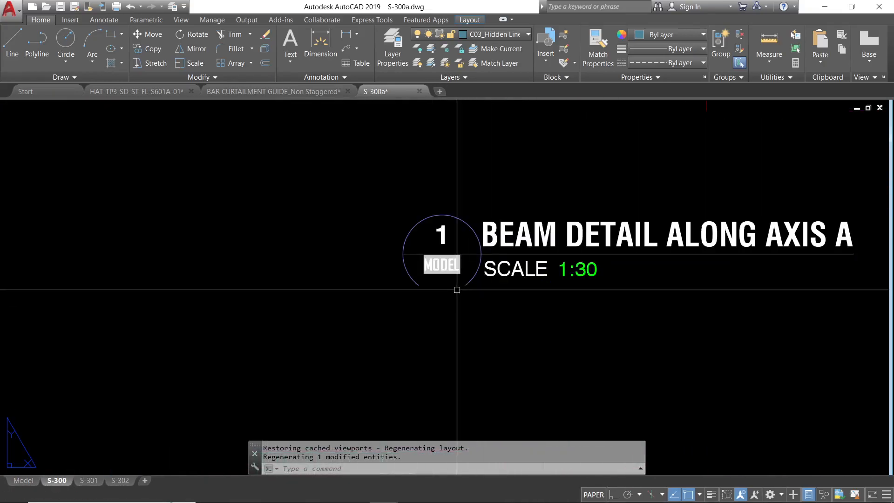
pyautogui.write('RE')
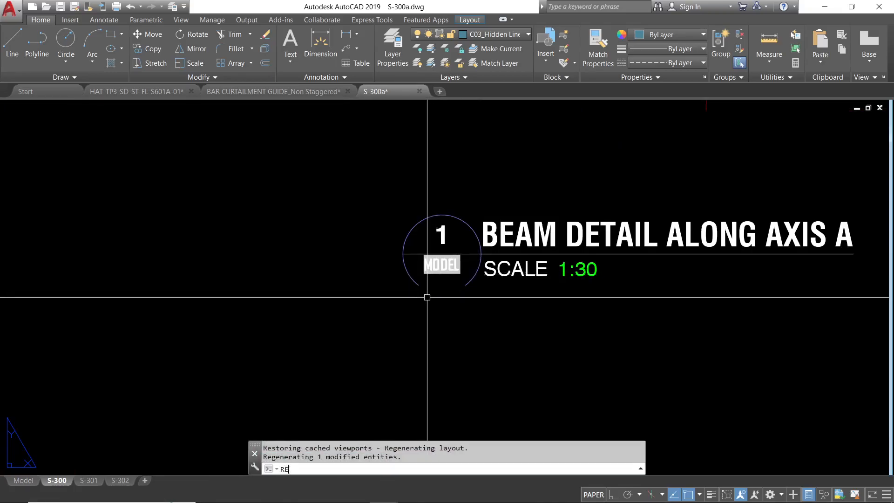
pyautogui.press('Return')
pyautogui.press('Escape')
pyautogui.click(445, 307)
pyautogui.write('RE')
pyautogui.press('Return')
pyautogui.click(418, 313)
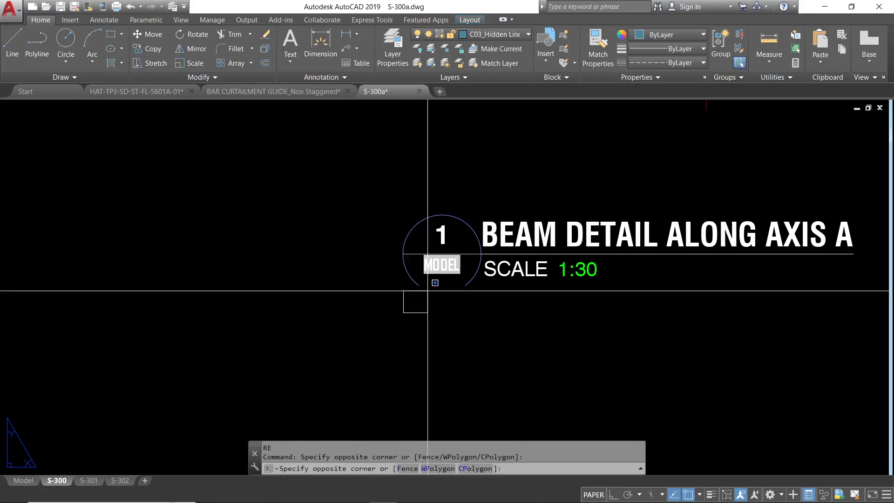
# - Enter the upper beam viewport on sheet S-300 and regenerate it to refresh the title's sheet number field
pyautogui.press('Escape')
pyautogui.scroll(-7, 431, 294)
pyautogui.doubleClick(447, 248)
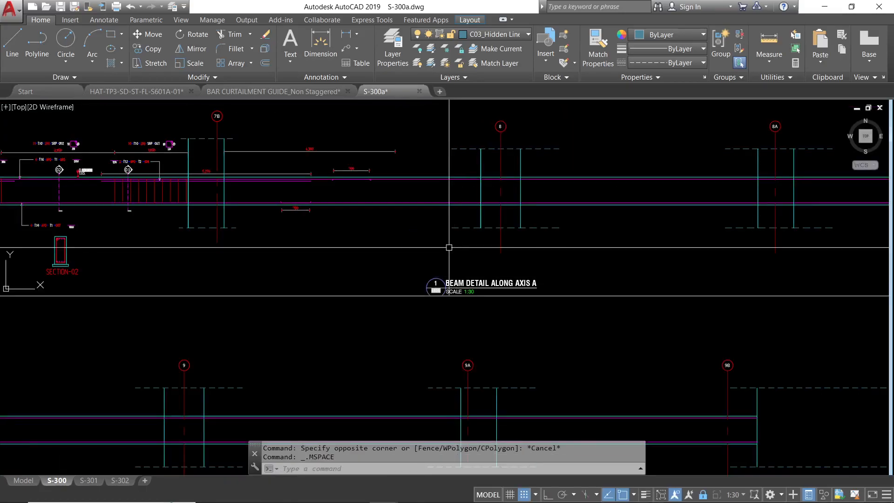
pyautogui.write('RE')
pyautogui.press('Return')
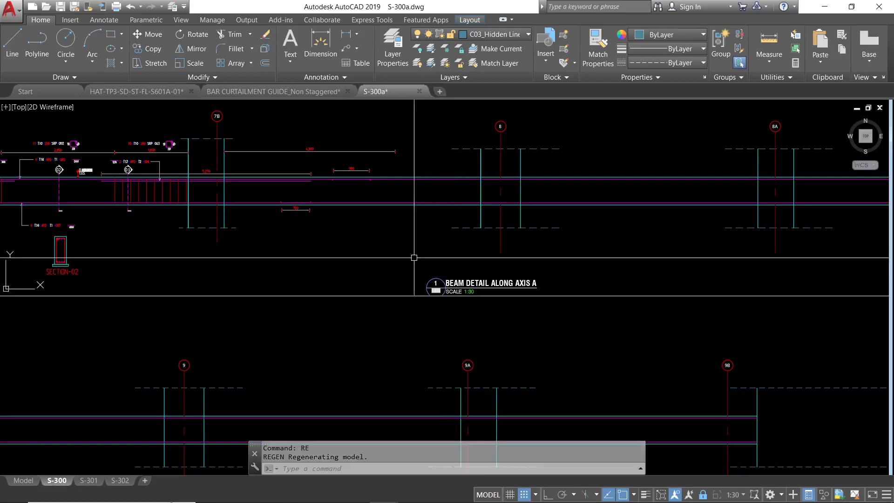
# - Move the beam detail title slightly up so it sits clear of the upper viewport's lower border, and return to paper space
pyautogui.scroll(-2, 323, 298)
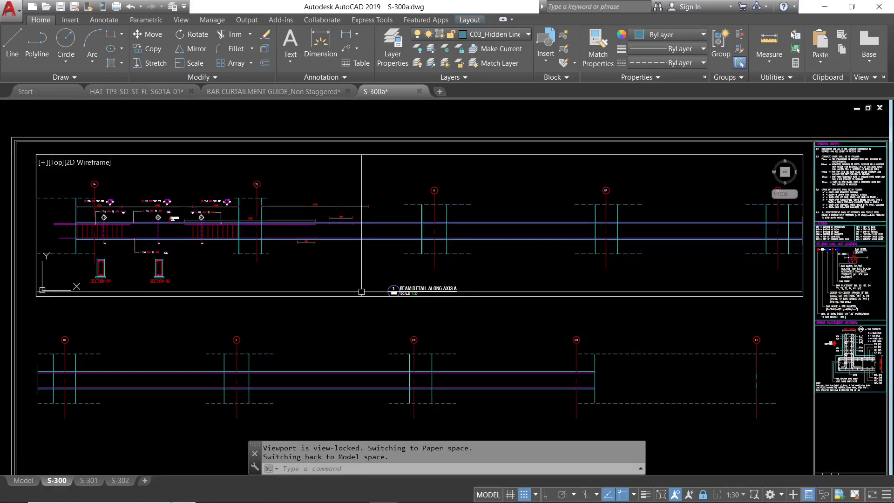
pyautogui.write('M')
pyautogui.press('Return')
pyautogui.click(405, 285)
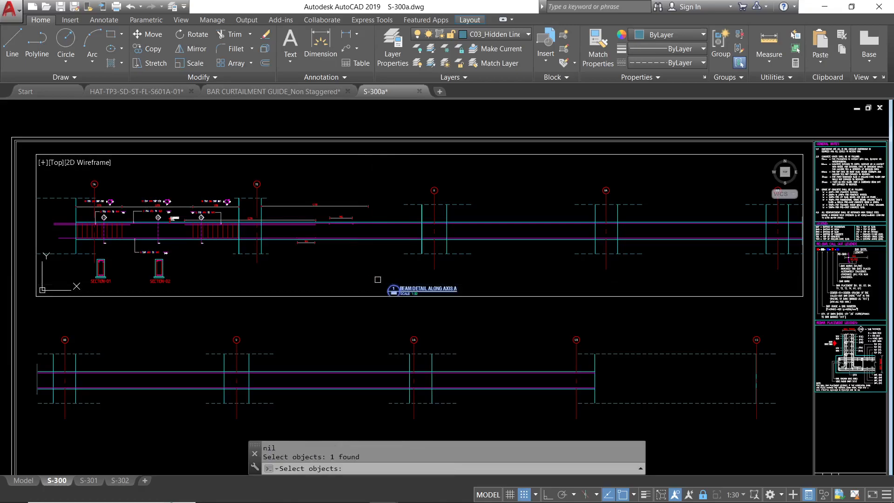
pyautogui.press('Return')
pyautogui.click(361, 276)
pyautogui.click(362, 289)
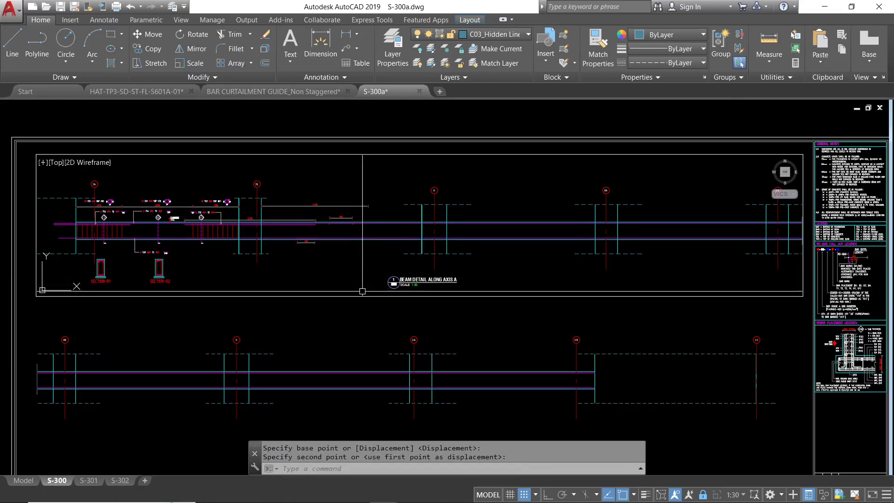
pyautogui.write('PS')
pyautogui.press('Return')
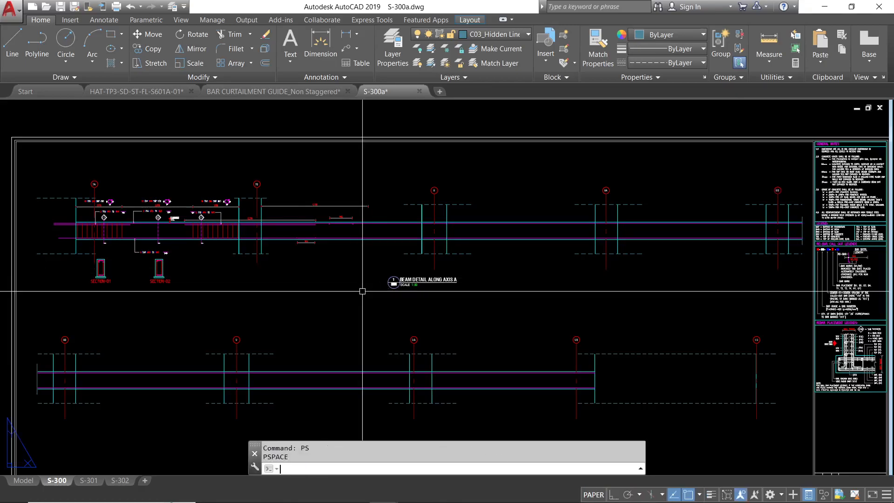
# - Examine the sheet number in the beam detail title and compare it with the active layout's name
pyautogui.scroll(6, 392, 291)
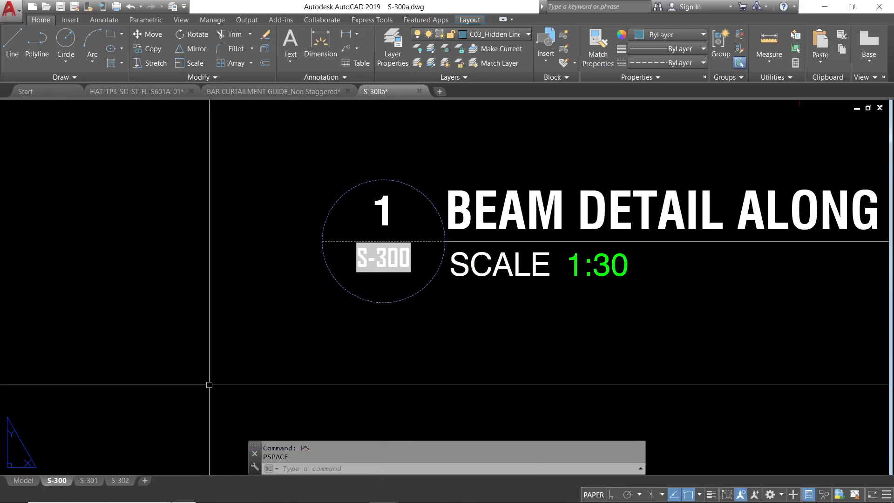
pyautogui.moveTo(56, 484)
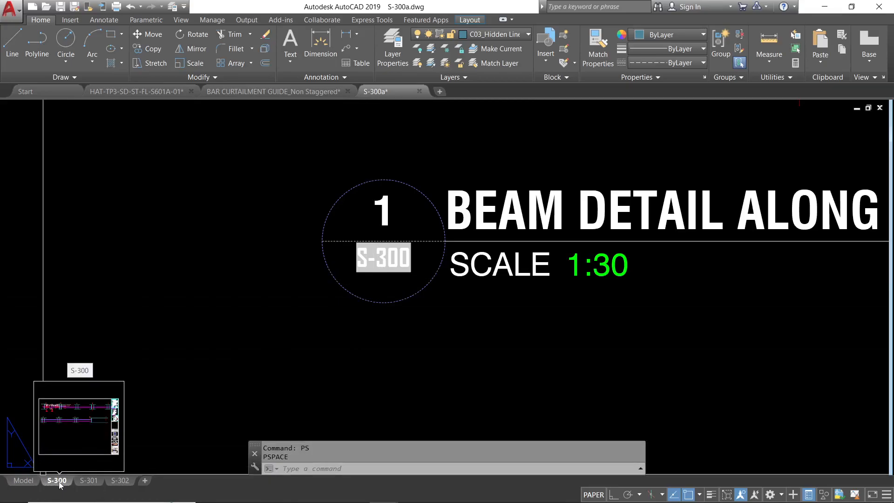
pyautogui.click(52, 481)
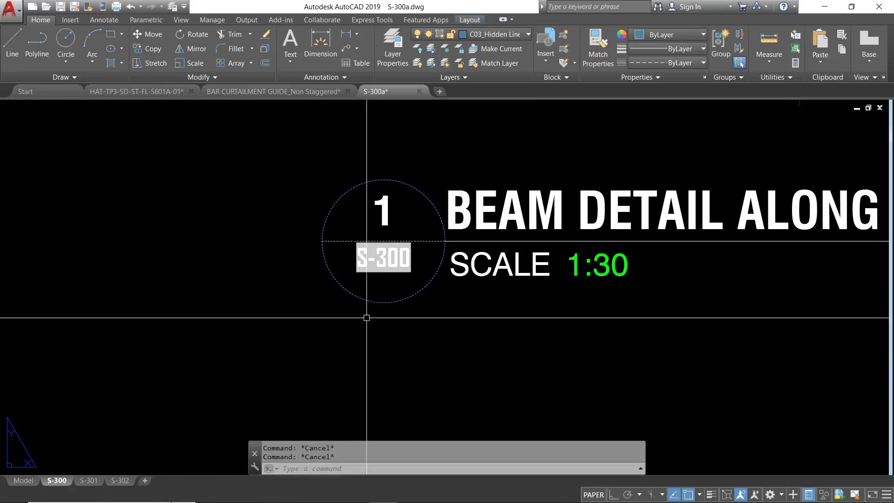
pyautogui.scroll(-5, 404, 269)
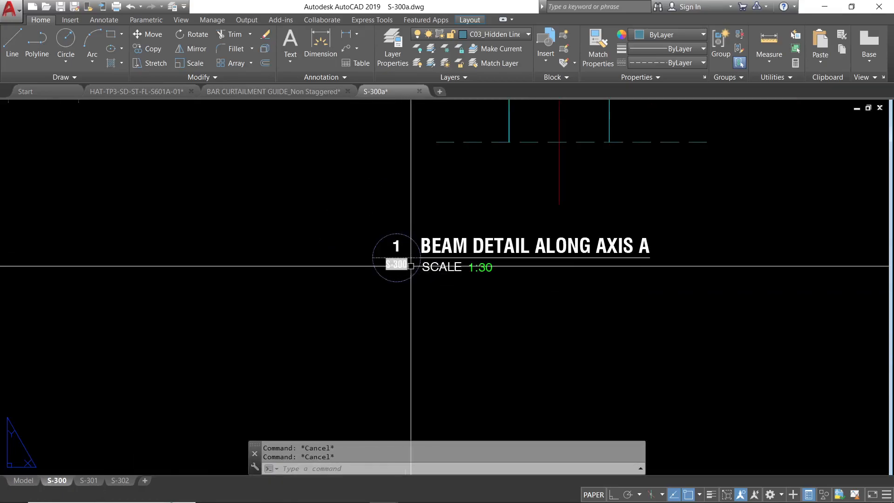
pyautogui.scroll(-6, 410, 259)
pyautogui.scroll(5, 417, 264)
pyautogui.scroll(-5, 417, 265)
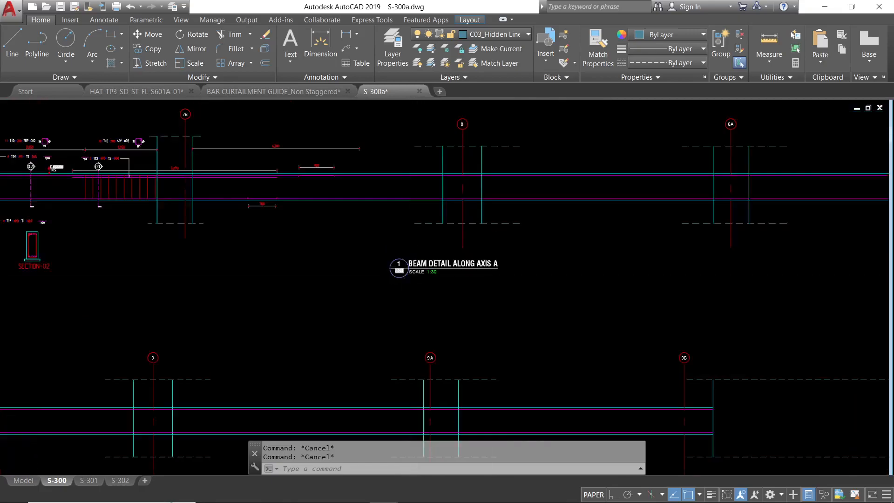
pyautogui.scroll(4, 416, 274)
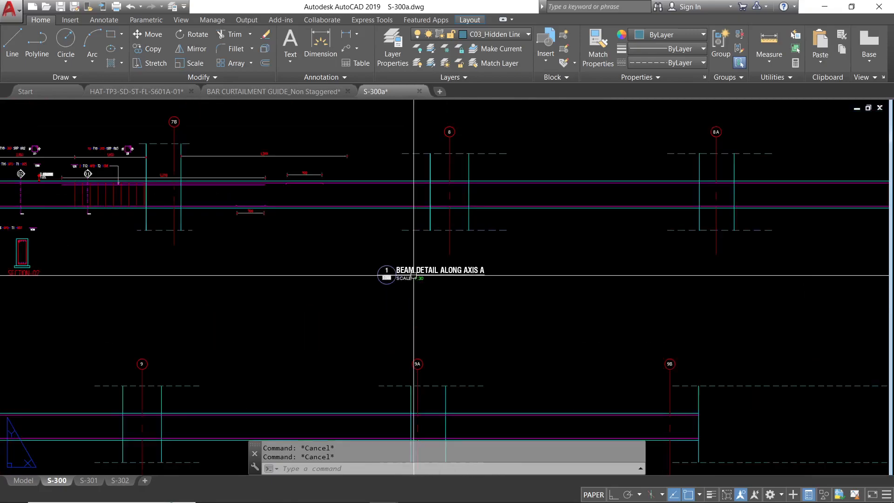
pyautogui.write('VS')
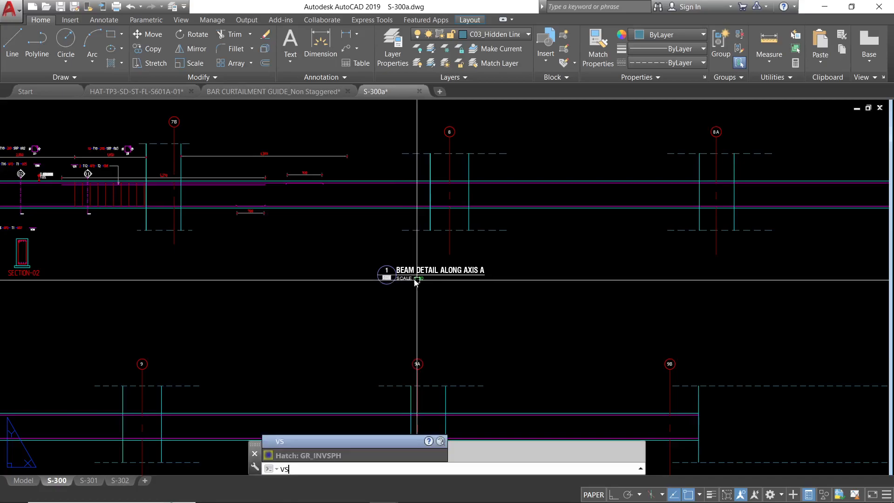
pyautogui.press('Escape')
pyautogui.press('Escape')
# - Switch from sheet S-300 to model space
pyautogui.scroll(-4, 313, 329)
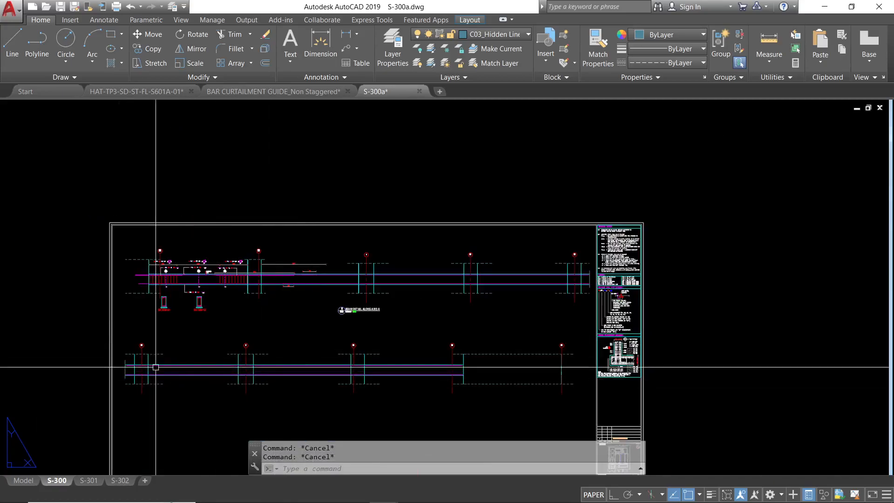
pyautogui.scroll(7, 142, 343)
pyautogui.click(23, 480)
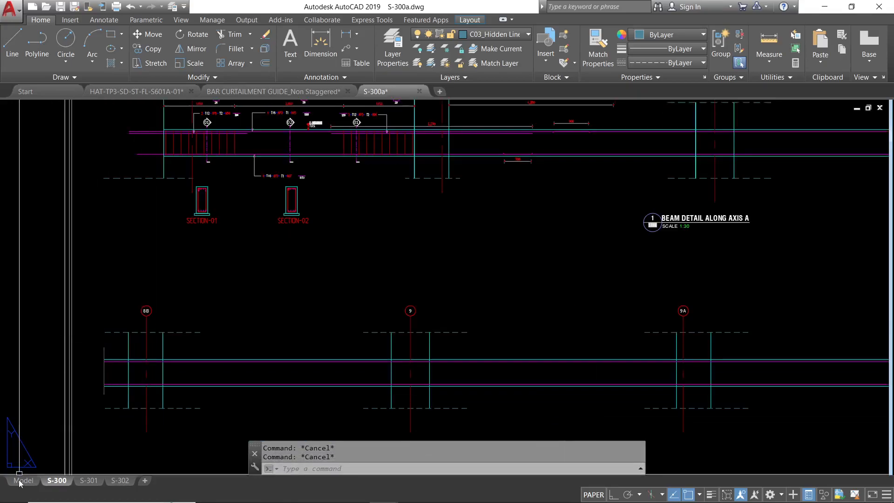
pyautogui.write('co')
pyautogui.press('Return')
pyautogui.click(406, 296)
pyautogui.press('Return')
pyautogui.click(421, 319)
pyautogui.scroll(4, 524, 295)
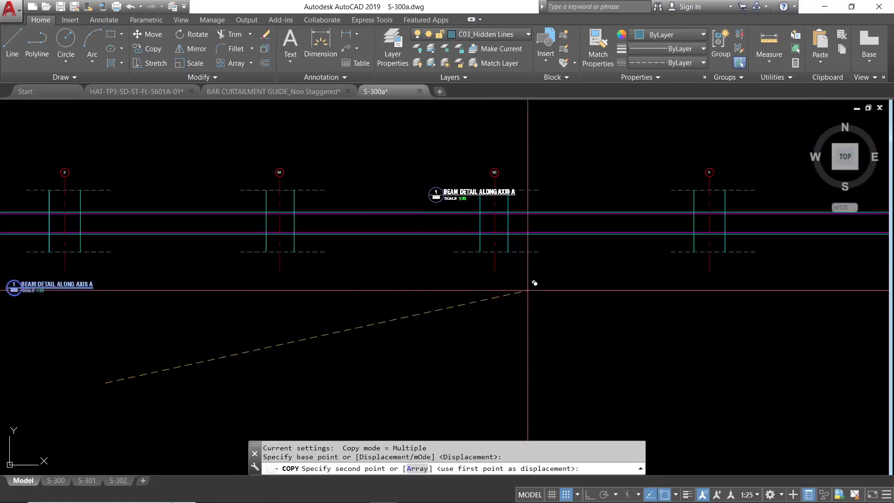
pyautogui.scroll(5, 561, 310)
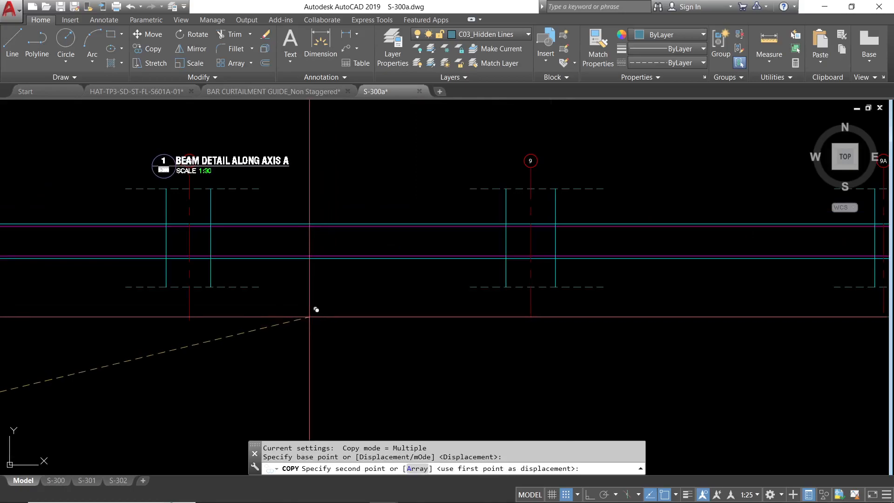
pyautogui.scroll(-6, 324, 324)
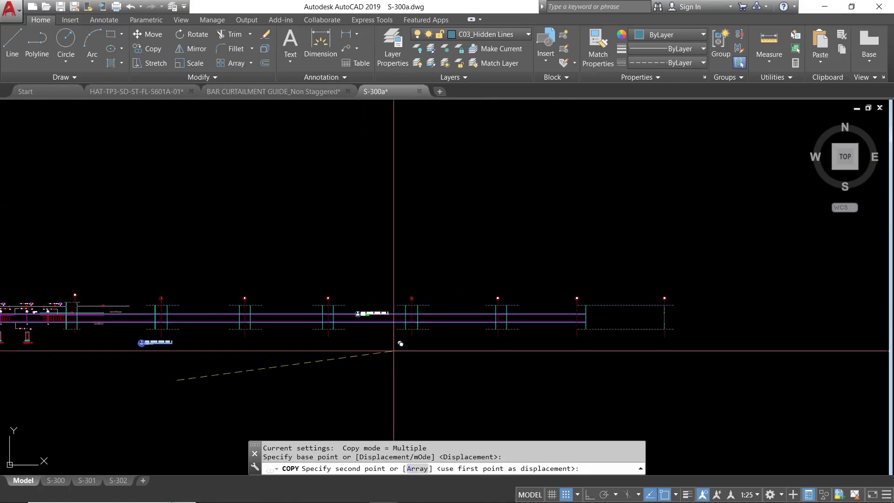
pyautogui.press('Escape')
# - Copy the beam detail title horizontally with Ortho on, placing the copy below the beam between grids 9 and 9A
pyautogui.write('CA')
pyautogui.press('Return')
pyautogui.click(141, 343)
pyautogui.press('Return')
pyautogui.click(168, 374)
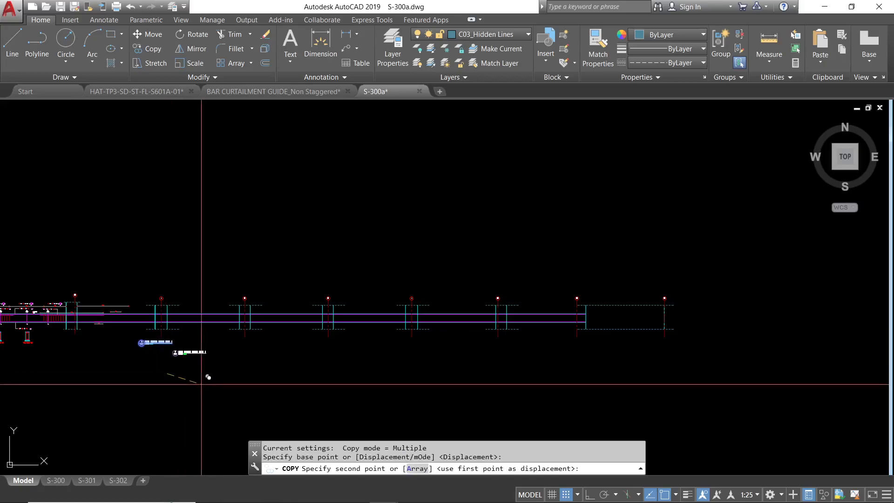
pyautogui.press('F8')
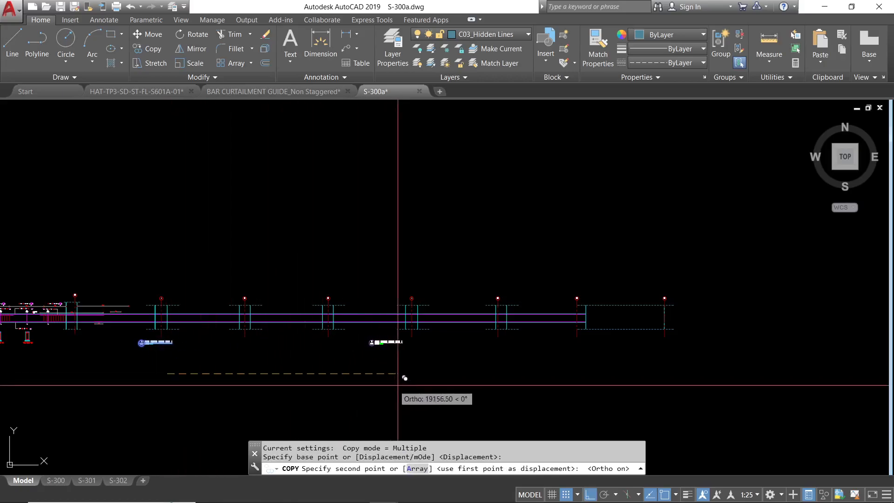
pyautogui.scroll(4, 329, 318)
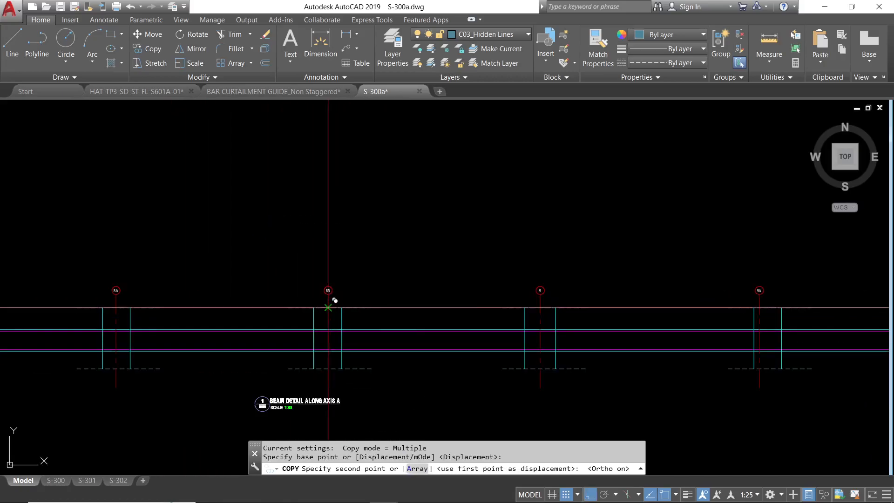
pyautogui.scroll(-4, 428, 365)
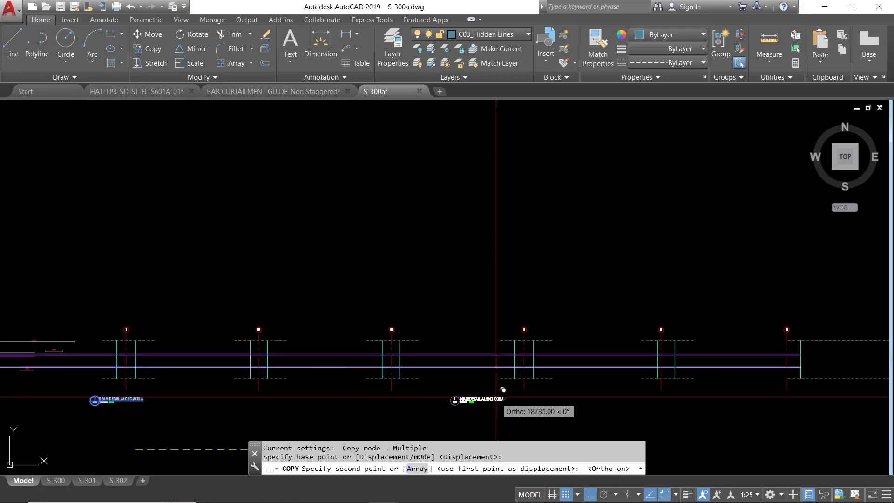
pyautogui.click(559, 412)
pyautogui.press('Escape')
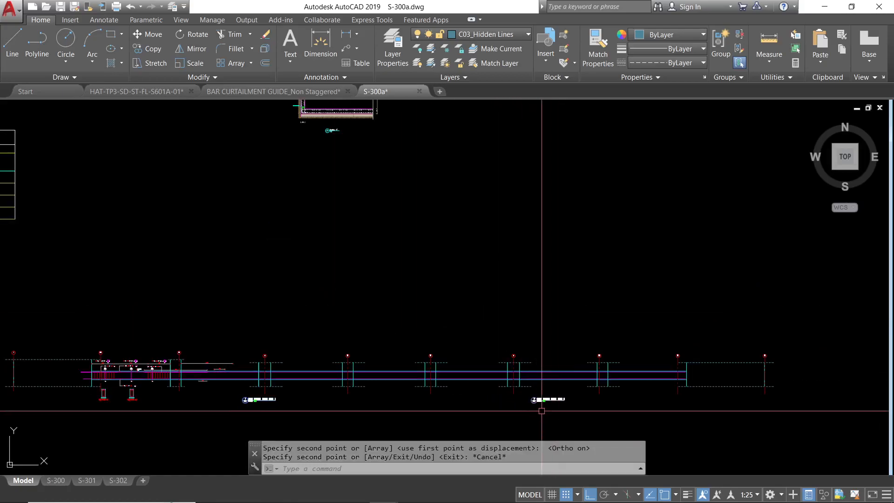
# - Edit the attributes of the copied title block, setting its detail number to 2
pyautogui.scroll(6, 540, 403)
pyautogui.write('ADA')
pyautogui.press('Return')
pyautogui.click(527, 374)
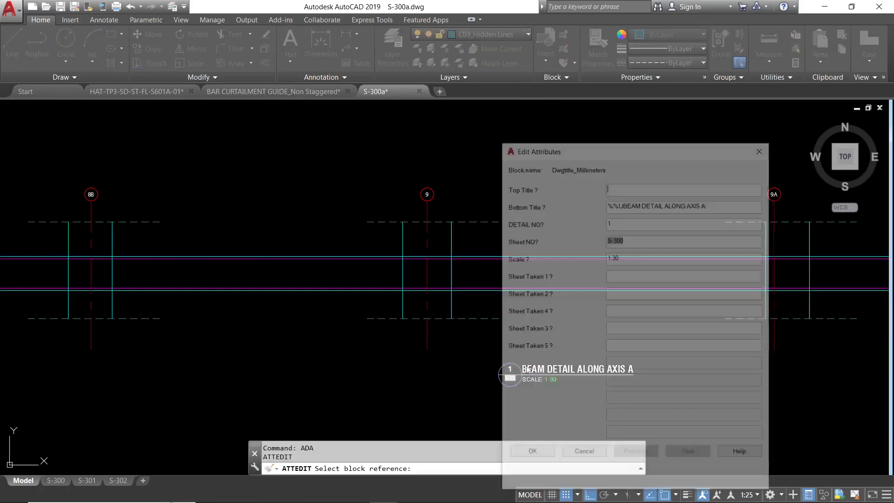
pyautogui.doubleClick(629, 243)
pyautogui.doubleClick(619, 223)
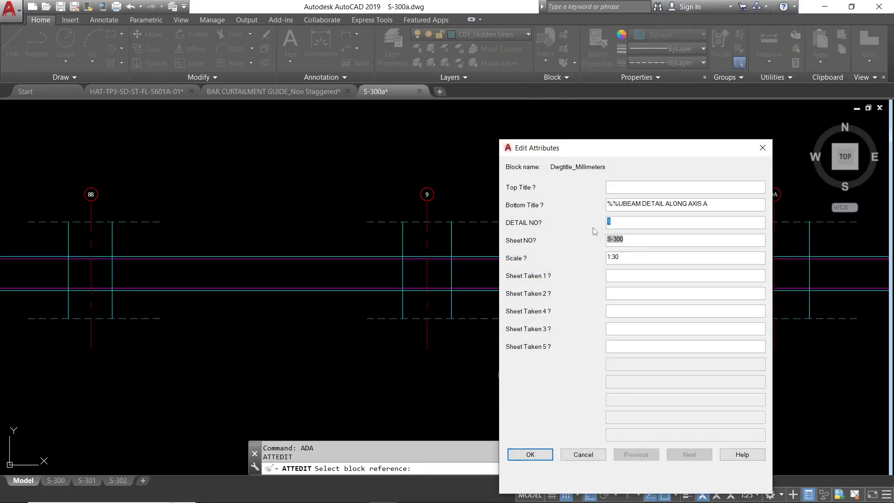
pyautogui.write('2')
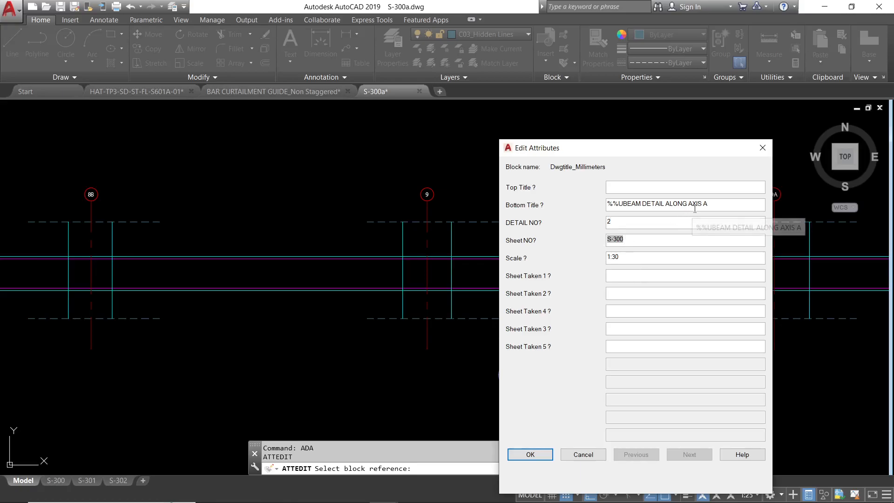
pyautogui.click(535, 453)
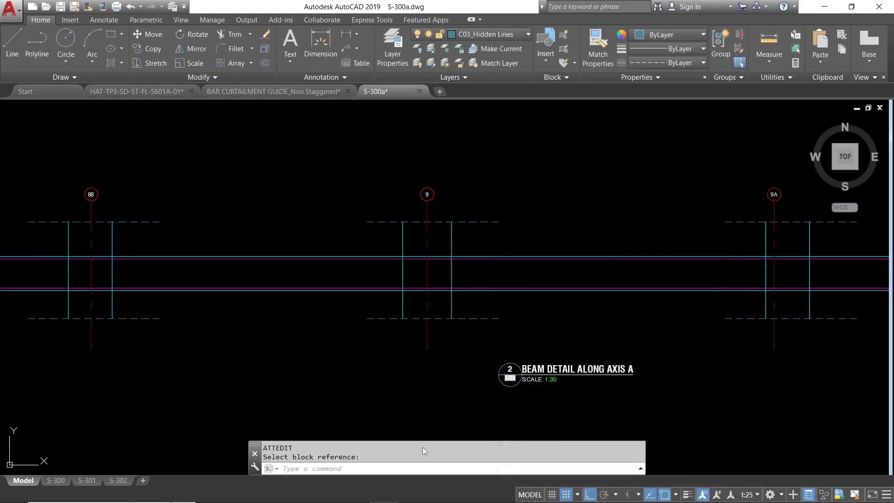
# - Open sheet S-300 and turn on the layer that holds the viewport borders
pyautogui.click(56, 480)
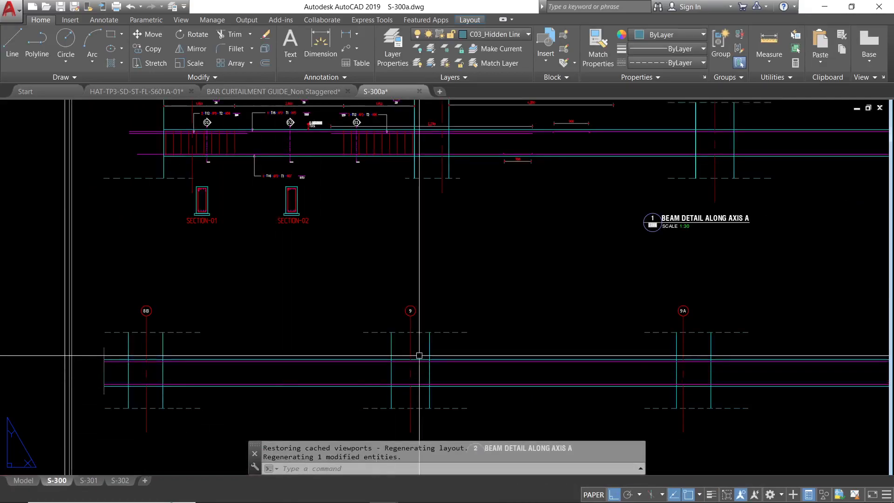
pyautogui.scroll(-6, 436, 356)
pyautogui.moveTo(491, 362); pyautogui.dragTo(440, 282, button='middle')
pyautogui.scroll(3, 435, 282)
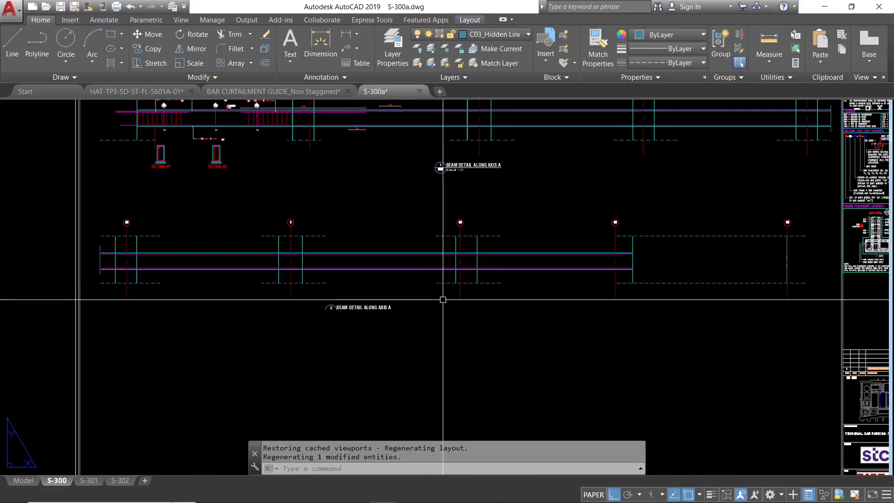
pyautogui.scroll(2, 345, 318)
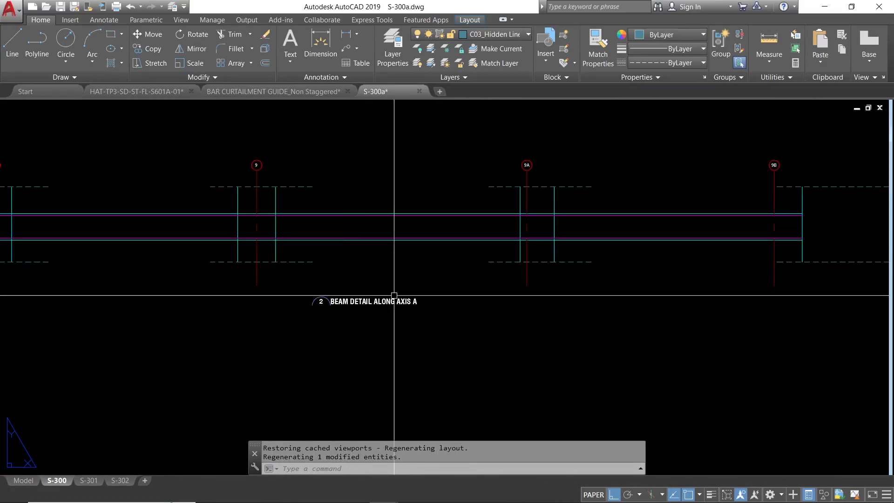
pyautogui.click(509, 35)
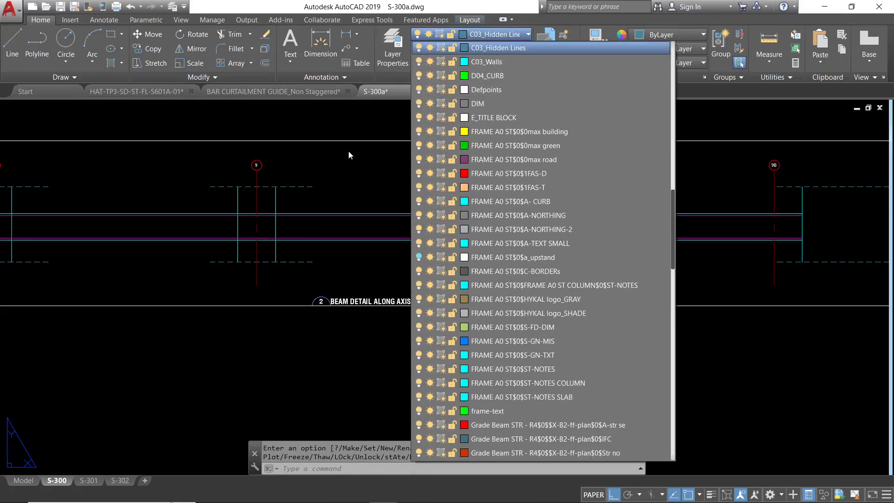
pyautogui.click(346, 286)
# - Move detail title 2 up inside the lower viewport so it fits fully within the border, and return to paper space
pyautogui.doubleClick(347, 287)
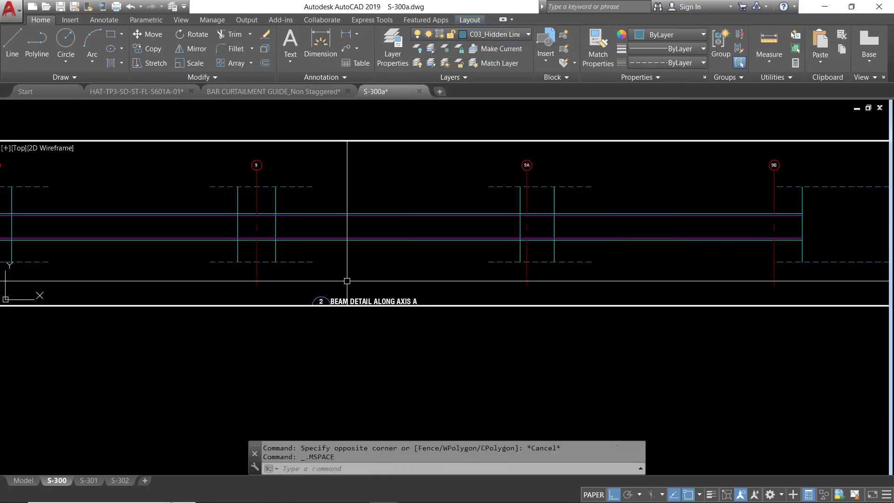
pyautogui.write('m')
pyautogui.press('Return')
pyautogui.click(348, 301)
pyautogui.press('Return')
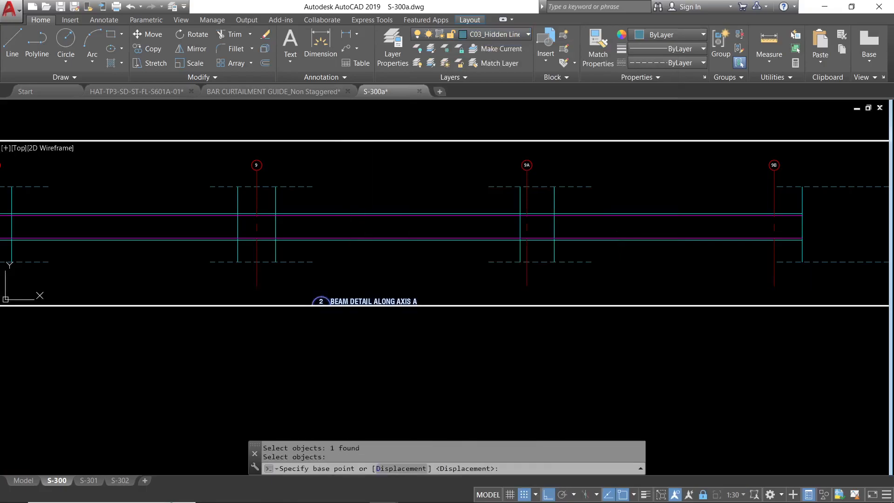
pyautogui.click(367, 272)
pyautogui.click(375, 243)
pyautogui.press('Escape')
pyautogui.write('ps')
pyautogui.press('Return')
pyautogui.press('Escape')
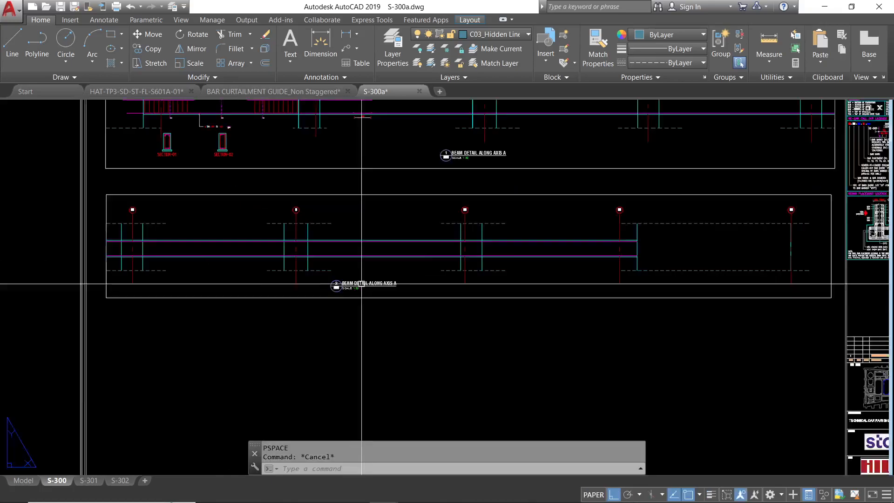
pyautogui.scroll(-5, 397, 300)
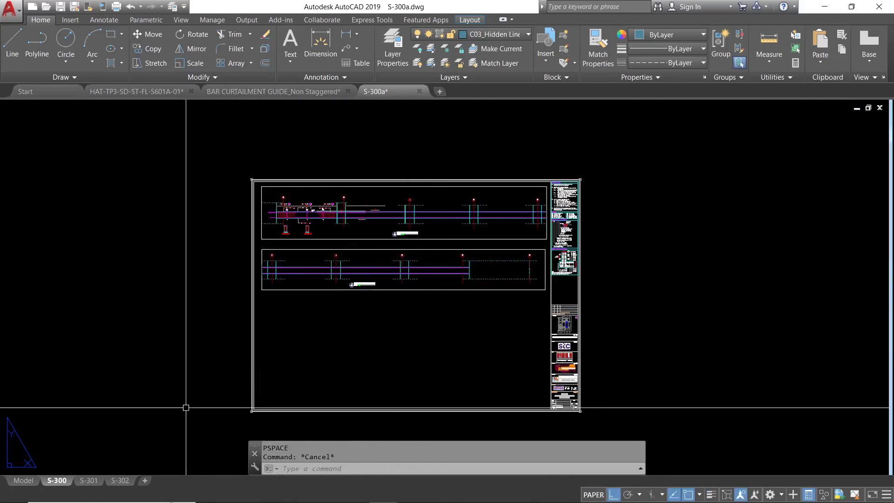
# - Turn off the Defpoints layer to hide the viewport borders on sheet S-300
pyautogui.click(504, 34)
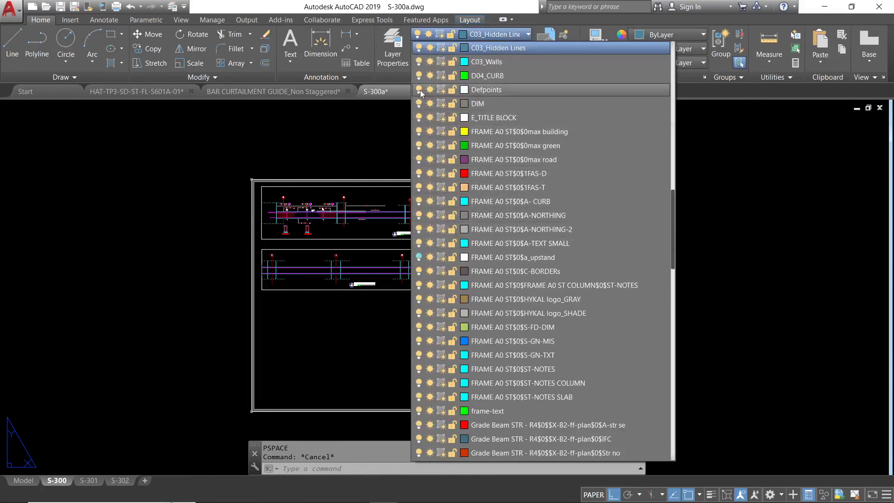
pyautogui.click(361, 134)
pyautogui.scroll(-3, 442, 305)
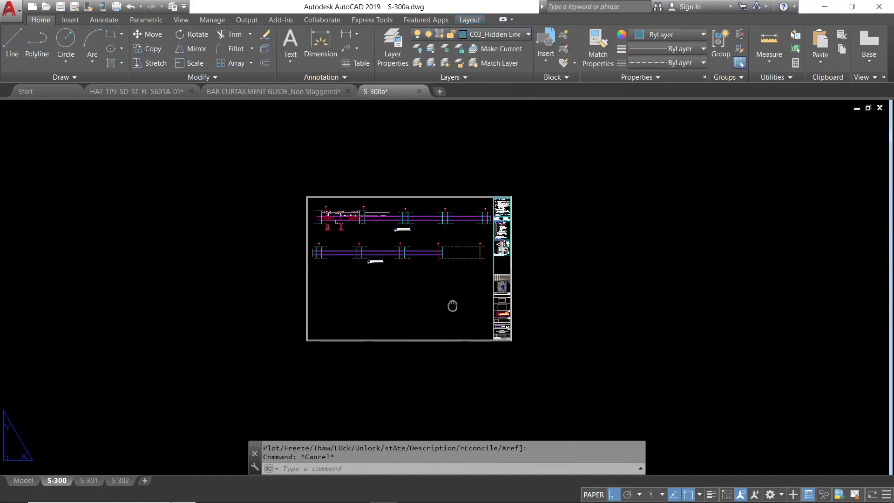
# - Edit the sheet's title block attributes, filling in the initials for who drew and who checked the drawing
pyautogui.scroll(10, 424, 300)
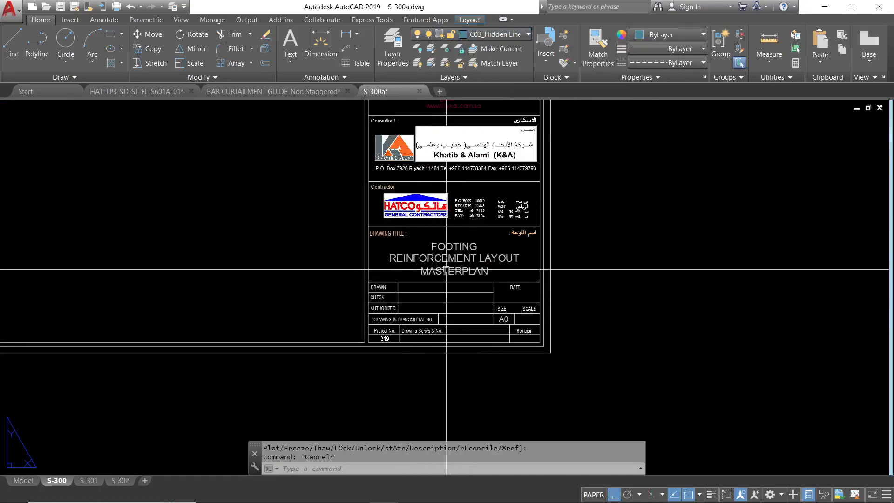
pyautogui.scroll(4, 393, 291)
pyautogui.write('ADA')
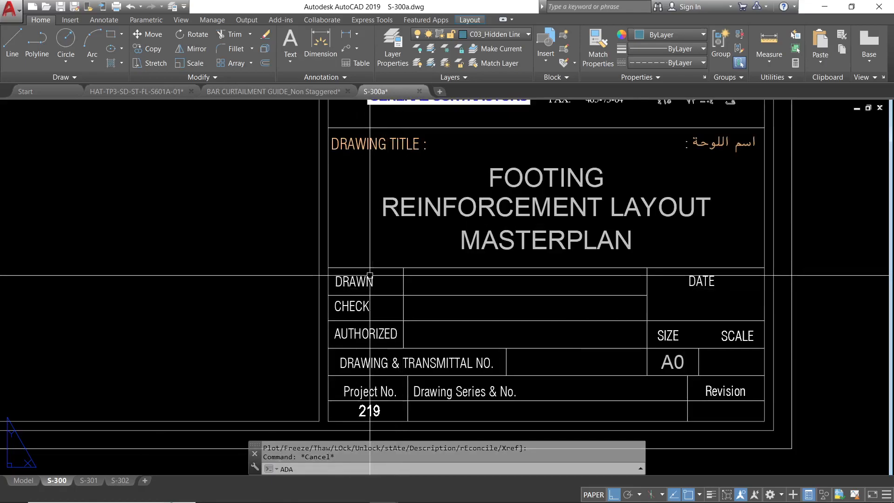
pyautogui.press('Return')
pyautogui.click(370, 278)
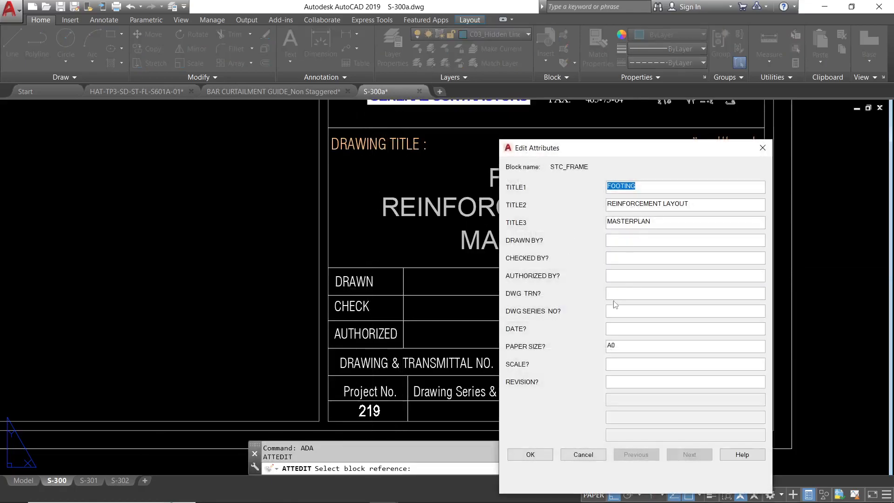
pyautogui.click(619, 240)
pyautogui.write('KEE')
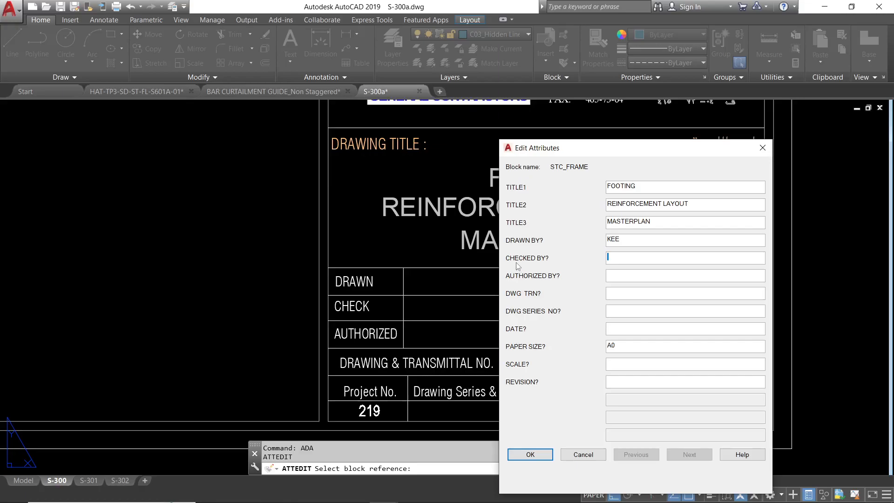
pyautogui.write('AEE')
# - Insert a field for the system variable ctab in uppercase format as the drawing series number
pyautogui.rightClick(638, 315)
pyautogui.click(667, 385)
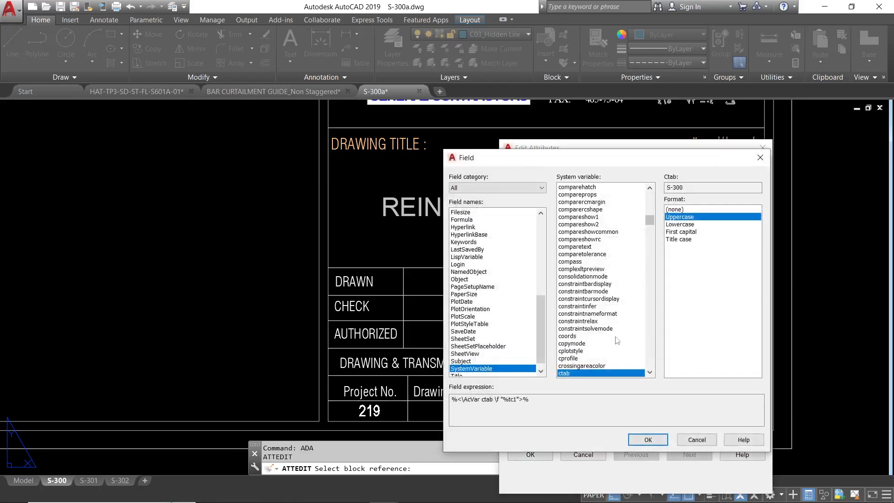
pyautogui.click(653, 441)
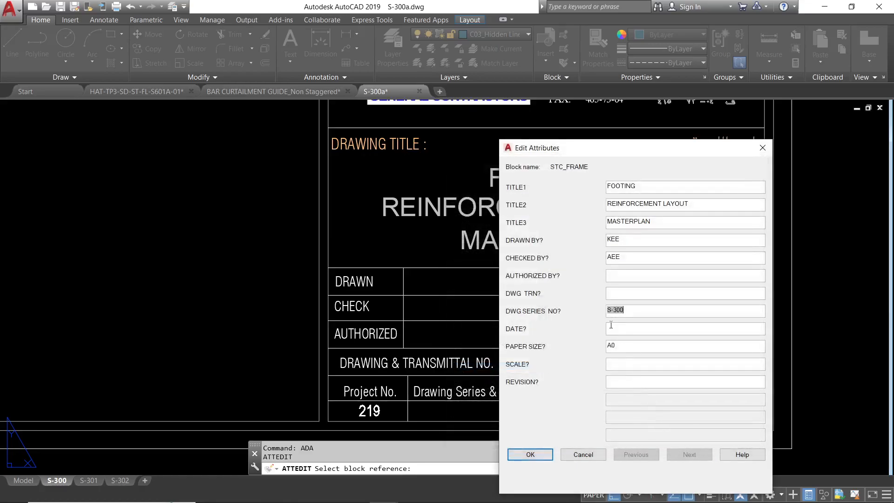
# - Add the prefix HAT-STC-TP3-SD-ST-GL- and the suffix -00 around the S-300 field in the drawing series number
pyautogui.click(608, 308)
pyautogui.click(647, 311)
pyautogui.write('HAT-ST')
pyautogui.write('C')
pyautogui.write('-TP')
pyautogui.write('3')
pyautogui.write('-SD-ST')
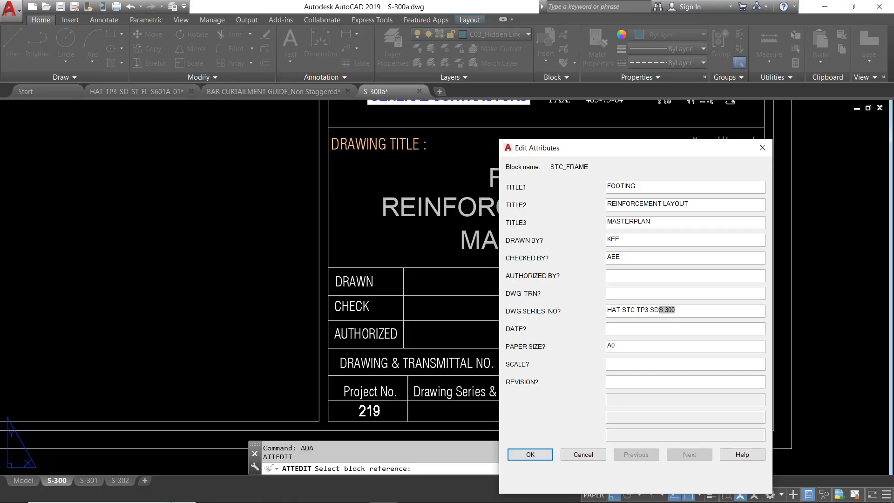
pyautogui.write('-GL-')
pyautogui.moveTo(620, 310); pyautogui.dragTo(697, 310)
pyautogui.click(707, 308)
# - Set the date to FEB 2 24, the scale to 1:30 and the revision to 00, and apply the attributes
pyautogui.write('FEB 2 24')
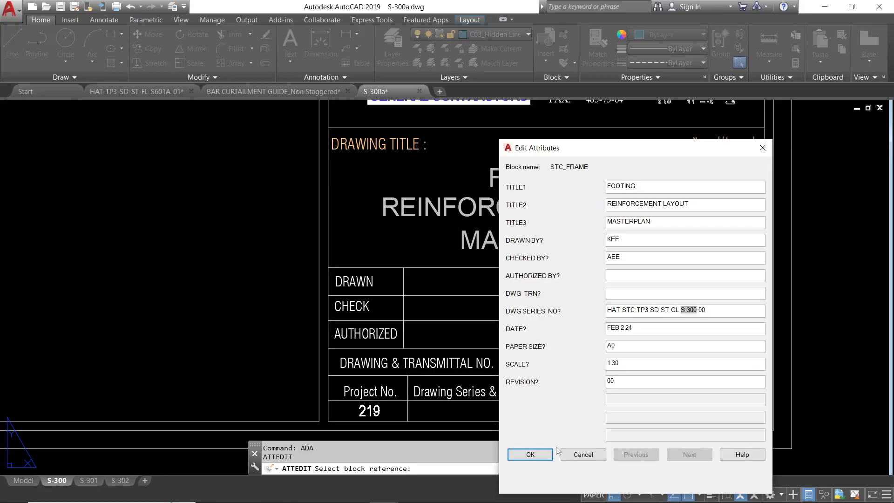
pyautogui.click(530, 454)
pyautogui.press('Escape')
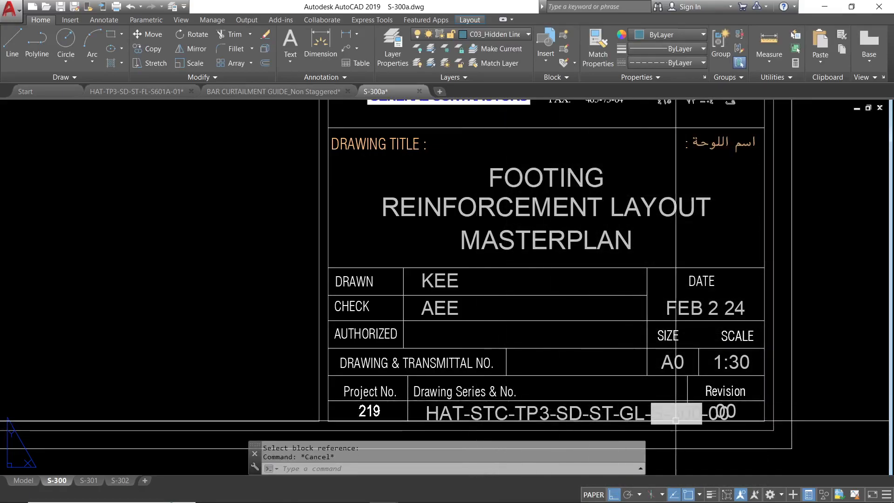
# - Set the width factor of the title block's drawing series number text to 0.9
pyautogui.moveTo(656, 405); pyautogui.dragTo(633, 356, button='middle')
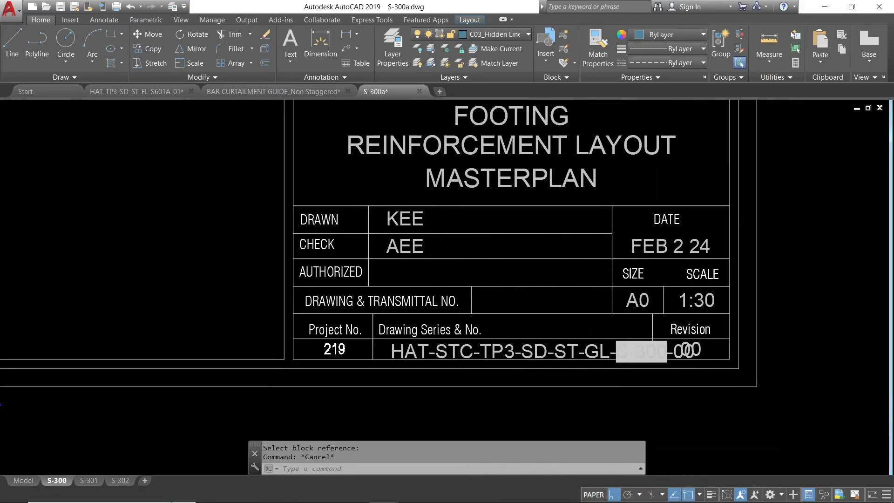
pyautogui.scroll(4, 710, 384)
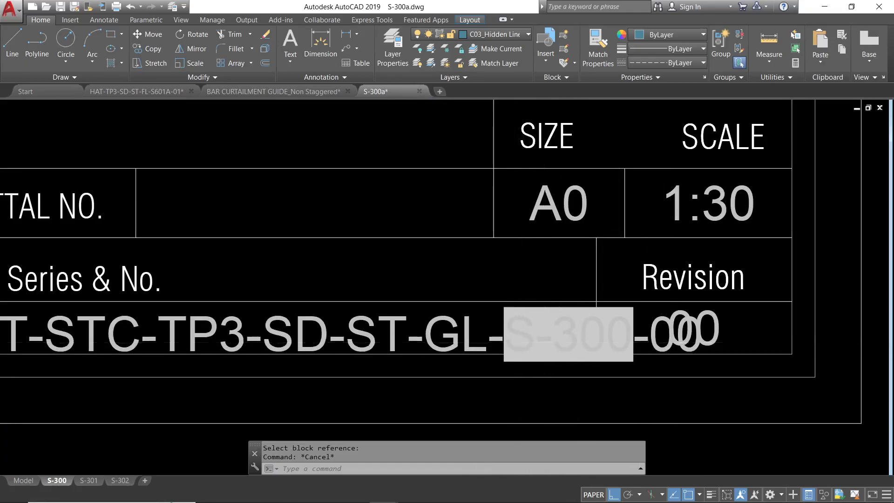
pyautogui.scroll(-2, 462, 345)
pyautogui.write('ED')
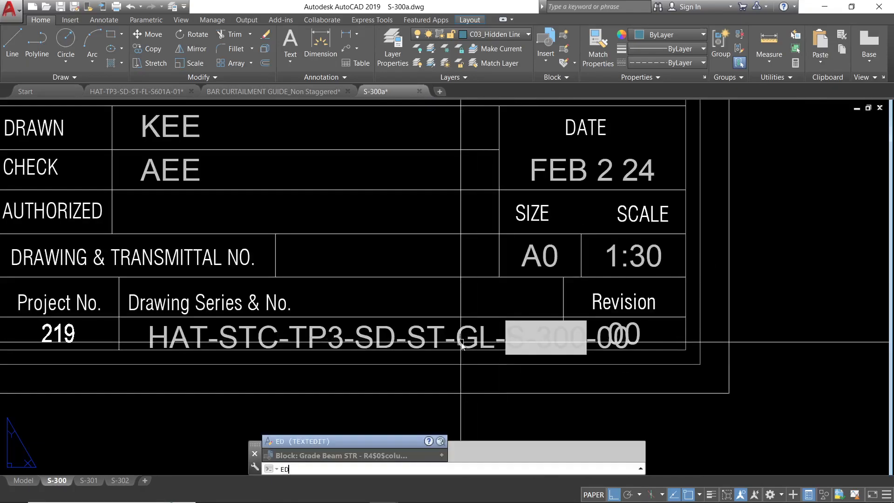
pyautogui.press('Return')
pyautogui.click(458, 334)
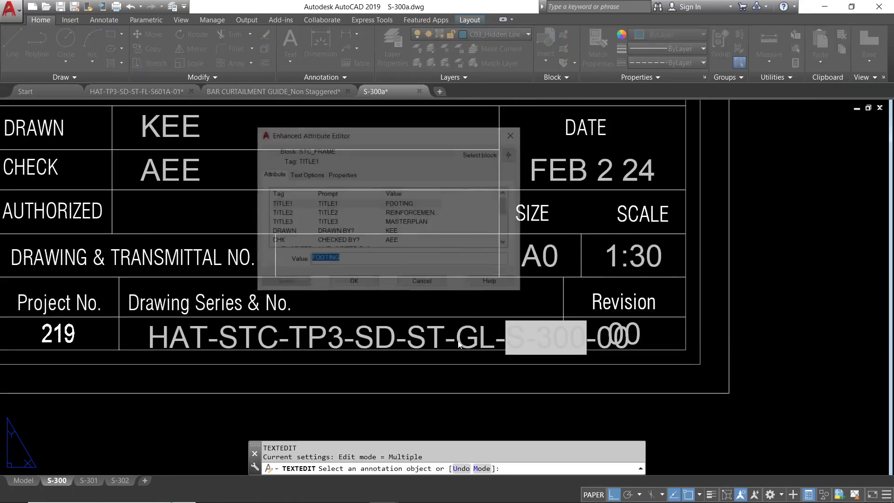
pyautogui.click(414, 215)
pyautogui.scroll(-1, 415, 228)
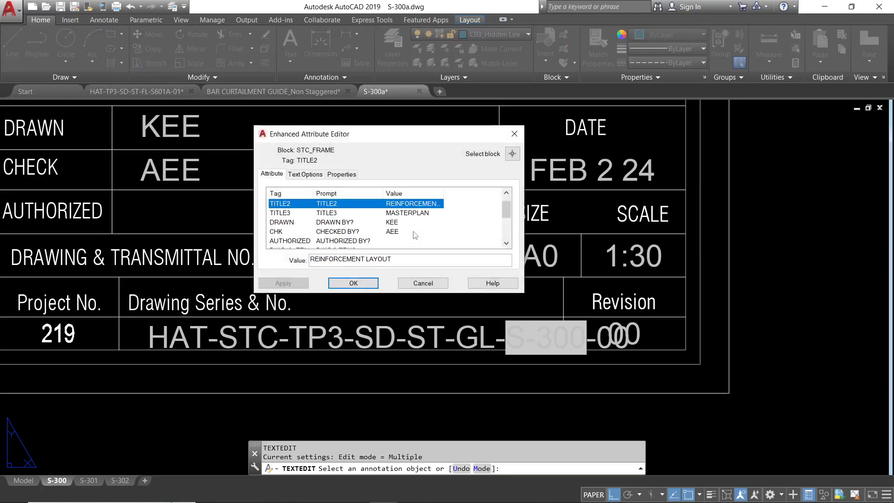
pyautogui.scroll(-3, 415, 234)
pyautogui.click(416, 204)
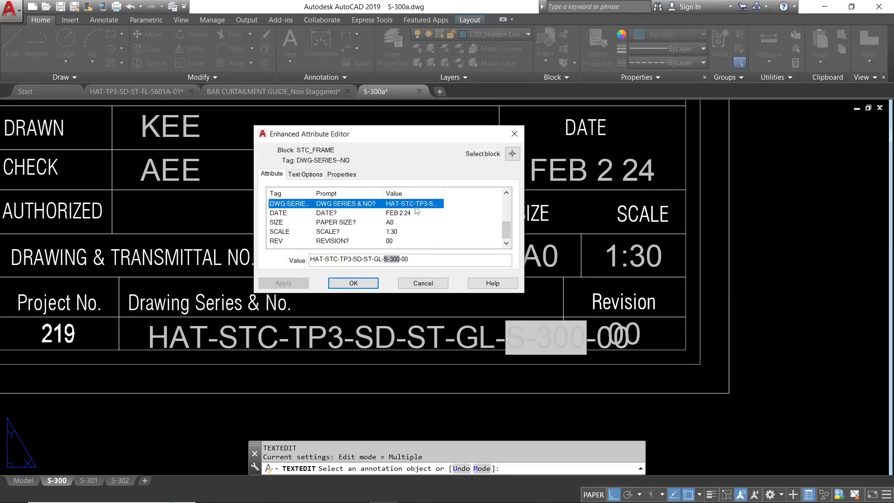
pyautogui.click(311, 175)
pyautogui.moveTo(476, 225); pyautogui.dragTo(432, 227)
pyautogui.write('0.9')
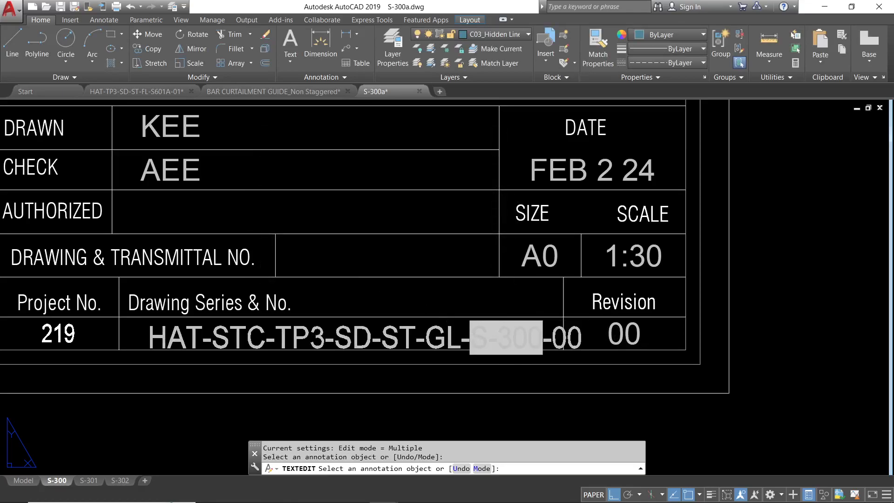
# - Set the width factor of the drawing series number text to 0.85 and finish text editing
pyautogui.click(445, 331)
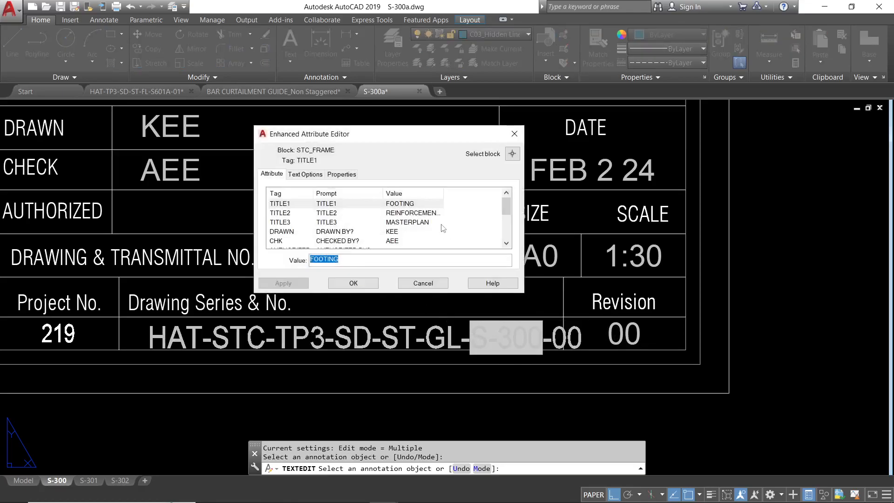
pyautogui.click(408, 223)
pyautogui.scroll(-2, 411, 225)
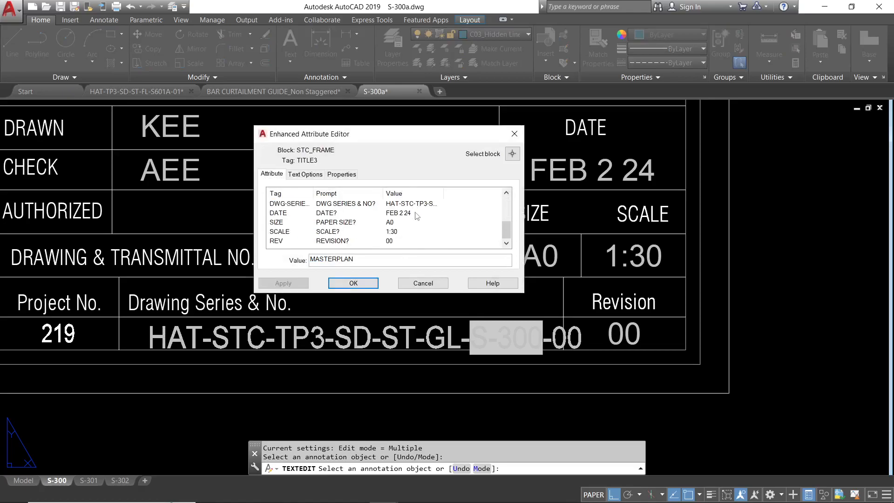
pyautogui.click(300, 175)
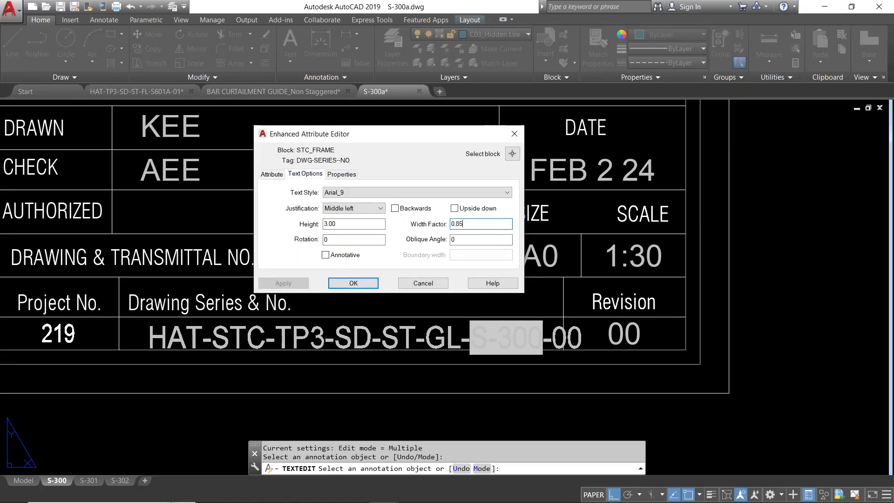
pyautogui.click(353, 283)
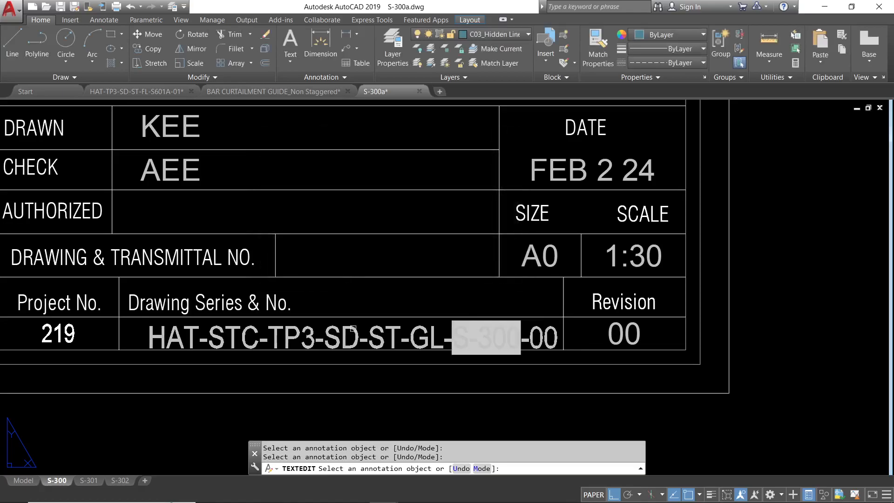
pyautogui.press('Escape')
# - Check whether the revision 0 entries in the revision table above the key plan belong to the title block
pyautogui.scroll(-6, 333, 381)
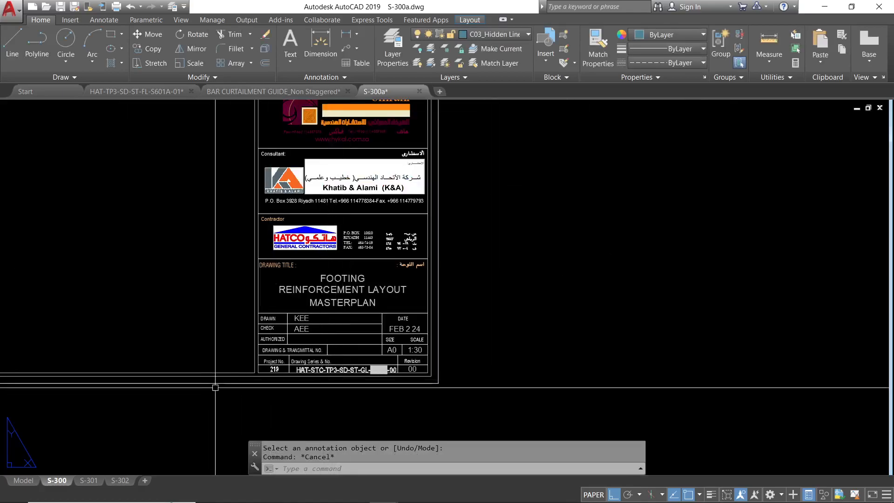
pyautogui.moveTo(328, 216); pyautogui.dragTo(327, 415, button='middle')
pyautogui.scroll(4, 321, 253)
pyautogui.scroll(2, 261, 263)
pyautogui.click(233, 260)
pyautogui.press('Escape')
pyautogui.click(411, 261)
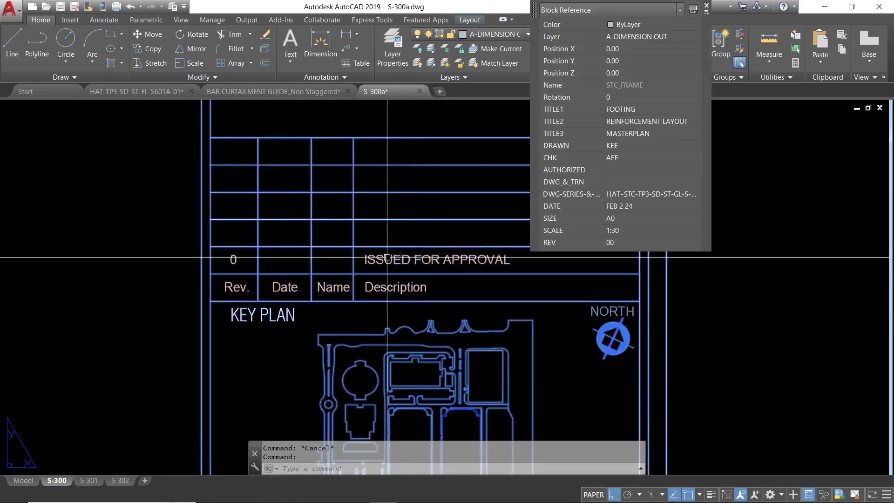
pyautogui.press('Escape')
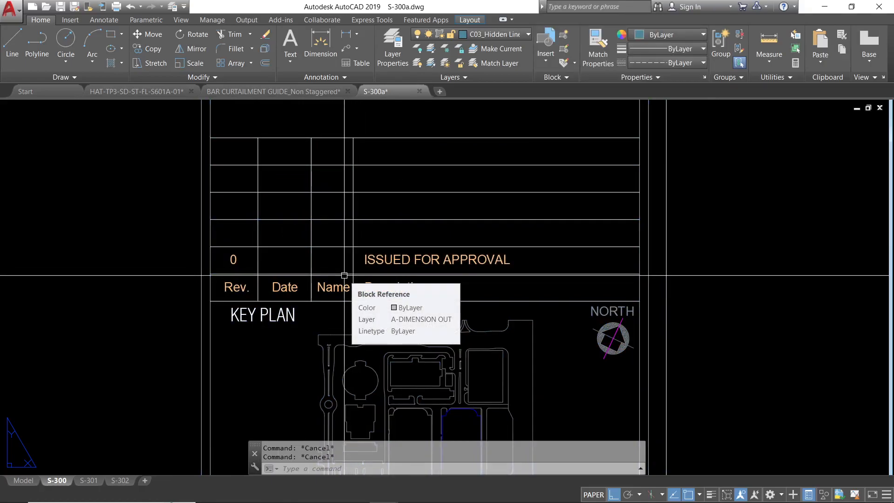
# - Copy the nested texts 0 and ISSUED FOR APPROVAL one row up in the revision table with NCOPY
pyautogui.write('NCOPY')
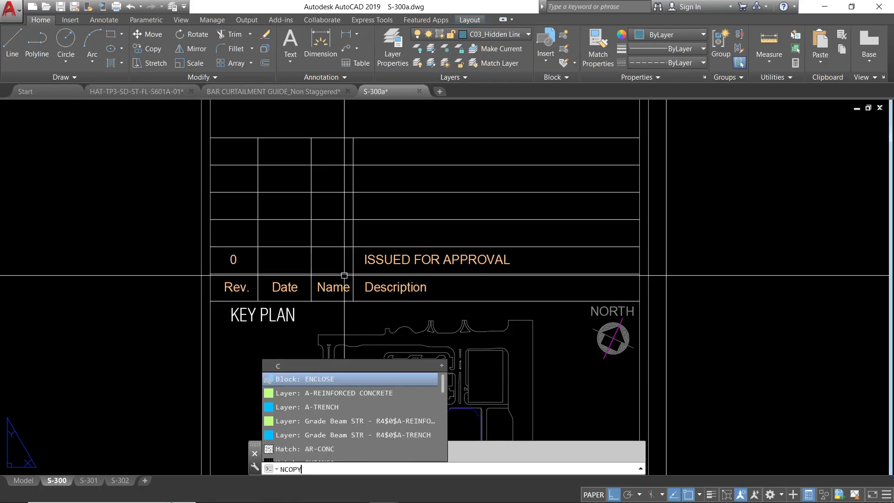
pyautogui.press('Return')
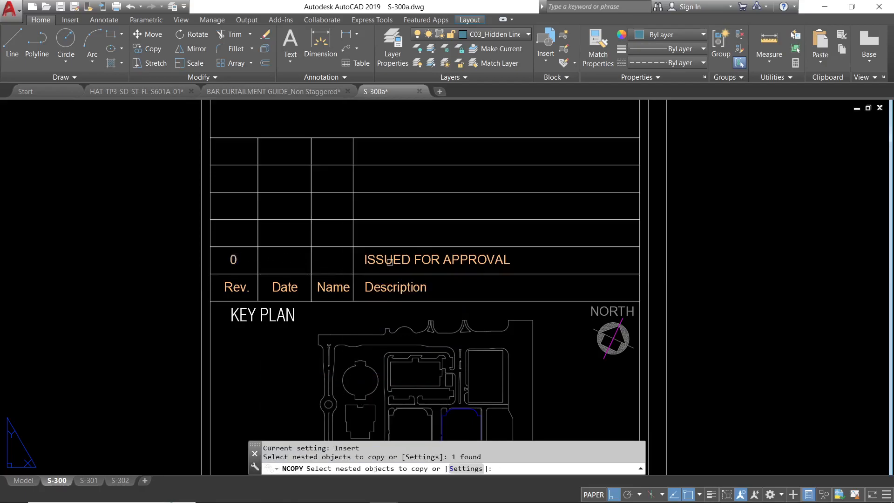
pyautogui.press('Return')
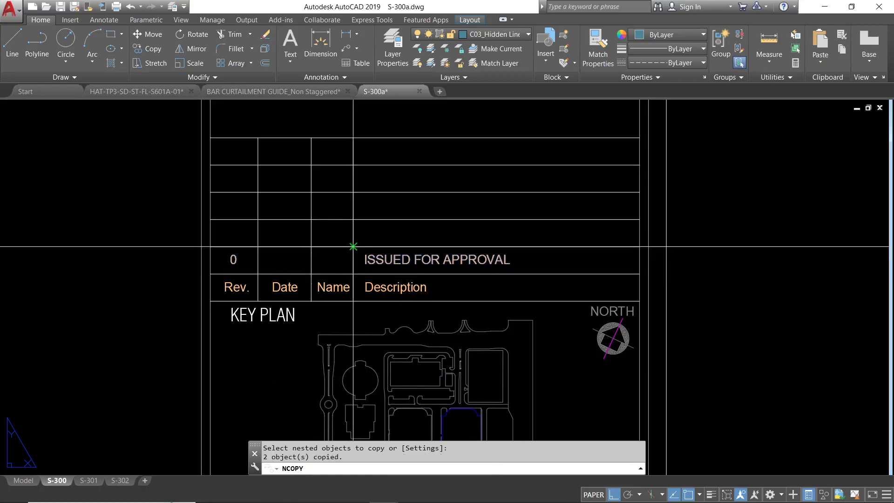
pyautogui.click(353, 247)
pyautogui.click(353, 219)
pyautogui.press('Escape')
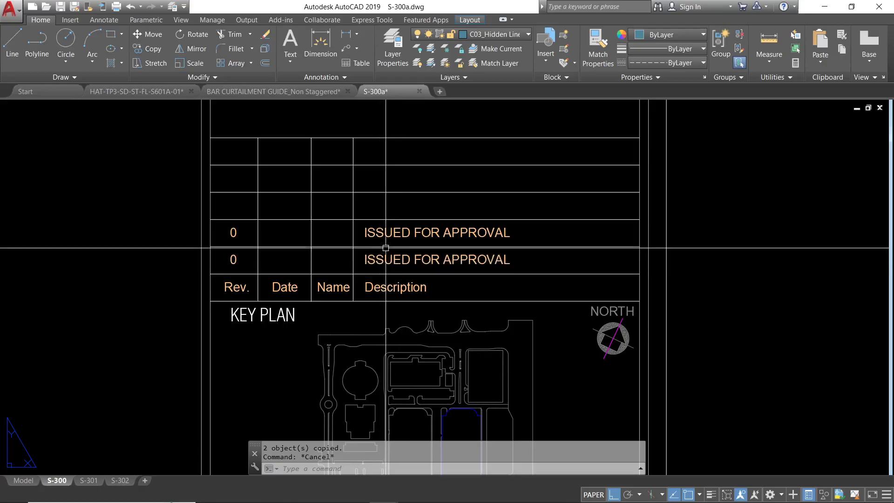
# - Erase the copied revision texts from the row above revision 0
pyautogui.write('e')
pyautogui.press('Return')
pyautogui.press('Return')
pyautogui.press('Return')
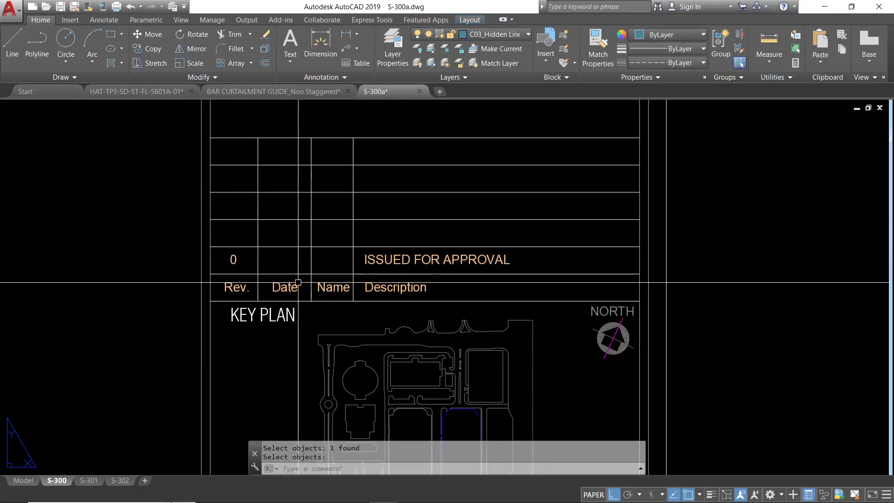
# - Copy the nested Date and Name headings up into the revision 0 row with NCOPY
pyautogui.write('NCOPY')
pyautogui.press('Return')
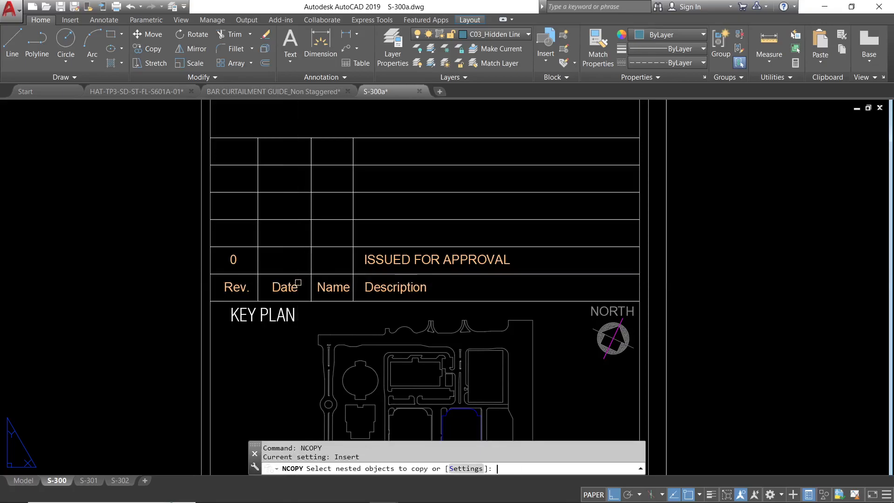
pyautogui.press('Return')
pyautogui.click(310, 273)
pyautogui.click(311, 246)
pyautogui.press('Escape')
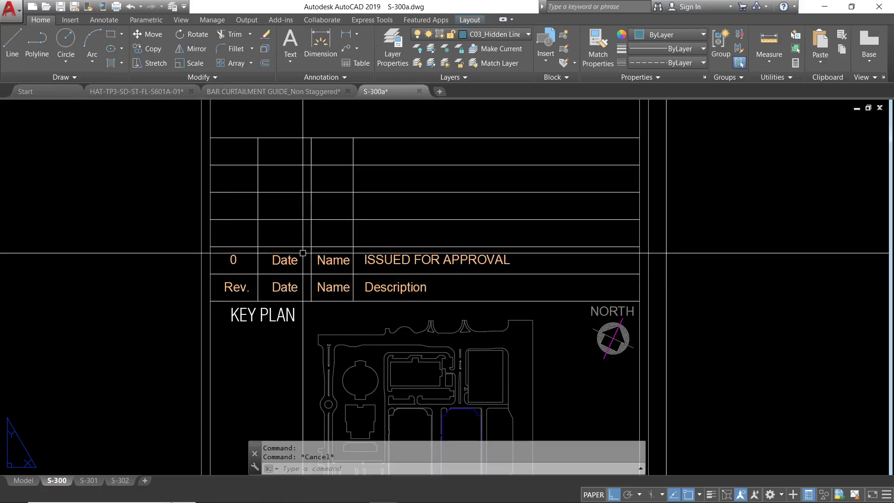
# - Change the copied Date text in the revision 0 row to 01-02-24
pyautogui.doubleClick(281, 261)
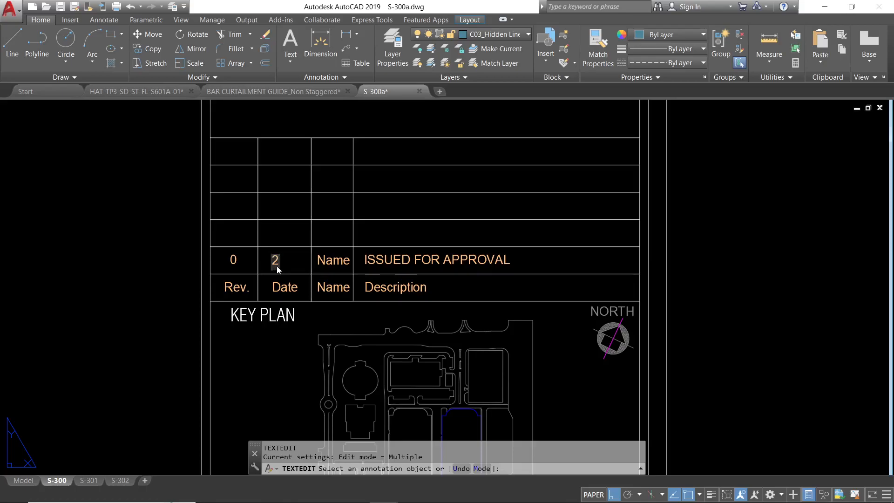
pyautogui.press('super')
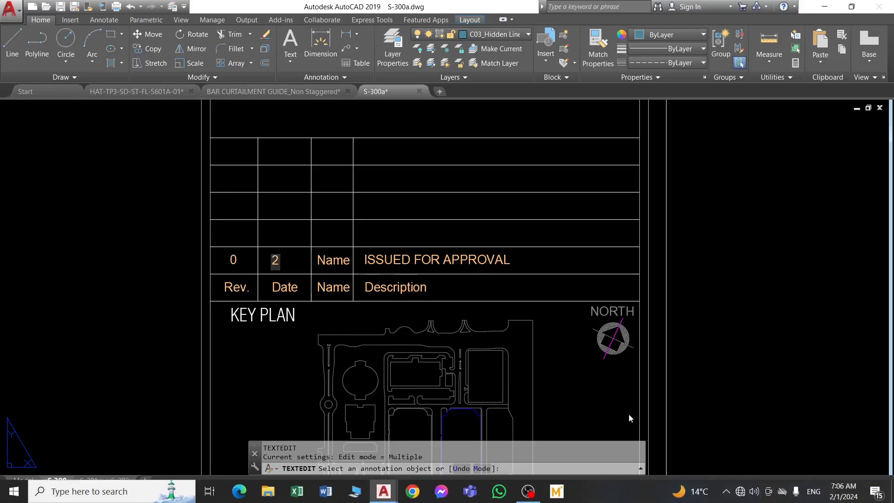
pyautogui.press('BackSpace')
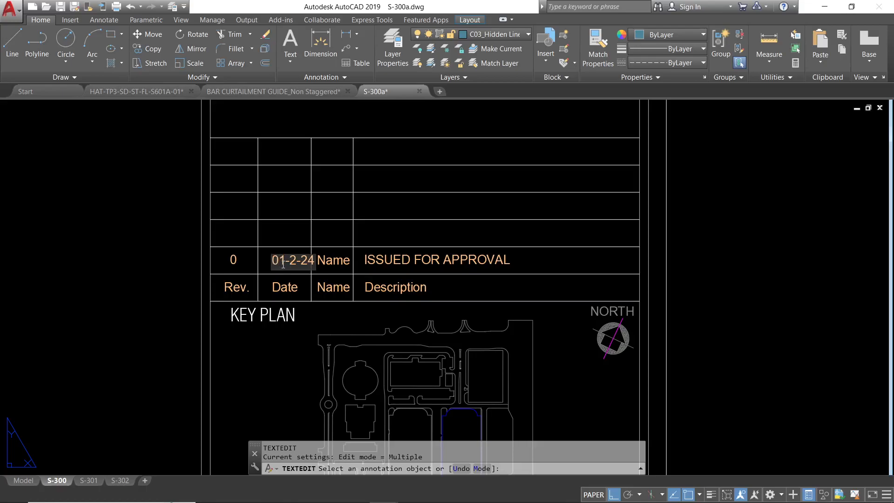
pyautogui.press('Escape')
pyautogui.press('Escape')
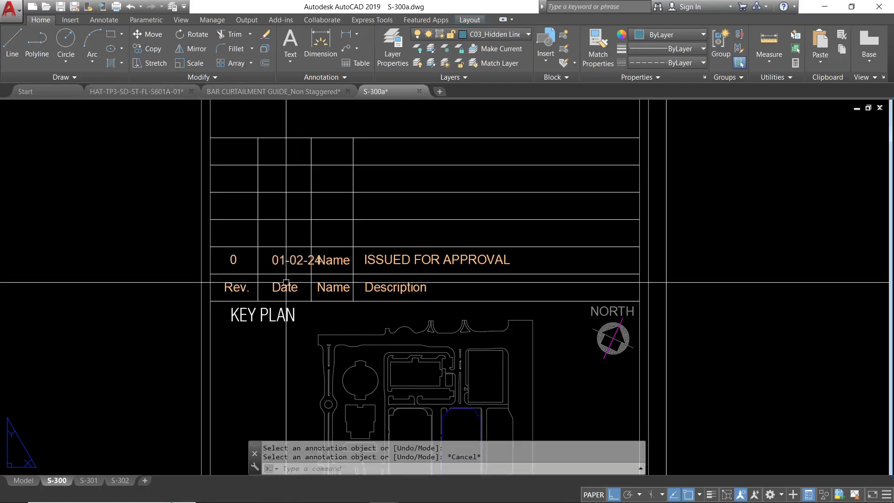
# - Move the date text 01-02-24 horizontally so it fits inside its cell in the revision 0 row
pyautogui.write('M')
pyautogui.press('space')
pyautogui.scroll(4, 288, 260)
pyautogui.click(289, 252)
pyautogui.click(279, 266)
pyautogui.press('space')
pyautogui.click(293, 180)
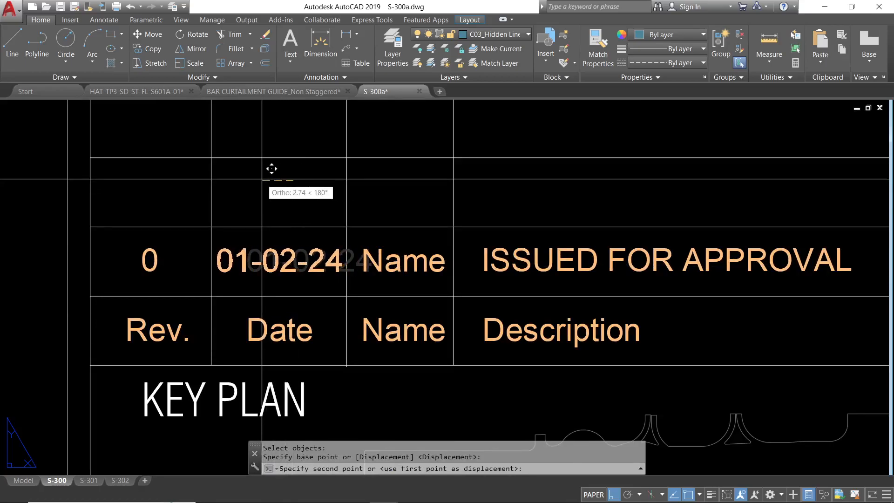
pyautogui.click(261, 179)
# - Set the width factor of the revision 0 date text to 0.9
pyautogui.click(267, 255)
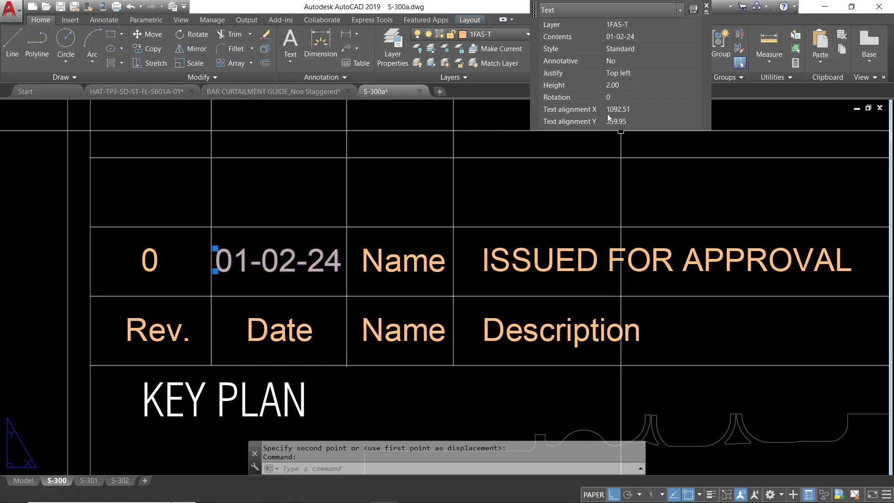
pyautogui.hotkey('ctrl', '1')
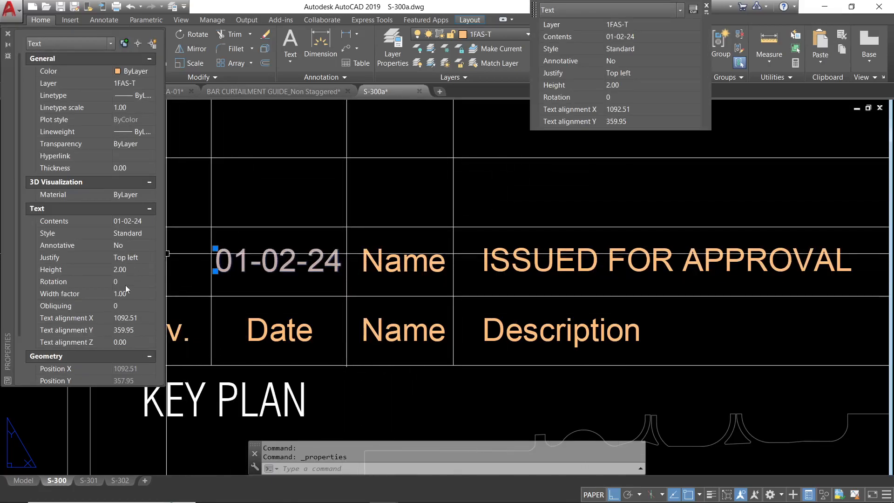
pyautogui.click(137, 293)
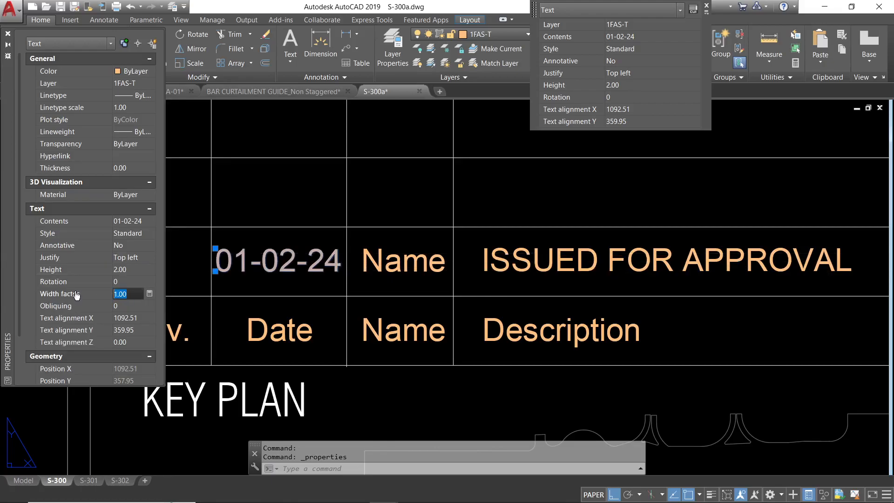
pyautogui.write('0.9')
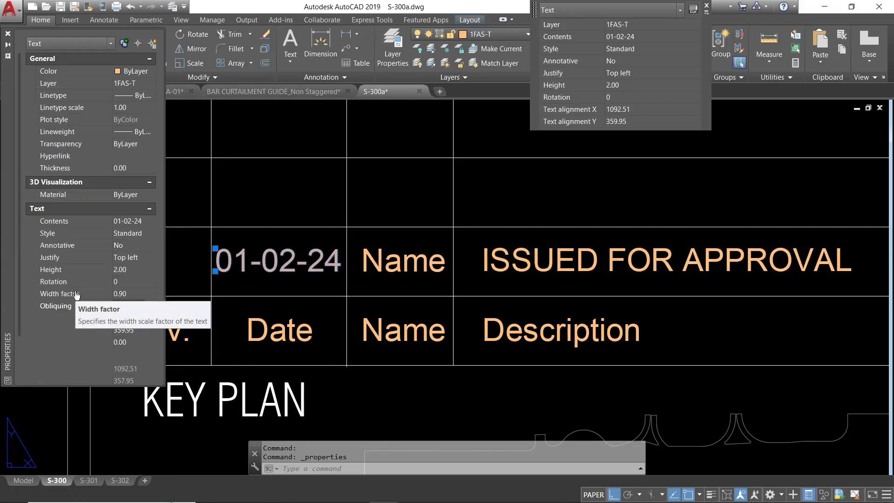
pyautogui.press('Tab')
pyautogui.press('Escape')
pyautogui.press('Escape')
# - Shift the narrowed date text slightly to the right to centre it in its revision 0 cell
pyautogui.write('m')
pyautogui.press('space')
pyautogui.press('space')
pyautogui.click(287, 172)
pyautogui.click(293, 173)
pyautogui.press('Escape')
# - Replace the copied Name text in the revision 0 row with the issuer's initials
pyautogui.write('ed')
pyautogui.press('space')
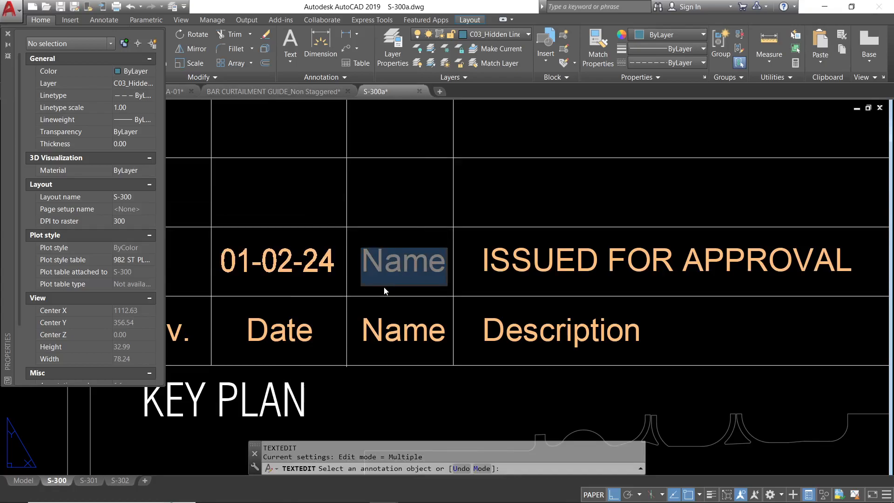
pyautogui.write('KEE')
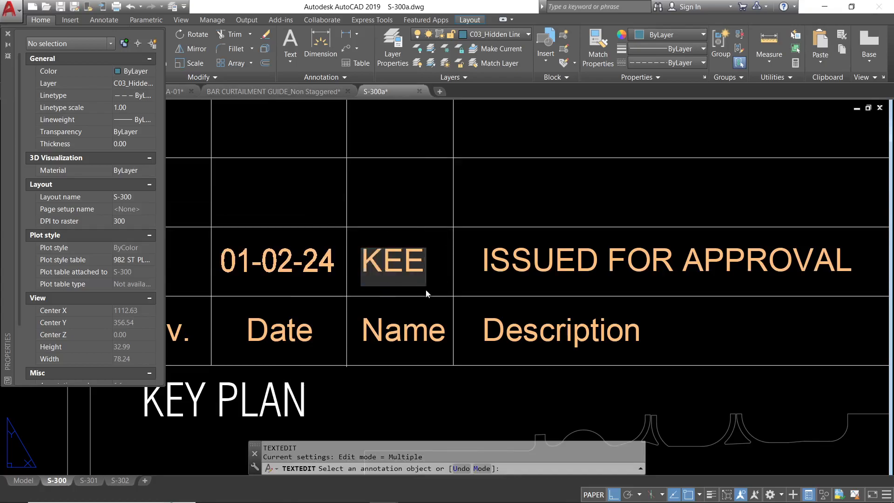
pyautogui.press('Return')
pyautogui.press('Escape')
# - Copy the nested text ISSUED FOR APPROVAL from the revision 0 row to the row above with NCOPY
pyautogui.scroll(-4, 394, 276)
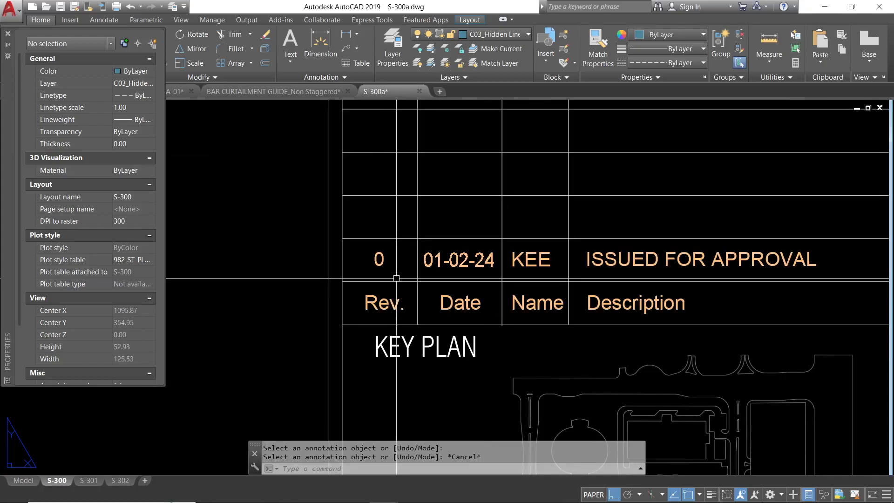
pyautogui.write('N')
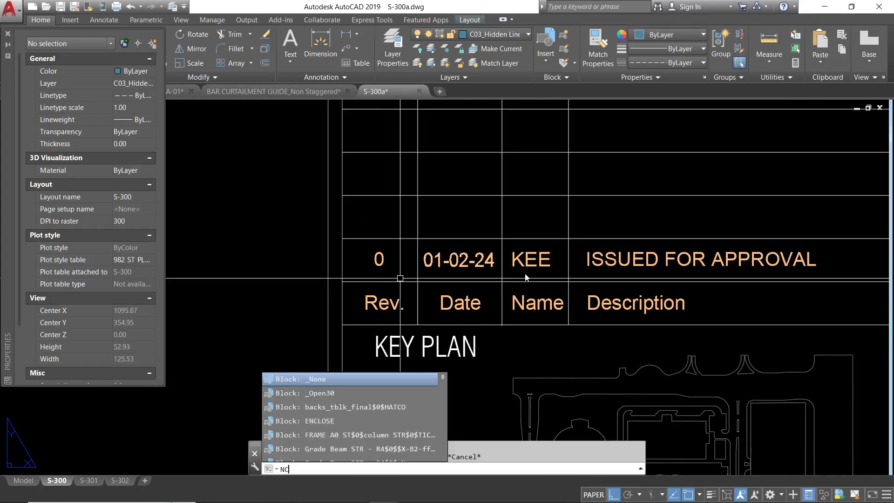
pyautogui.write('C')
pyautogui.press('Return')
pyautogui.click(615, 258)
pyautogui.press('Return')
pyautogui.click(568, 239)
pyautogui.click(568, 195)
pyautogui.press('Escape')
pyautogui.click(609, 254)
pyautogui.press('Escape')
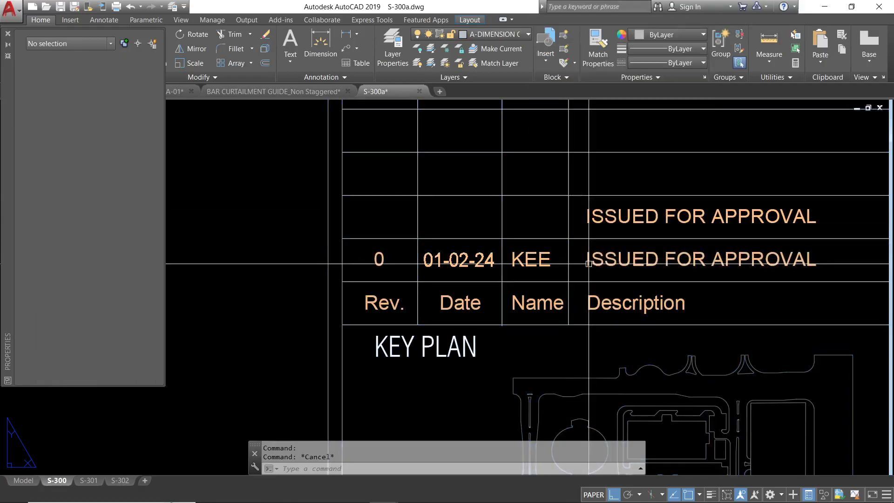
# - Erase the copied ISSUED FOR APPROVAL text from the row above revision 0
pyautogui.write('ed')
pyautogui.press('Return')
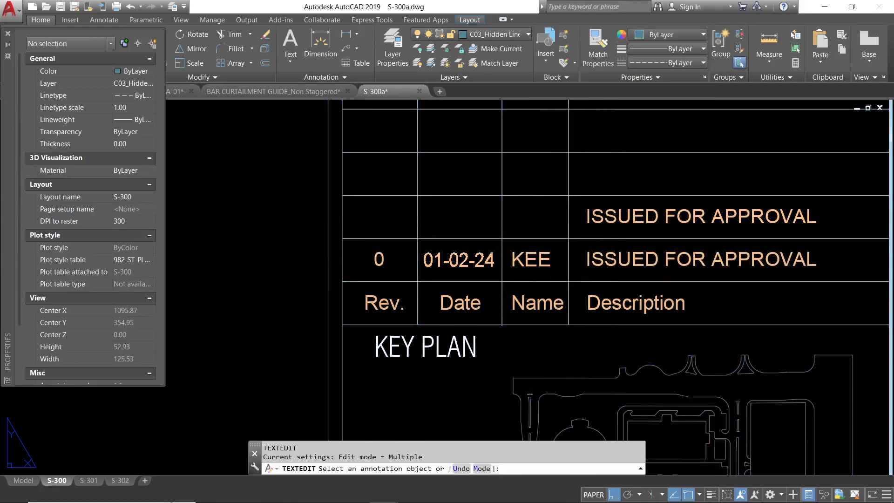
pyautogui.press('Escape')
pyautogui.scroll(-4, 538, 262)
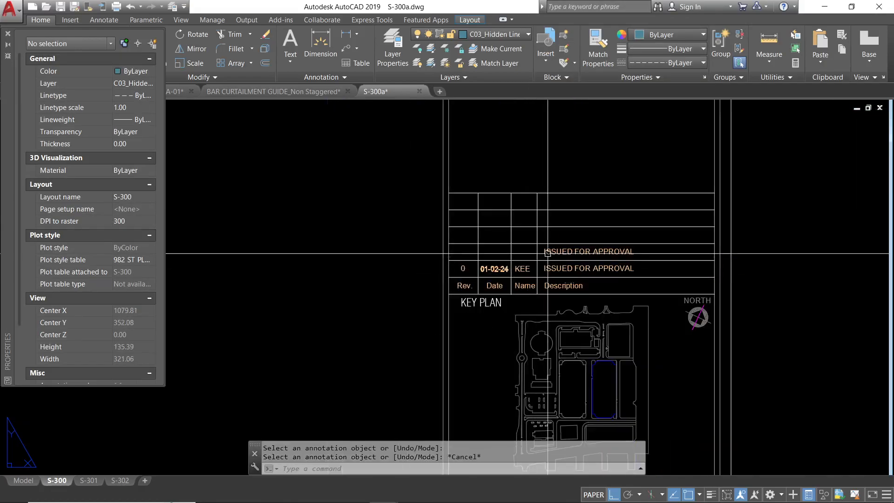
pyautogui.press('Return')
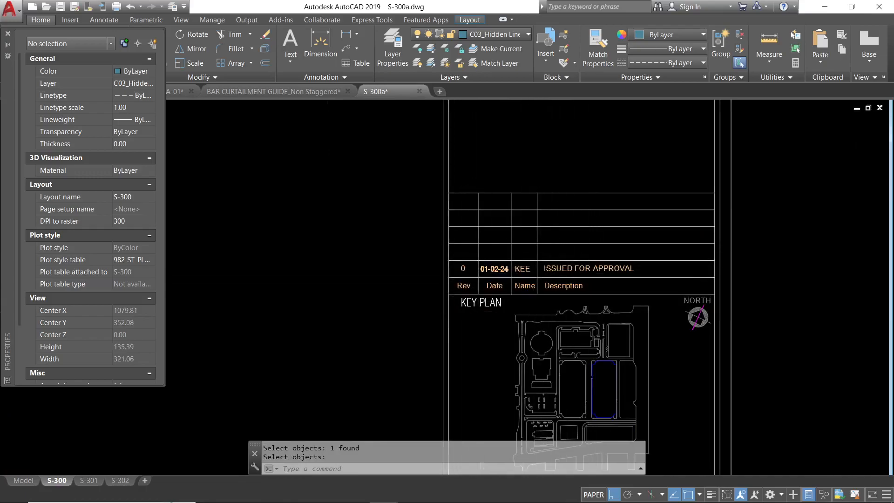
# - Examine the key plan below the revision table and the blue building outline in it
pyautogui.scroll(-4, 519, 363)
pyautogui.moveTo(522, 391); pyautogui.dragTo(530, 282, button='middle')
pyautogui.scroll(-4, 530, 308)
pyautogui.scroll(4, 534, 364)
pyautogui.scroll(-4, 517, 336)
pyautogui.moveTo(523, 241); pyautogui.dragTo(503, 316, button='middle')
pyautogui.scroll(12, 503, 316)
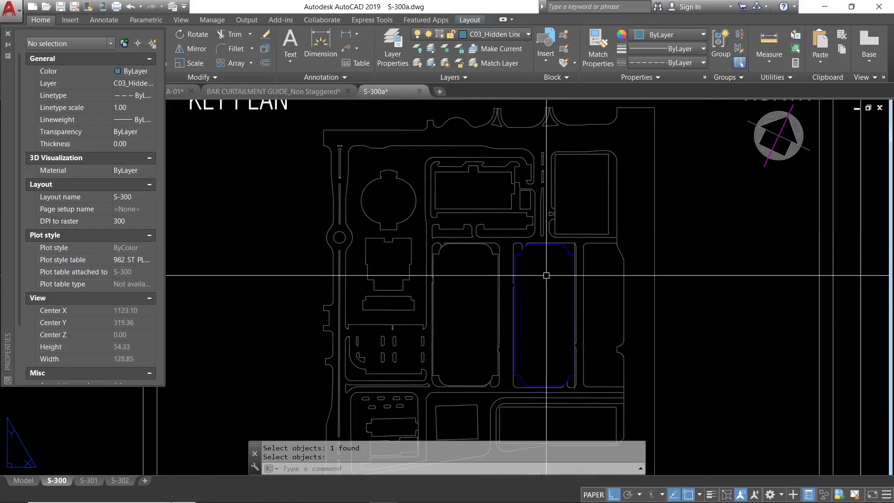
pyautogui.scroll(-6, 529, 279)
pyautogui.scroll(6, 526, 293)
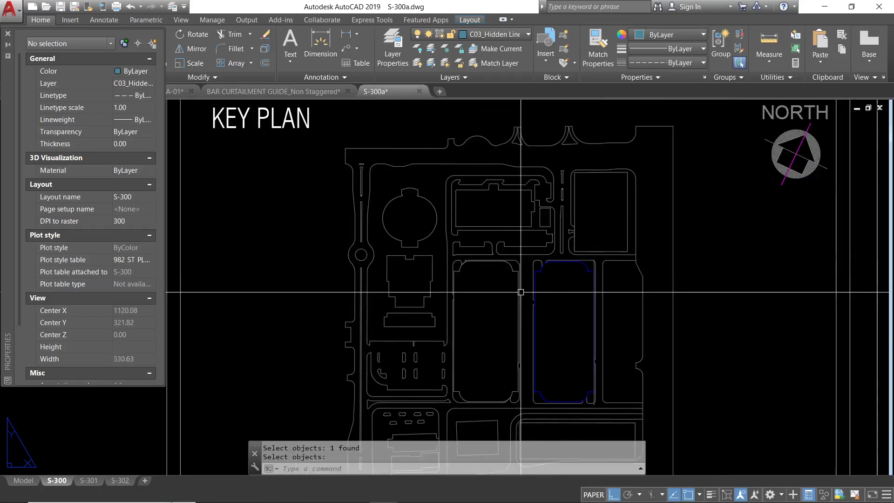
pyautogui.scroll(-4, 553, 283)
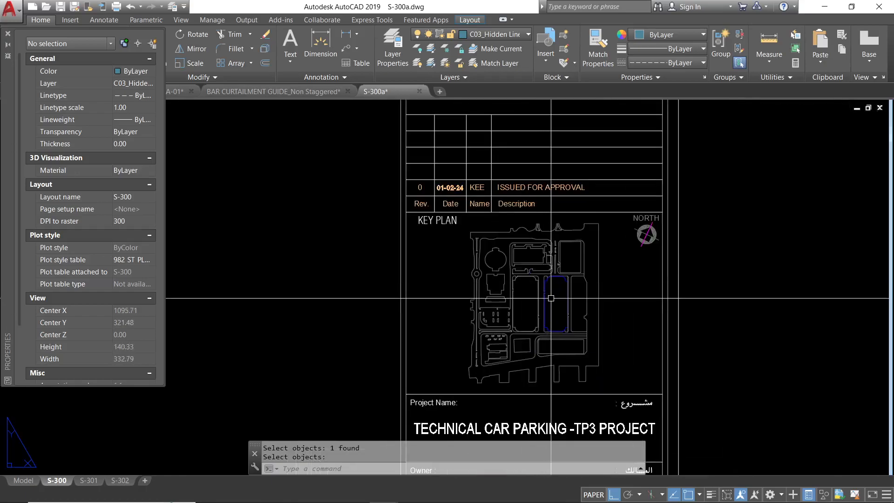
pyautogui.scroll(4, 546, 289)
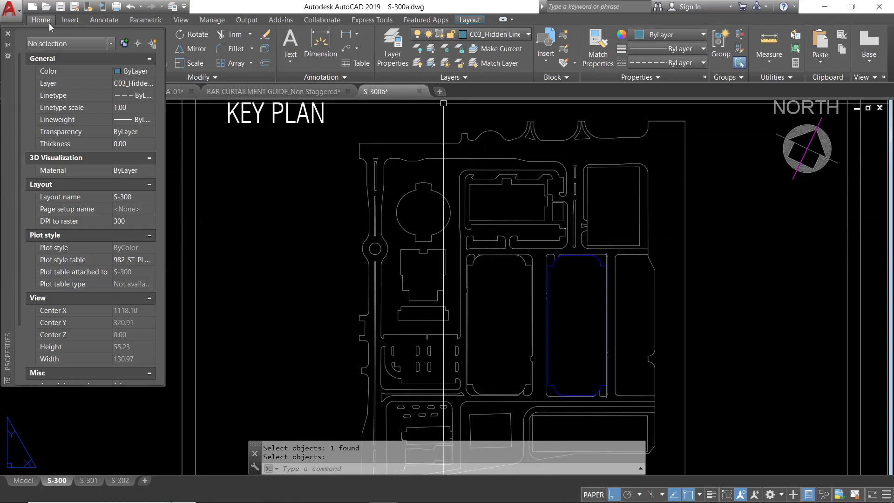
# - Make A01_Keyplan Hatch the current layer and keep it turned on
pyautogui.click(500, 36)
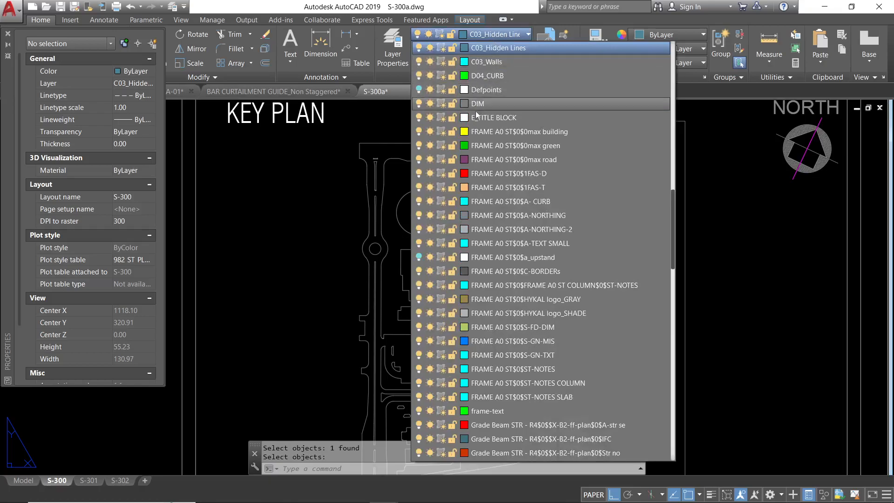
pyautogui.scroll(10, 481, 149)
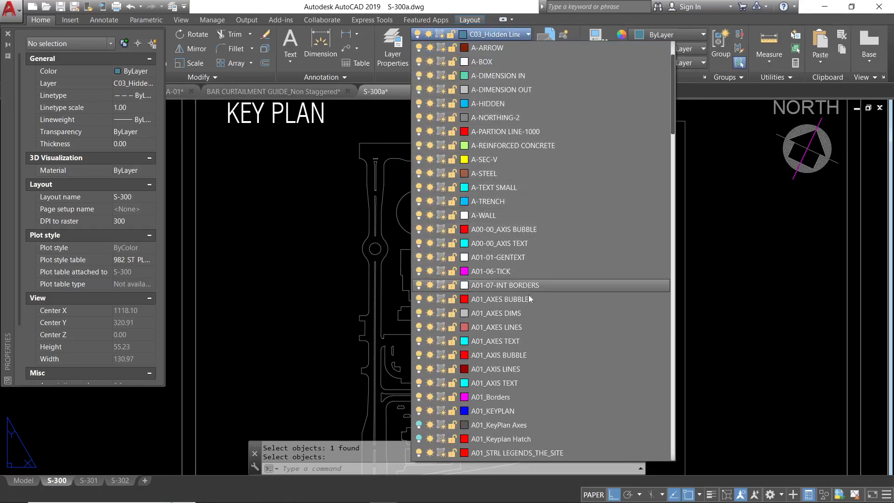
pyautogui.scroll(1, 516, 269)
pyautogui.scroll(1, 512, 220)
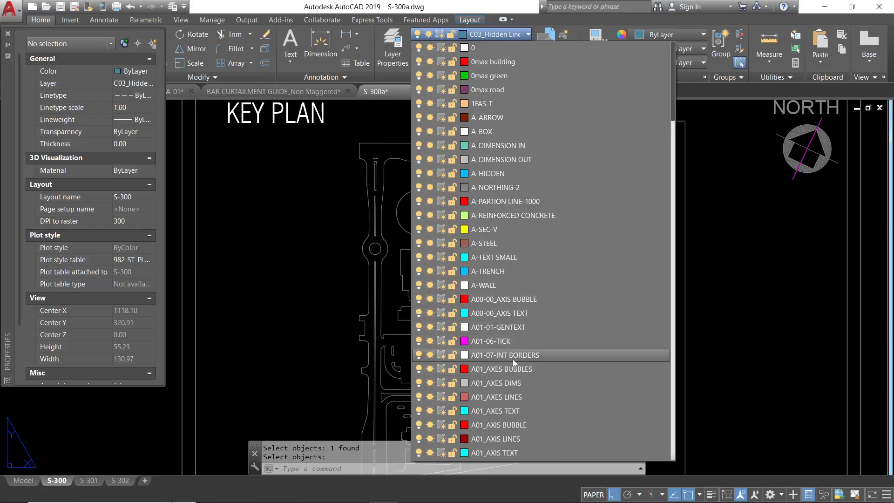
pyautogui.scroll(-1, 522, 387)
pyautogui.scroll(-1, 521, 388)
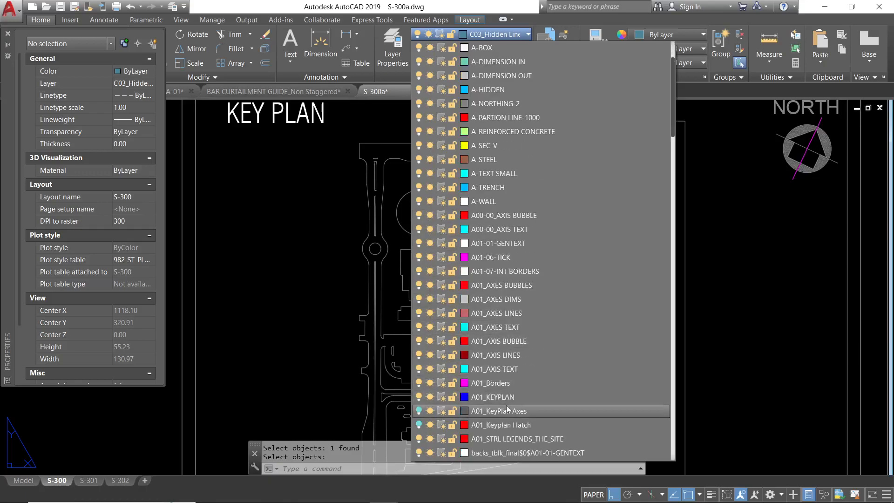
pyautogui.click(506, 426)
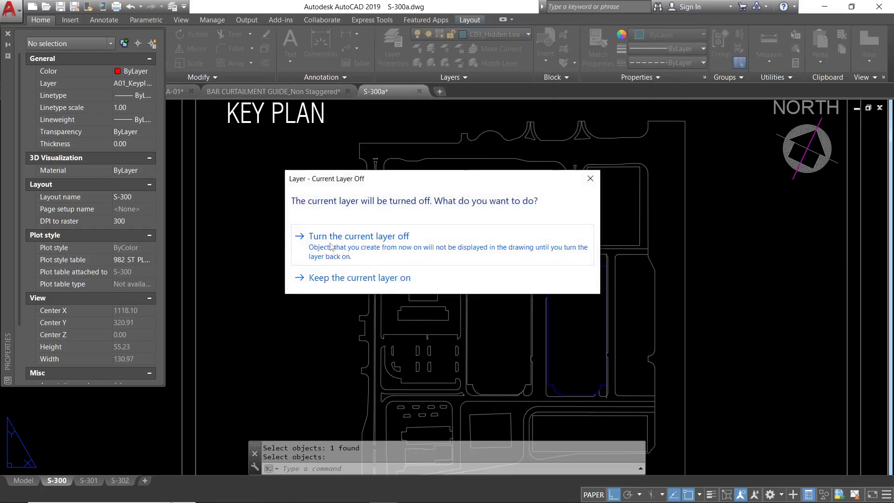
pyautogui.click(325, 279)
pyautogui.moveTo(579, 311); pyautogui.dragTo(577, 306, button='middle')
pyautogui.scroll(-4, 518, 236)
pyautogui.scroll(2, 465, 255)
pyautogui.scroll(-5, 466, 256)
pyautogui.scroll(-4, 509, 261)
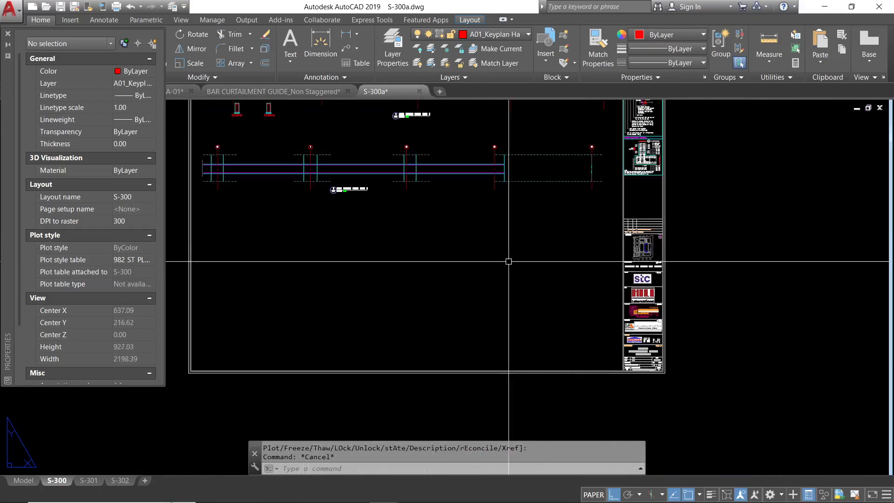
pyautogui.scroll(7, 642, 249)
pyautogui.scroll(7, 597, 241)
pyautogui.write('REC')
pyautogui.press('Return')
pyautogui.scroll(4, 645, 156)
pyautogui.press('Escape')
pyautogui.scroll(-6, 618, 274)
# - Draw a polyline along the full straight right edge of the blue building outline in the key plan
pyautogui.write('pl')
pyautogui.press('Return')
pyautogui.scroll(2, 572, 355)
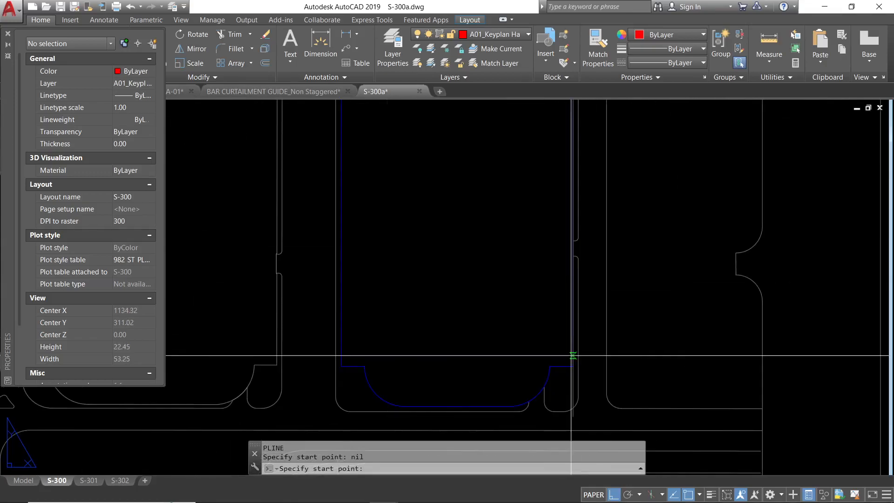
pyautogui.scroll(-2, 572, 359)
pyautogui.click(576, 336)
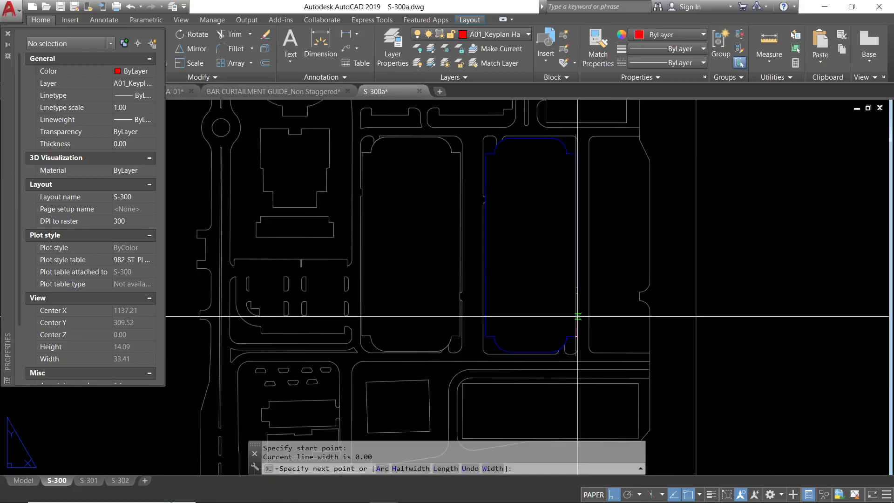
pyautogui.scroll(4, 578, 161)
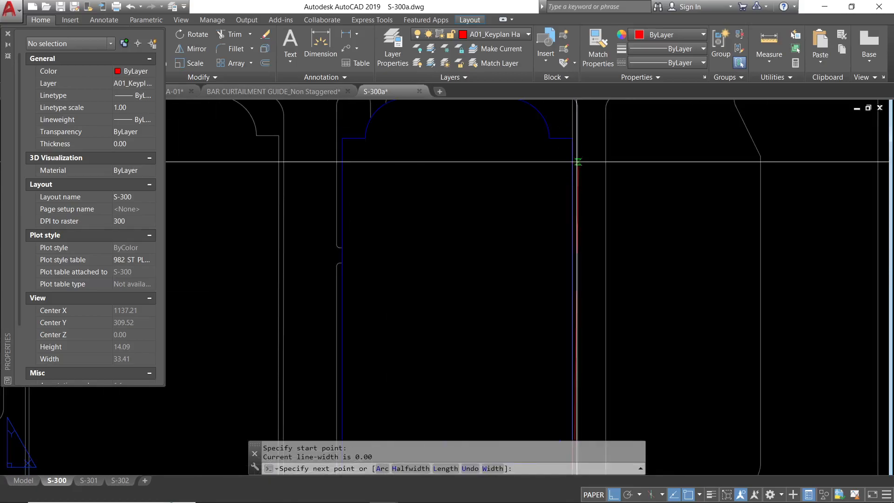
pyautogui.click(572, 138)
pyautogui.scroll(-4, 572, 195)
pyautogui.press('Escape')
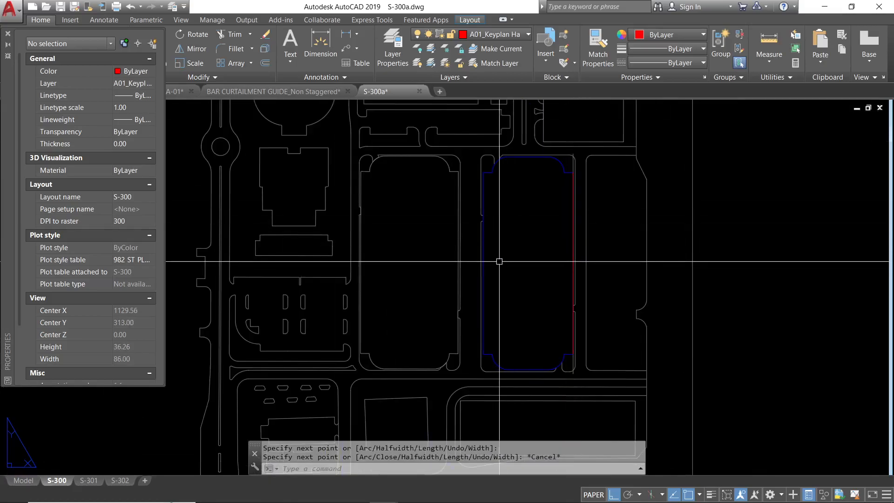
pyautogui.write('x')
pyautogui.press('Return')
pyautogui.scroll(2, 492, 222)
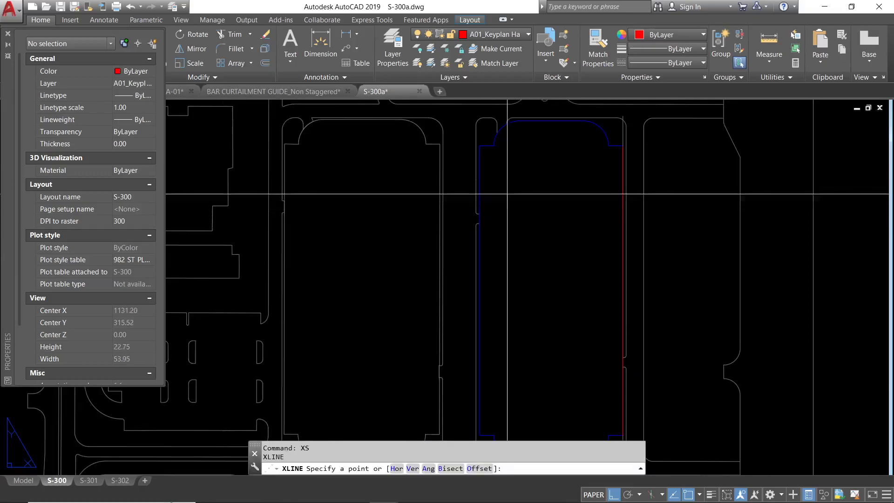
pyautogui.press('Escape')
pyautogui.press('Escape')
# - Shorten the red key plan polyline to about 13.2 long by stretching its upper end down along the building edge
pyautogui.click(623, 226)
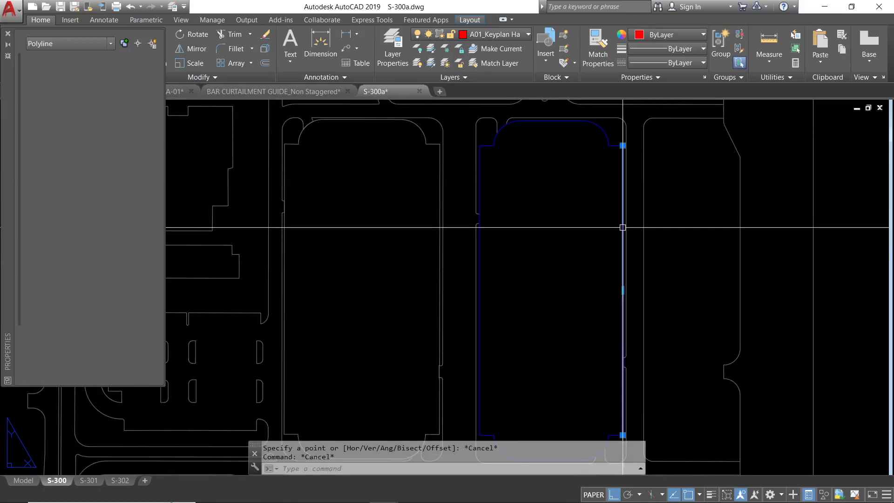
pyautogui.click(623, 145)
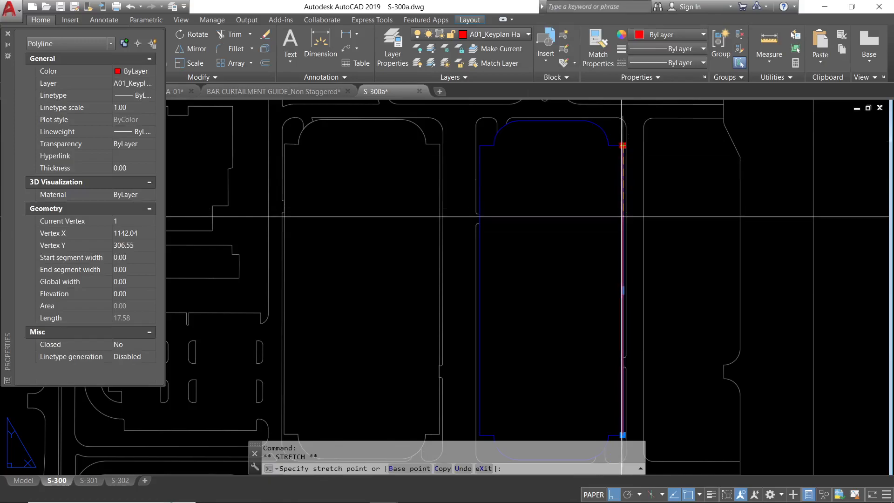
pyautogui.click(623, 216)
pyautogui.moveTo(620, 309); pyautogui.dragTo(596, 193, button='middle')
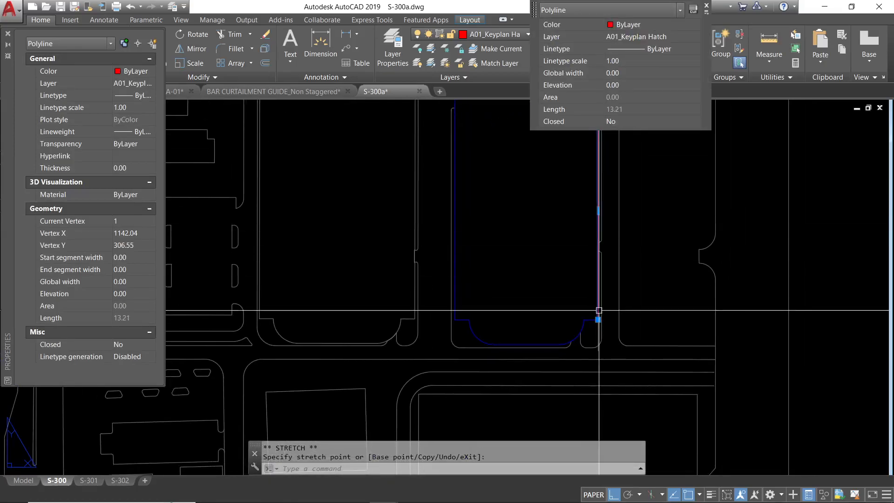
# - Shorten the red key plan polyline to about 8.5 long by stretching its lower end up along the building edge
pyautogui.click(596, 238)
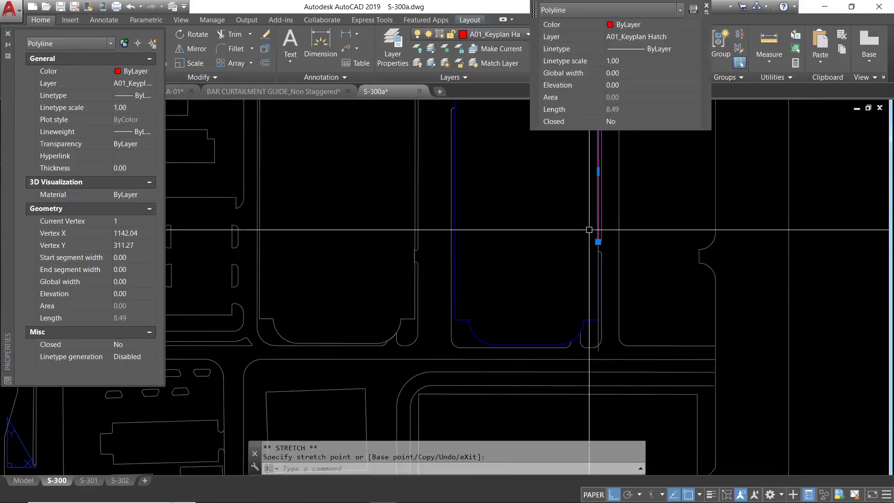
pyautogui.press('Escape')
pyautogui.moveTo(596, 209); pyautogui.dragTo(574, 259, button='middle')
pyautogui.moveTo(55, 482)
pyautogui.scroll(-8, 493, 272)
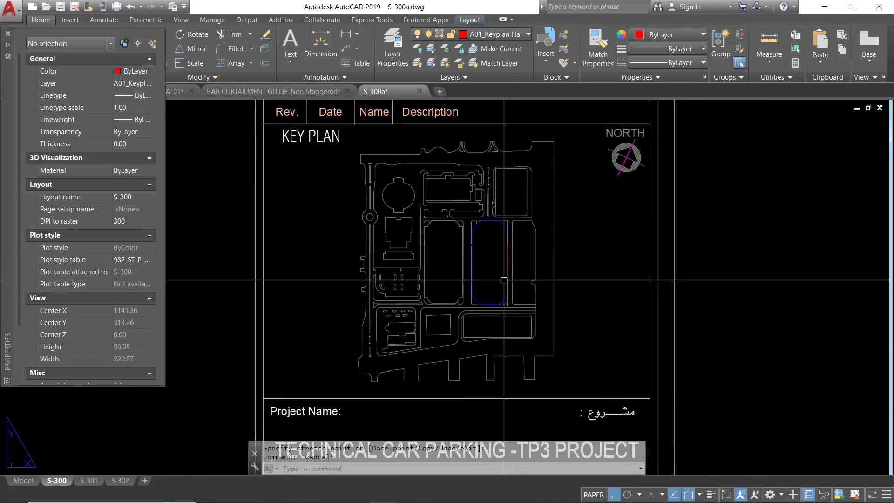
# - Assign the ETC100.ctb plot style table to the S-300 plot settings and apply them to the layout
pyautogui.click(116, 7)
pyautogui.click(554, 137)
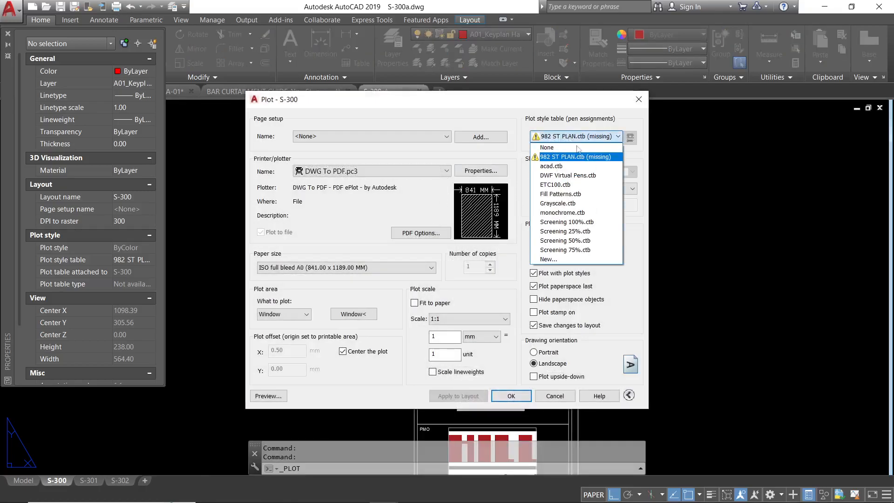
pyautogui.click(567, 185)
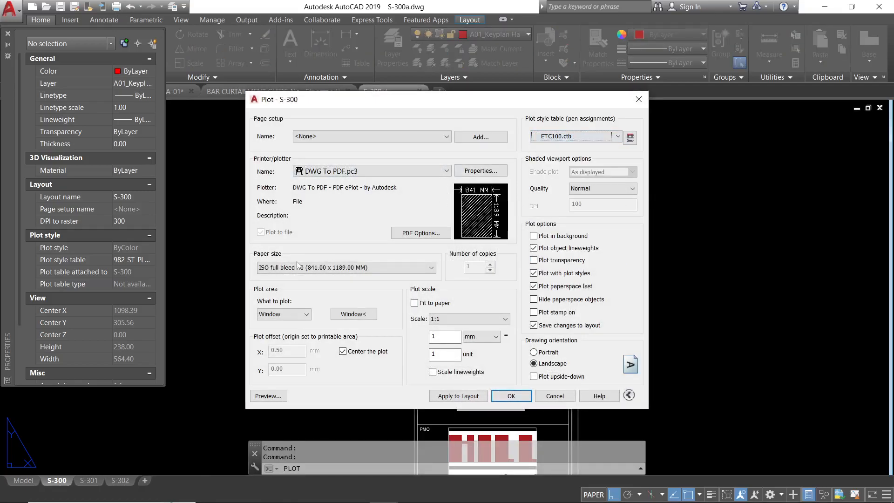
pyautogui.click(484, 397)
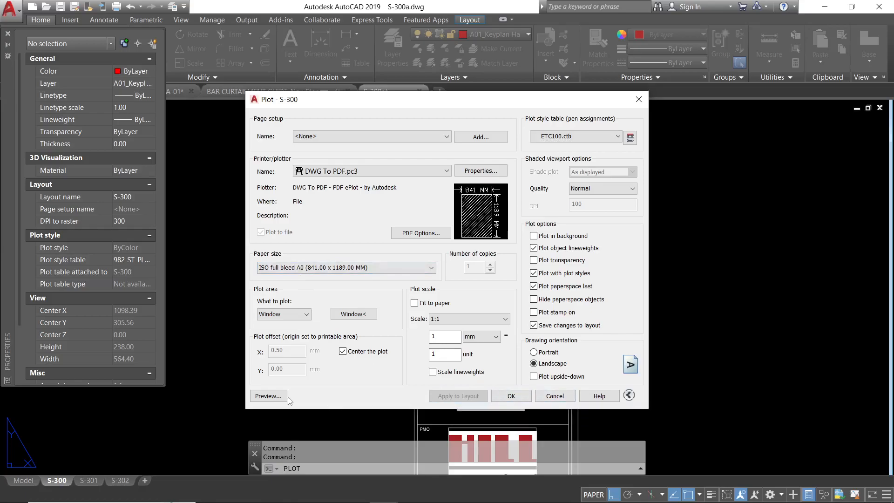
# - Preview the S-300 plot and inspect the red beam marker and building outline in the key plan
pyautogui.click(268, 396)
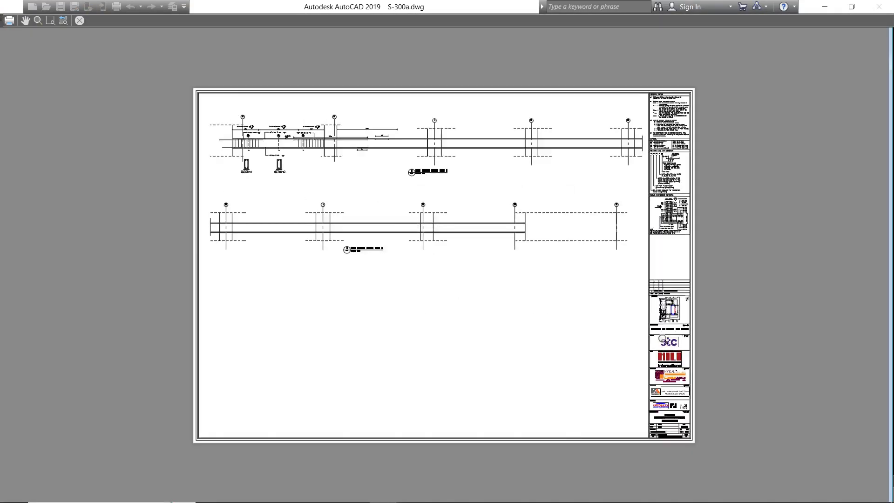
pyautogui.scroll(3, 681, 312)
pyautogui.scroll(5, 681, 312)
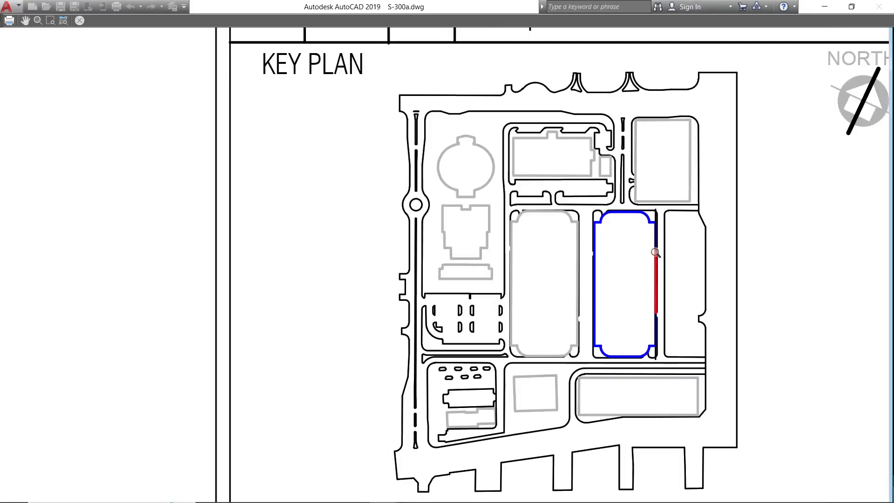
pyautogui.scroll(-6, 503, 221)
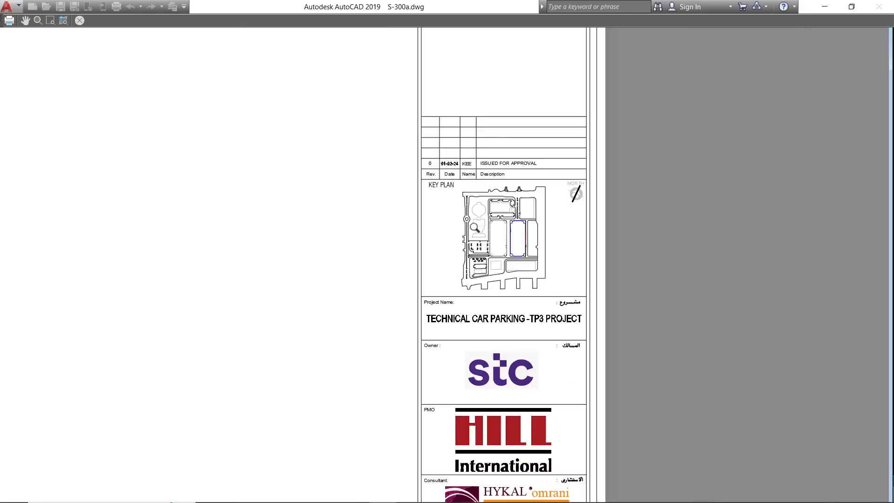
pyautogui.scroll(-3, 381, 235)
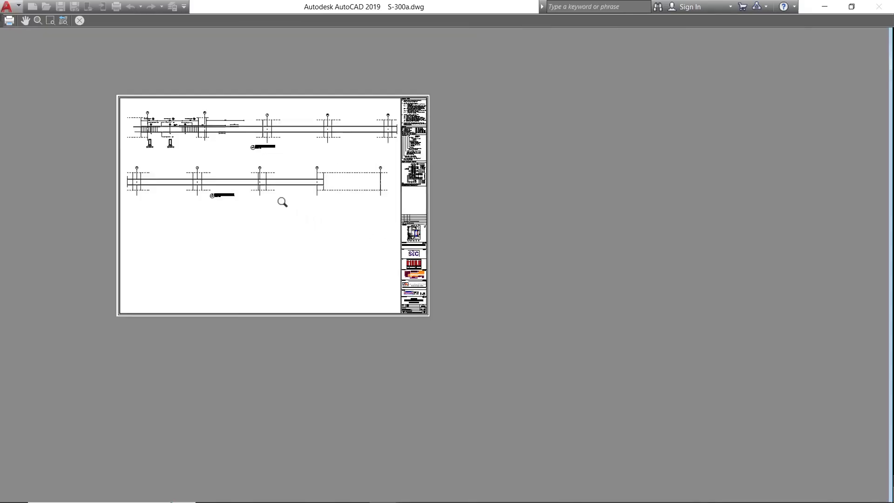
# - Examine both axis A beam details and their rebar callouts in the plot preview, and leave without plotting
pyautogui.scroll(6, 204, 153)
pyautogui.scroll(-6, 264, 279)
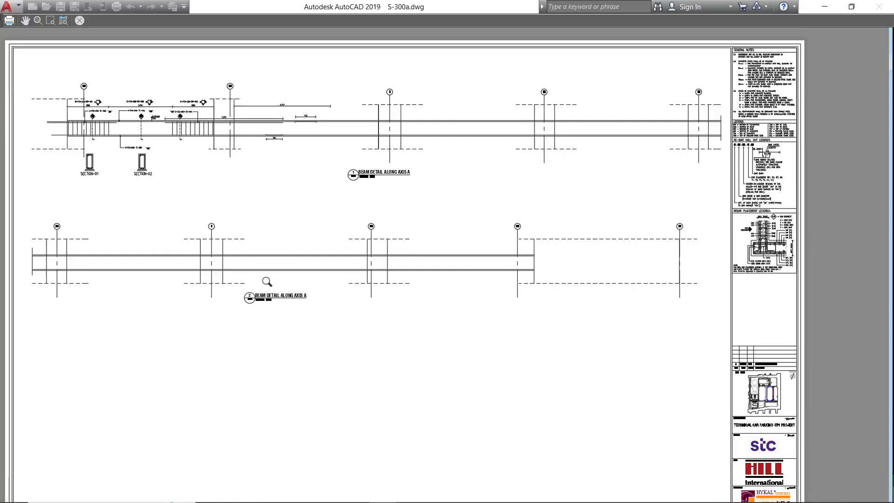
pyautogui.scroll(4, 292, 199)
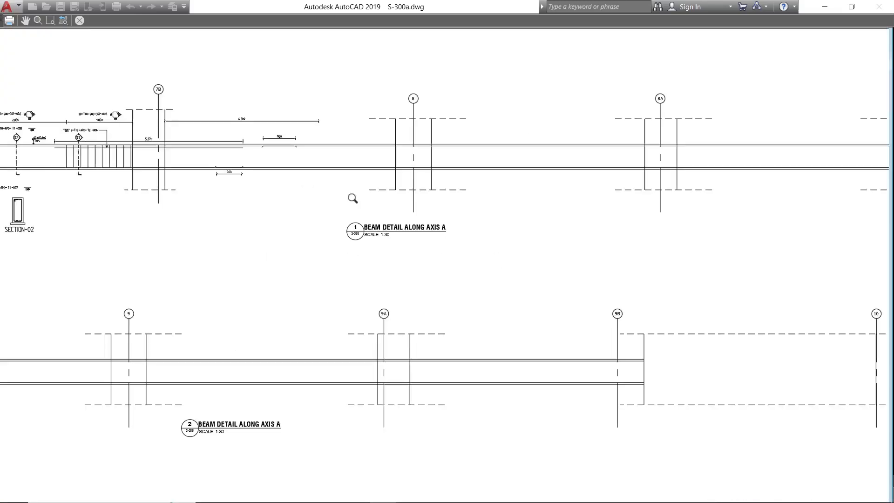
pyautogui.scroll(-5, 511, 246)
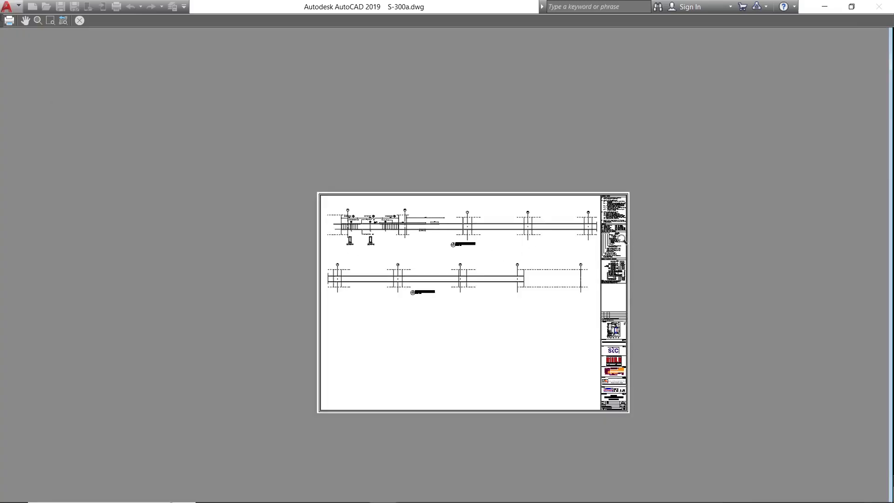
pyautogui.scroll(6, 393, 265)
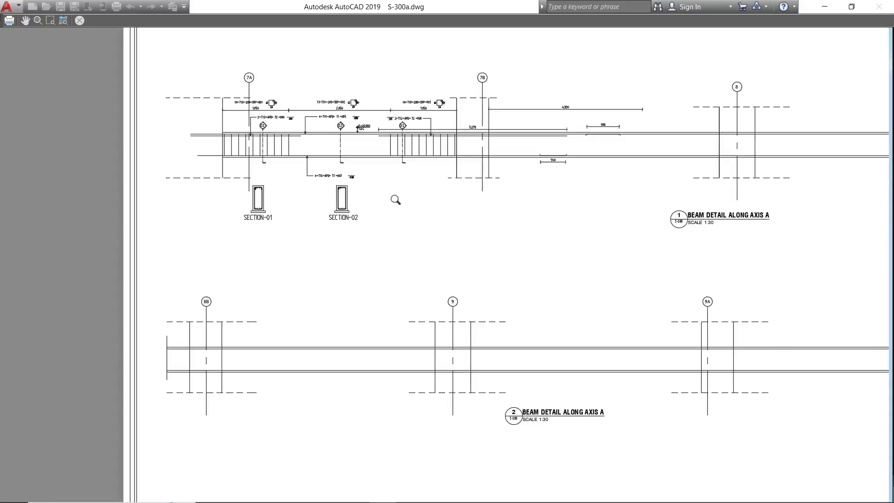
pyautogui.scroll(6, 394, 125)
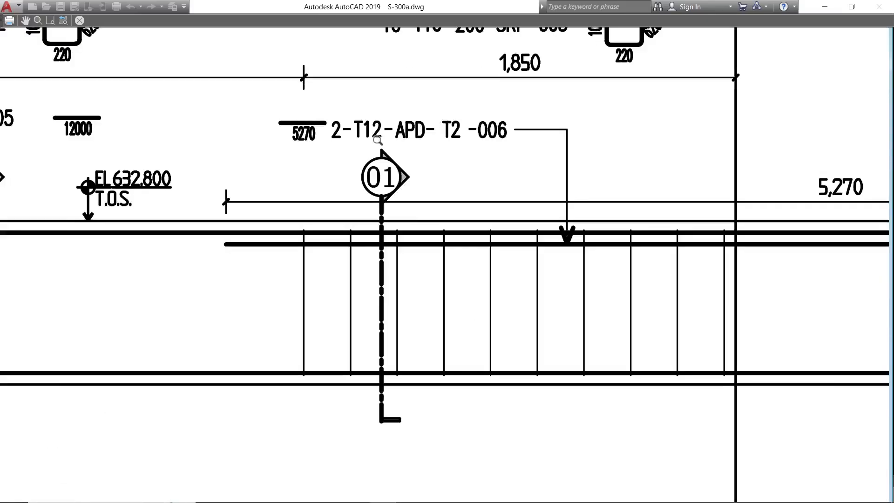
pyautogui.scroll(-2, 377, 147)
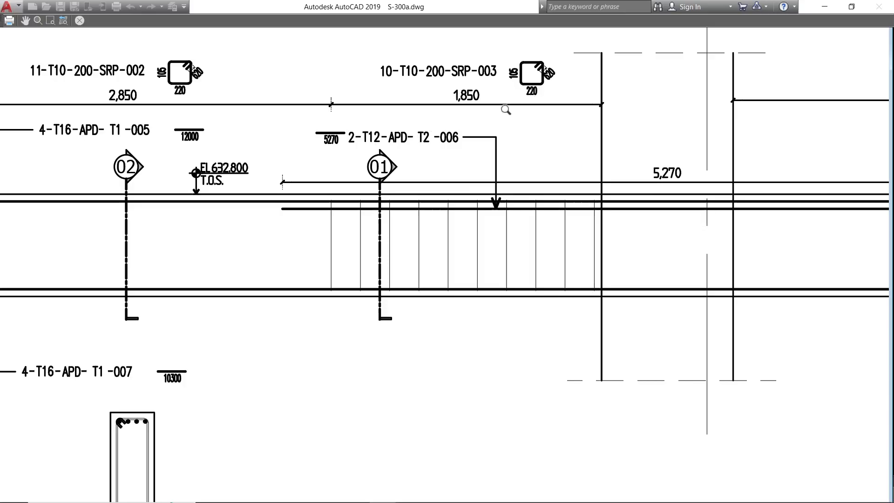
pyautogui.scroll(-5, 506, 110)
pyautogui.scroll(-4, 596, 145)
pyautogui.moveTo(688, 195); pyautogui.dragTo(306, 201, button='middle')
pyautogui.scroll(3, 761, 268)
pyautogui.press('Escape')
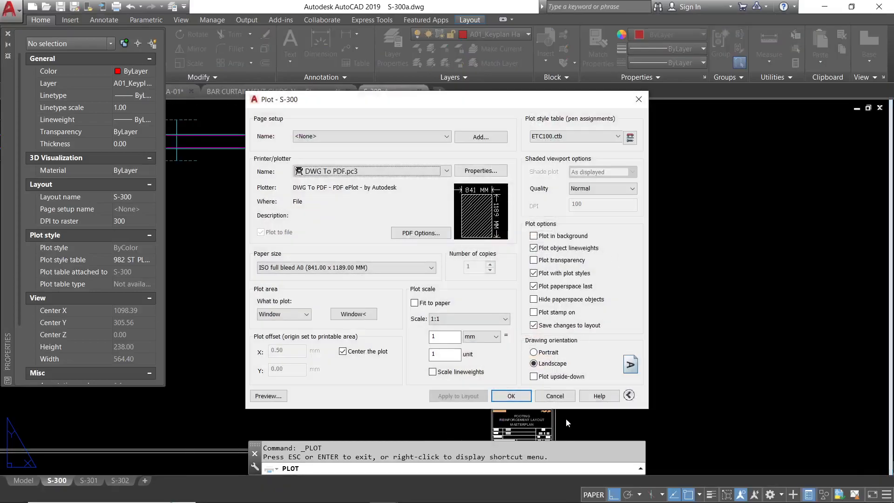
pyautogui.press('Escape')
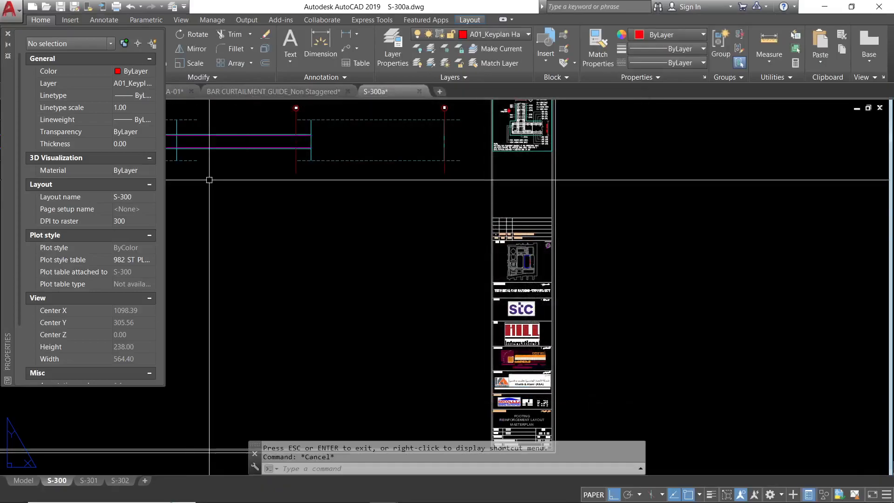
# - Close the Properties palette and bring the whole S-300 sheet into view
pyautogui.click(8, 36)
pyautogui.scroll(-5, 355, 233)
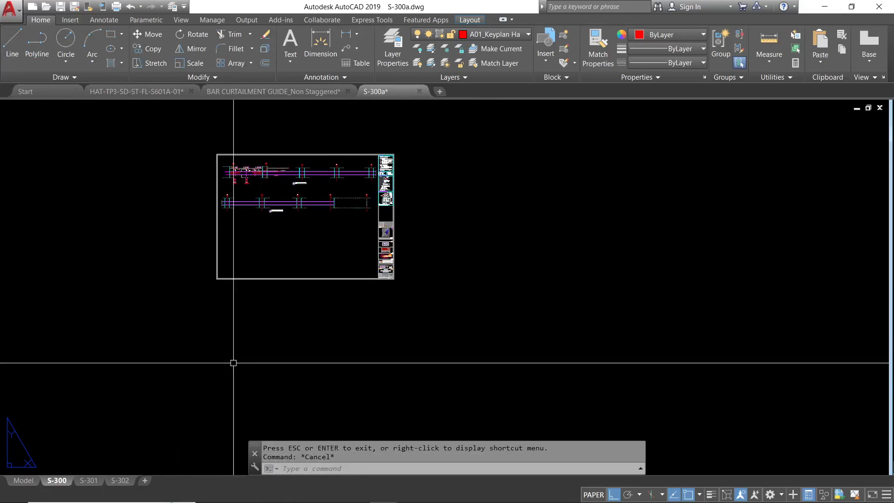
pyautogui.hotkey('alt', 'f')
pyautogui.press('Escape')
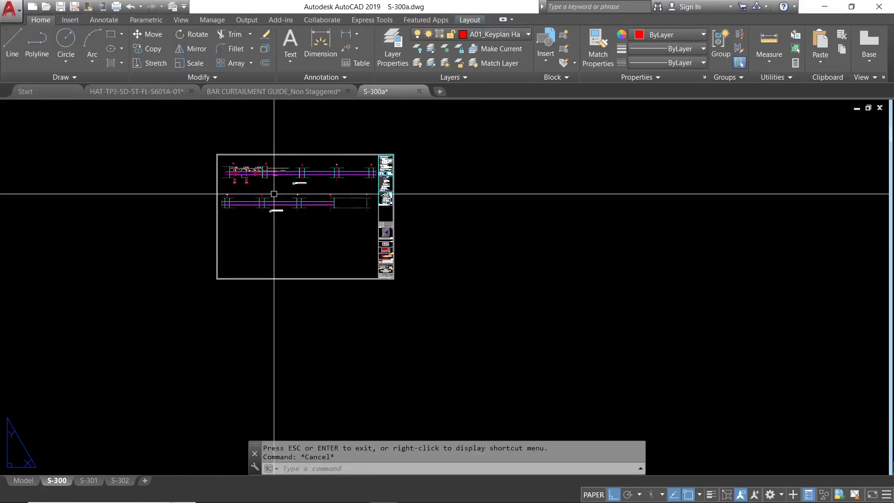
# - Turn on the Defpoints layer to display the viewport frames around the two beam details
pyautogui.scroll(4, 272, 189)
pyautogui.moveTo(266, 163); pyautogui.dragTo(257, 242, button='middle')
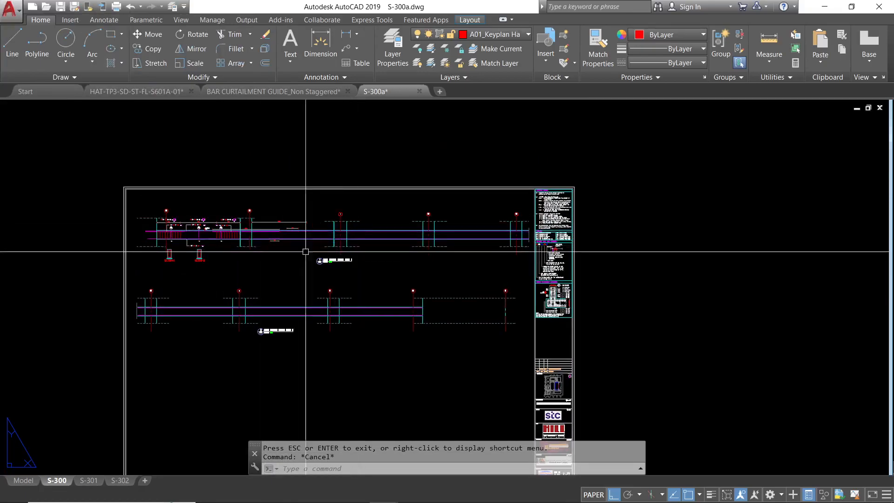
pyautogui.scroll(-3, 228, 250)
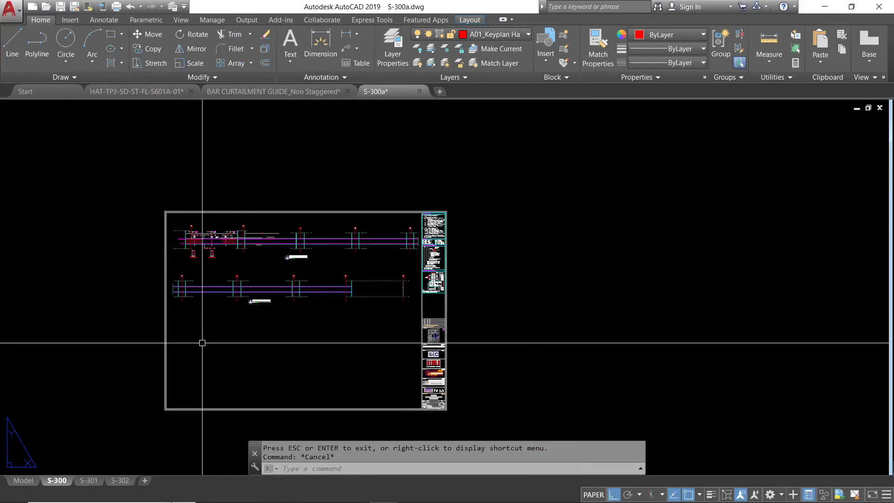
pyautogui.scroll(2, 205, 284)
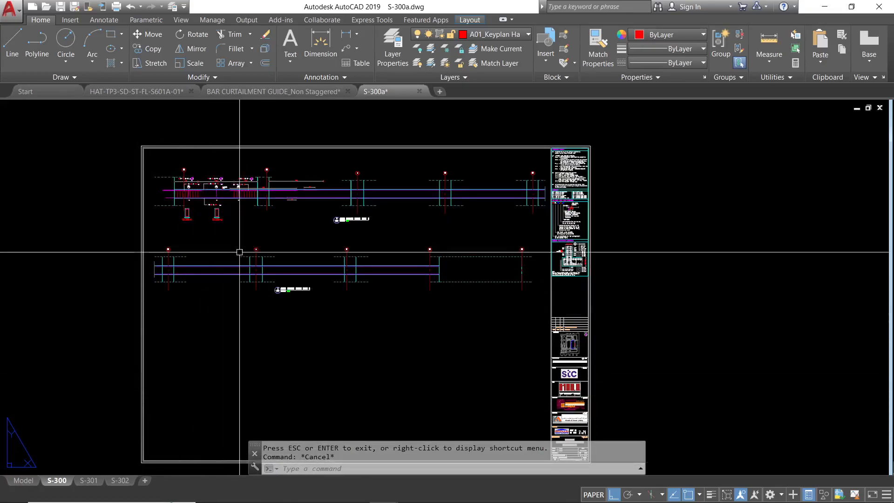
pyautogui.click(495, 36)
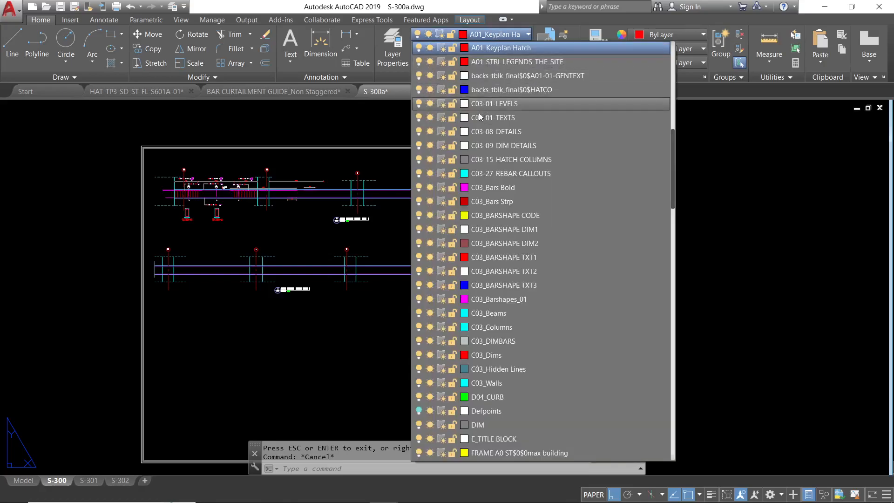
pyautogui.click(418, 410)
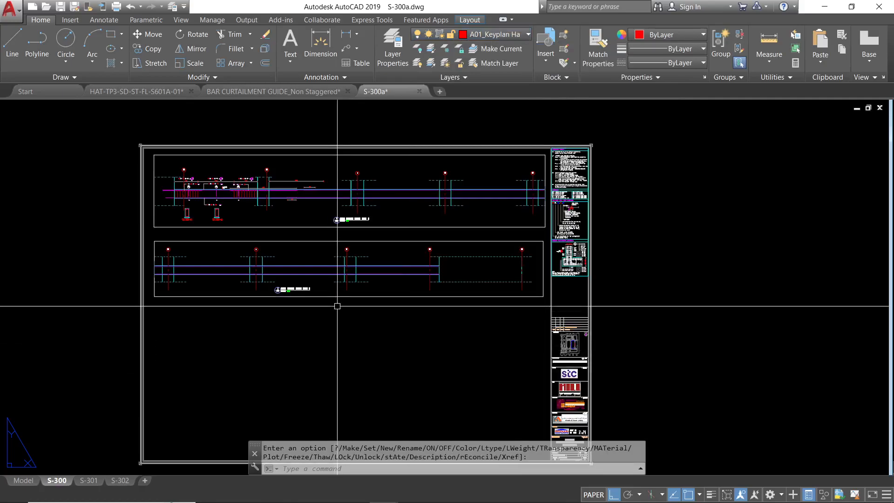
# - Select the frames of both beam detail viewports to check which layer they are on
pyautogui.click(357, 296)
pyautogui.click(380, 223)
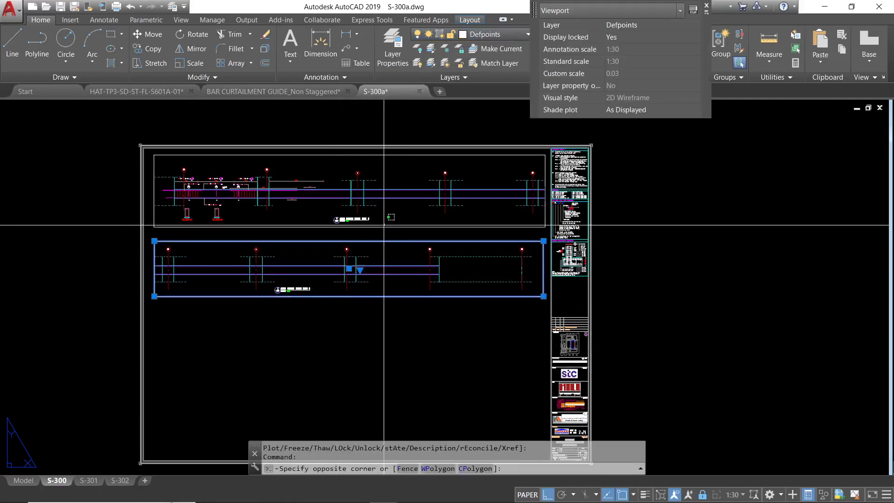
pyautogui.click(373, 237)
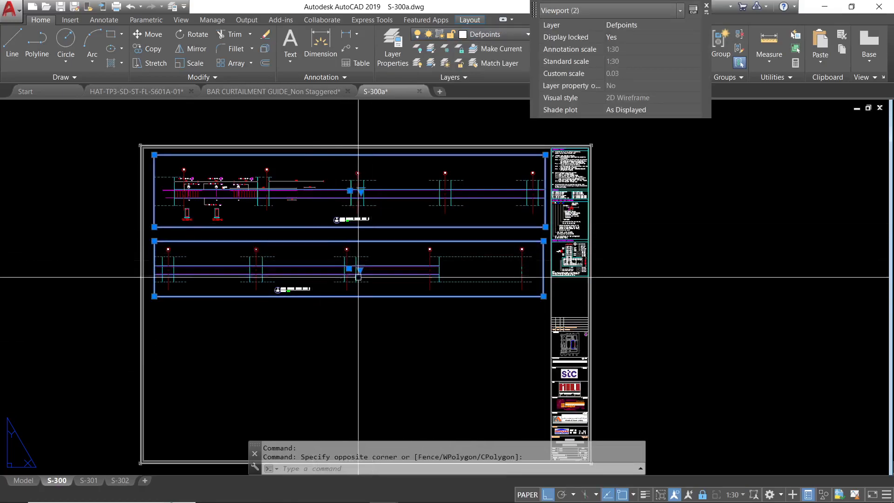
# - Preview the S-300 plot with the Defpoints layer on to check the viewport frames, and leave without plotting
pyautogui.click(116, 8)
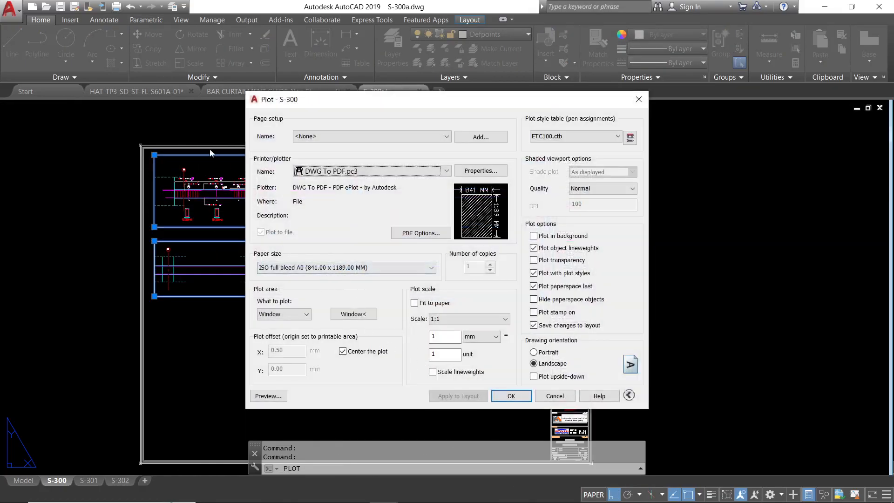
pyautogui.click(555, 396)
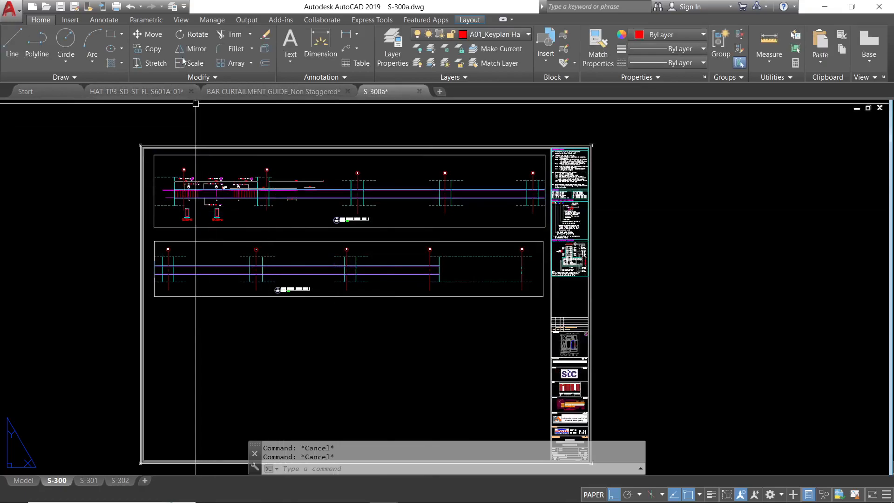
pyautogui.hotkey('ctrl', 'p')
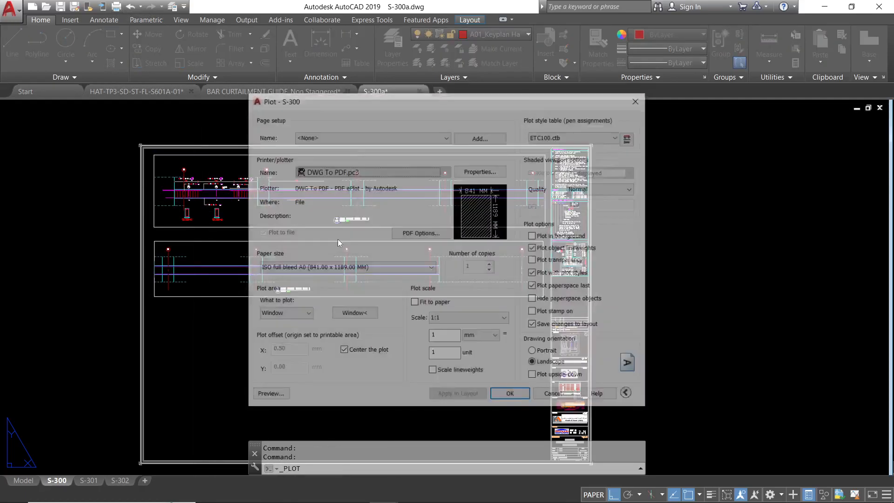
pyautogui.click(268, 395)
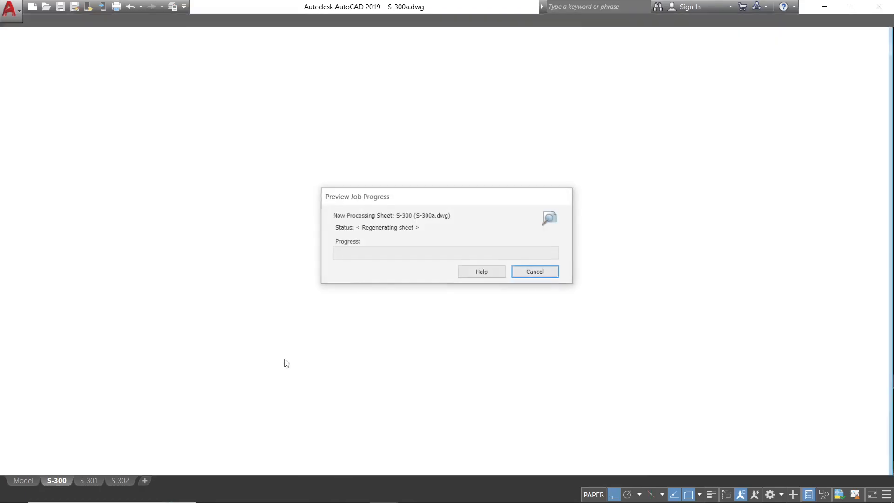
pyautogui.scroll(3, 327, 246)
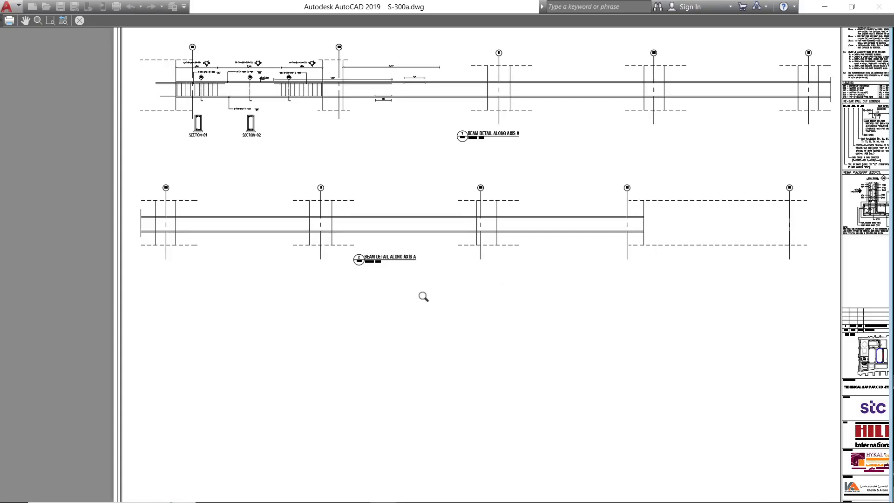
pyautogui.press('Escape')
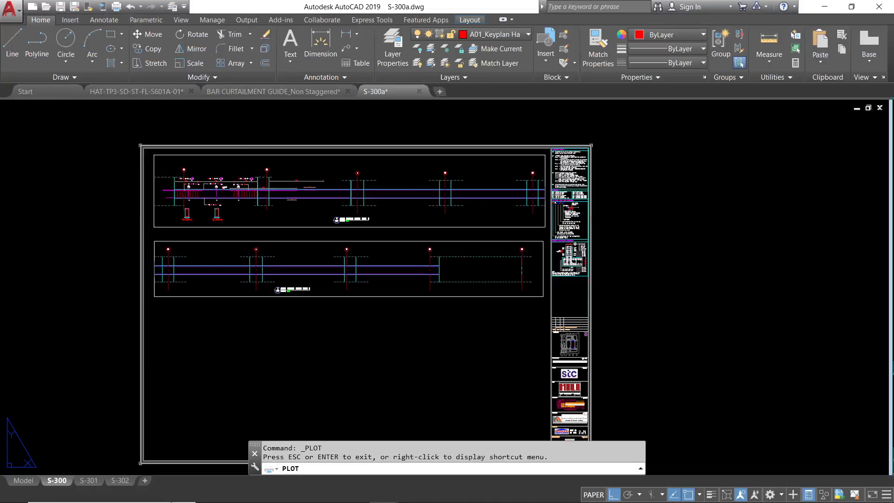
pyautogui.press('Escape')
# - Find the Defpoints layer in the Layer Properties Manager, examine its properties and close the manager
pyautogui.click(398, 45)
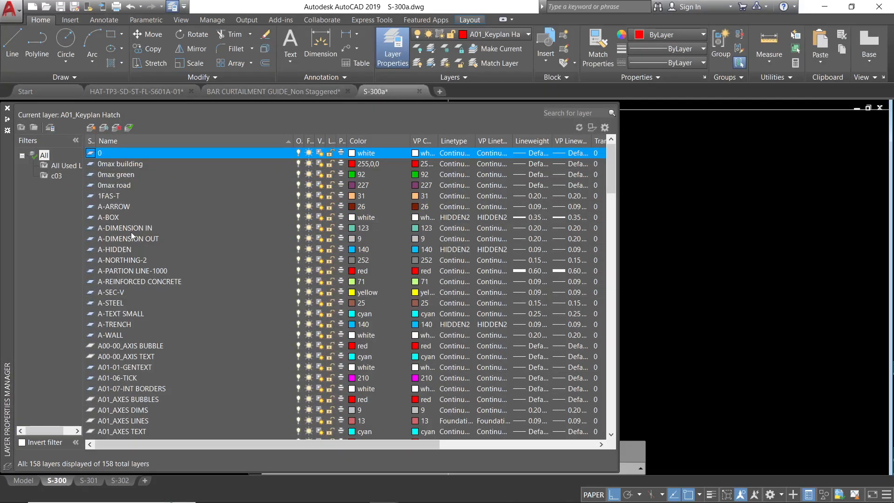
pyautogui.click(131, 231)
pyautogui.write('de')
pyautogui.scroll(-2, 161, 334)
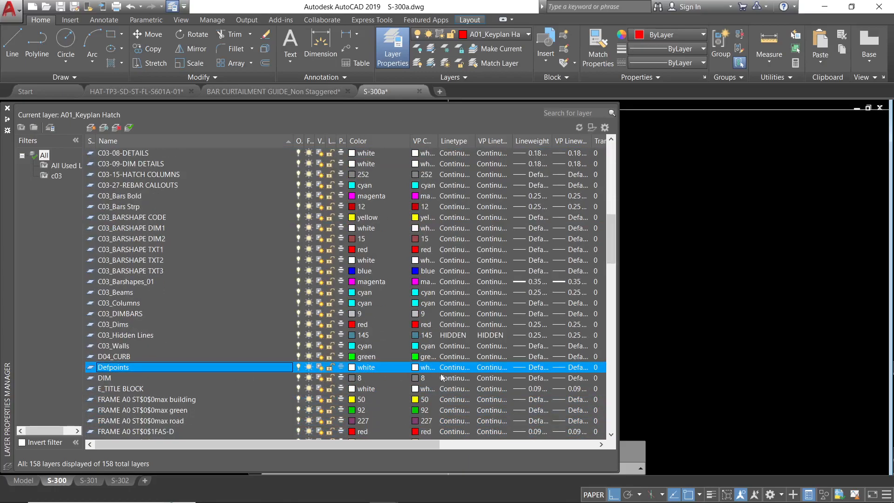
pyautogui.moveTo(383, 441); pyautogui.dragTo(359, 435)
pyautogui.click(7, 109)
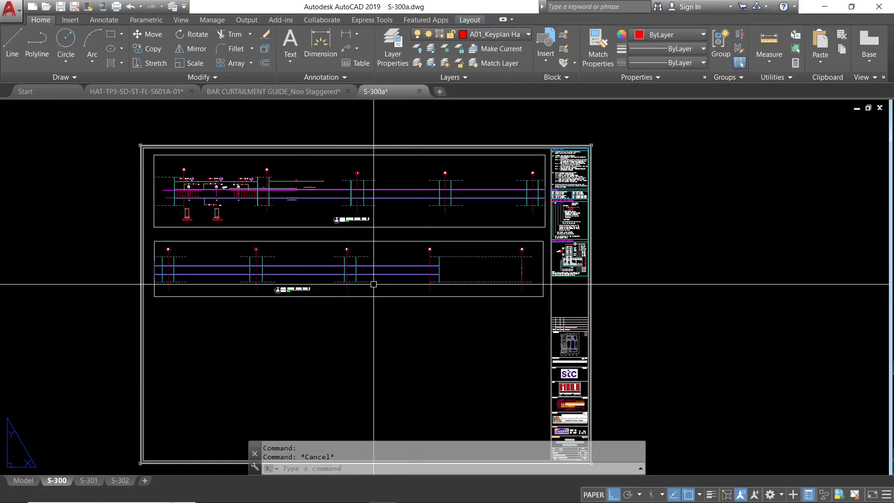
# - Close S-300a.dwg without saving its changes
pyautogui.scroll(2, 365, 286)
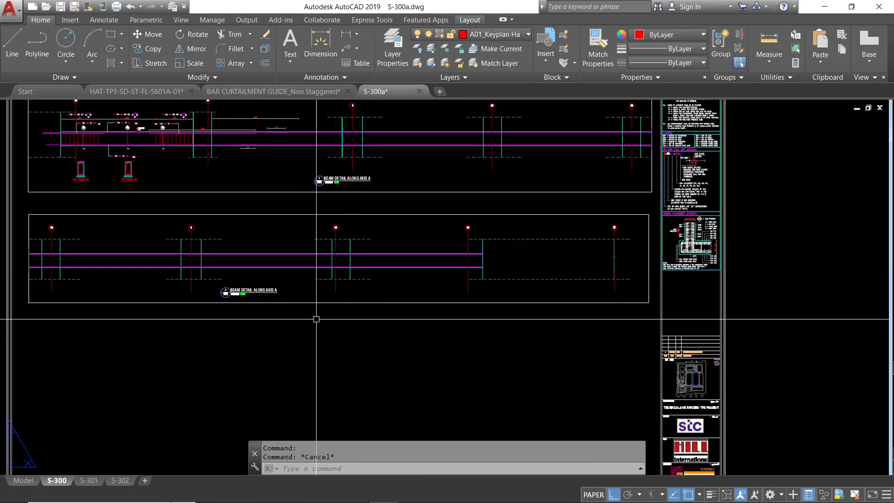
pyautogui.scroll(-4, 379, 294)
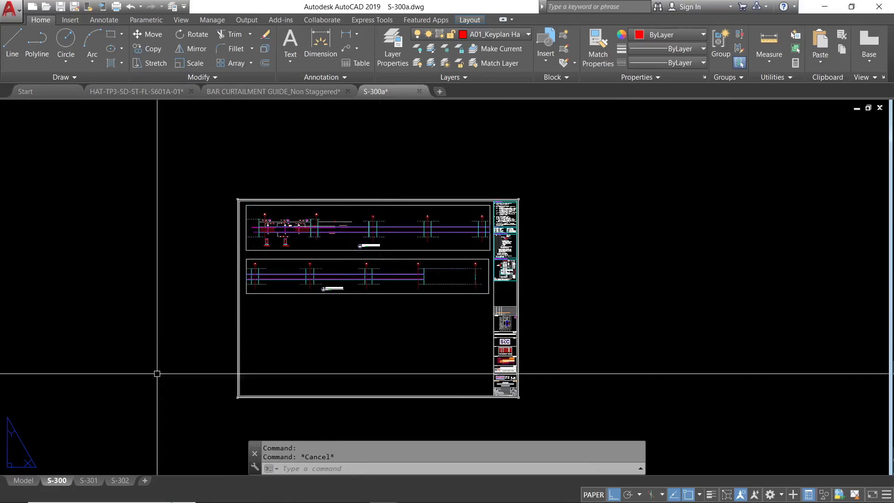
pyautogui.hotkey('alt', 'f')
pyautogui.press('Escape')
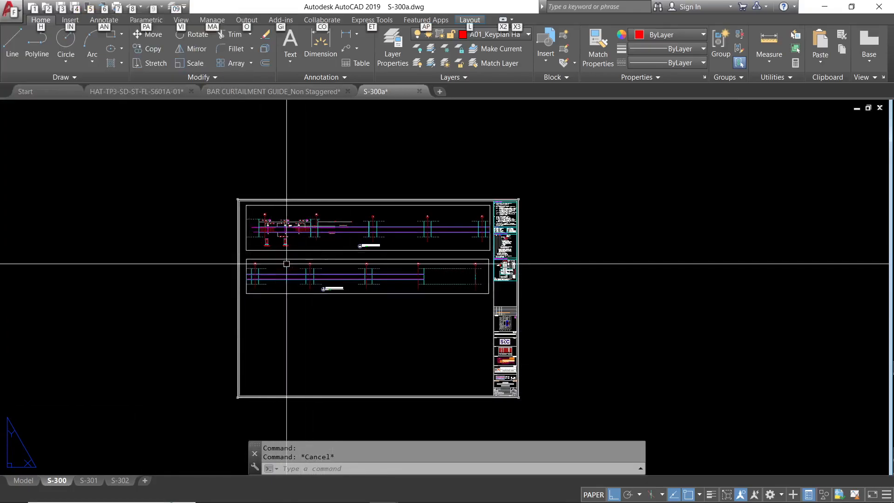
pyautogui.scroll(2, 287, 263)
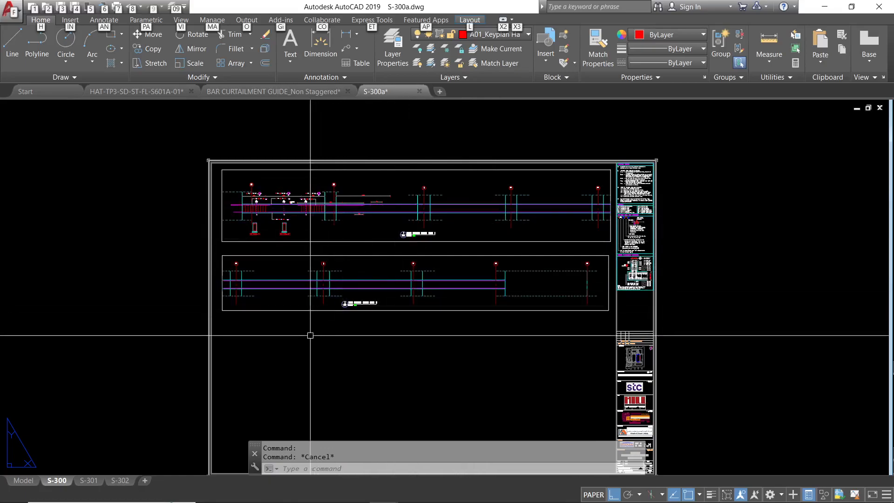
pyautogui.press('f')
pyautogui.press('Escape')
pyautogui.hotkey('ctrl', 'F4')
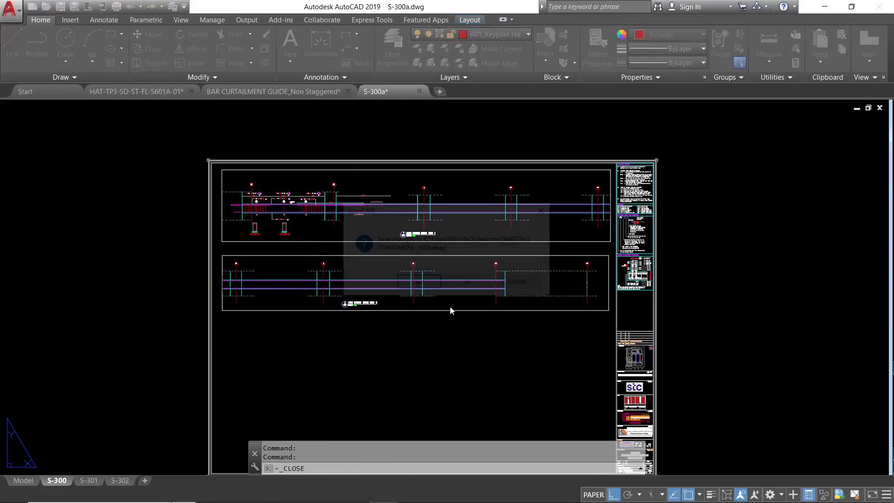
pyautogui.click(468, 282)
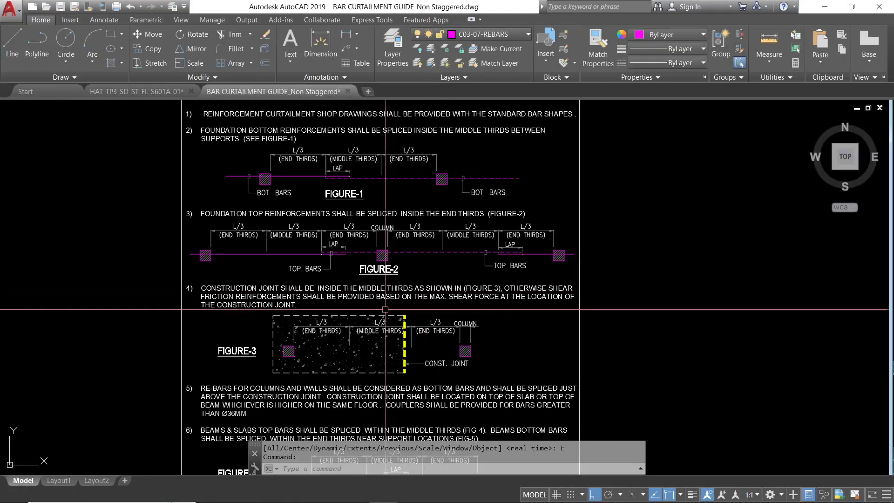
# - Switch from the bar curtailment guide to the HAT-TP3-SD-ST-FL-S601A-01 drawing
pyautogui.scroll(-4, 295, 347)
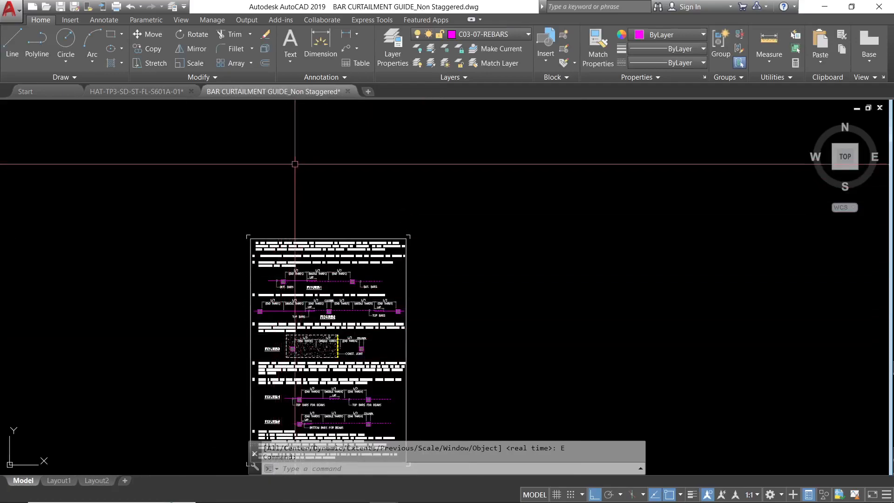
pyautogui.click(145, 92)
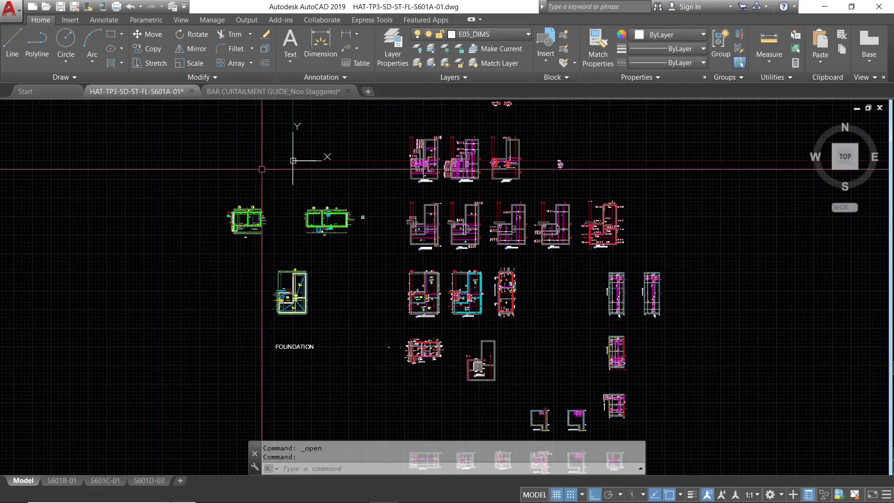
pyautogui.hotkey('ctrl', 'Tab')
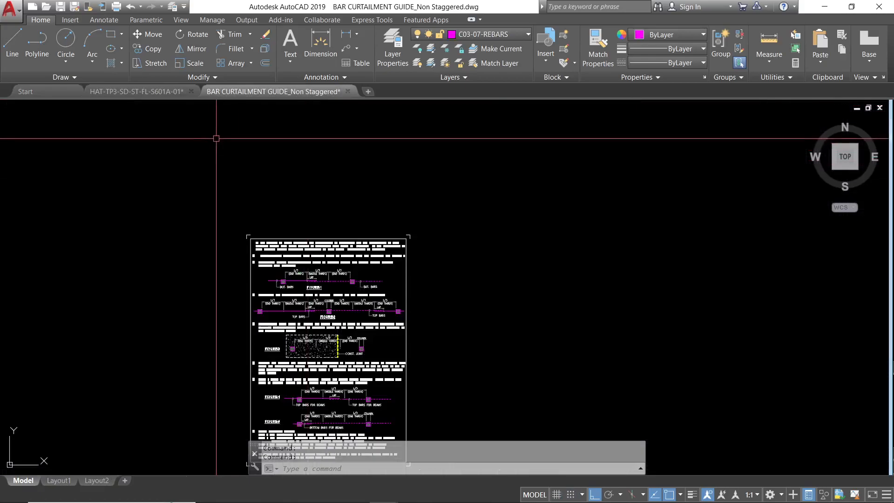
pyautogui.click(163, 96)
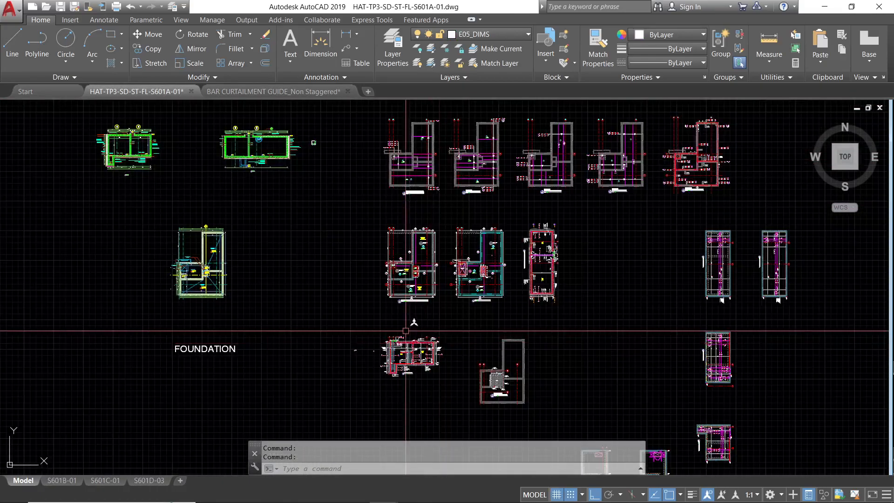
# - Examine the U/G water tank and pump room foundation plan, including its title and the Y1 section mark below it
pyautogui.scroll(4, 407, 332)
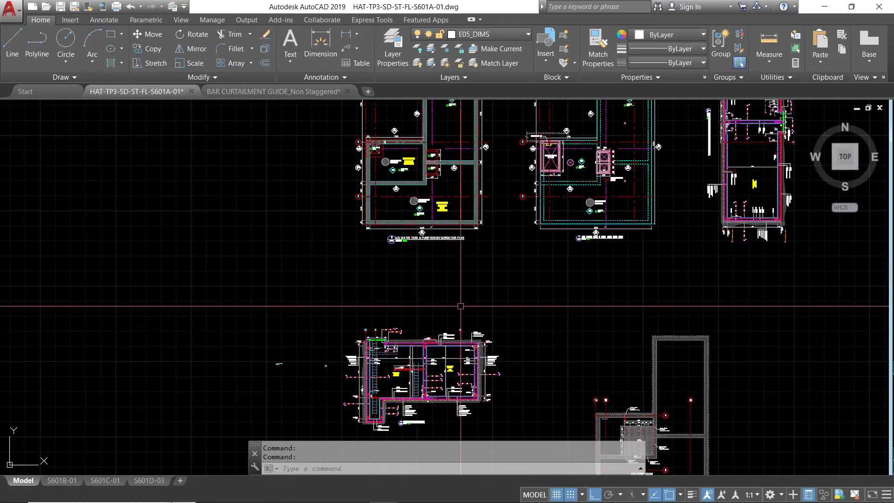
pyautogui.scroll(-4, 296, 339)
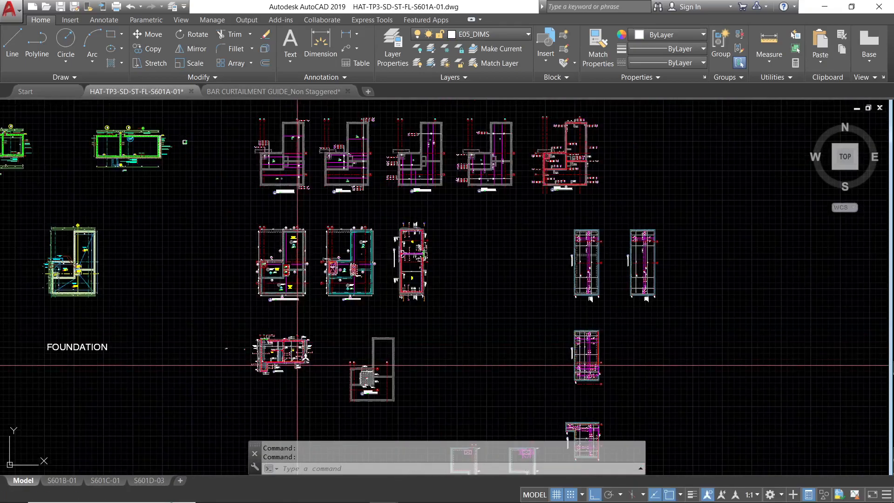
pyautogui.moveTo(308, 239); pyautogui.dragTo(309, 185, button='middle')
pyautogui.scroll(4, 279, 227)
pyautogui.moveTo(270, 219); pyautogui.dragTo(272, 242, button='middle')
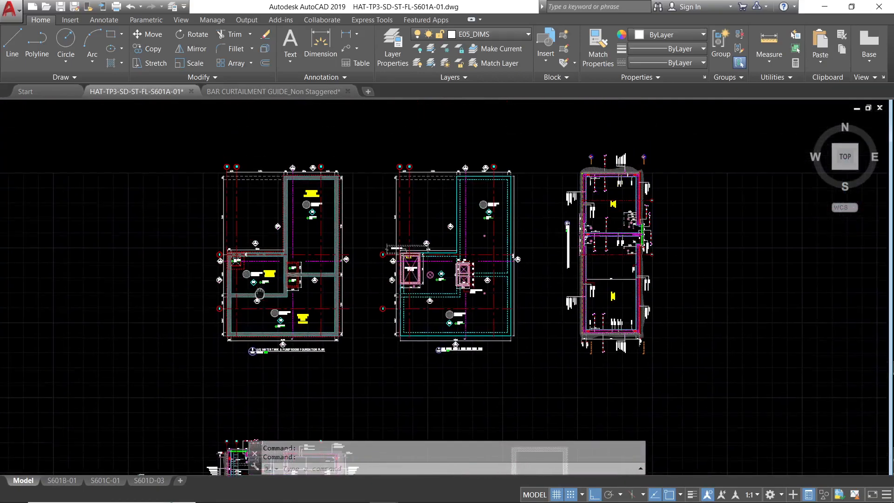
pyautogui.scroll(8, 293, 279)
pyautogui.scroll(-4, 293, 268)
pyautogui.scroll(6, 296, 328)
pyautogui.moveTo(348, 276); pyautogui.dragTo(333, 326, button='middle')
pyautogui.scroll(-4, 332, 325)
pyautogui.scroll(2, 322, 321)
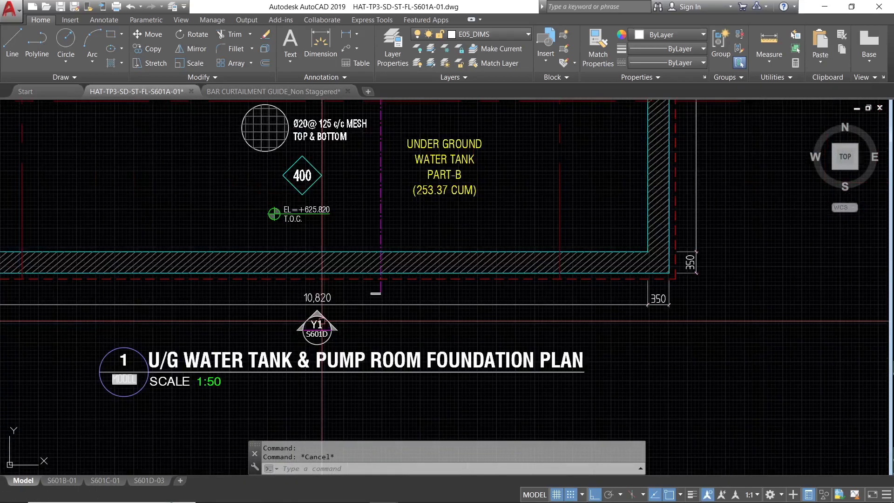
pyautogui.scroll(-4, 318, 329)
pyautogui.scroll(2, 249, 234)
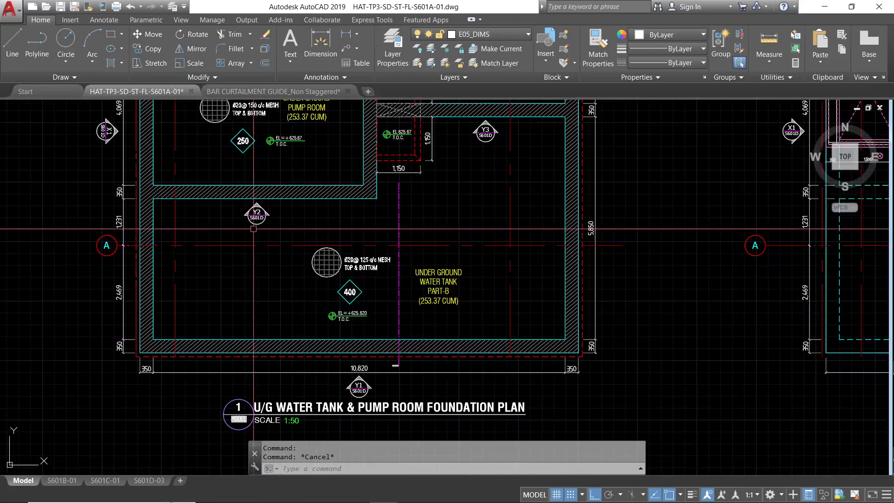
# - Examine the wall section marks around the pump room and water tank on the foundation plan, such as Y4, X2 and X3
pyautogui.moveTo(483, 146); pyautogui.dragTo(450, 316, button='middle')
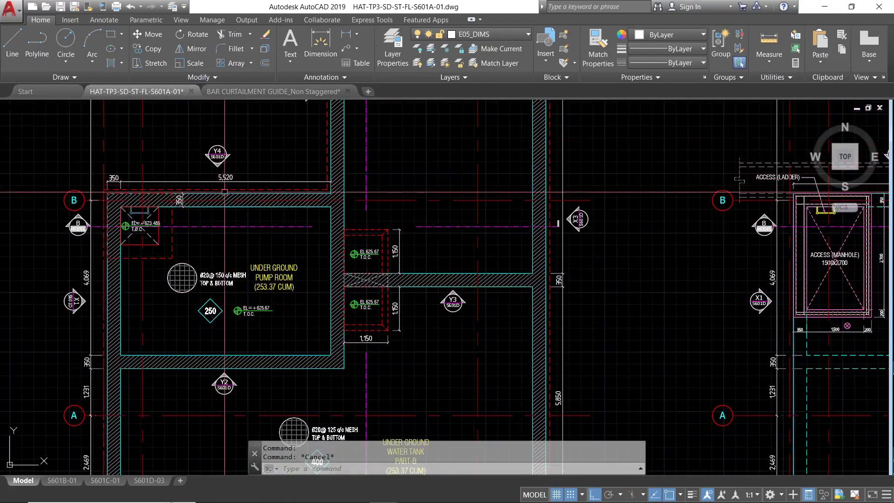
pyautogui.scroll(-2, 224, 191)
pyautogui.moveTo(296, 188)
pyautogui.mouseDown(button='middle')
pyautogui.moveTo(256, 339)
pyautogui.moveTo(245, 344)
pyautogui.moveTo(232, 247)
pyautogui.moveTo(260, 130)
pyautogui.mouseUp(button='middle')
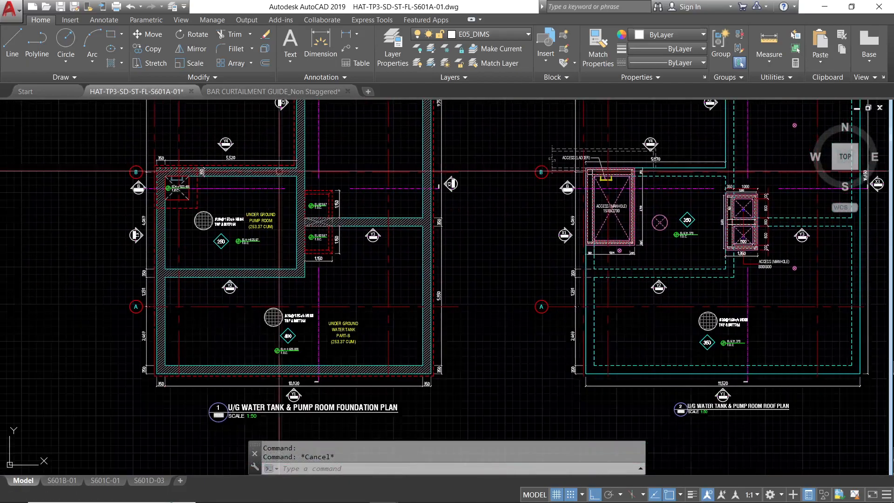
pyautogui.scroll(4, 131, 227)
pyautogui.scroll(-4, 132, 227)
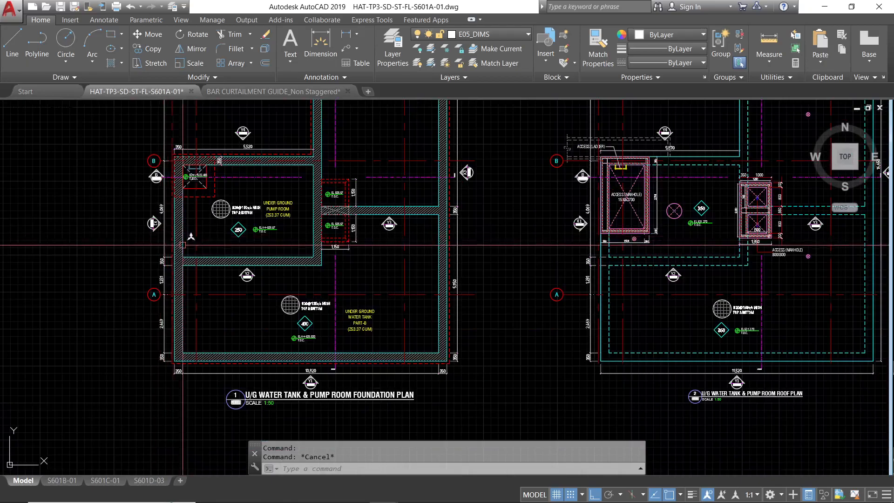
pyautogui.moveTo(289, 282); pyautogui.dragTo(264, 432, button='middle')
pyautogui.scroll(4, 277, 253)
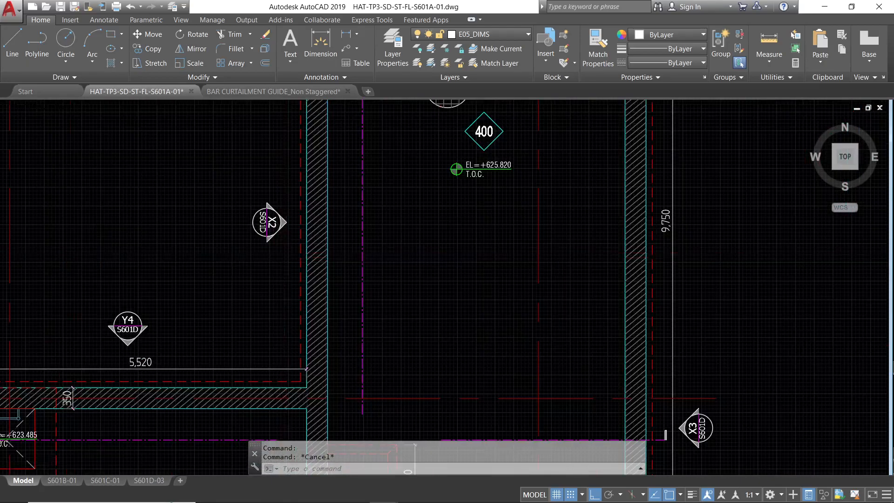
pyautogui.scroll(-4, 279, 254)
pyautogui.moveTo(379, 324)
pyautogui.mouseDown(button='middle')
pyautogui.moveTo(359, 279)
pyautogui.moveTo(315, 247)
pyautogui.mouseUp(button='middle')
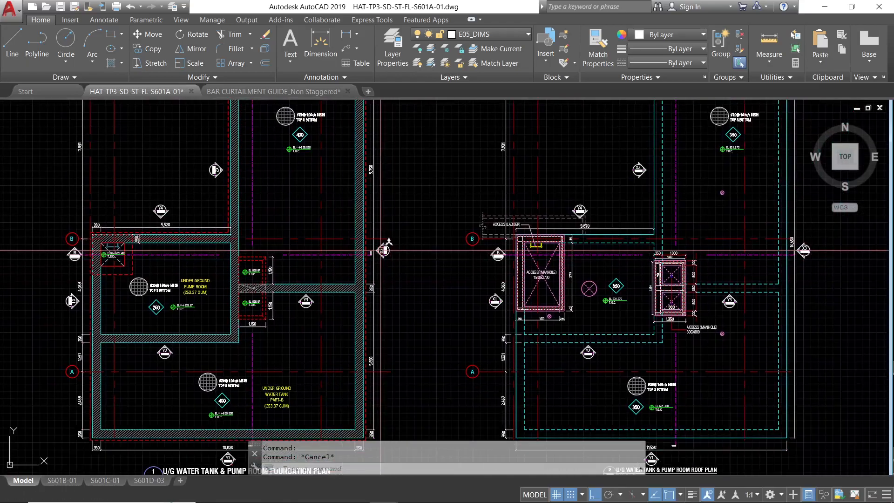
pyautogui.scroll(-4, 383, 250)
pyautogui.scroll(6, 318, 350)
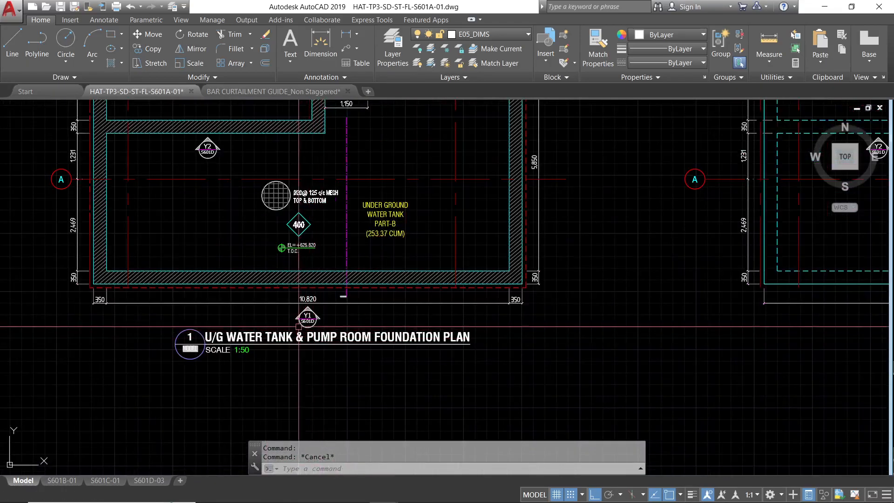
# - Find the Y1 wall reinforcement detail among the wall details and examine its horizontal and vertical bars
pyautogui.scroll(-5, 308, 326)
pyautogui.moveTo(370, 446); pyautogui.dragTo(332, 186, button='middle')
pyautogui.moveTo(360, 278); pyautogui.dragTo(301, 115, button='middle')
pyautogui.scroll(-2, 332, 265)
pyautogui.moveTo(327, 349); pyautogui.dragTo(308, 268, button='middle')
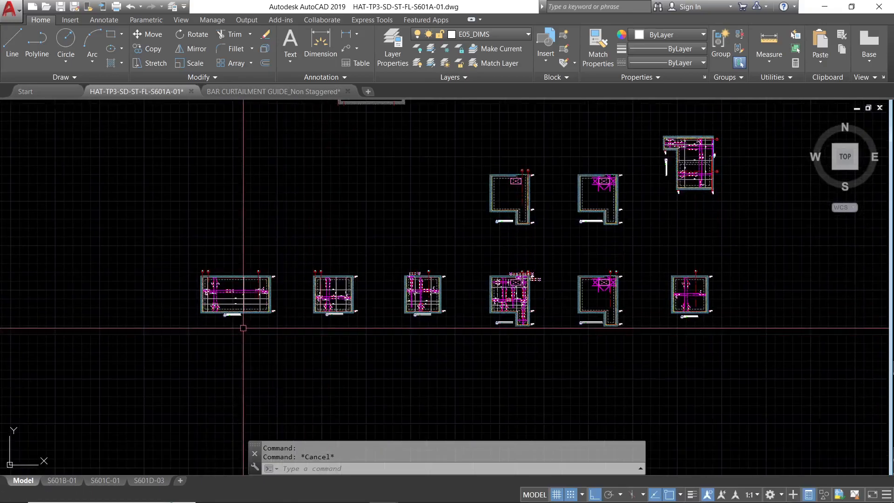
pyautogui.scroll(6, 217, 296)
pyautogui.scroll(4, 208, 324)
pyautogui.moveTo(210, 296); pyautogui.dragTo(265, 392, button='middle')
pyautogui.moveTo(265, 329); pyautogui.dragTo(312, 423, button='middle')
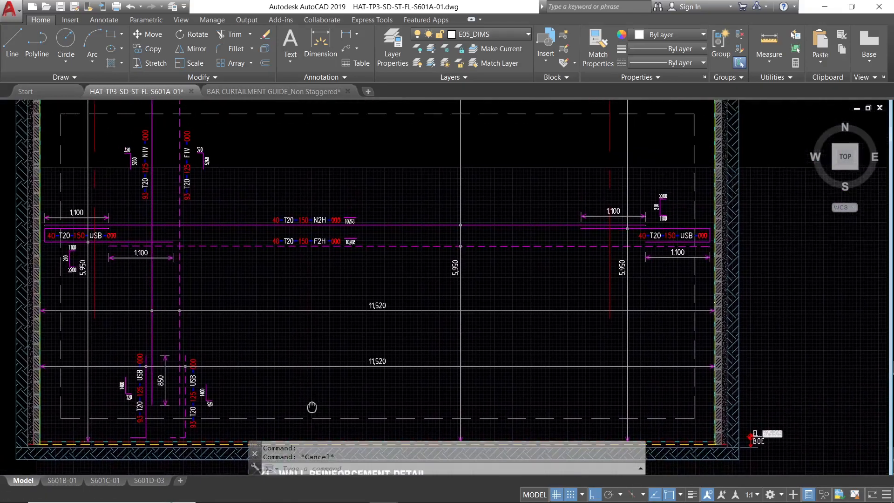
pyautogui.scroll(-4, 264, 312)
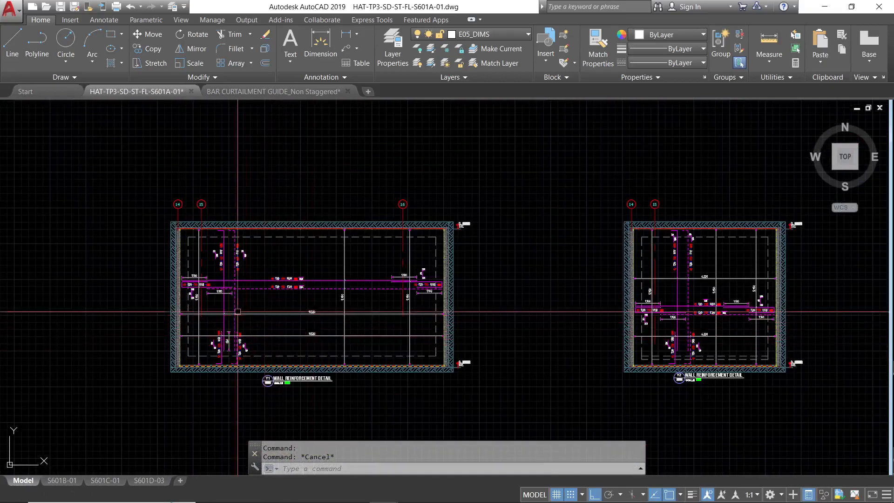
pyautogui.scroll(4, 215, 284)
pyautogui.moveTo(238, 306); pyautogui.dragTo(251, 254, button='middle')
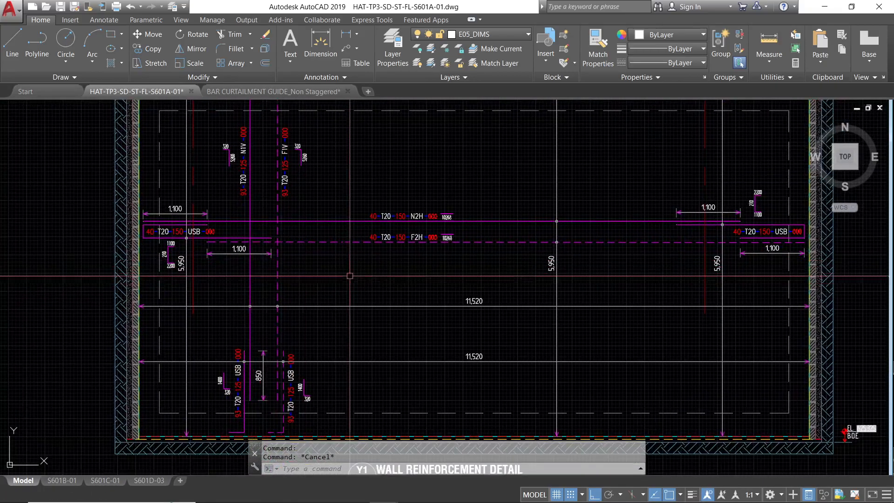
pyautogui.scroll(4, 410, 234)
# - Select the N2H and F2H bar labels in the Y1 wall detail to check their block properties
pyautogui.click(408, 194)
pyautogui.press('Escape')
pyautogui.click(410, 248)
pyautogui.press('Escape')
pyautogui.click(459, 251)
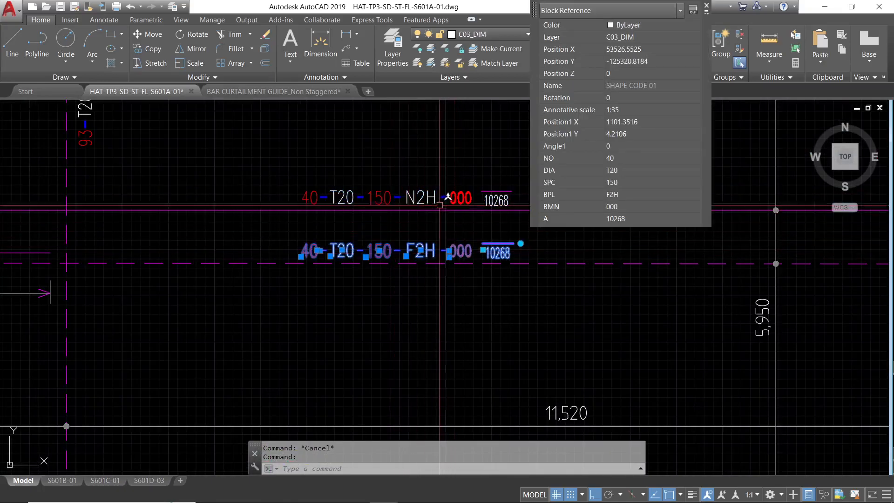
pyautogui.click(454, 194)
pyautogui.press('Escape')
pyautogui.scroll(-2, 398, 228)
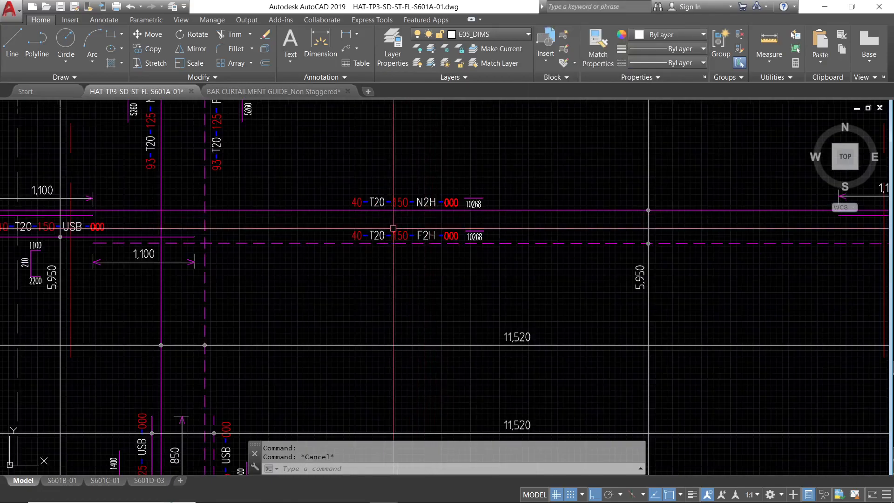
pyautogui.moveTo(325, 207); pyautogui.dragTo(387, 227, button='middle')
pyautogui.scroll(1, 434, 237)
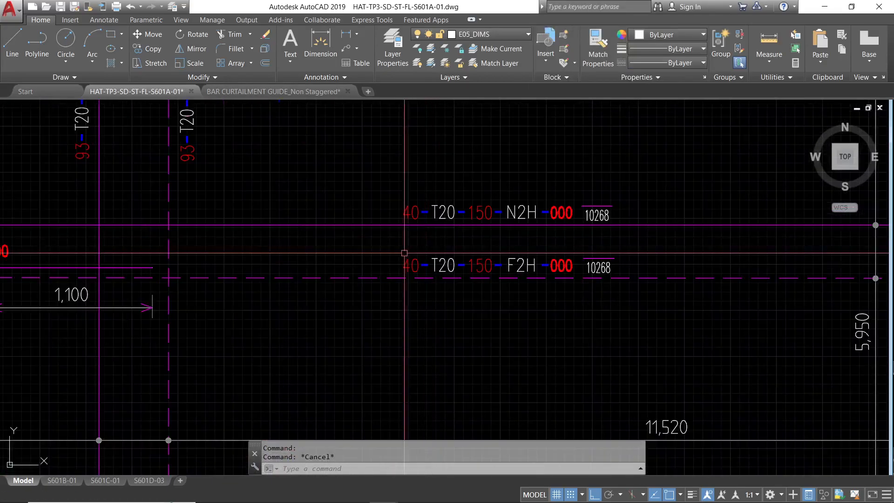
pyautogui.scroll(-3, 396, 255)
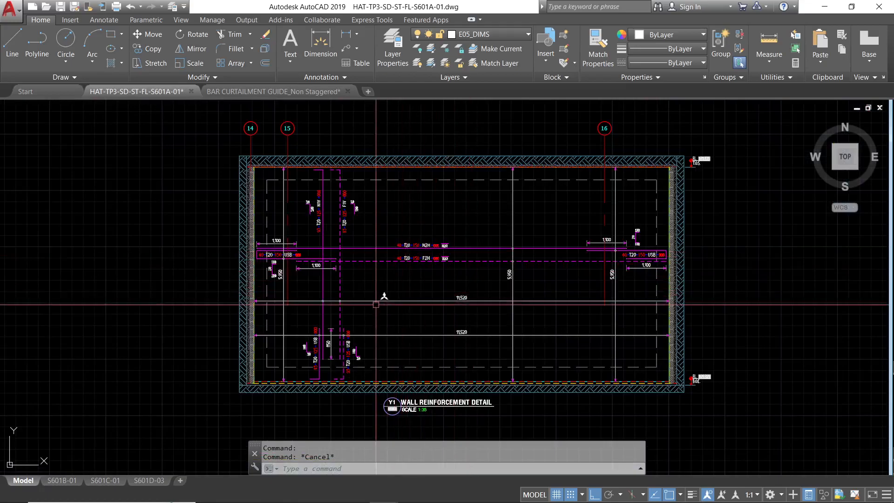
# - Examine the wall reinforcement details beyond Y1 and the bars and dotted lines in the stepped wall with the opening
pyautogui.moveTo(422, 295); pyautogui.dragTo(109, 284, button='middle')
pyautogui.scroll(-3, 135, 284)
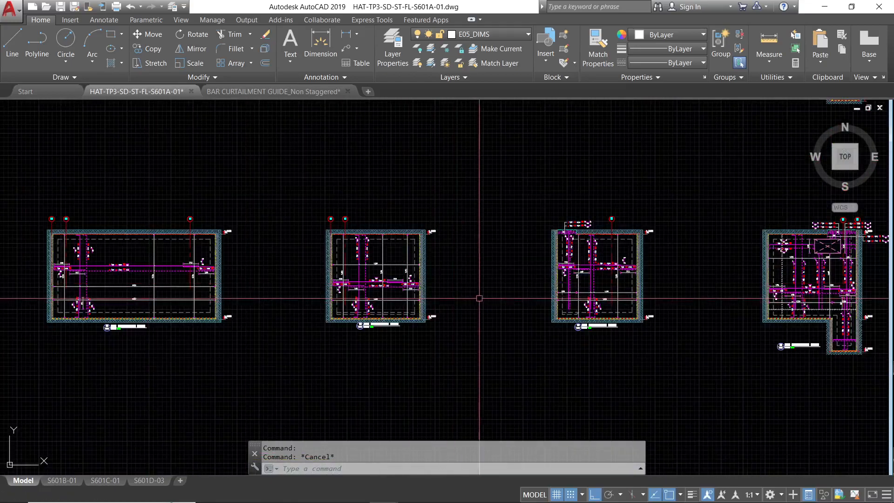
pyautogui.moveTo(499, 294); pyautogui.dragTo(229, 286, button='middle')
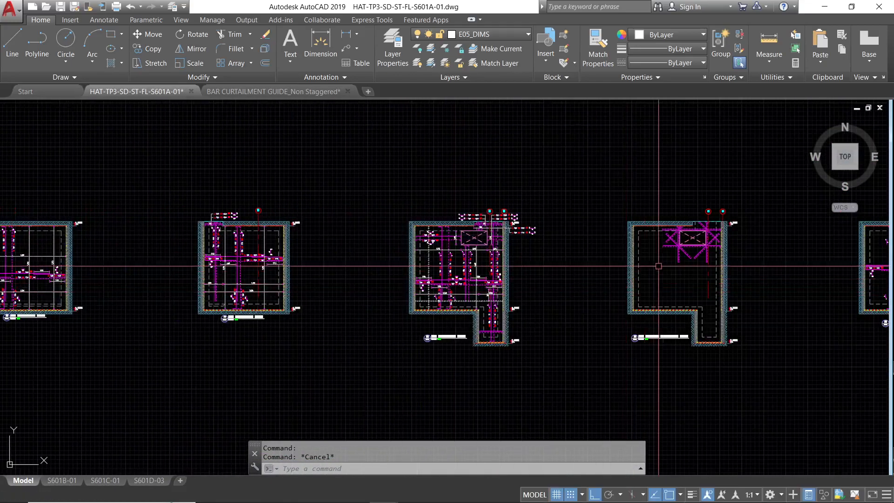
pyautogui.scroll(2, 660, 253)
pyautogui.moveTo(648, 259); pyautogui.dragTo(554, 275, button='middle')
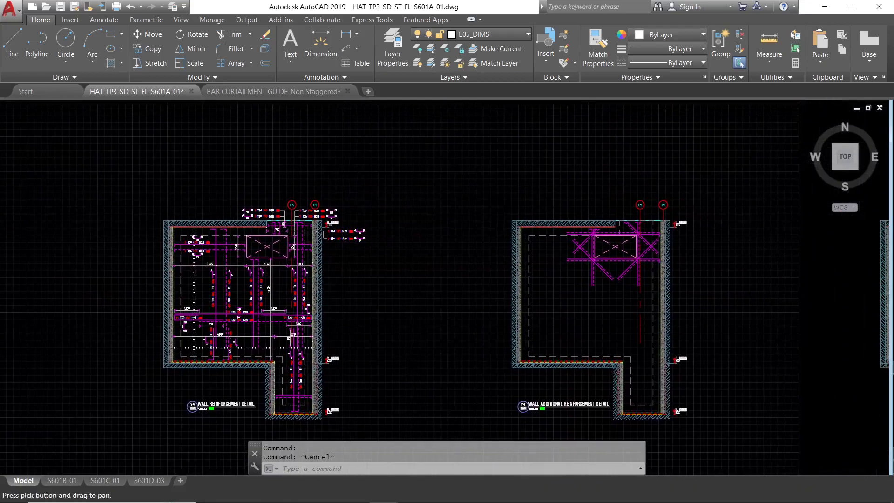
pyautogui.scroll(4, 247, 270)
pyautogui.moveTo(238, 285)
pyautogui.mouseDown(button='middle')
pyautogui.moveTo(287, 210)
pyautogui.moveTo(295, 165)
pyautogui.mouseUp(button='middle')
pyautogui.scroll(4, 182, 348)
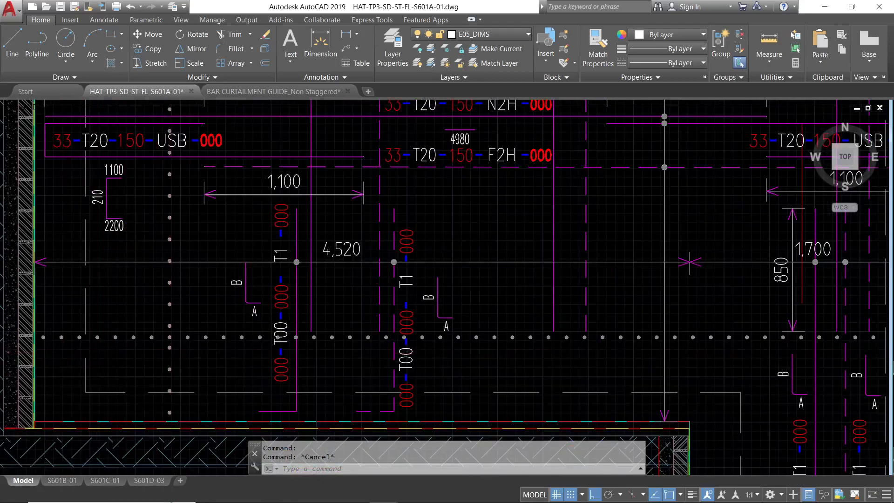
pyautogui.scroll(2, 64, 352)
pyautogui.scroll(-2, 349, 354)
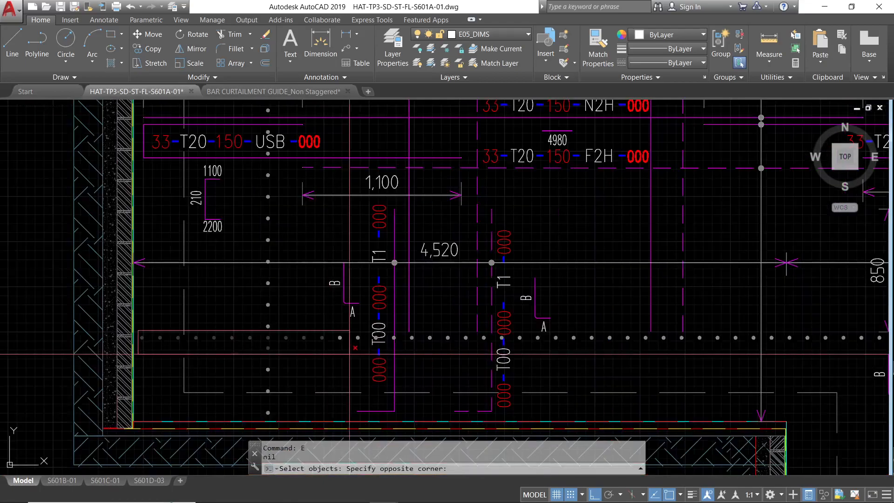
pyautogui.moveTo(676, 352); pyautogui.dragTo(675, 352, button='middle')
pyautogui.moveTo(321, 345); pyautogui.dragTo(308, 346, button='middle')
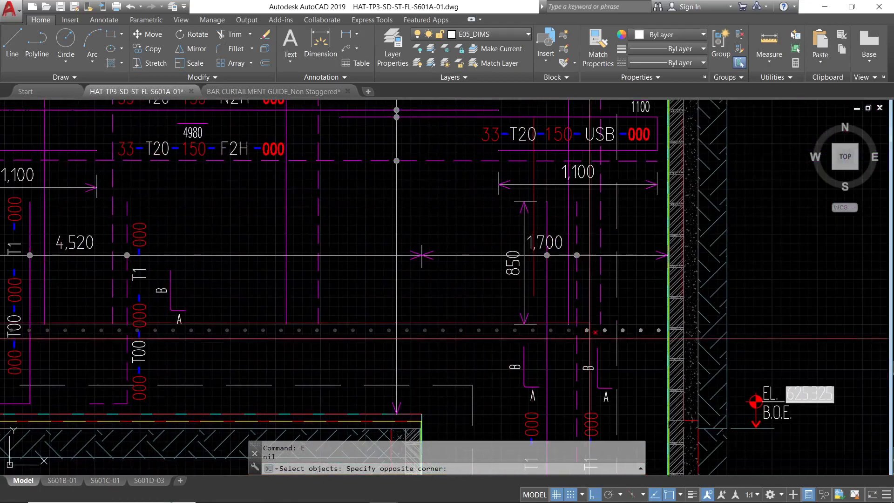
pyautogui.press('Escape')
pyautogui.press('Escape')
pyautogui.scroll(-6, 598, 342)
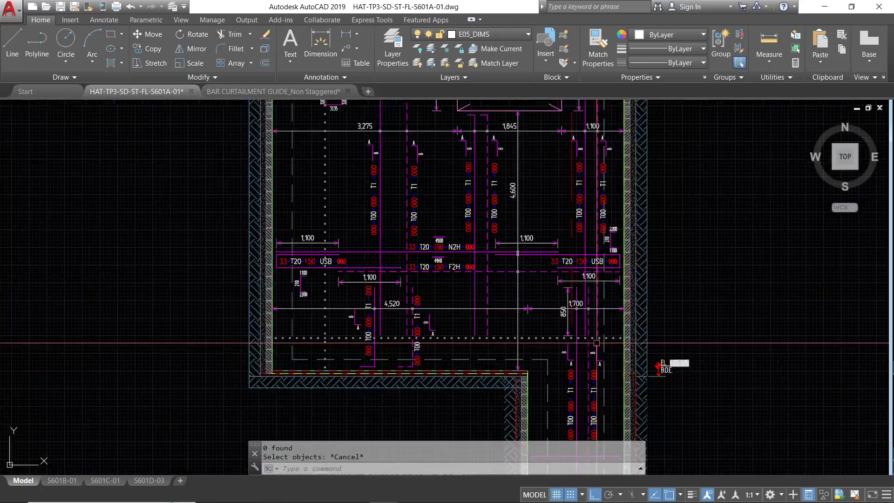
# - Draw a vertical construction line through the left edge of the opening in the stepped wall reinforcement detail
pyautogui.scroll(4, 510, 227)
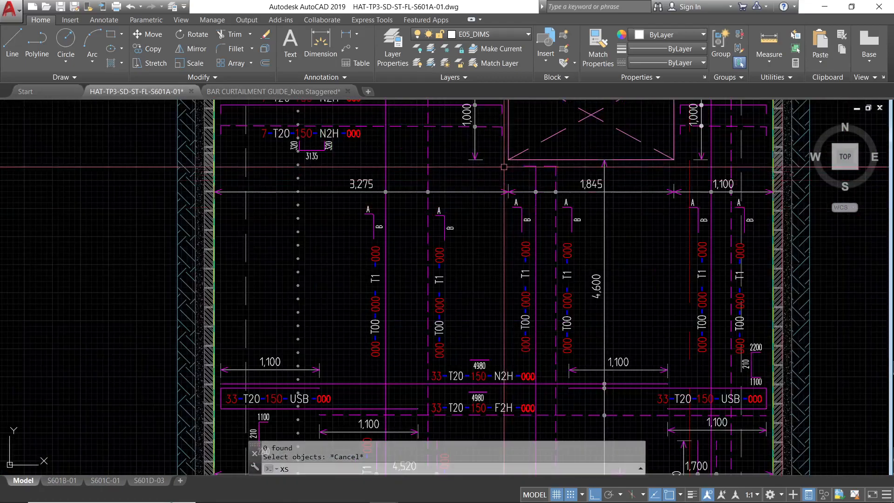
pyautogui.write('xl')
pyautogui.press('Return')
pyautogui.click(509, 182)
pyautogui.click(484, 228)
pyautogui.press('Return')
pyautogui.moveTo(376, 154); pyautogui.dragTo(349, 256, button='middle')
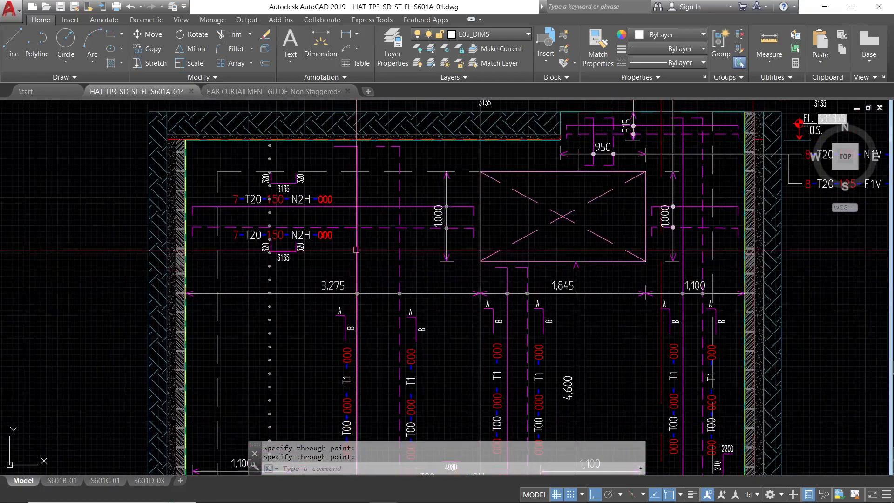
# - Select the solid vertical bar between the left wall and the opening to check its properties
pyautogui.click(356, 250)
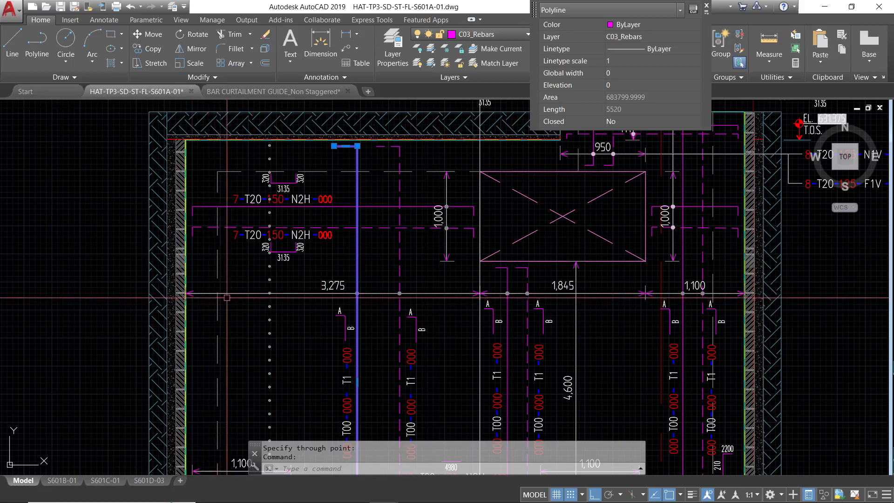
pyautogui.scroll(2, 214, 293)
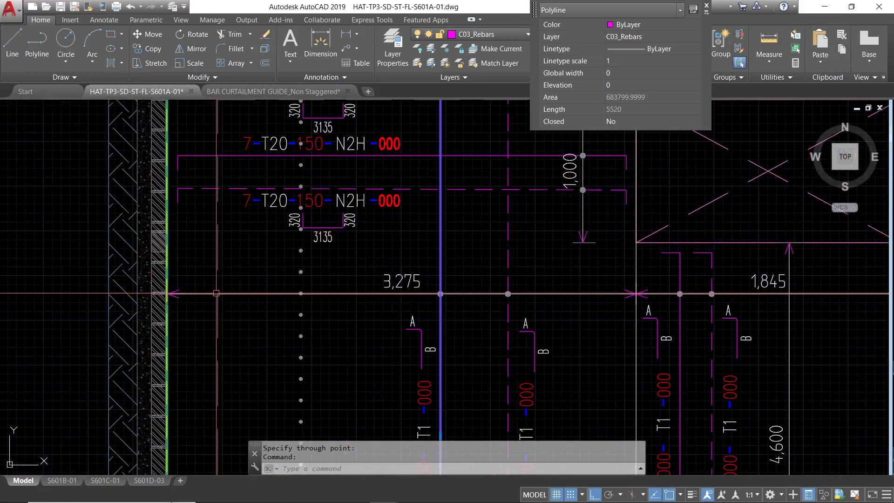
pyautogui.press('Escape')
# - Stretch the wall-side end of the 3,275 dimension beside the opening to the dashed line inside the wall
pyautogui.click(195, 294)
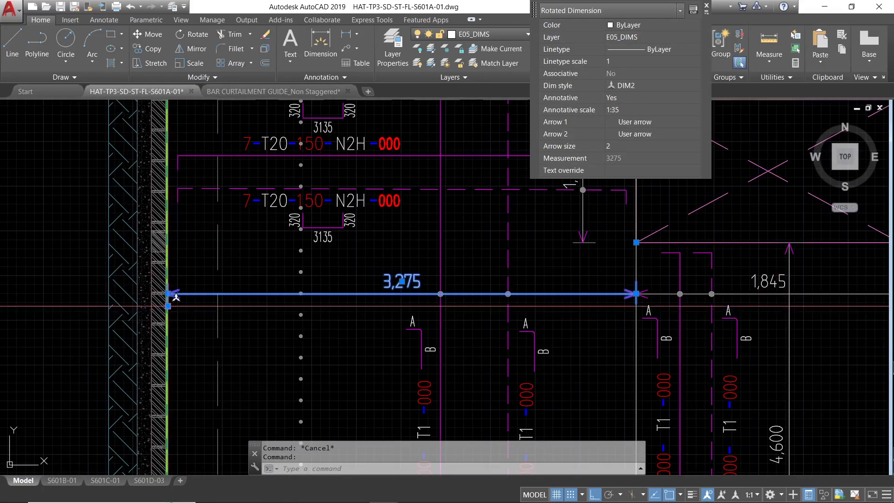
pyautogui.click(168, 305)
pyautogui.click(217, 305)
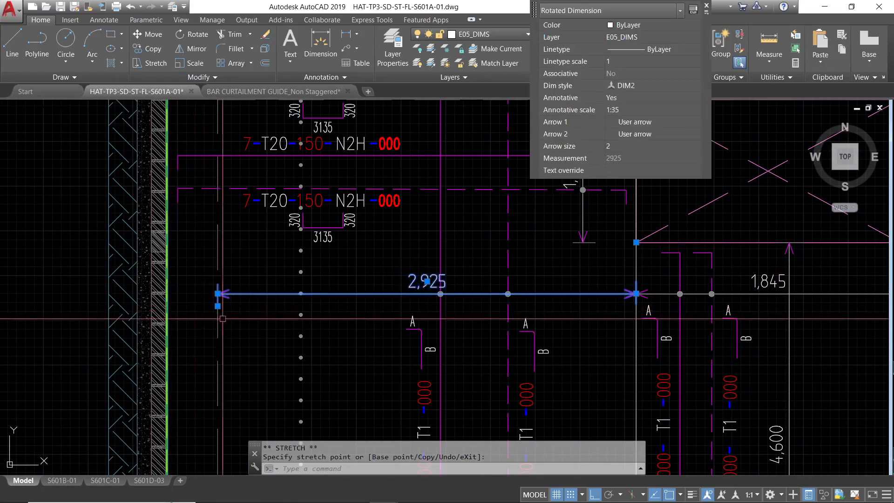
pyautogui.scroll(-2, 251, 312)
pyautogui.moveTo(261, 326)
pyautogui.mouseDown(button='middle')
pyautogui.moveTo(271, 335)
pyautogui.moveTo(240, 211)
pyautogui.mouseUp(button='middle')
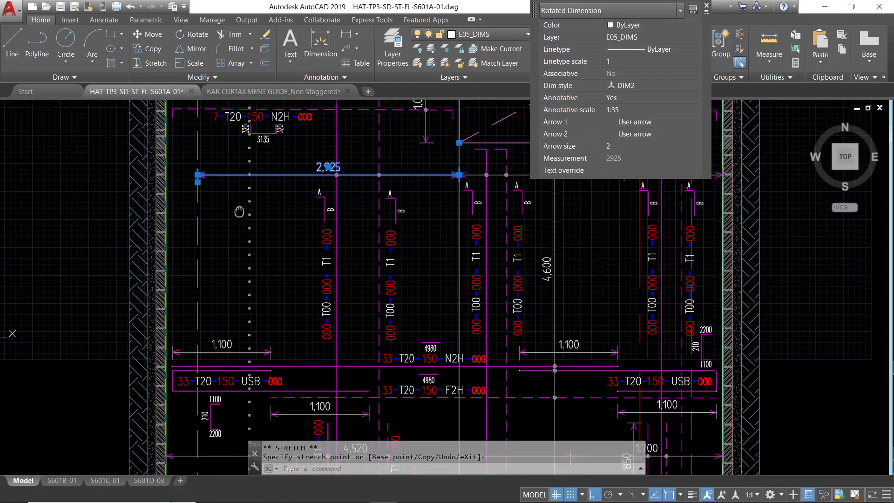
# - Window-select the horizontal row of dots near the bottom of the stepped wall to check it, and clear the selection
pyautogui.scroll(-2, 232, 220)
pyautogui.scroll(4, 212, 404)
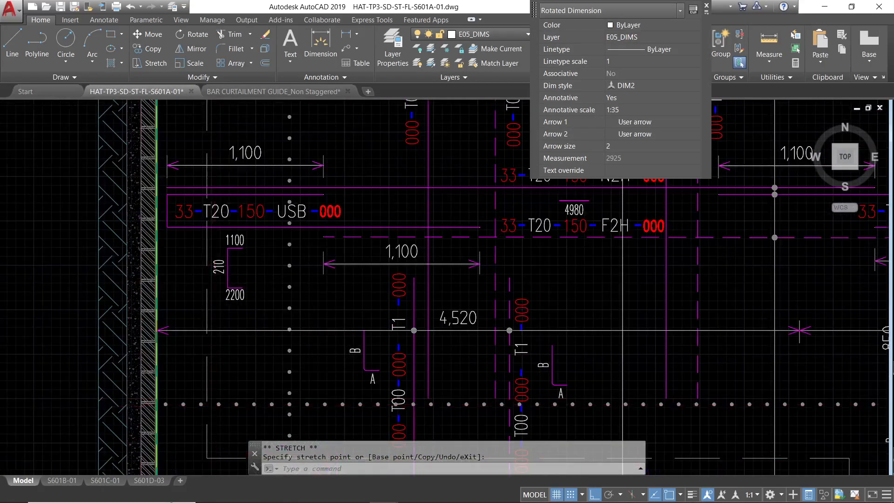
pyautogui.scroll(2, 215, 403)
pyautogui.click(215, 392)
pyautogui.moveTo(495, 402); pyautogui.dragTo(342, 343, button='middle')
pyautogui.scroll(-4, 372, 347)
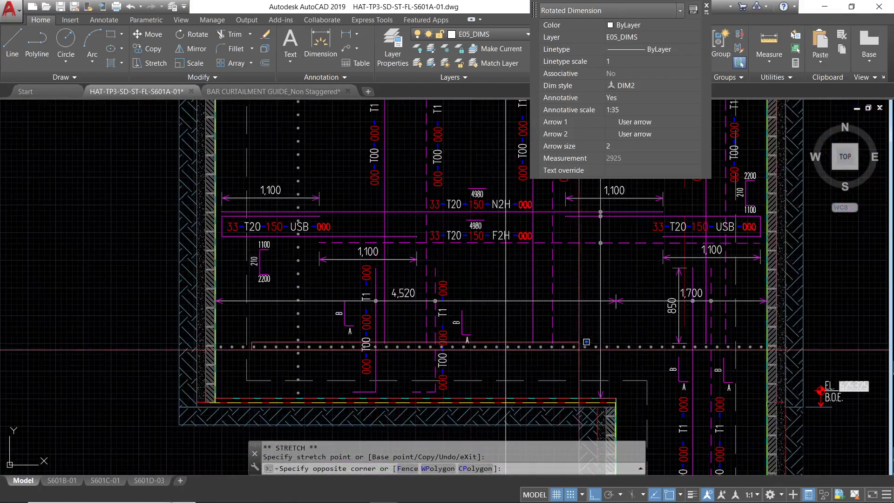
pyautogui.click(509, 367)
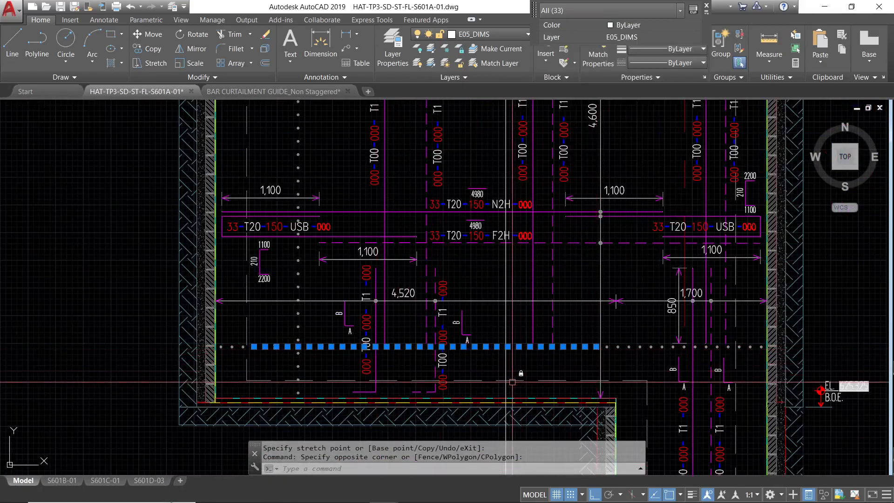
pyautogui.press('Escape')
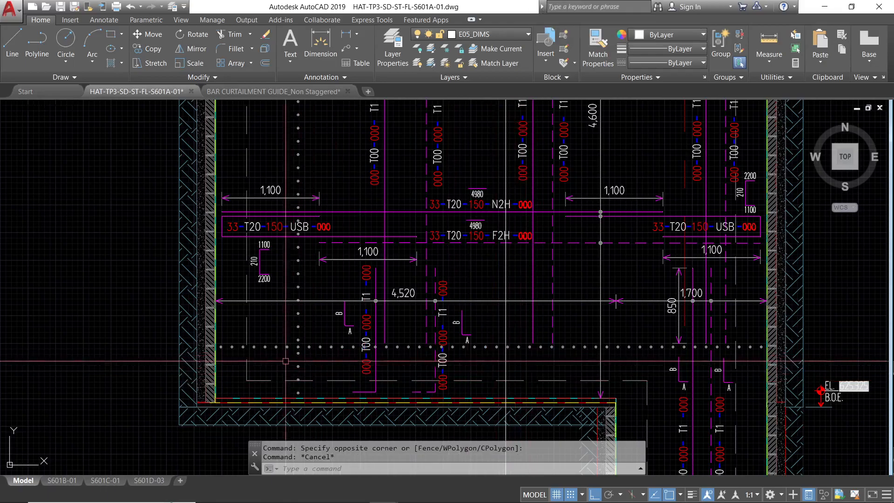
pyautogui.scroll(4, 261, 358)
pyautogui.click(234, 325)
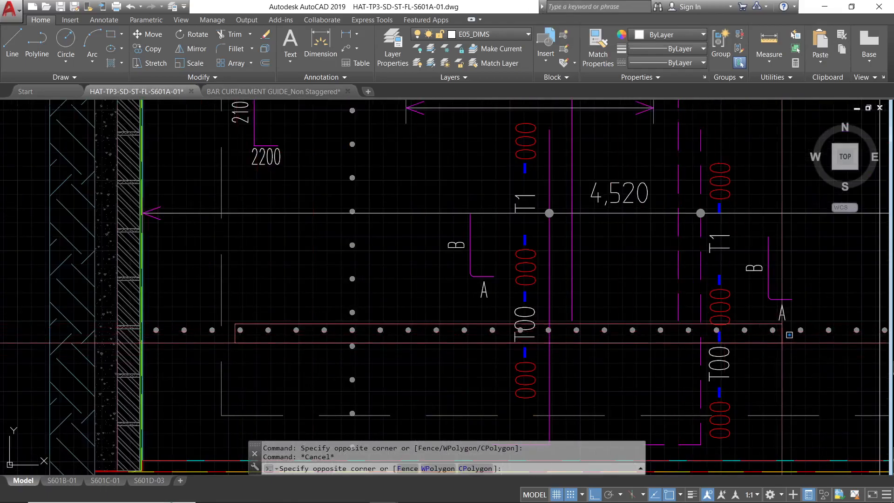
pyautogui.press('Escape')
pyautogui.scroll(-4, 515, 312)
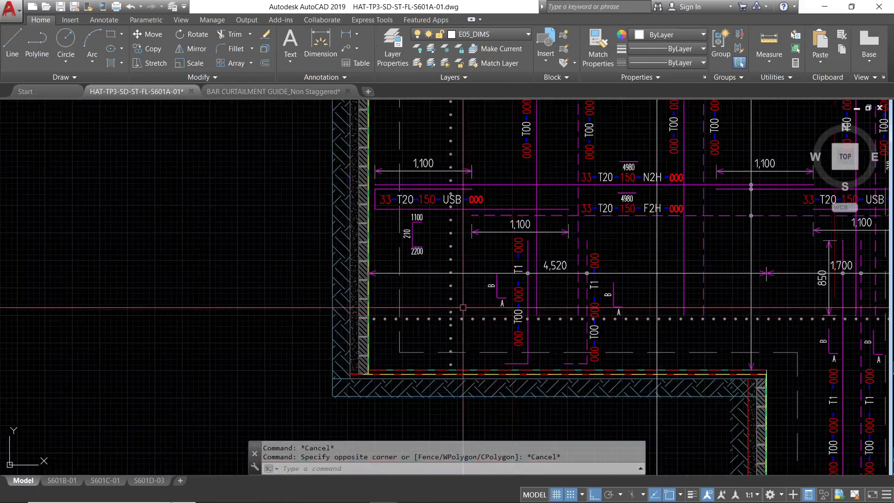